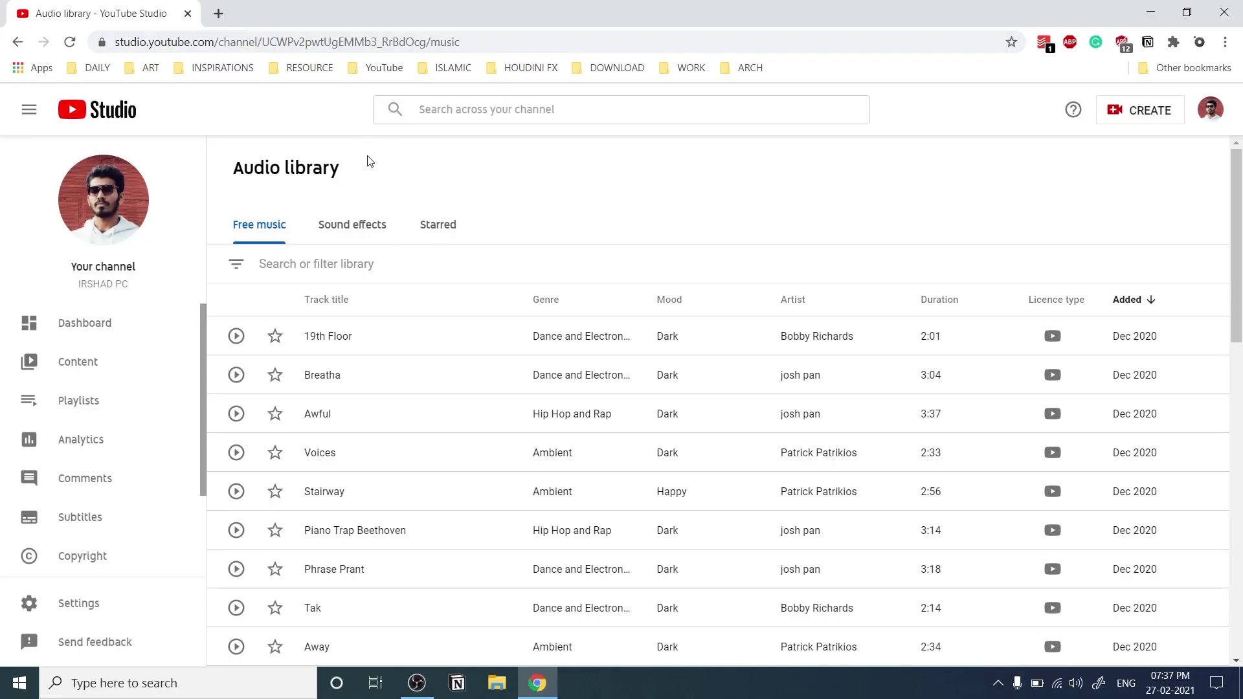
Filter the free music in the Audio library by "stomp".
{"action": "scroll", "coordinate": [102, 333], "scroll_direction": "down", "scroll_amount": 3}
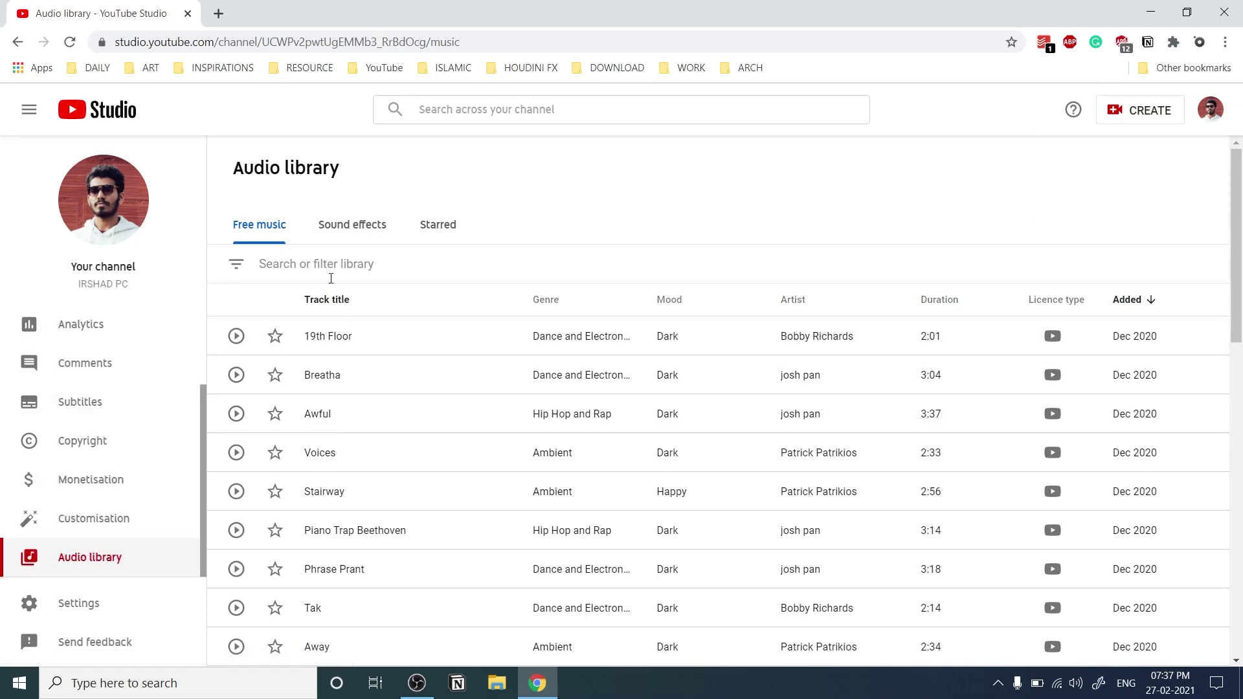
{"action": "left_click", "coordinate": [324, 261]}
{"action": "type", "text": "stomp"}
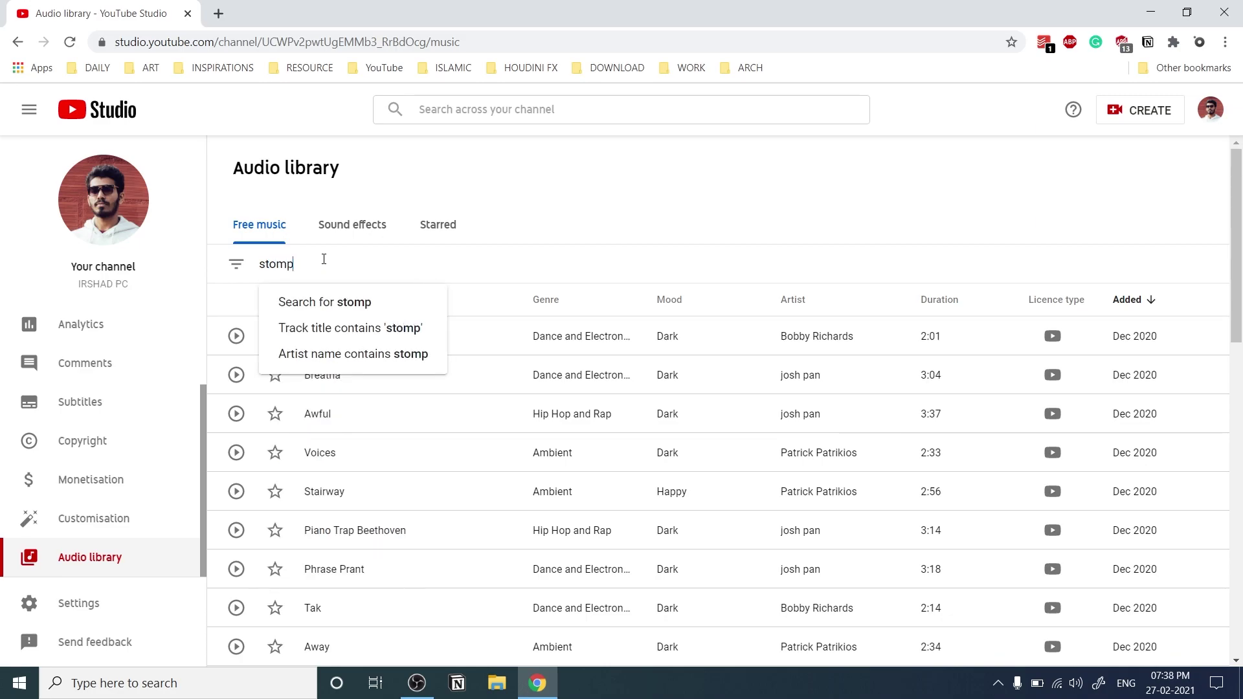
{"action": "key", "text": "Return"}
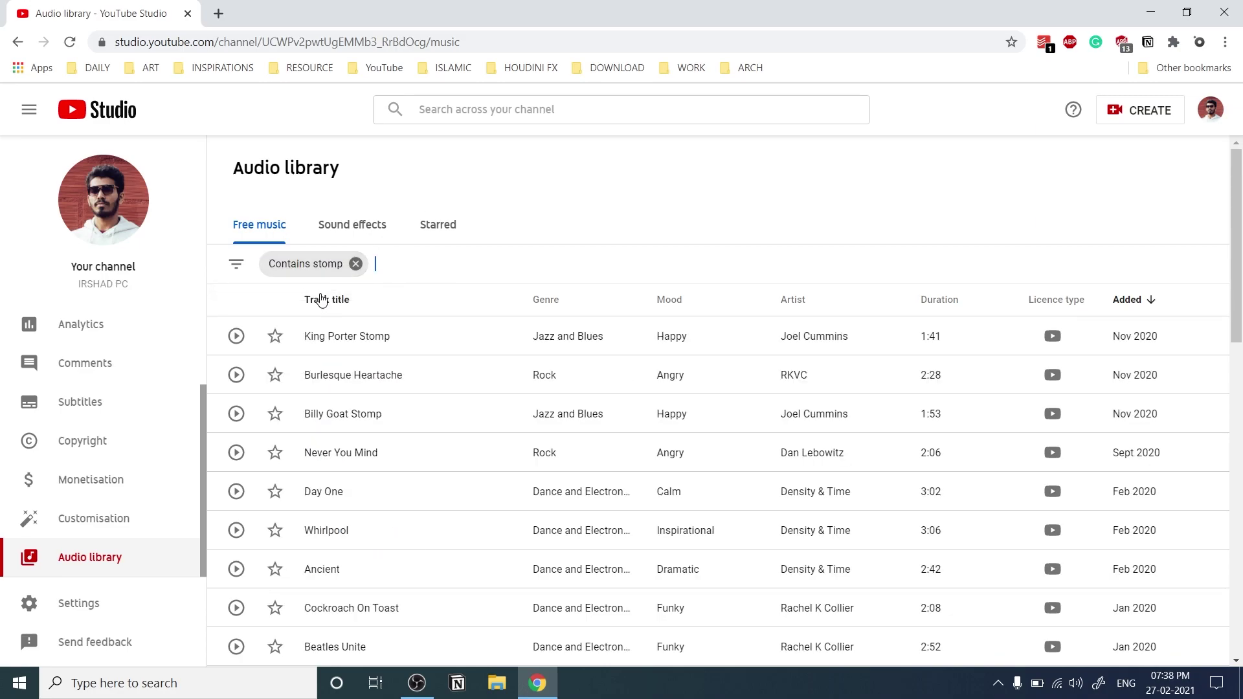
Preview the tracks King Porter Stomp, Burlesque Heartache, Billy Goat Stomp, Cockroach On Toast and Whirlpool.
{"action": "left_click", "coordinate": [235, 336]}
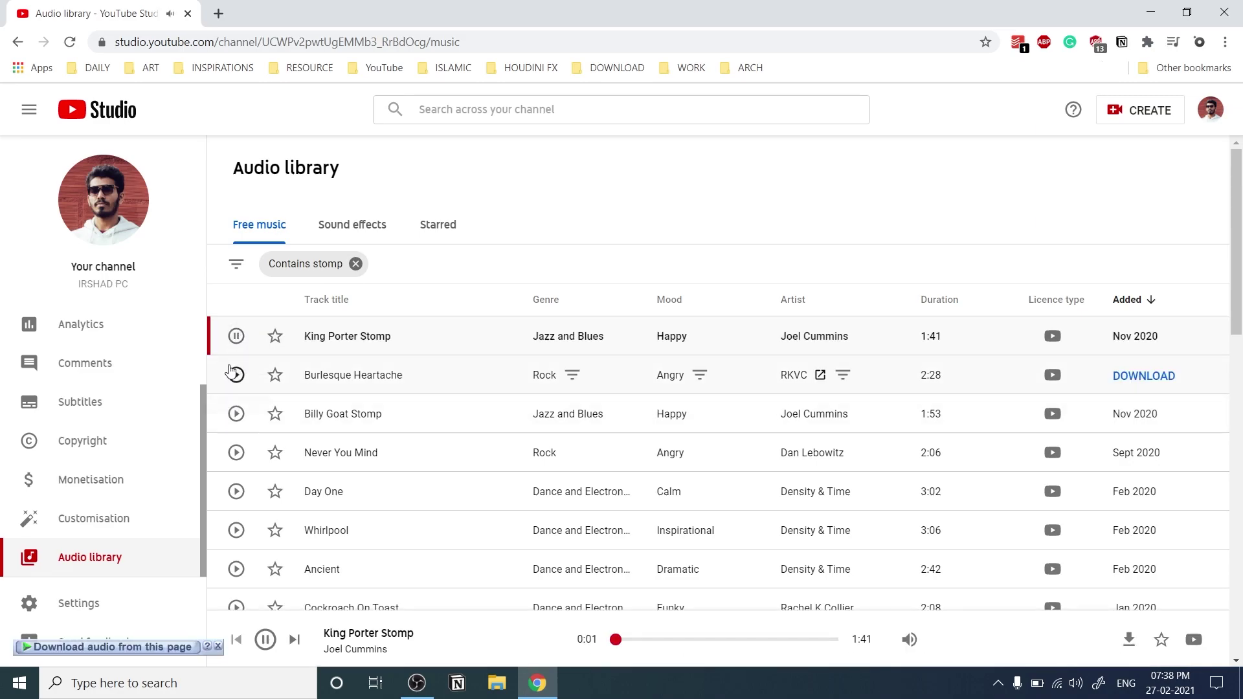
{"action": "left_click", "coordinate": [236, 375]}
{"action": "scroll", "coordinate": [266, 439], "scroll_direction": "down", "scroll_amount": 1}
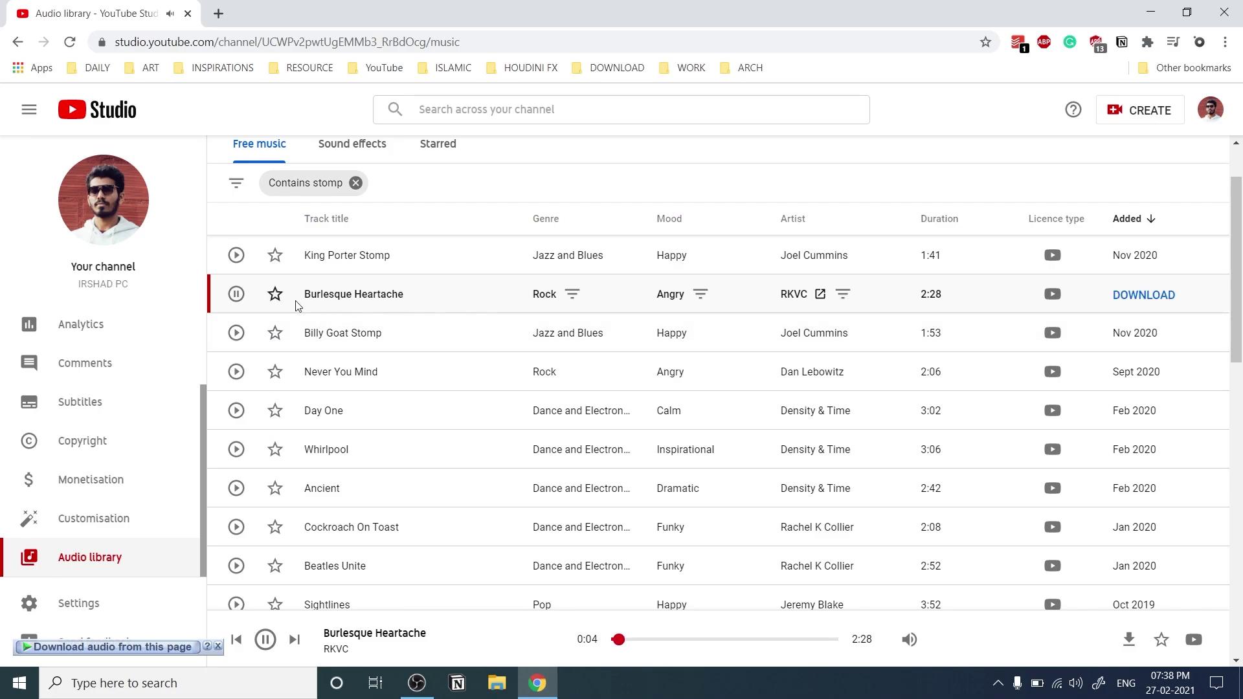
{"action": "left_click", "coordinate": [236, 333]}
{"action": "scroll", "coordinate": [235, 333], "scroll_direction": "down", "scroll_amount": 2}
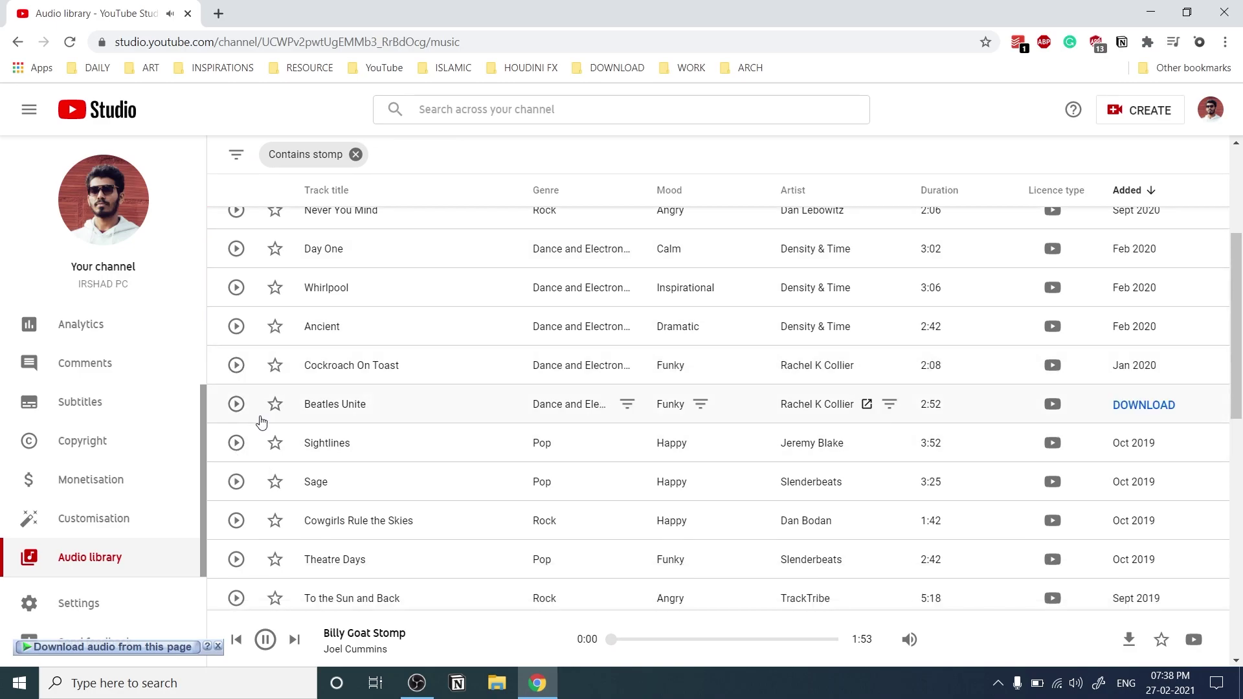
{"action": "left_click", "coordinate": [237, 367]}
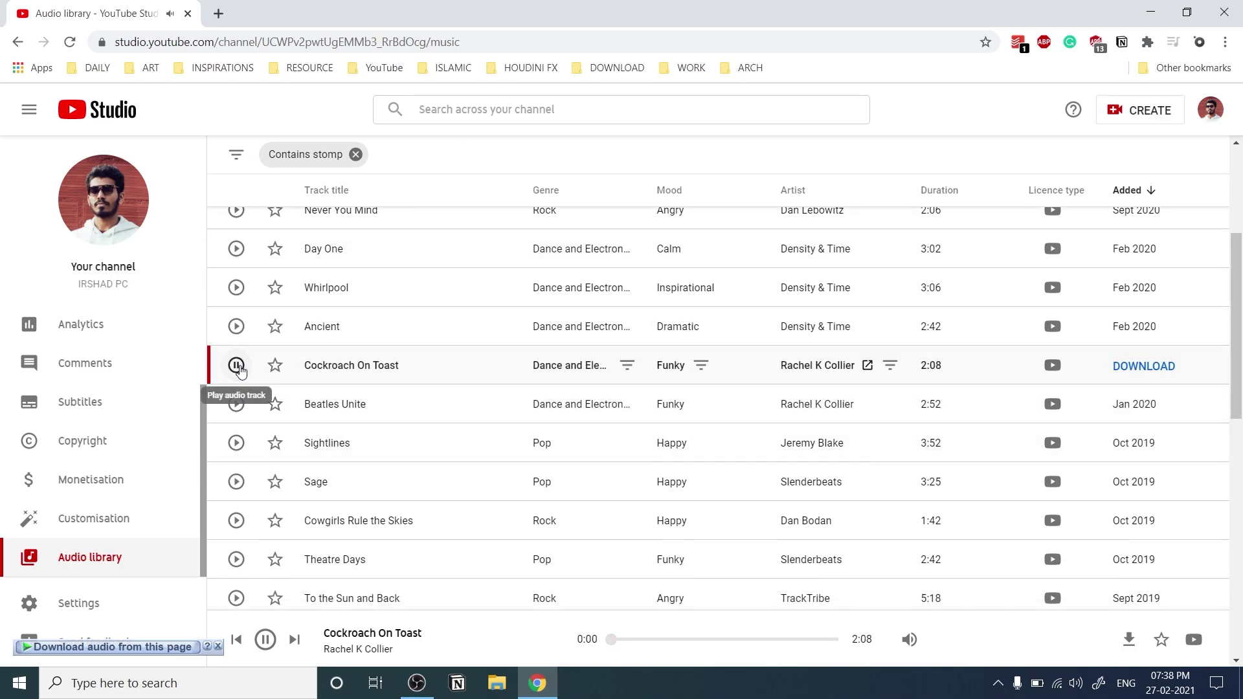
{"action": "left_click", "coordinate": [236, 288]}
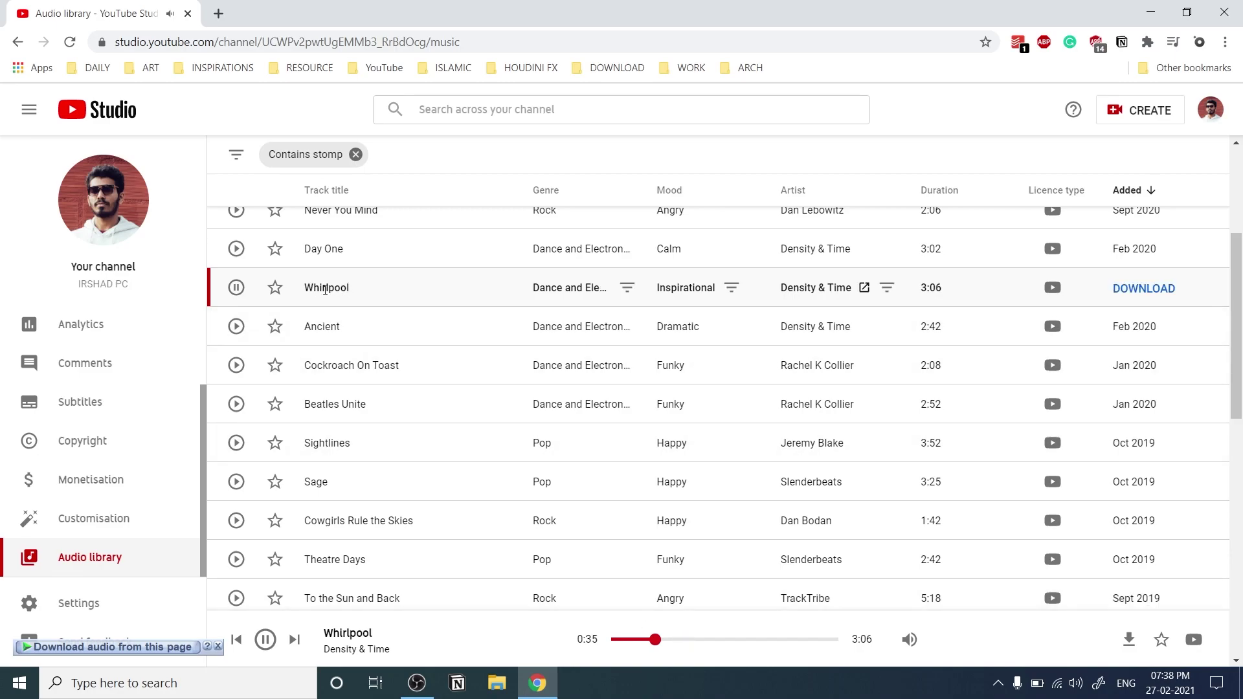
Replace the "stomp" filter with "rock" and preview the track Never You Mind.
{"action": "scroll", "coordinate": [364, 301], "scroll_direction": "up", "scroll_amount": 3}
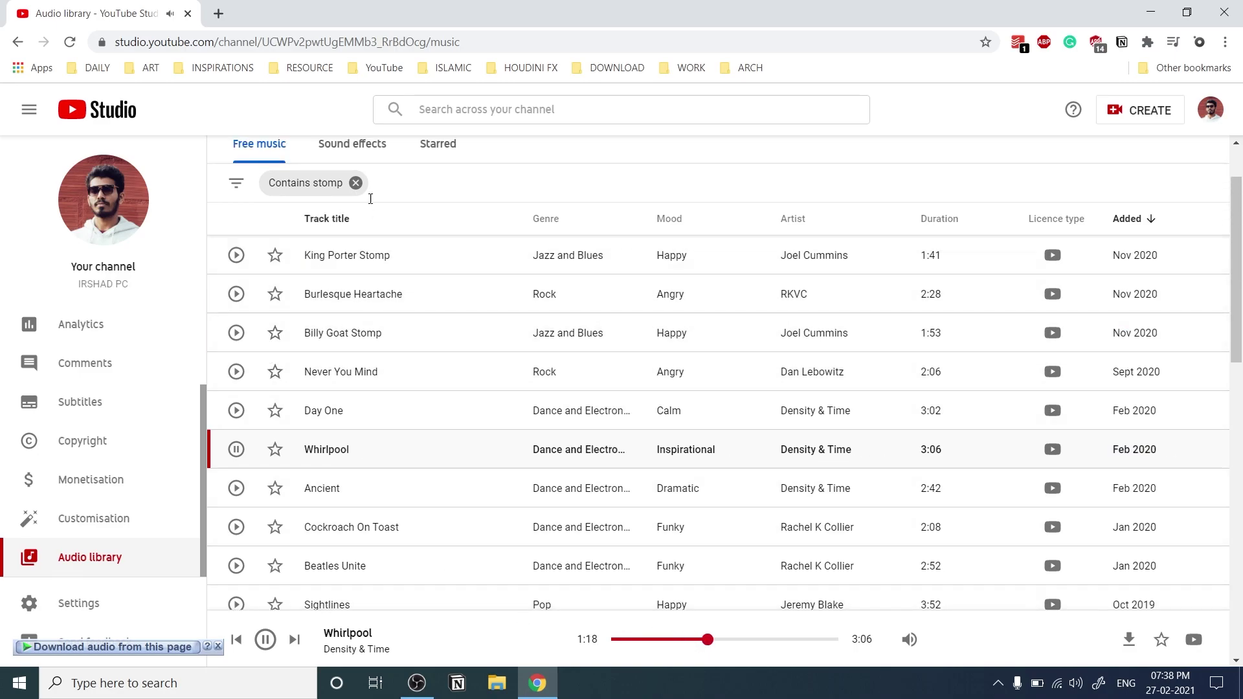
{"action": "left_click", "coordinate": [354, 183]}
{"action": "left_click", "coordinate": [344, 182]}
{"action": "type", "text": "r"}
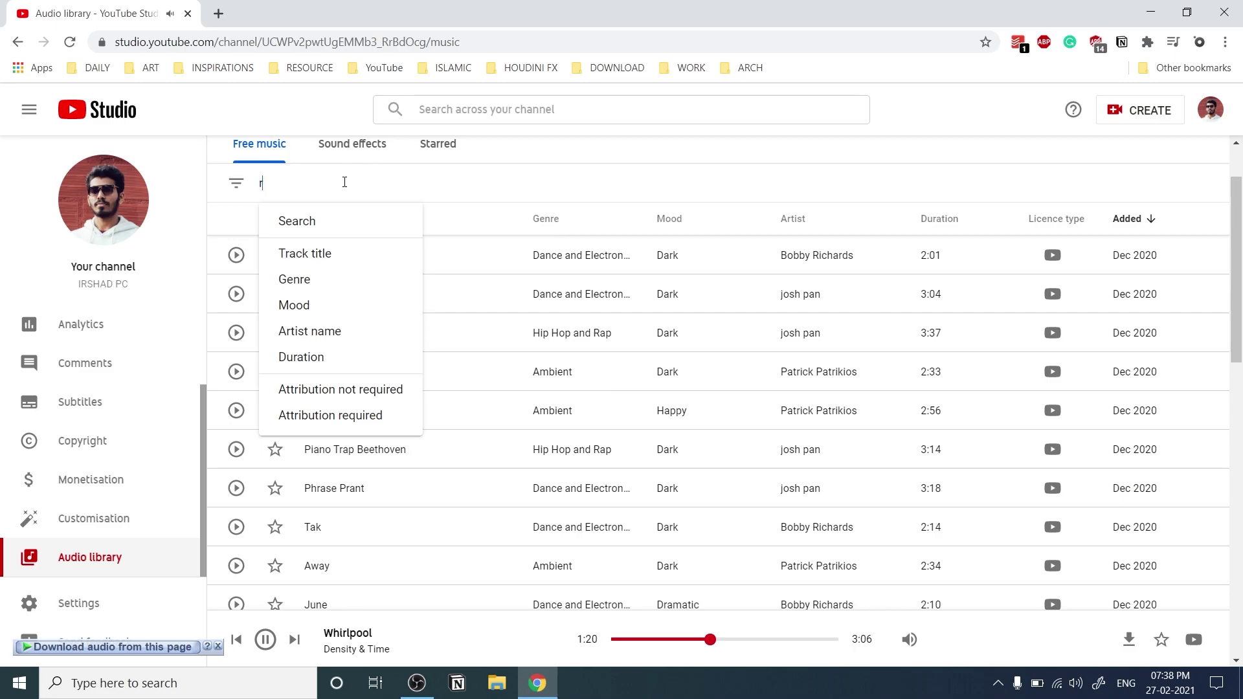
{"action": "type", "text": "oc"}
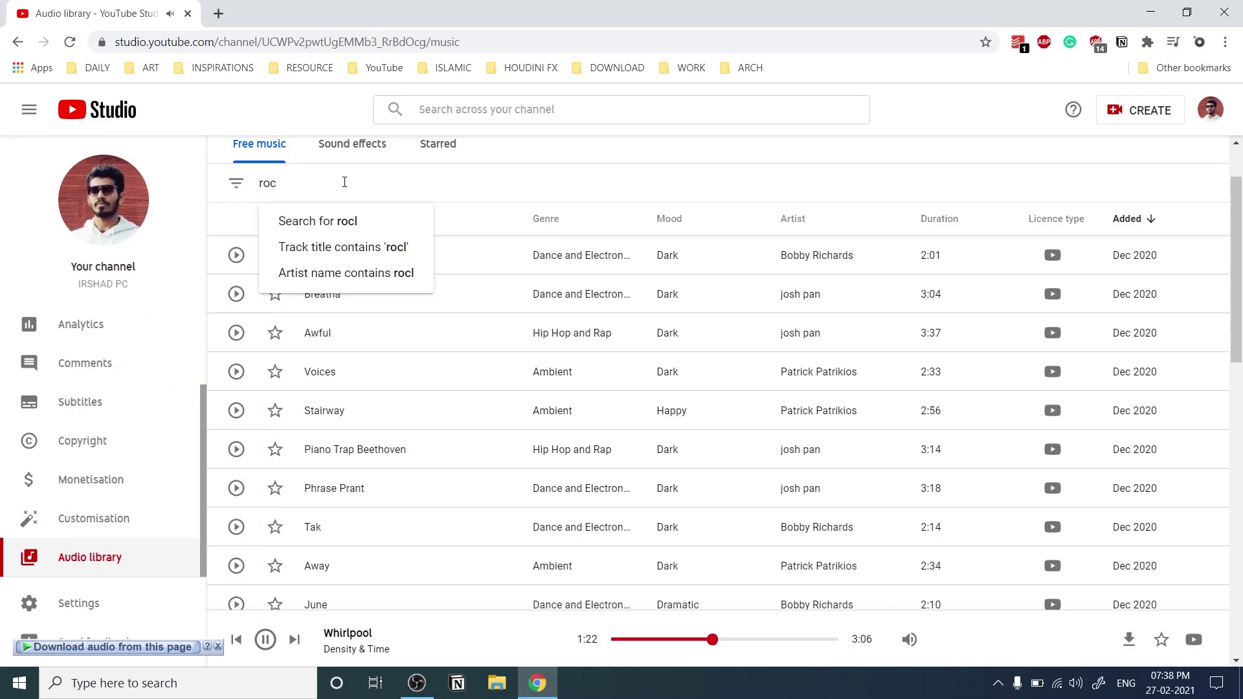
{"action": "type", "text": "lk"}
{"action": "key", "text": "Return"}
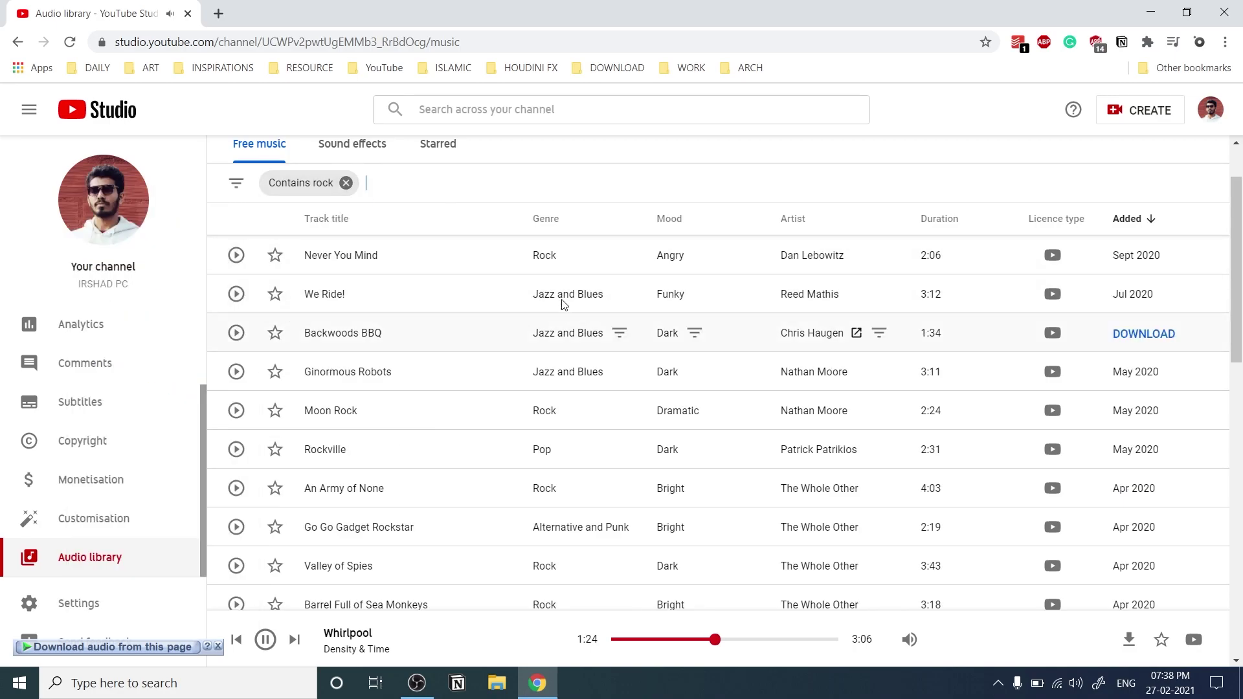
{"action": "left_click", "coordinate": [236, 255]}
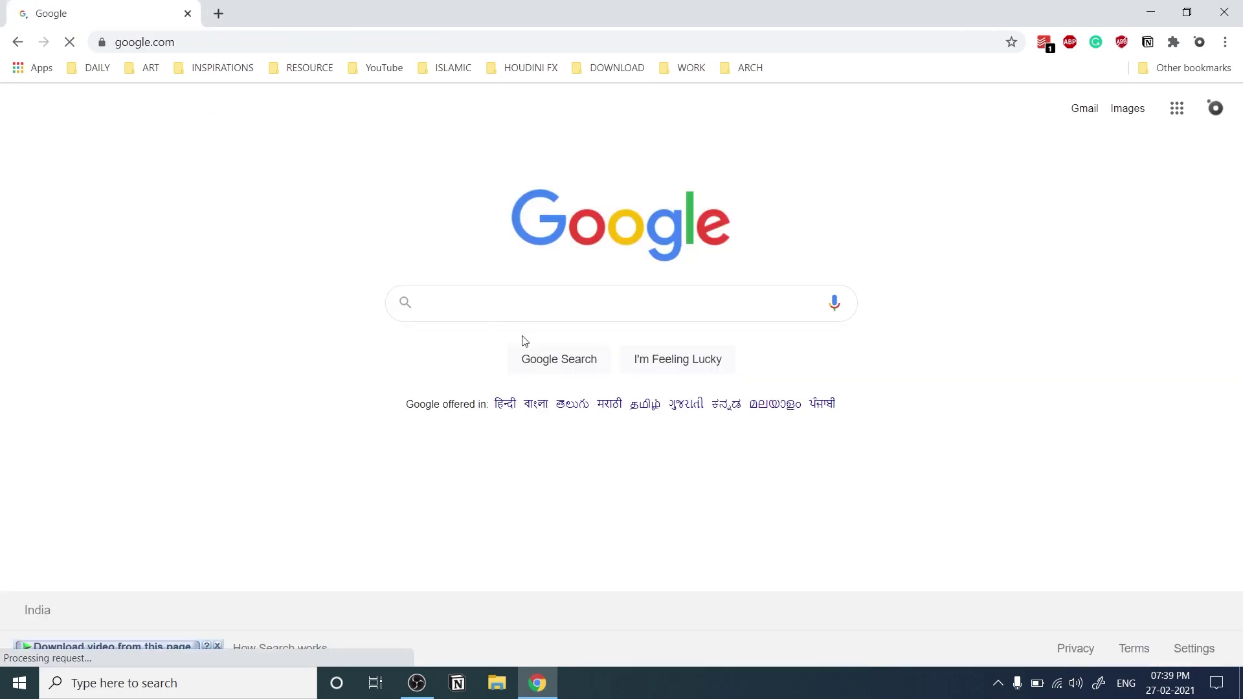
Search Google for "elements envato" and open the Envato Elements website.
{"action": "type", "text": "elements"}
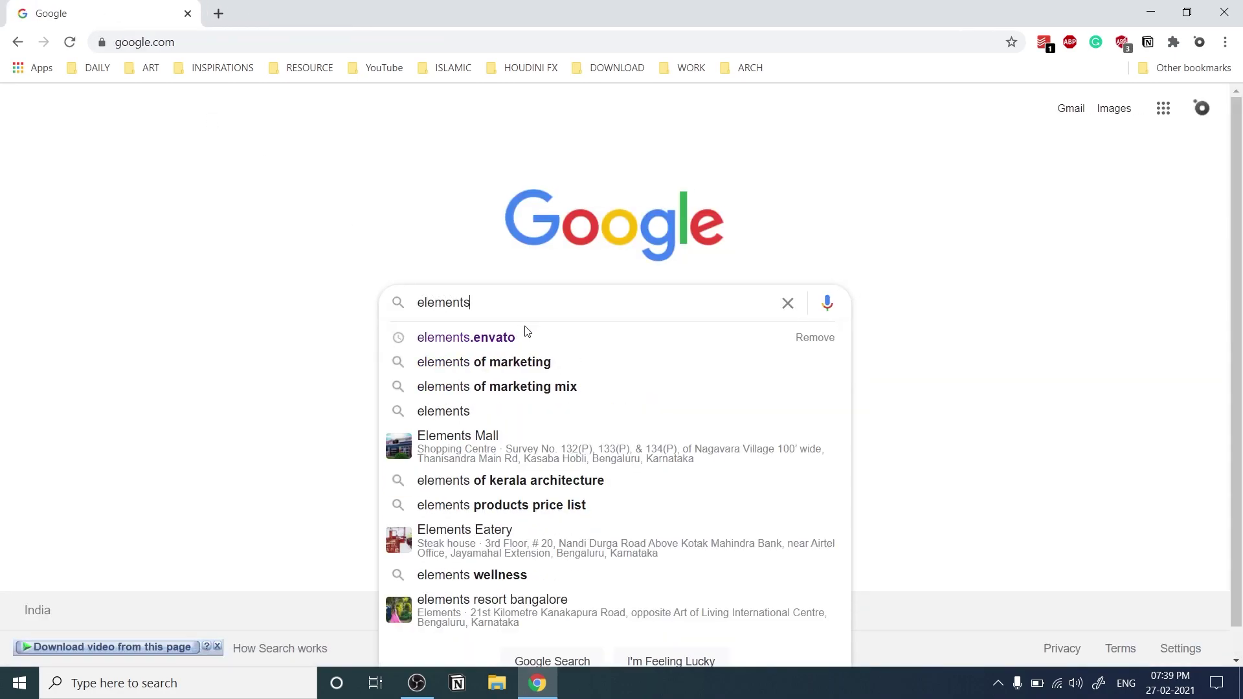
{"action": "type", "text": " e"}
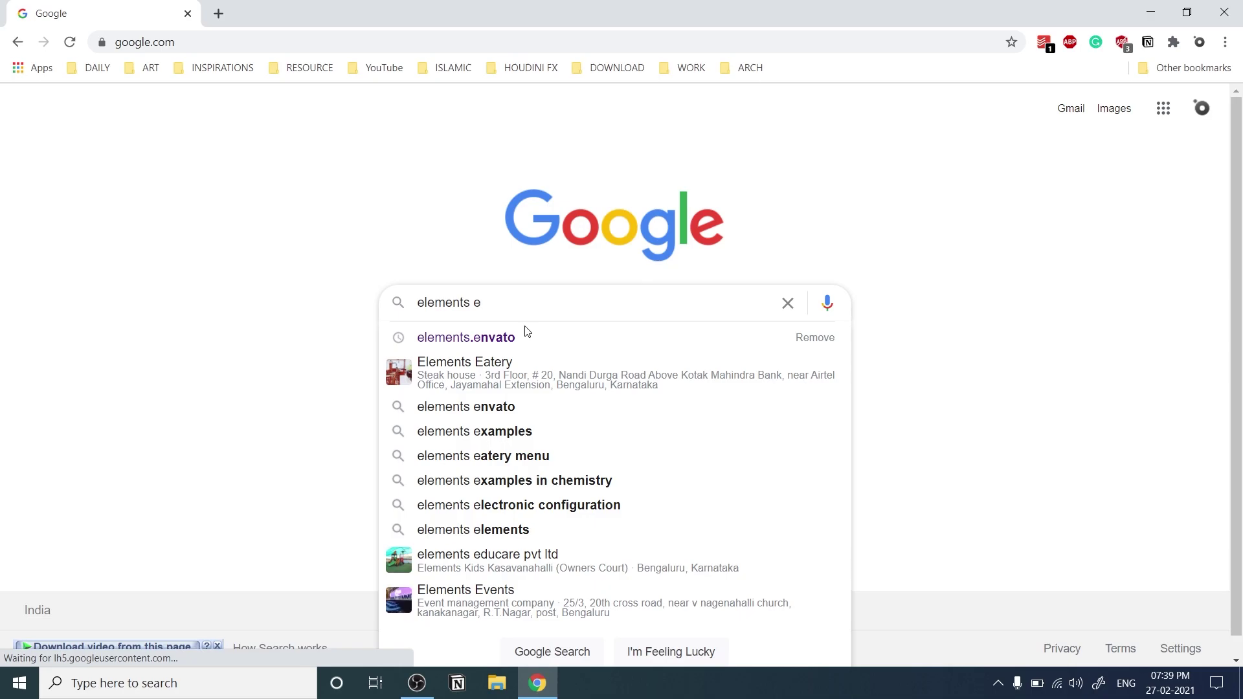
{"action": "type", "text": "nvato"}
{"action": "key", "text": "Return"}
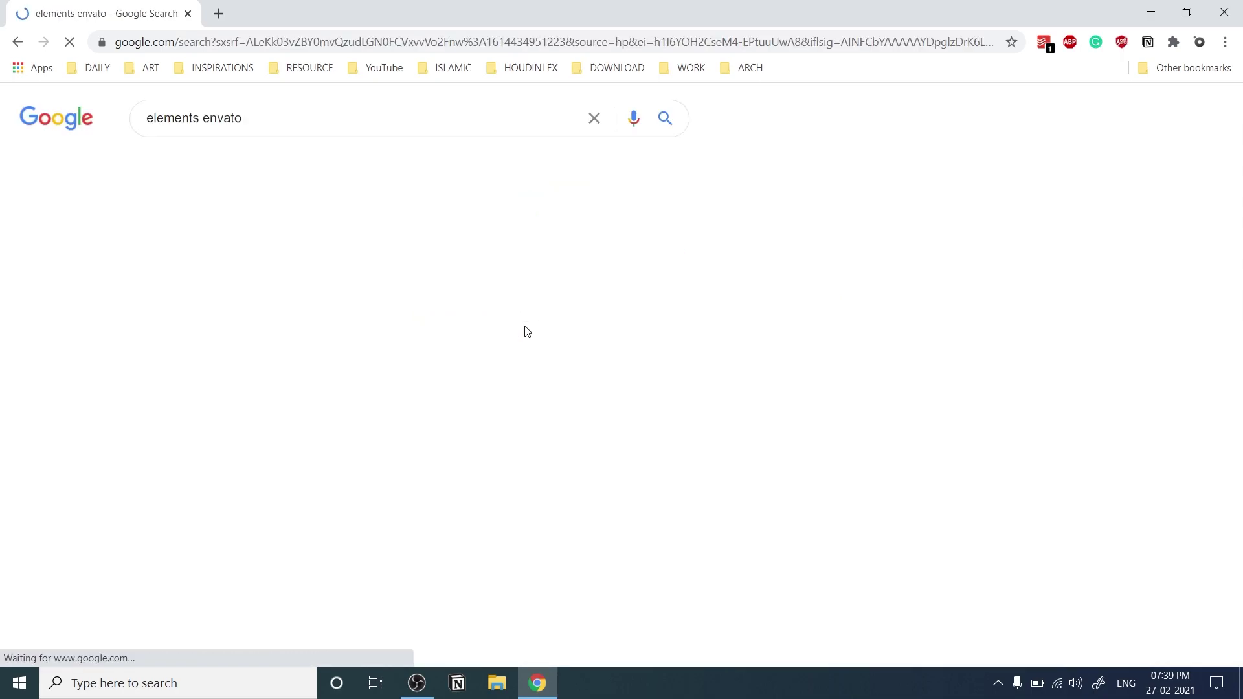
{"action": "left_click", "coordinate": [333, 265]}
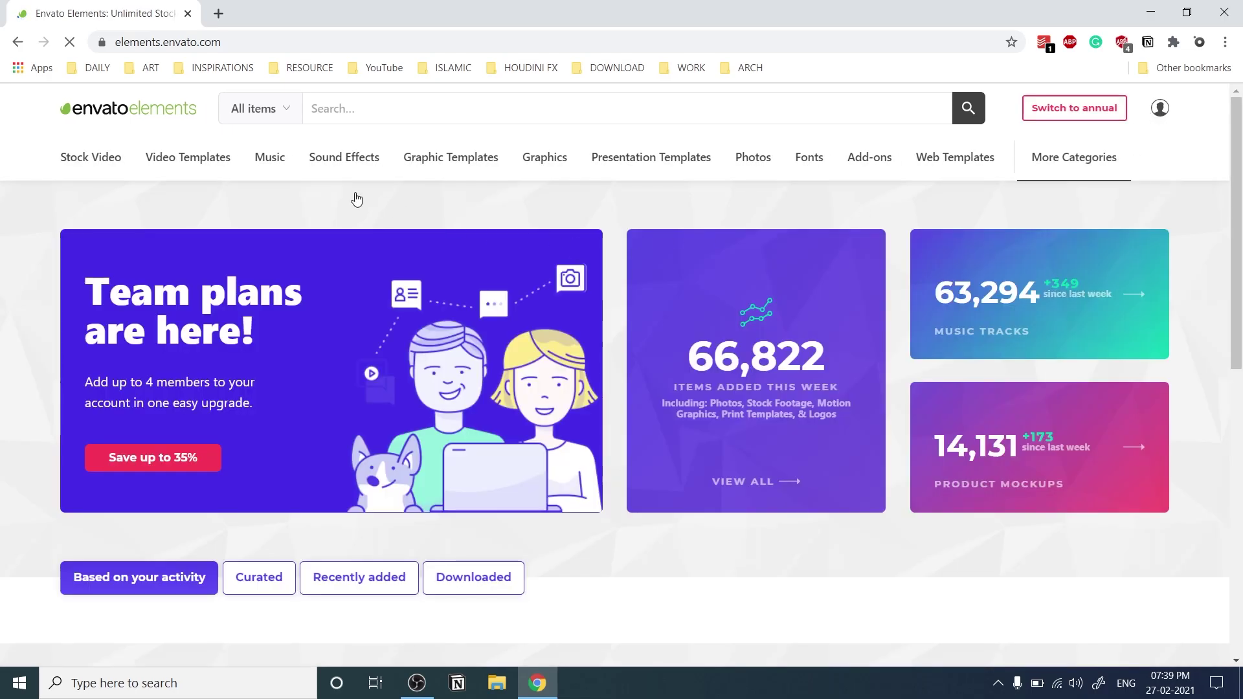
Search the Music category of Envato Elements for "stomp claps".
{"action": "left_click", "coordinate": [272, 158]}
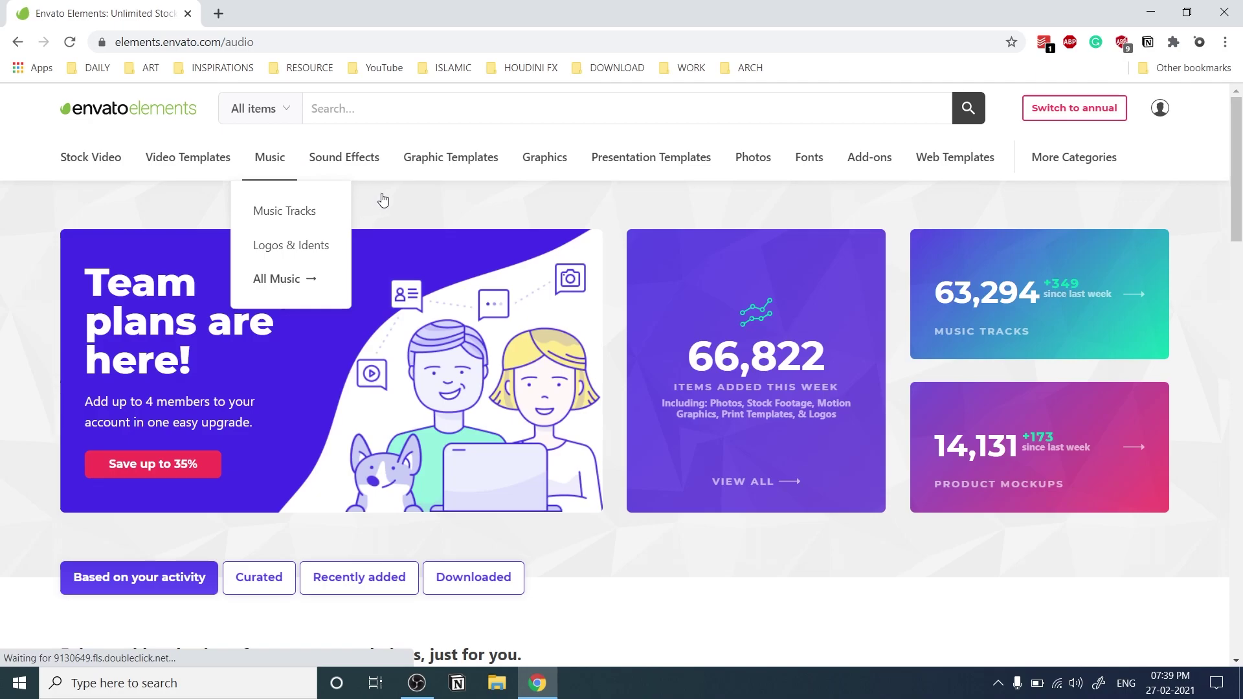
{"action": "left_click", "coordinate": [368, 100]}
{"action": "type", "text": "sto"}
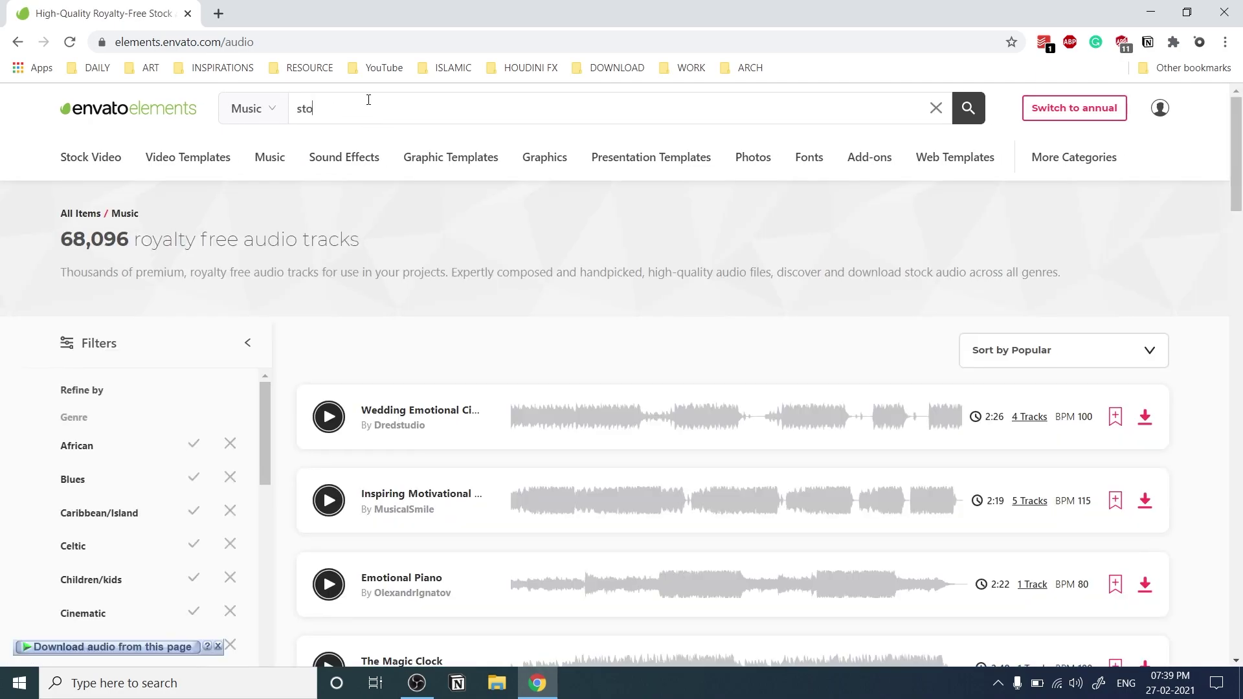
{"action": "type", "text": "mp"}
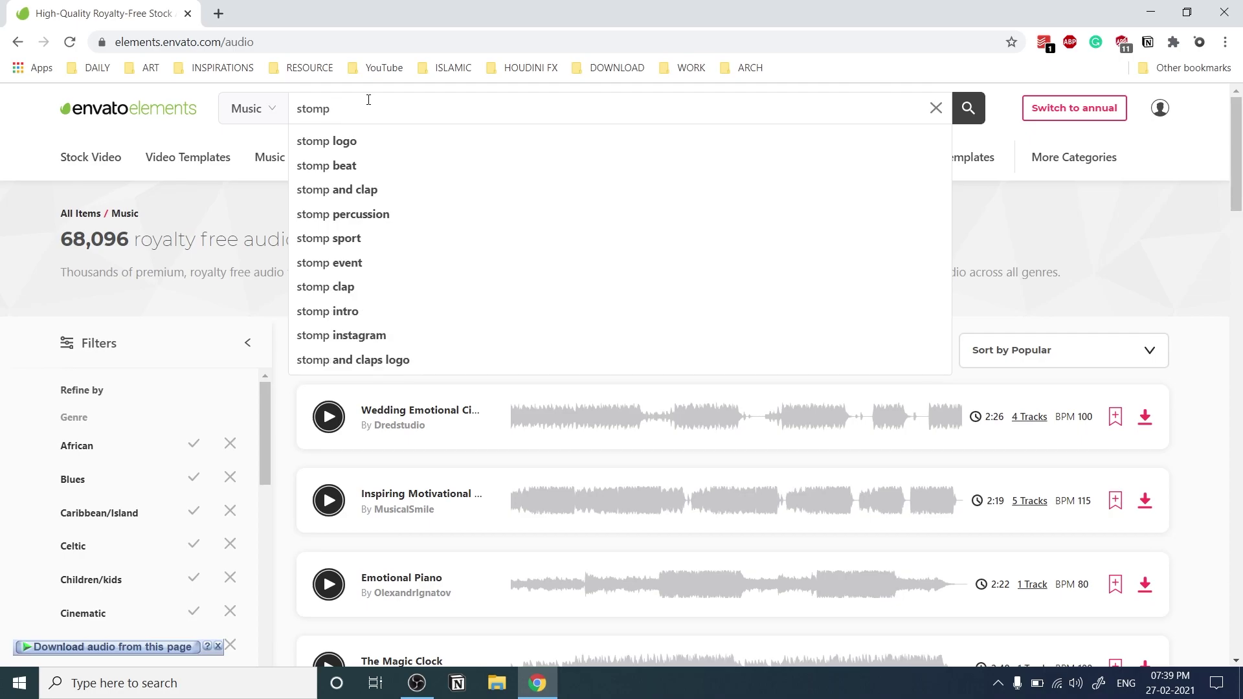
{"action": "type", "text": " claps"}
{"action": "key", "text": "Return"}
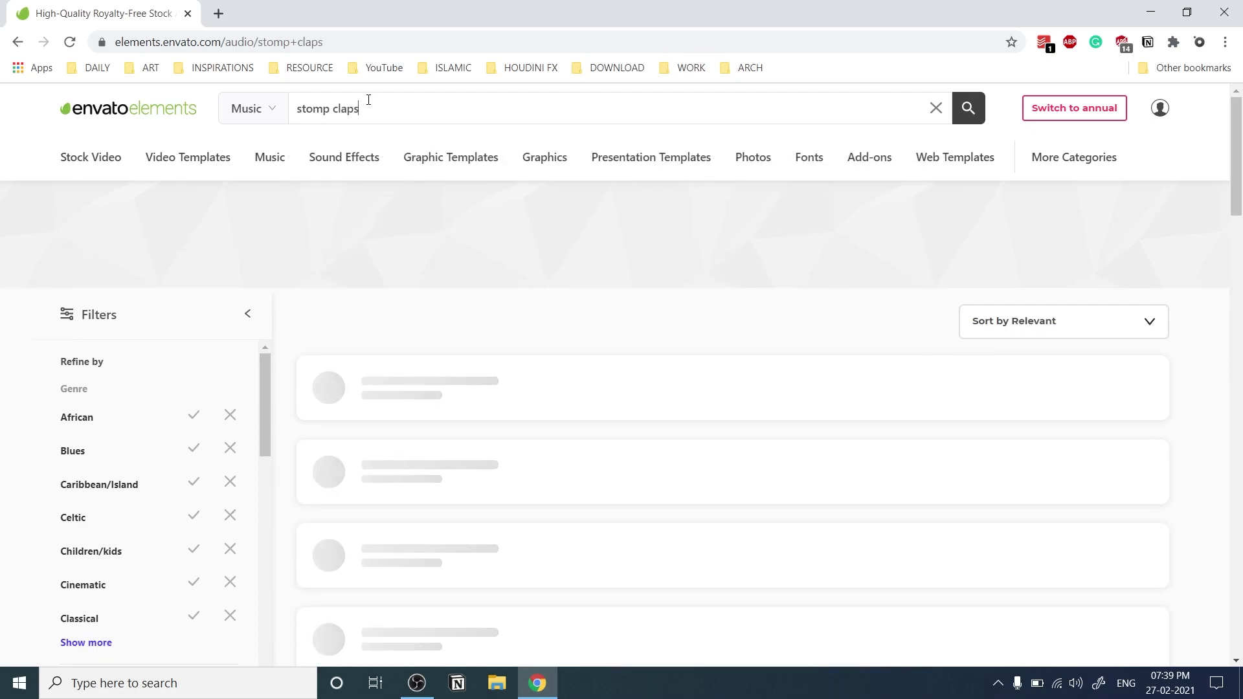
Preview the first four stomp clap tracks in the results, skipping ahead within each one.
{"action": "scroll", "coordinate": [415, 304], "scroll_direction": "down", "scroll_amount": 3}
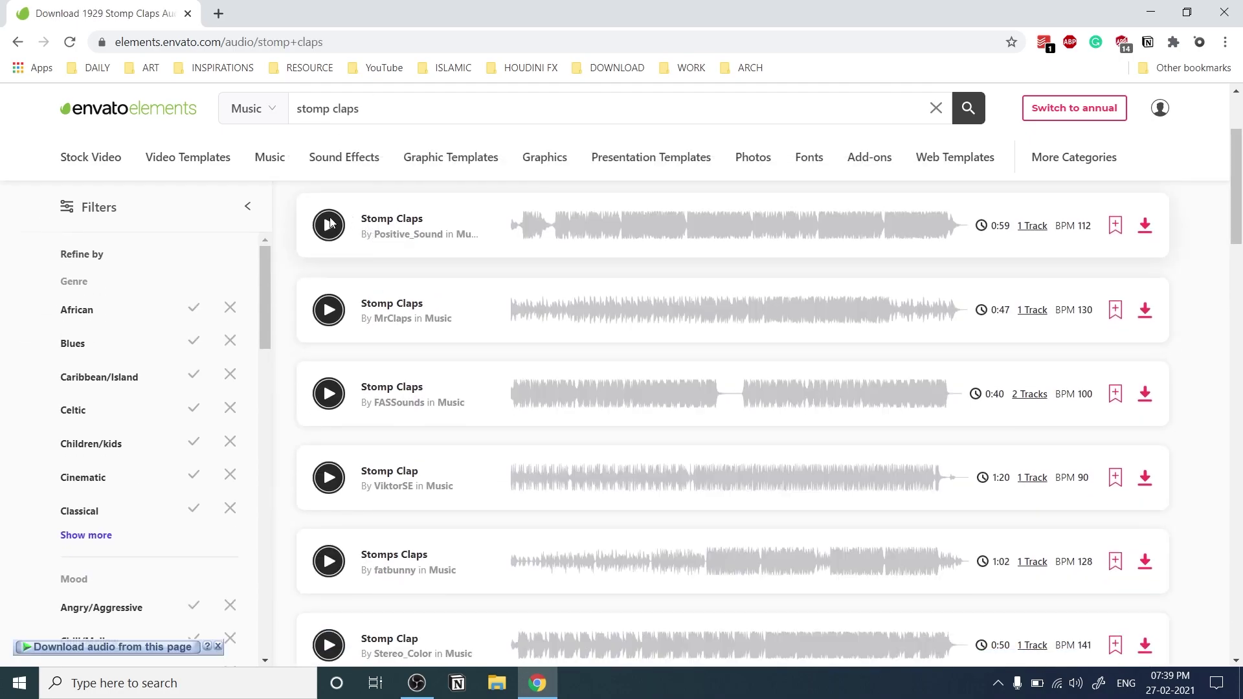
{"action": "left_click", "coordinate": [329, 225]}
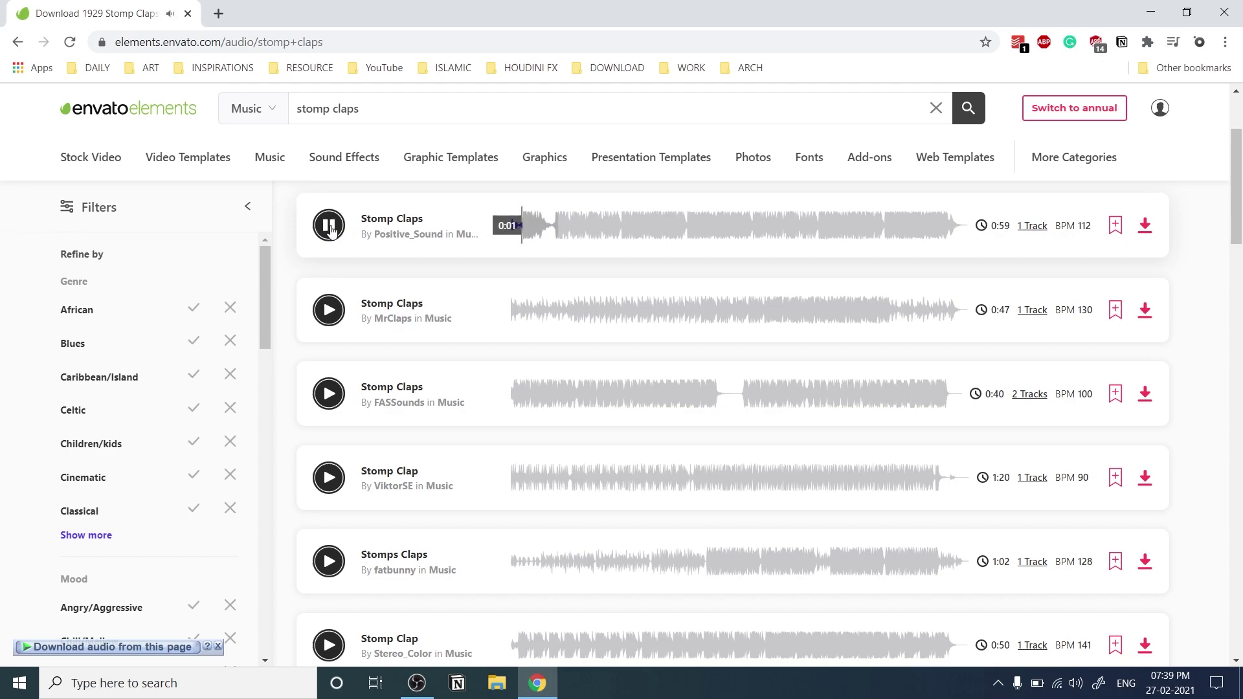
{"action": "left_click", "coordinate": [570, 235]}
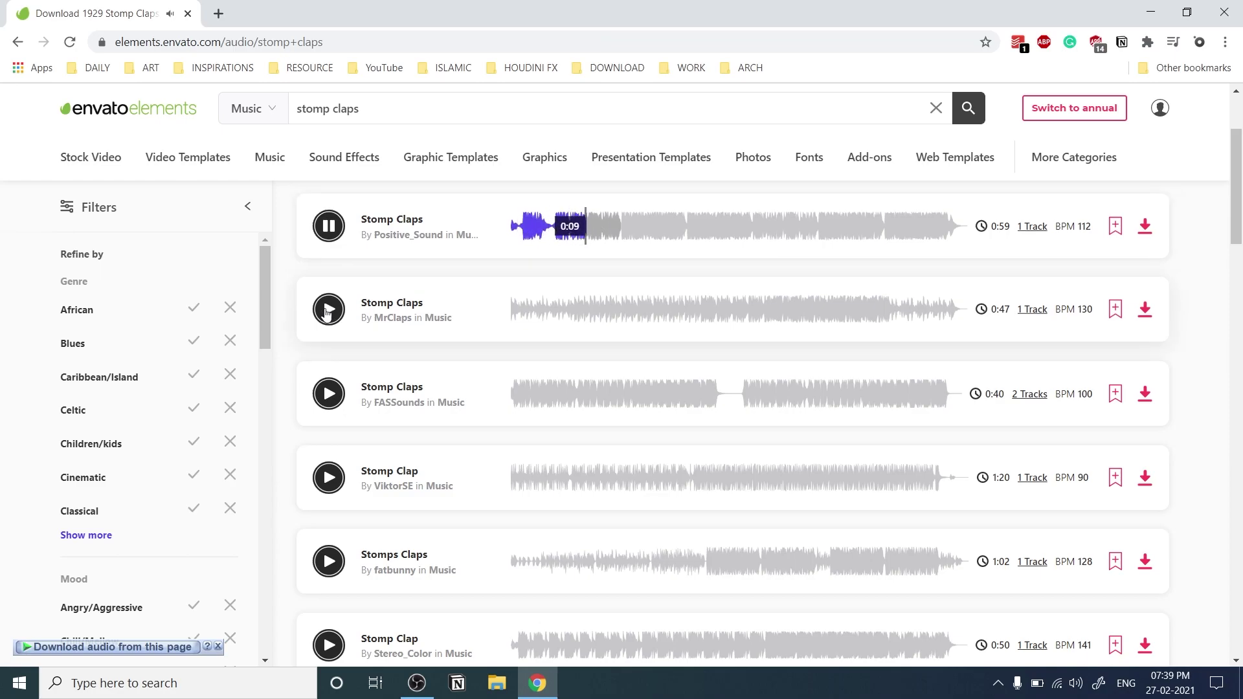
{"action": "left_click", "coordinate": [328, 311]}
{"action": "left_click", "coordinate": [555, 312]}
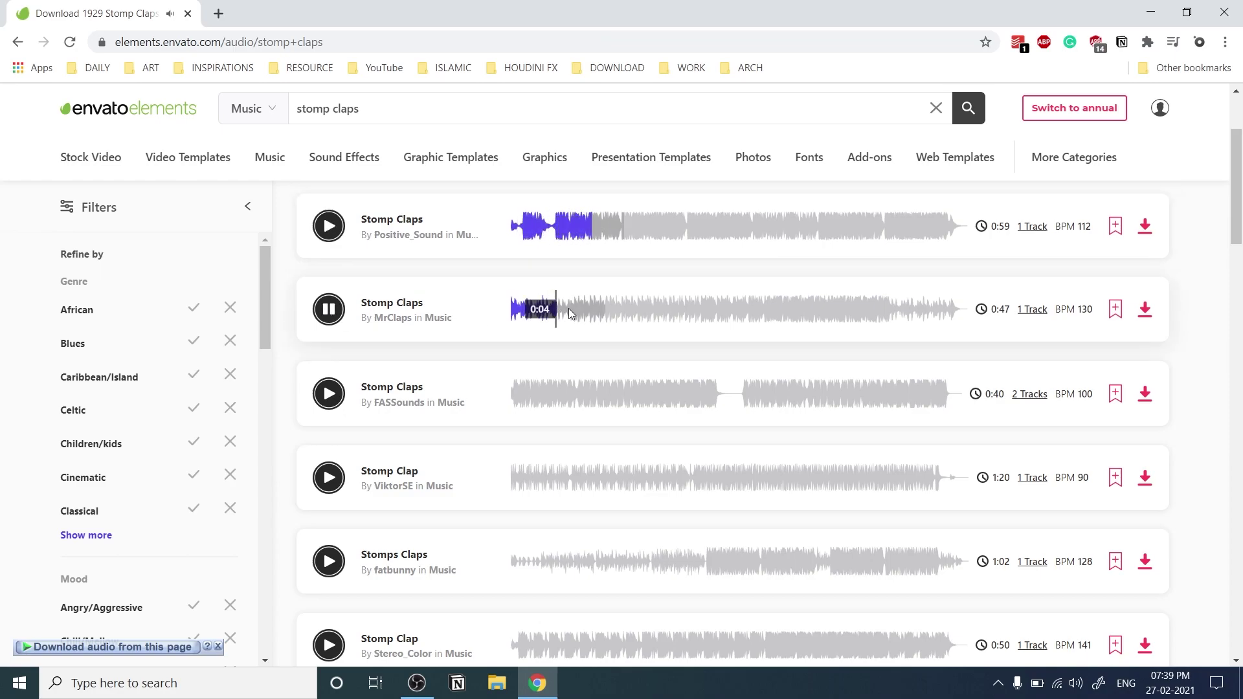
{"action": "left_click", "coordinate": [611, 309]}
{"action": "left_click", "coordinate": [330, 395]}
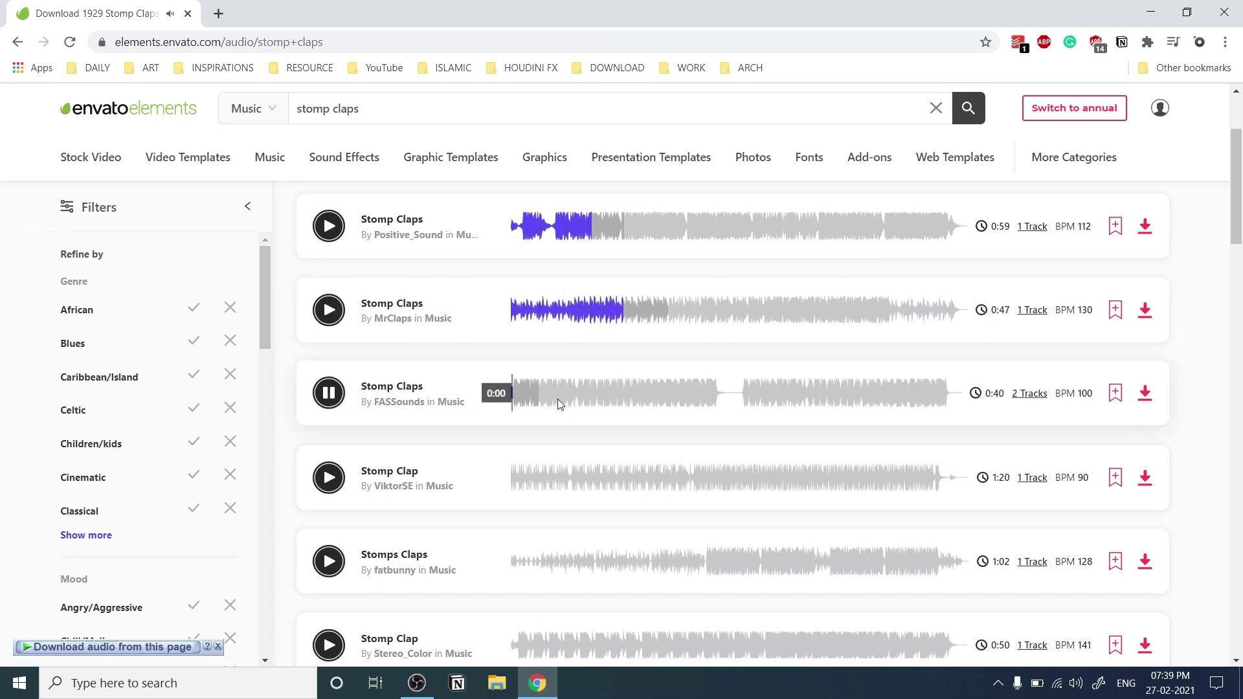
{"action": "left_click", "coordinate": [547, 396]}
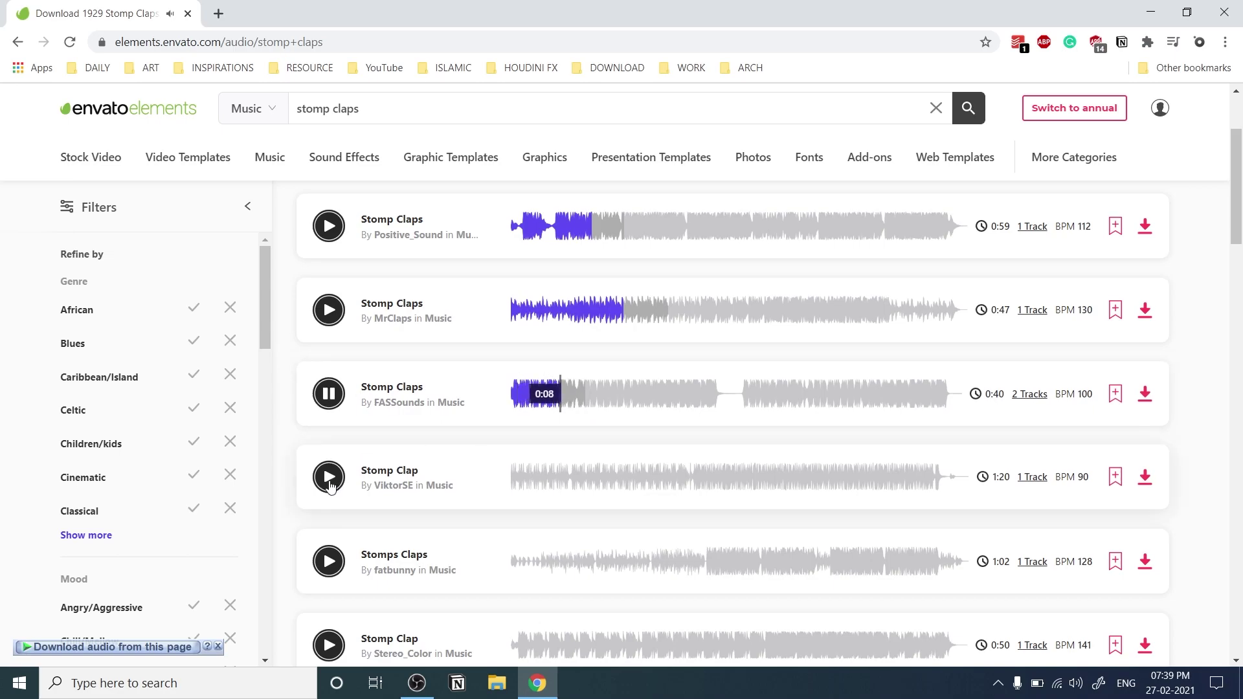
{"action": "left_click", "coordinate": [331, 479]}
{"action": "left_click", "coordinate": [535, 479]}
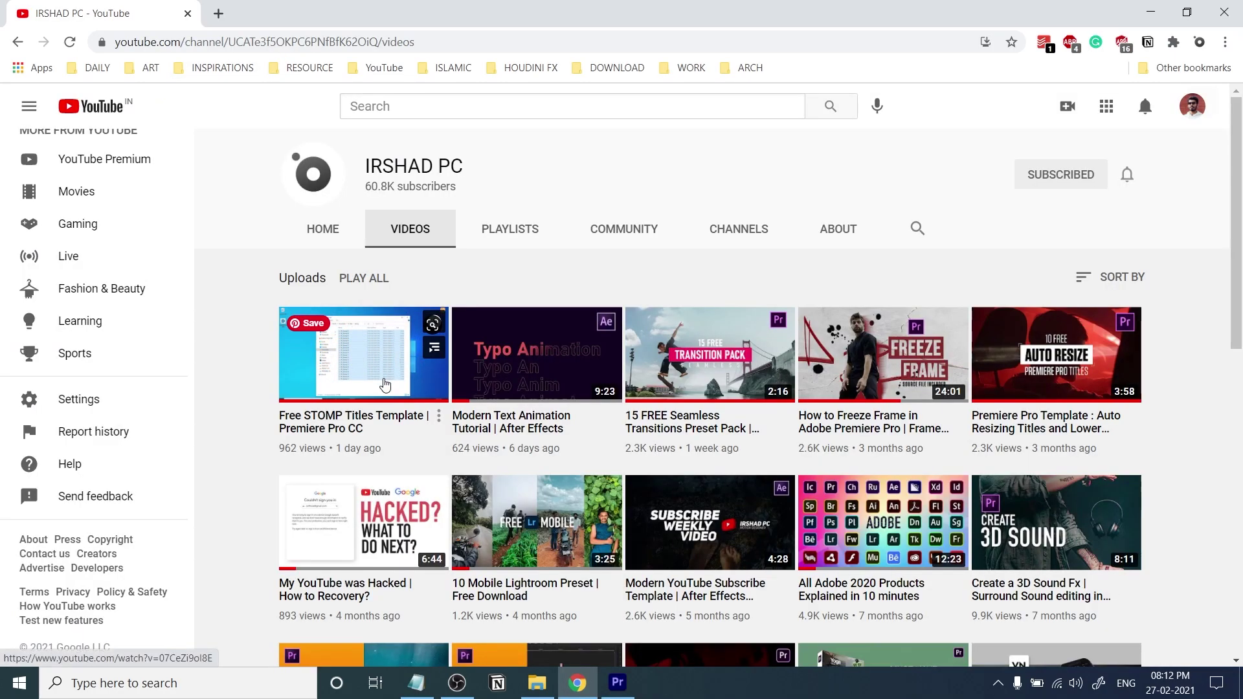
Open the channel's "Free STOMP Titles Template | Premiere Pro CC" video and expand its full description.
{"action": "left_click", "coordinate": [384, 386]}
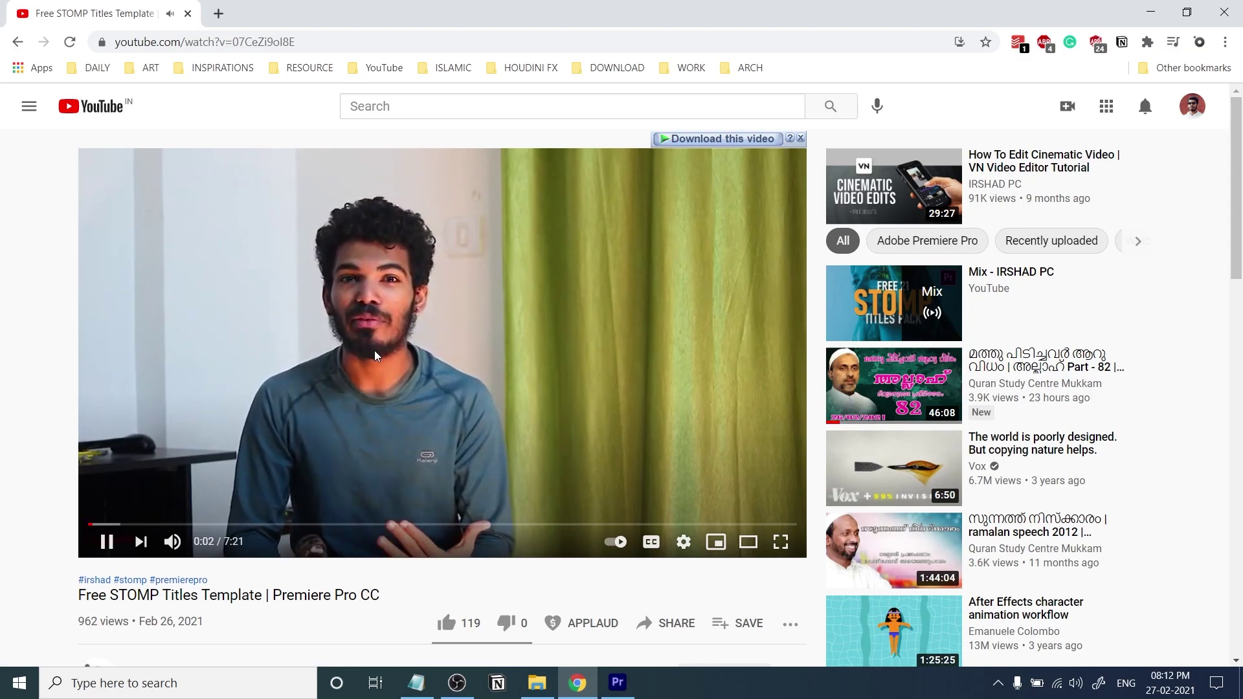
{"action": "scroll", "coordinate": [195, 402], "scroll_direction": "down", "scroll_amount": 4}
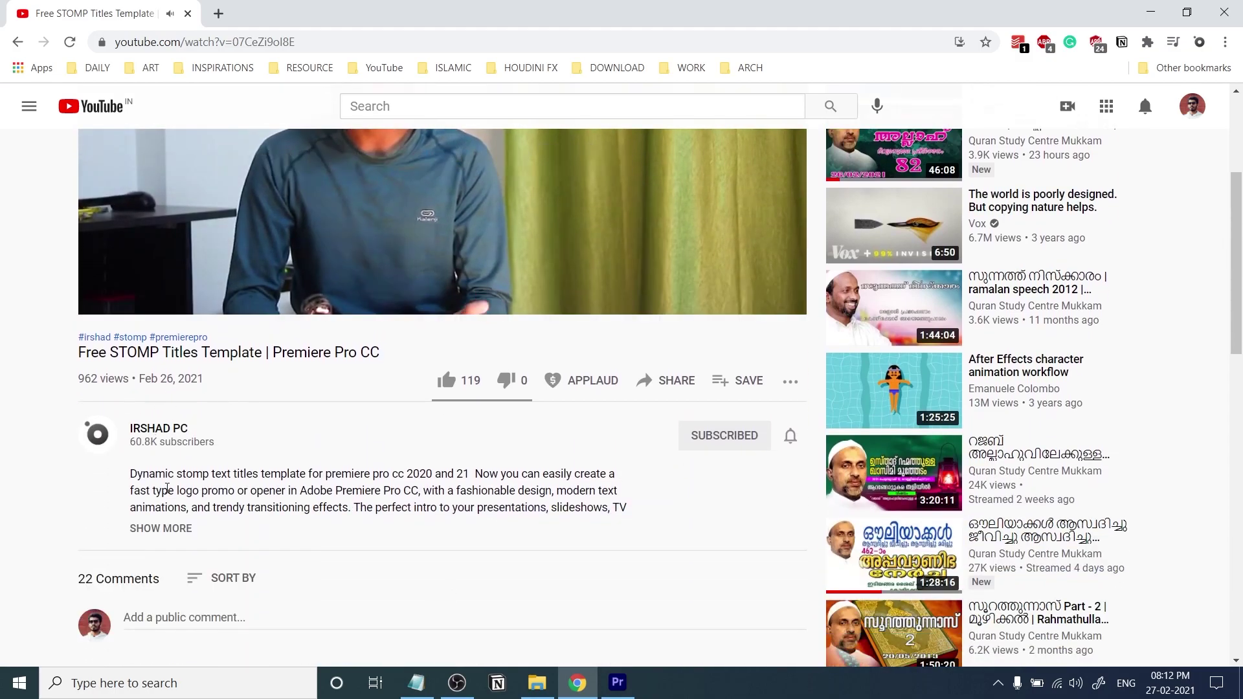
{"action": "left_click", "coordinate": [160, 529]}
{"action": "scroll", "coordinate": [269, 407], "scroll_direction": "down", "scroll_amount": 3}
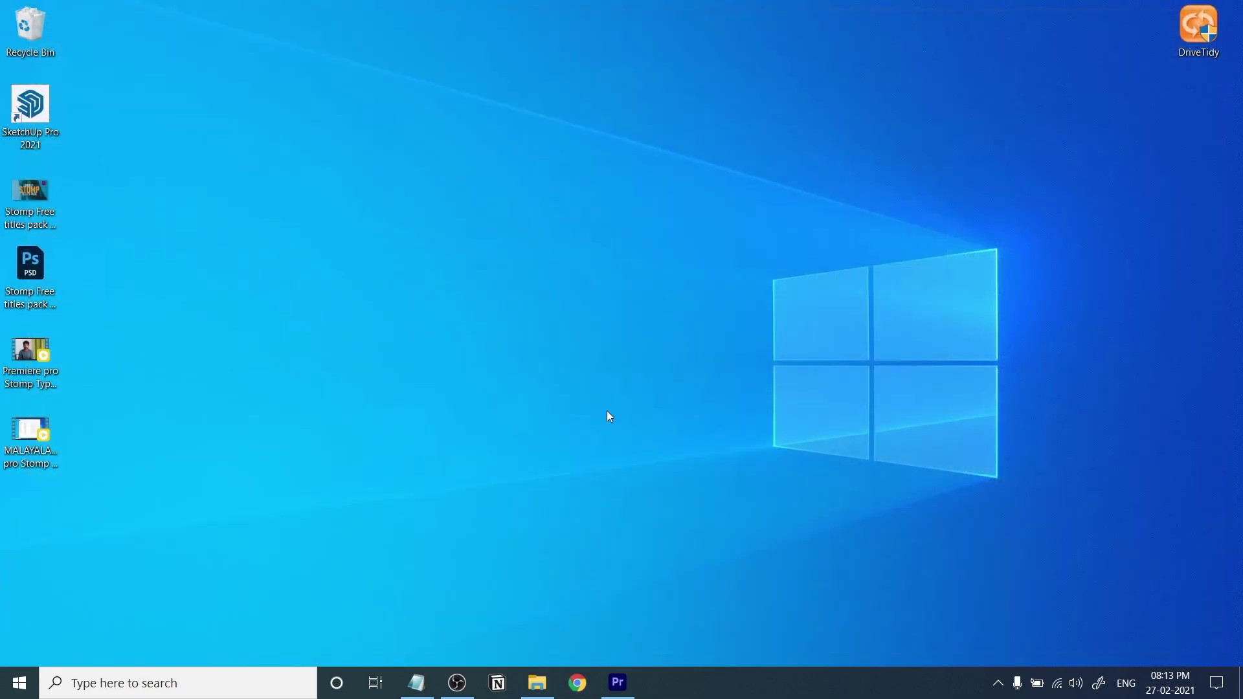
{"action": "right_click", "coordinate": [609, 415]}
{"action": "left_click", "coordinate": [635, 461]}
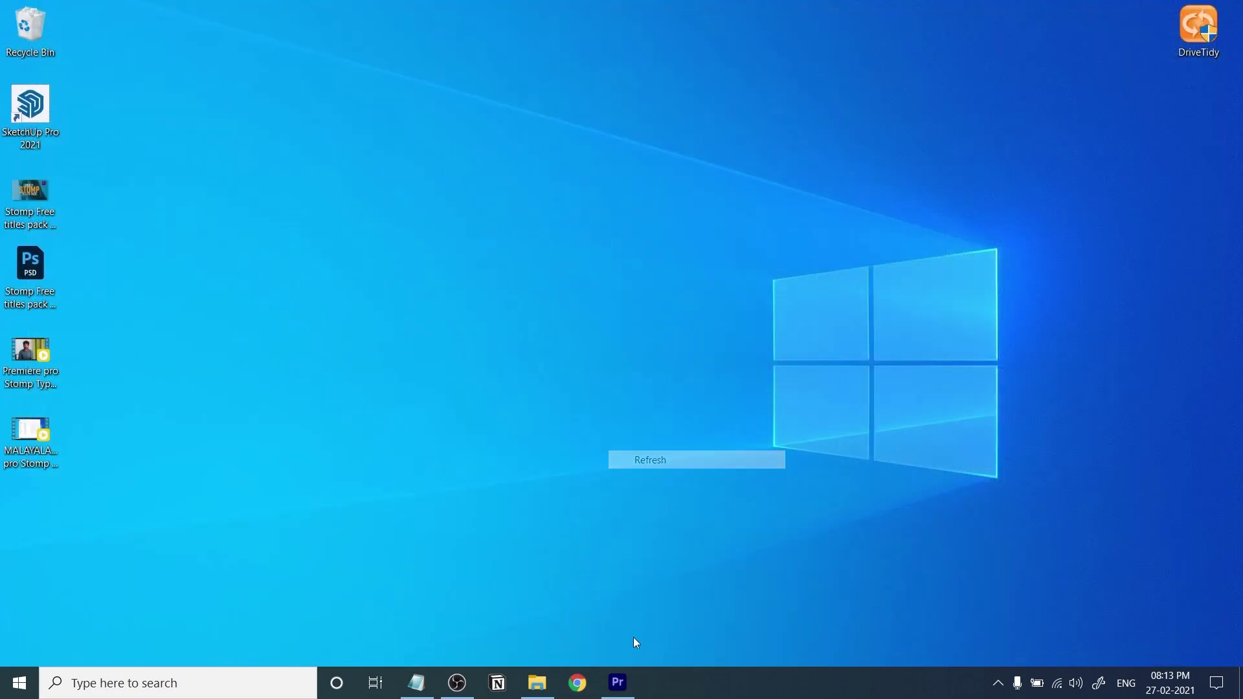
Switch to Premiere Pro and create a sequence named INTRO from the DSLR 1080p30 preset.
{"action": "left_click", "coordinate": [618, 683]}
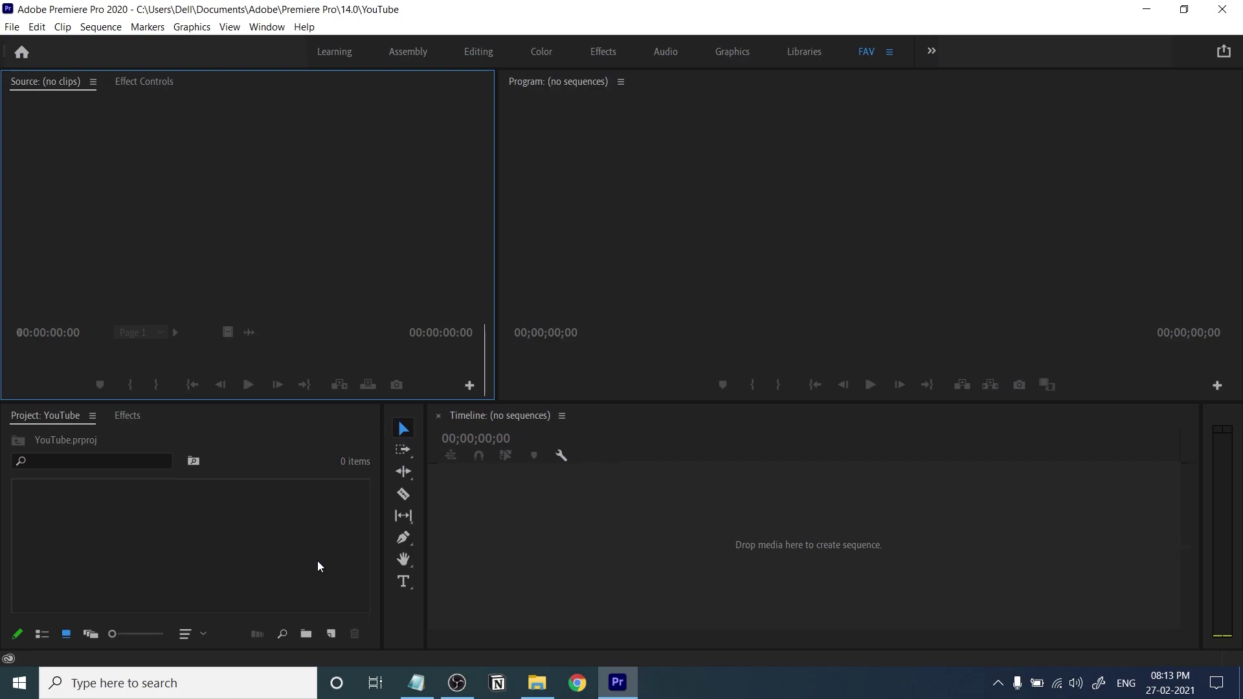
{"action": "left_click", "coordinate": [331, 634]}
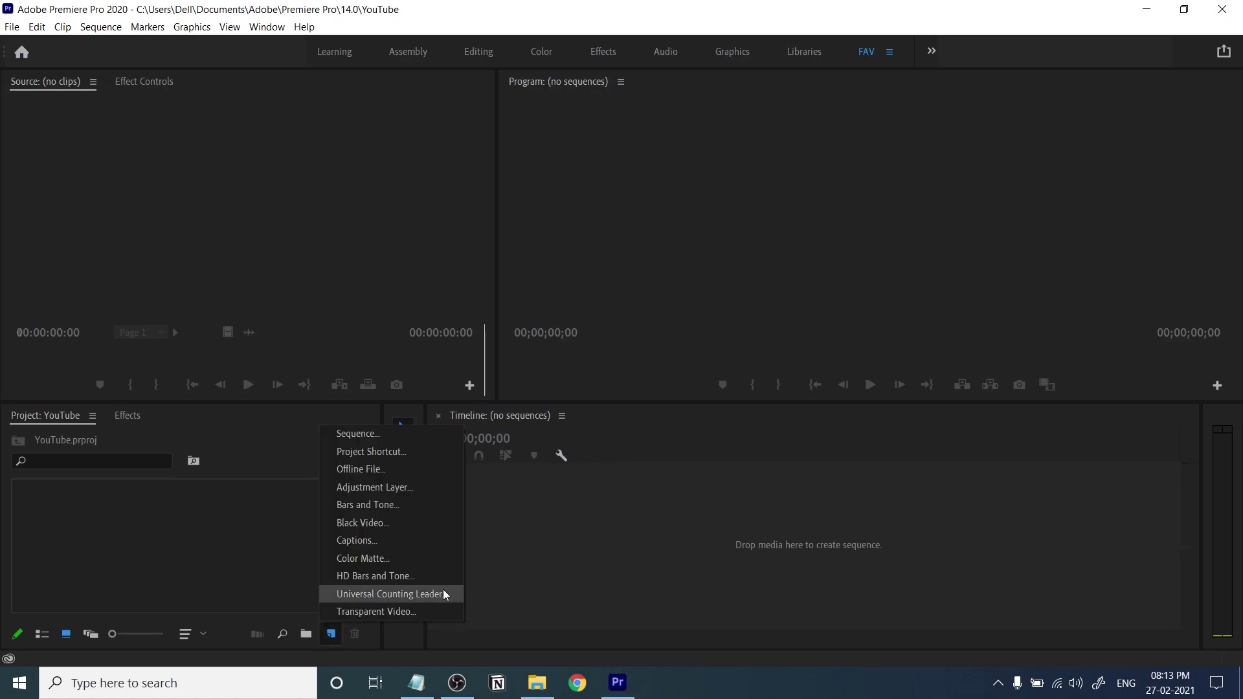
{"action": "left_click", "coordinate": [372, 434]}
{"action": "left_click", "coordinate": [469, 242]}
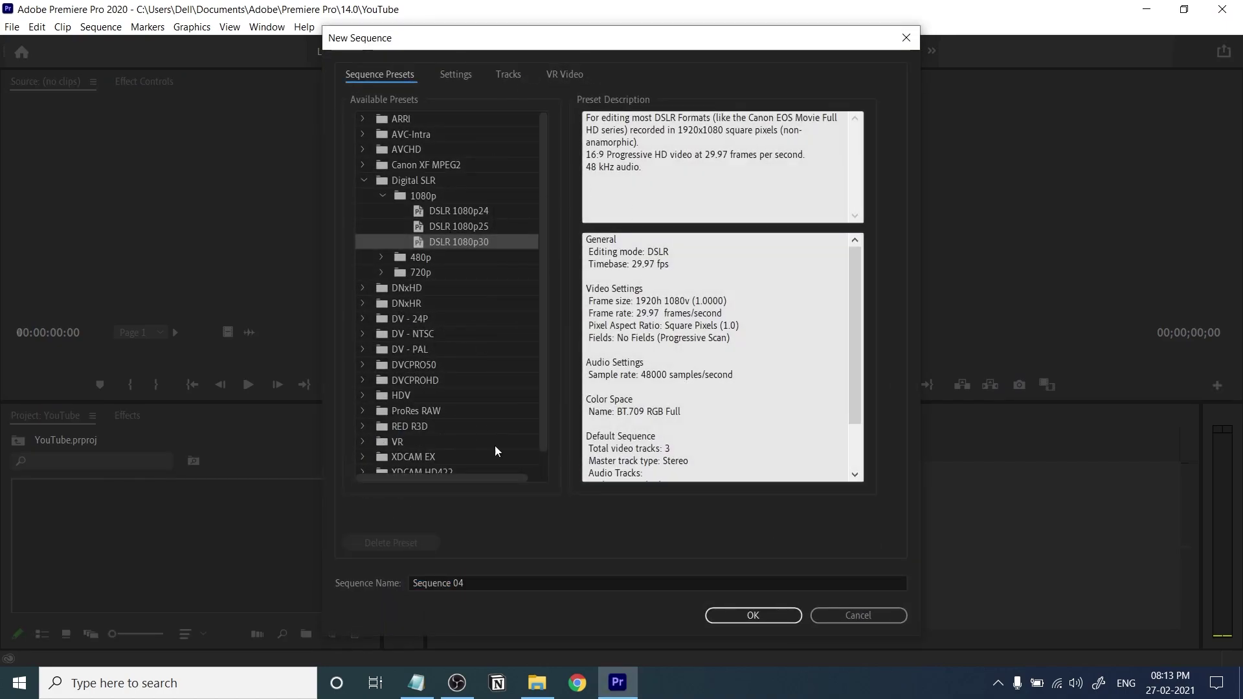
{"action": "left_click", "coordinate": [501, 585]}
{"action": "type", "text": "INT"}
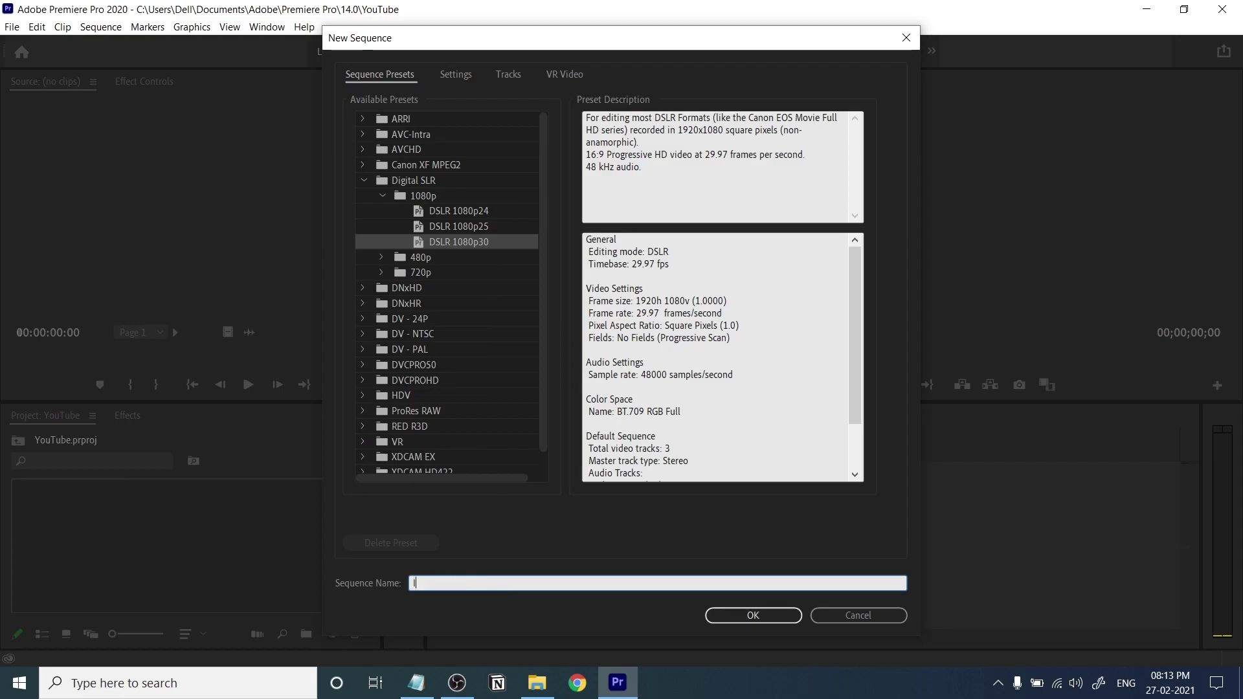
{"action": "key", "text": "Return"}
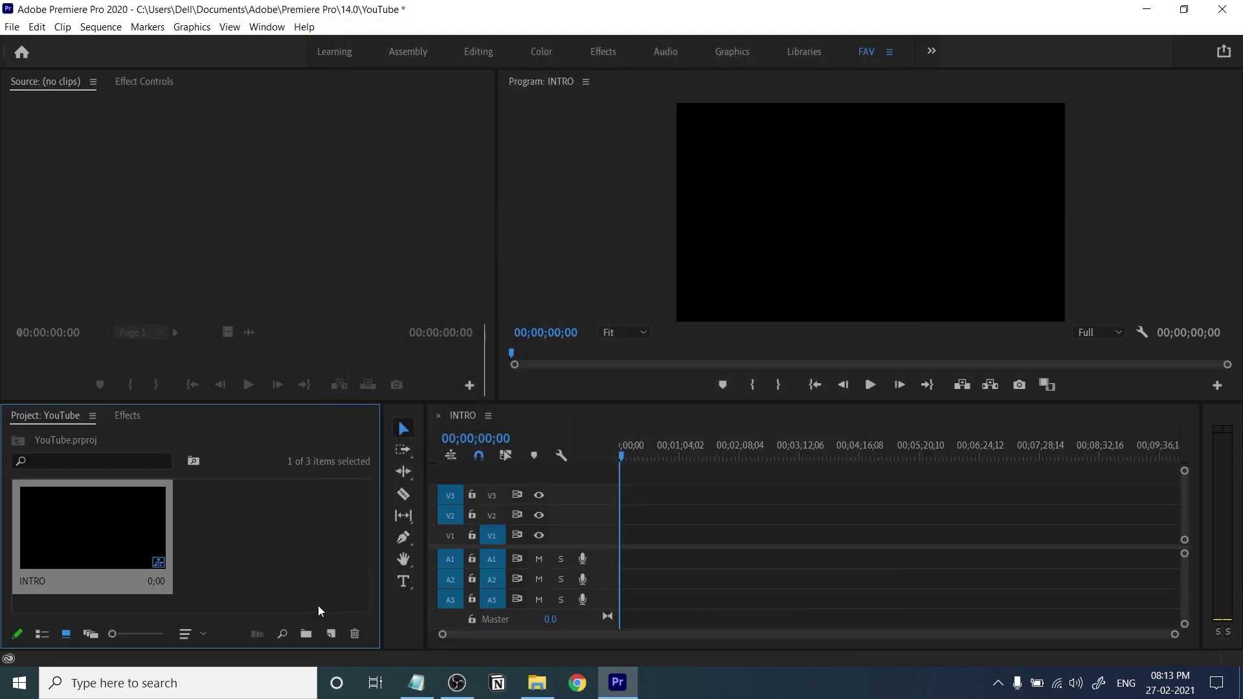
Import the Action Stomp Clap audio file and the VIDEOS folder from the STOMP INTRO folder into the project.
{"action": "left_click", "coordinate": [332, 569]}
{"action": "left_click_drag", "start_coordinate": [539, 688], "coordinate": [583, 698]}
{"action": "left_click", "coordinate": [578, 683]}
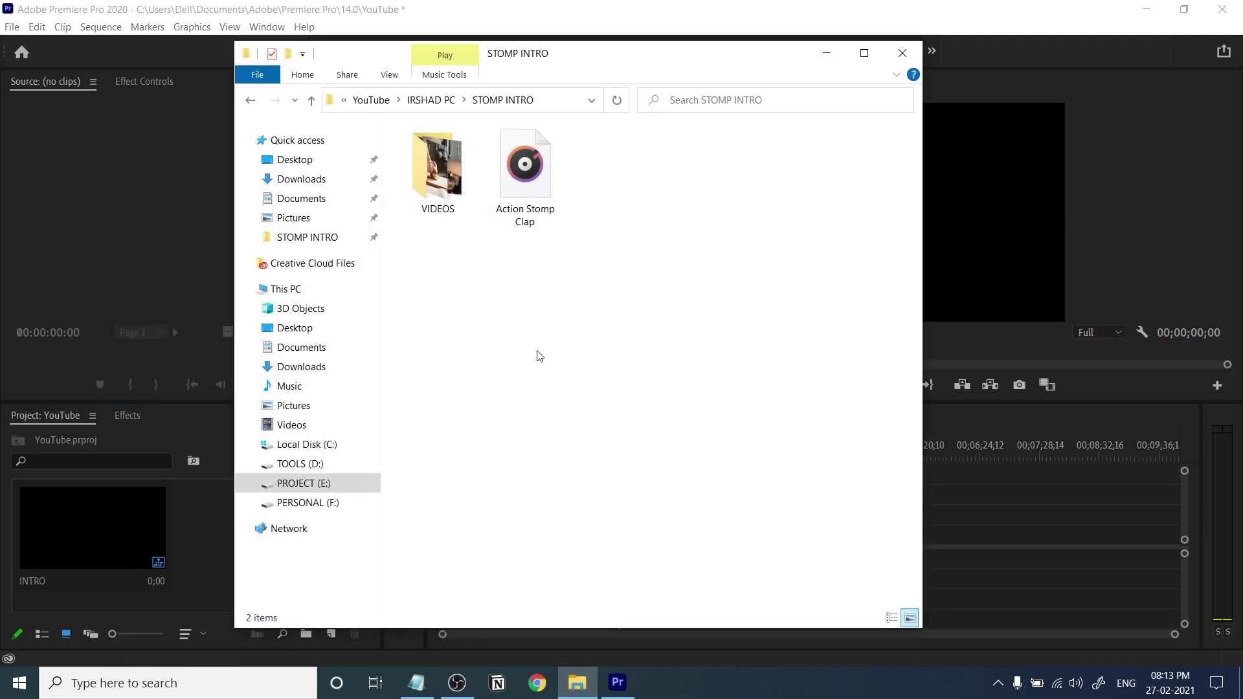
{"action": "left_click_drag", "start_coordinate": [523, 175], "coordinate": [271, 584]}
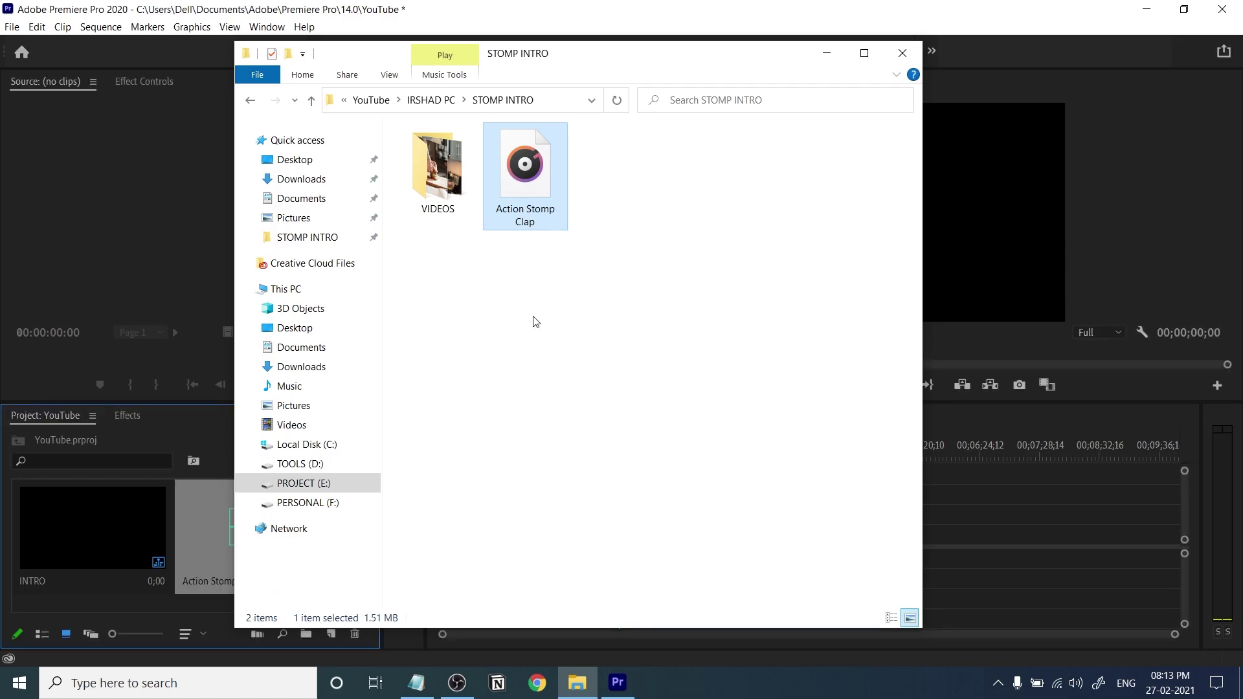
{"action": "double_click", "coordinate": [437, 171]}
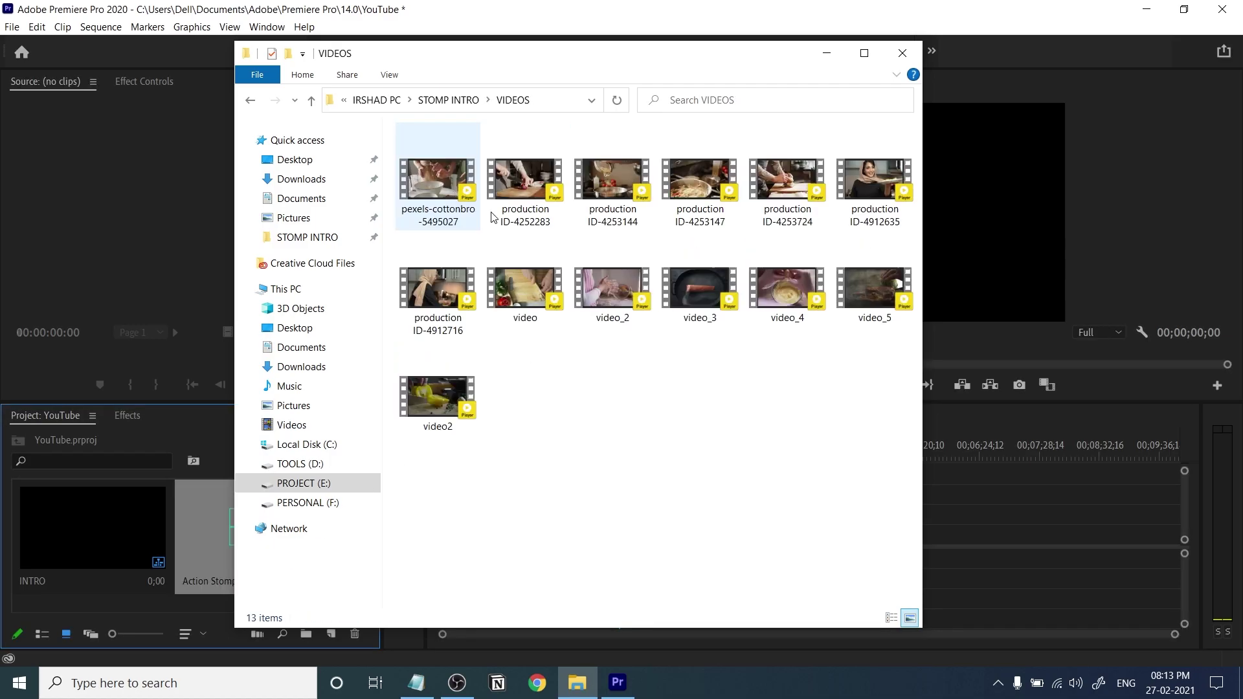
{"action": "left_click", "coordinate": [472, 98]}
{"action": "left_click_drag", "start_coordinate": [437, 169], "coordinate": [177, 553]}
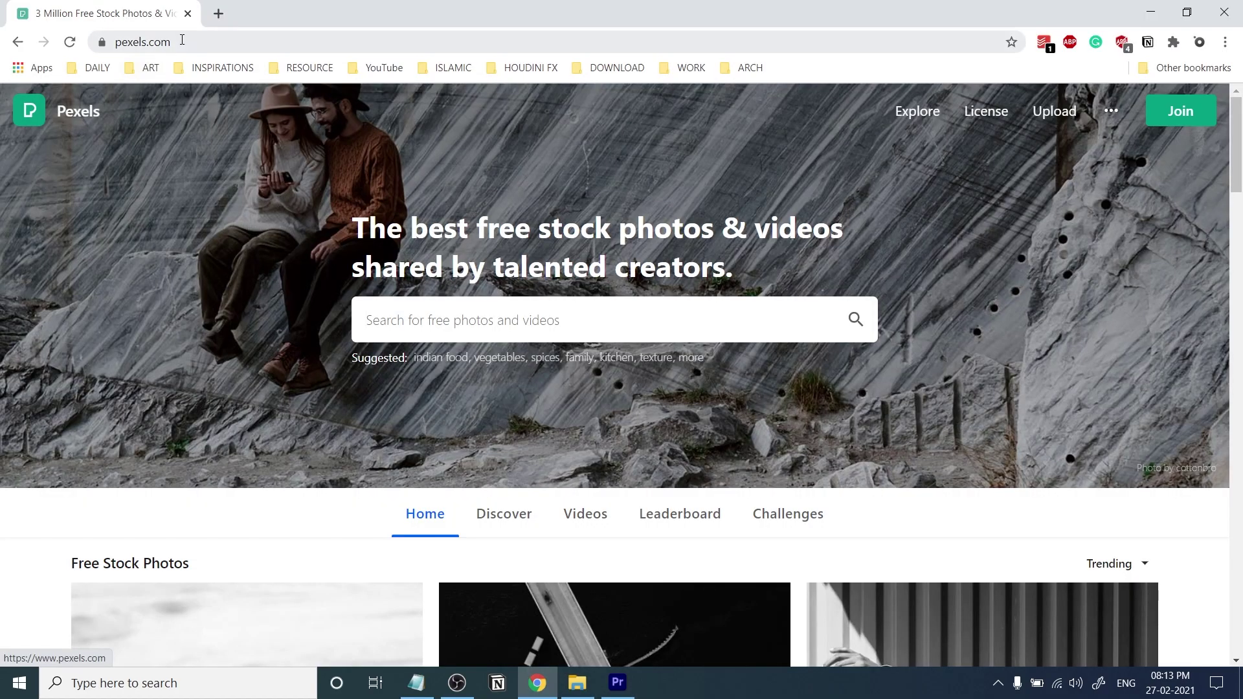
Open the free videos section of Pexels and search it for "cooking" footage.
{"action": "scroll", "coordinate": [494, 339], "scroll_direction": "down", "scroll_amount": 12}
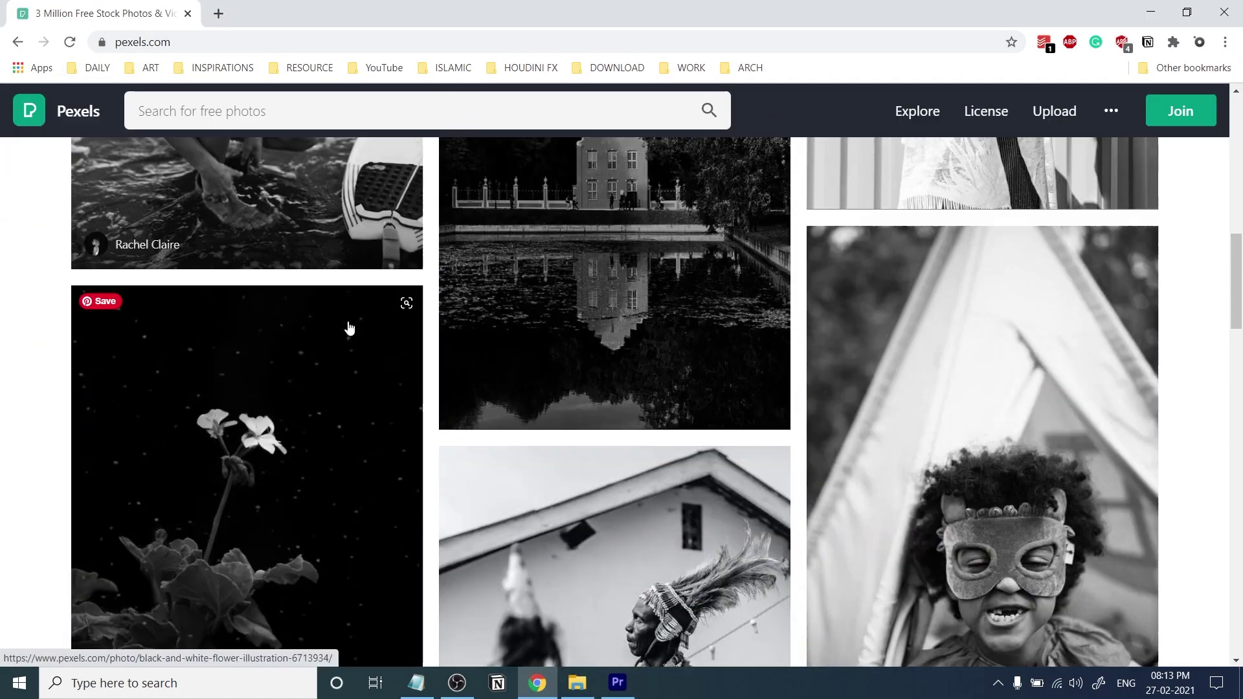
{"action": "scroll", "coordinate": [349, 328], "scroll_direction": "down", "scroll_amount": 3}
{"action": "mouse_move", "coordinate": [918, 114]}
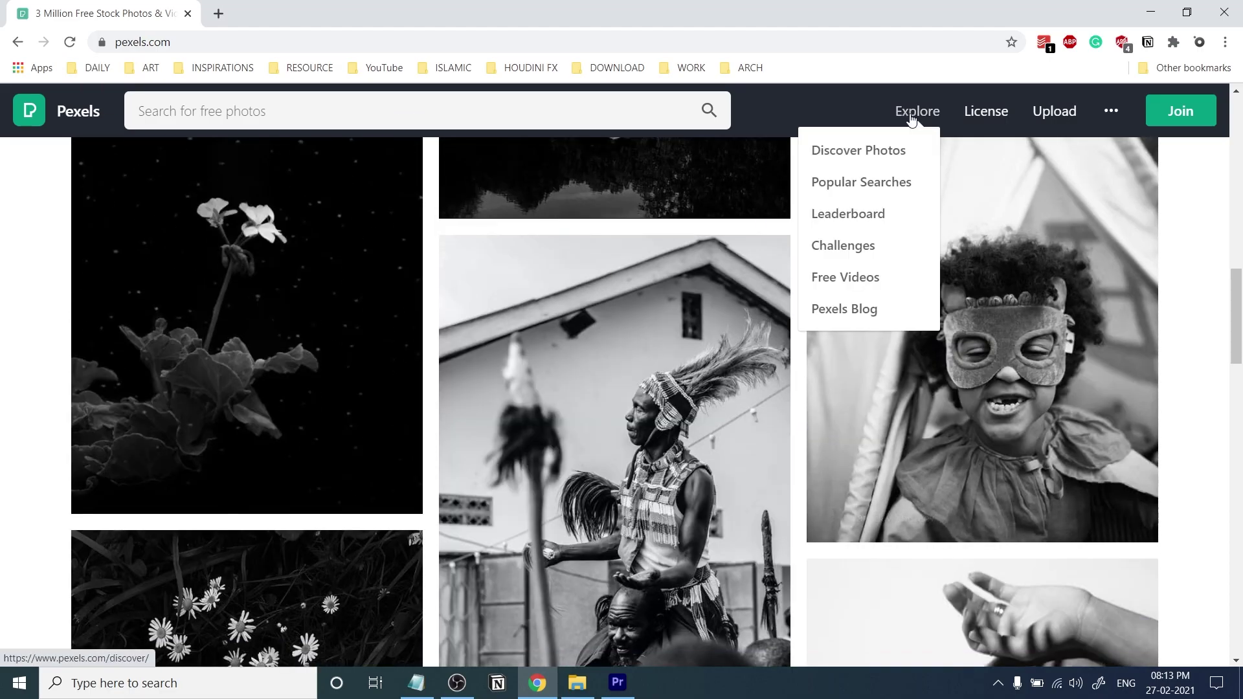
{"action": "left_click", "coordinate": [858, 278]}
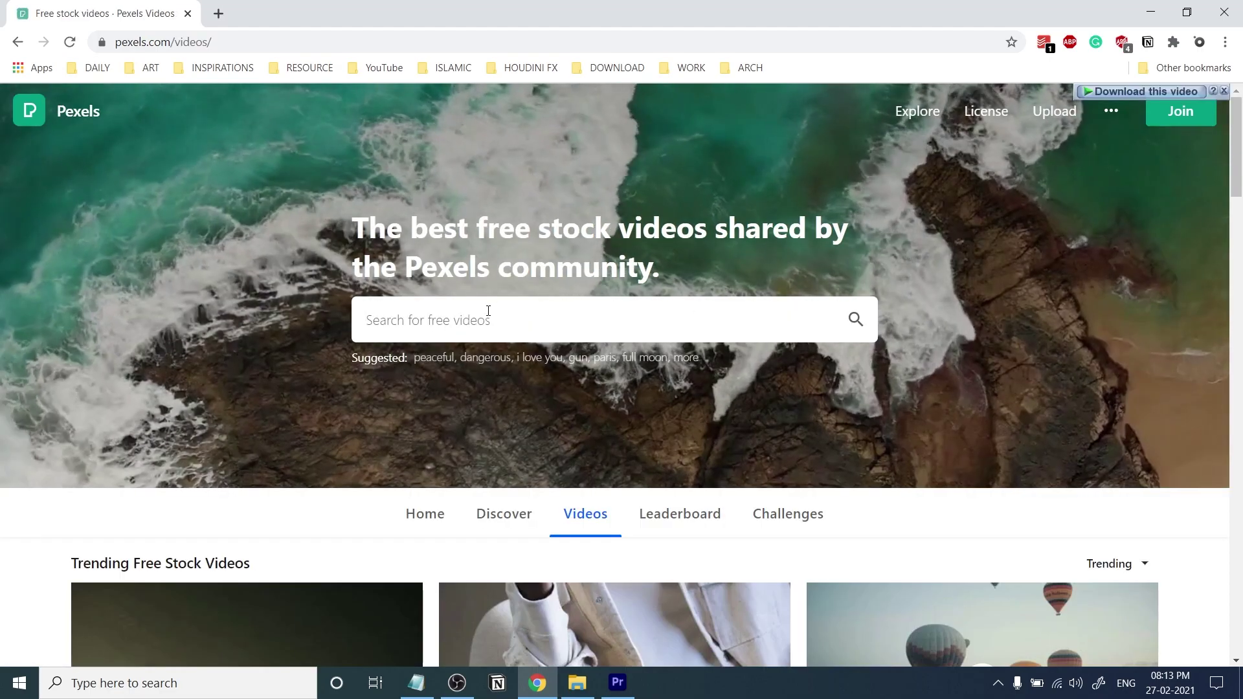
{"action": "left_click", "coordinate": [443, 318]}
{"action": "type", "text": "cooking"}
{"action": "key", "text": "Return"}
{"action": "scroll", "coordinate": [543, 439], "scroll_direction": "down", "scroll_amount": 4}
{"action": "scroll", "coordinate": [541, 439], "scroll_direction": "down", "scroll_amount": 6}
{"action": "scroll", "coordinate": [362, 329], "scroll_direction": "up", "scroll_amount": 3}
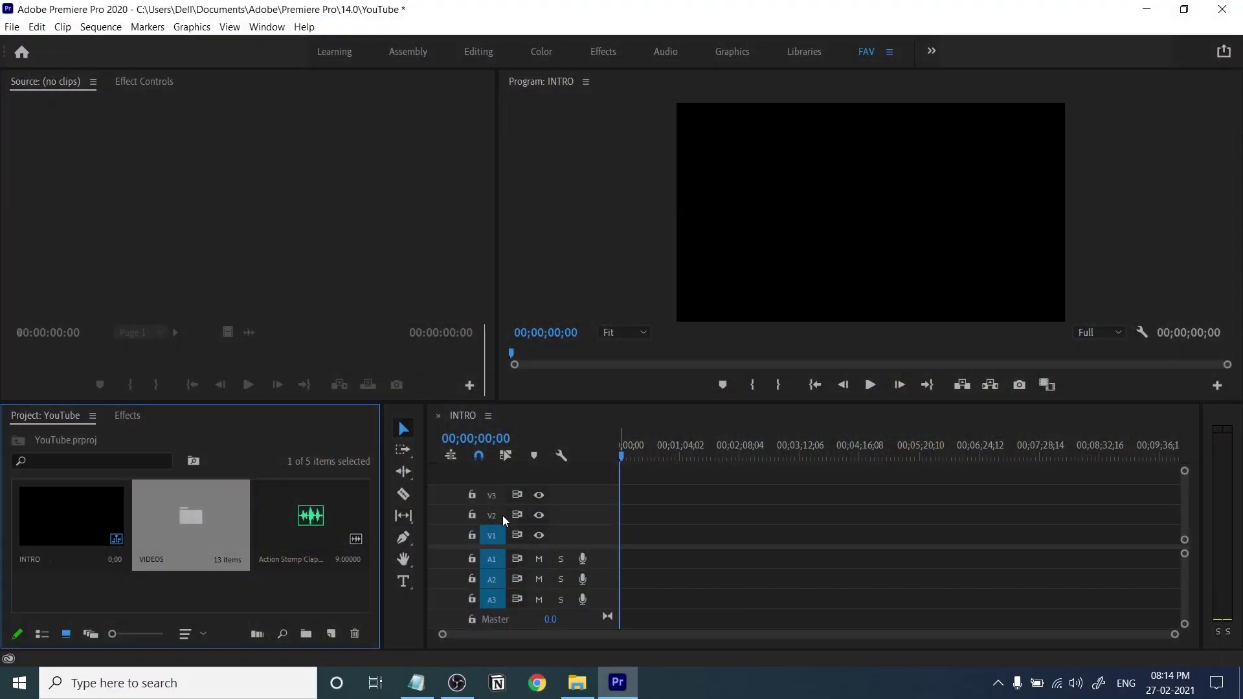
Place the Action Stomp Clap audio at the start of track A1 and enlarge its waveform.
{"action": "left_click", "coordinate": [310, 588]}
{"action": "left_click_drag", "start_coordinate": [332, 513], "coordinate": [625, 561]}
{"action": "key", "text": "equal"}
{"action": "key", "text": "equal"}
{"action": "key", "text": "equal"}
{"action": "key", "text": "equal"}
{"action": "key", "text": "equal"}
{"action": "key", "text": "equal"}
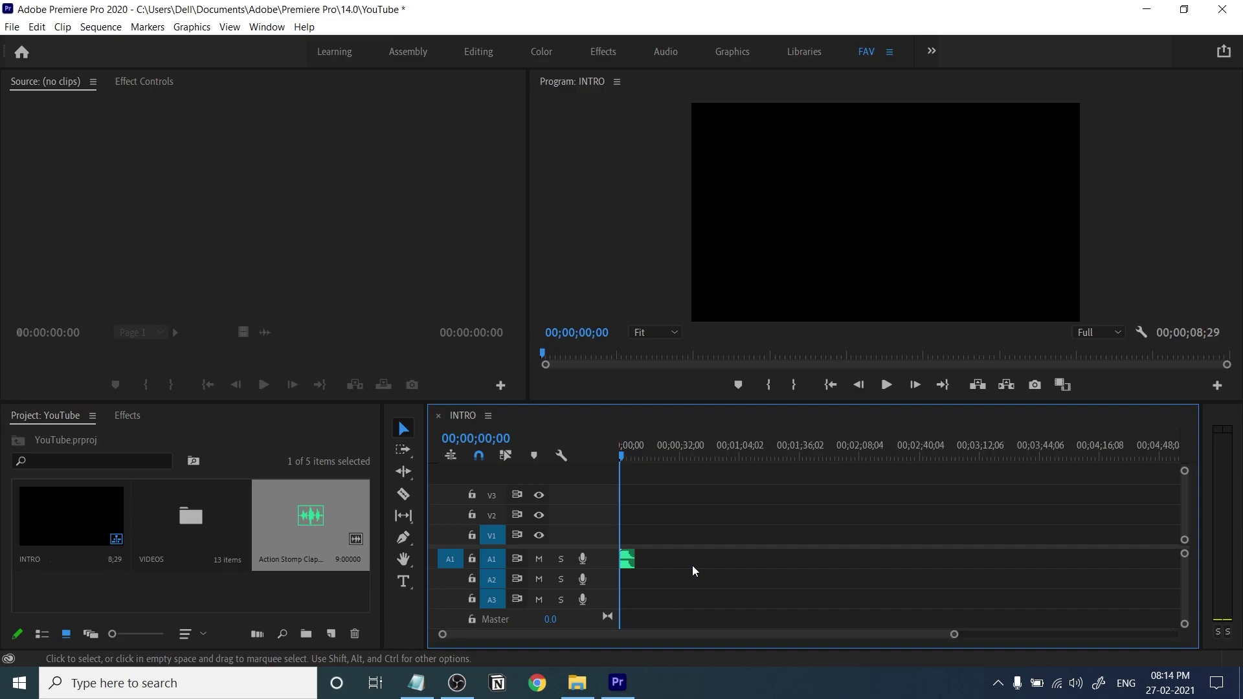
{"action": "key", "text": "minus"}
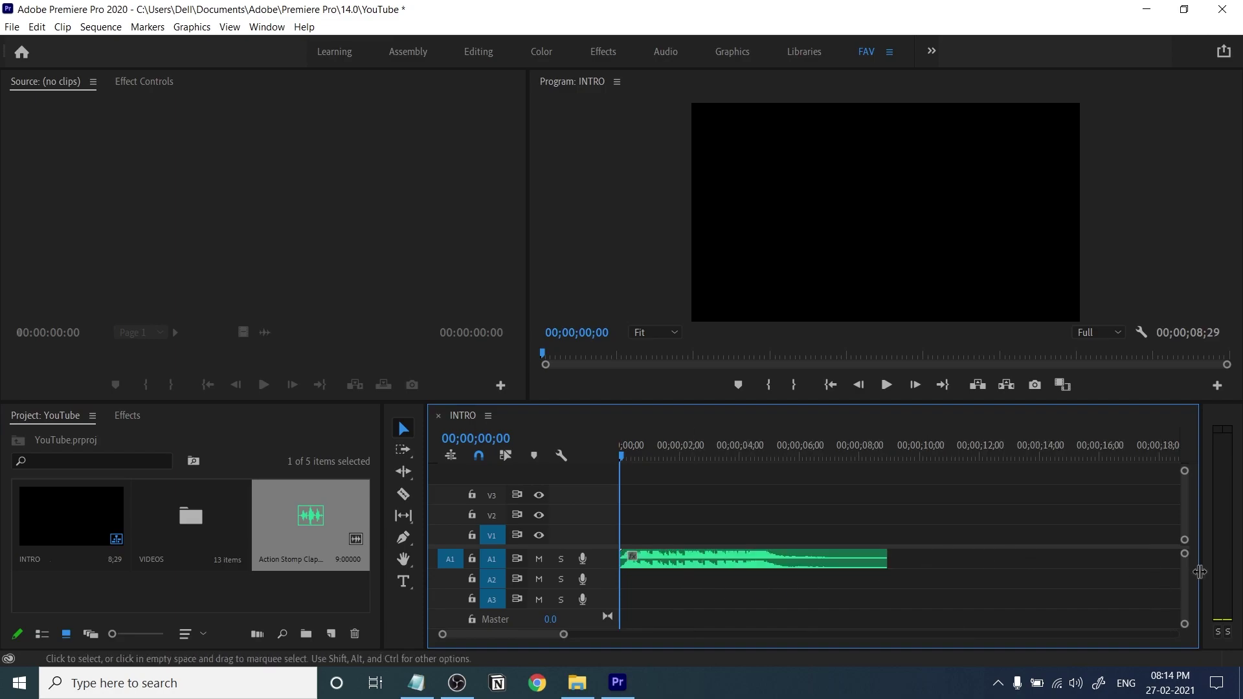
{"action": "left_click_drag", "start_coordinate": [1185, 627], "coordinate": [1185, 620]}
{"action": "key", "text": "equal"}
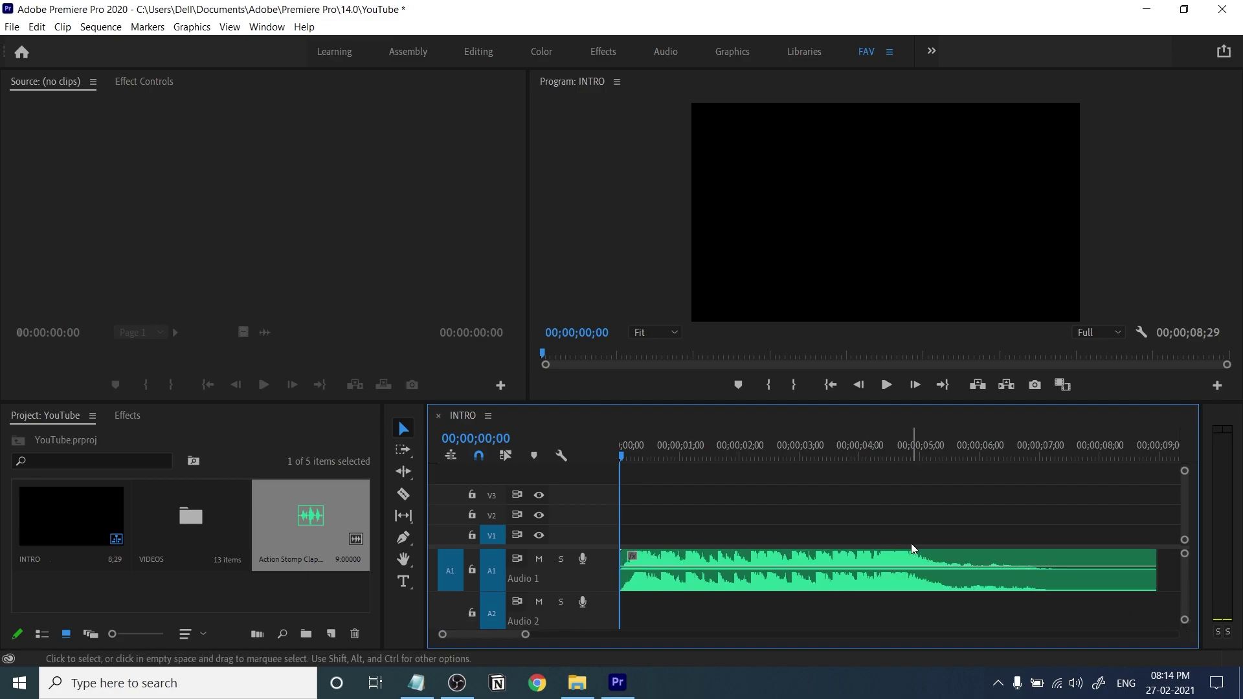
Play the stomp track from the start and examine where its beats fall.
{"action": "key", "text": "space"}
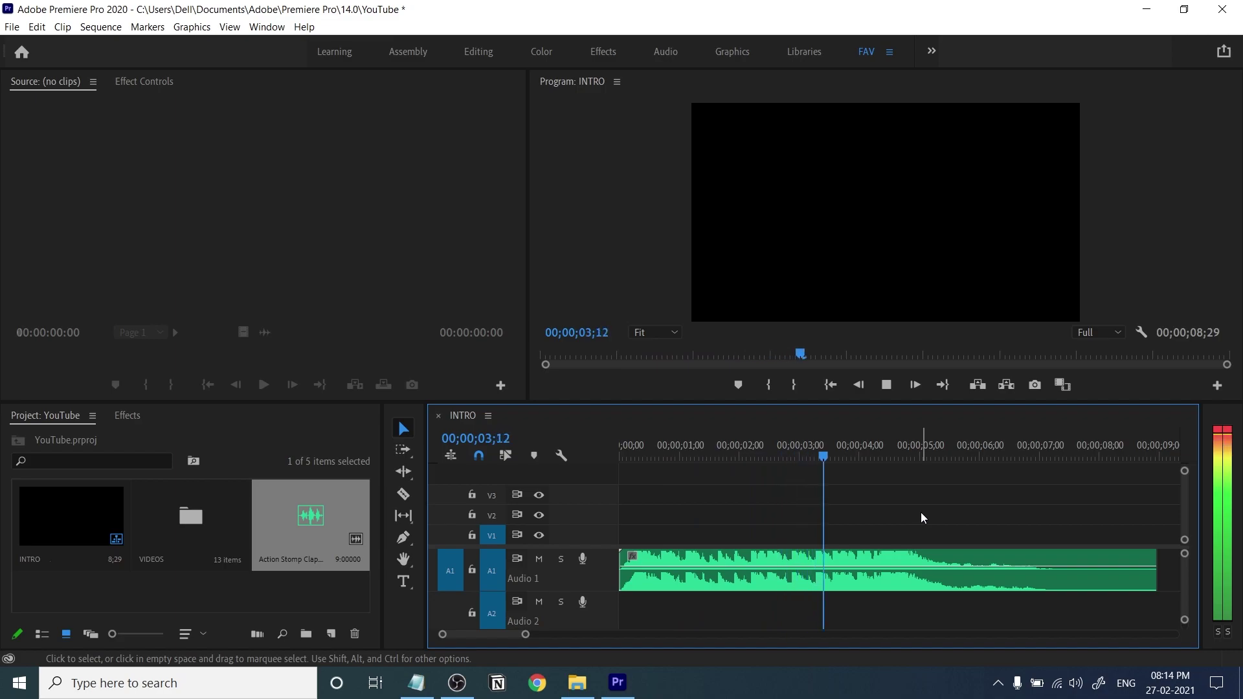
{"action": "key", "text": "space"}
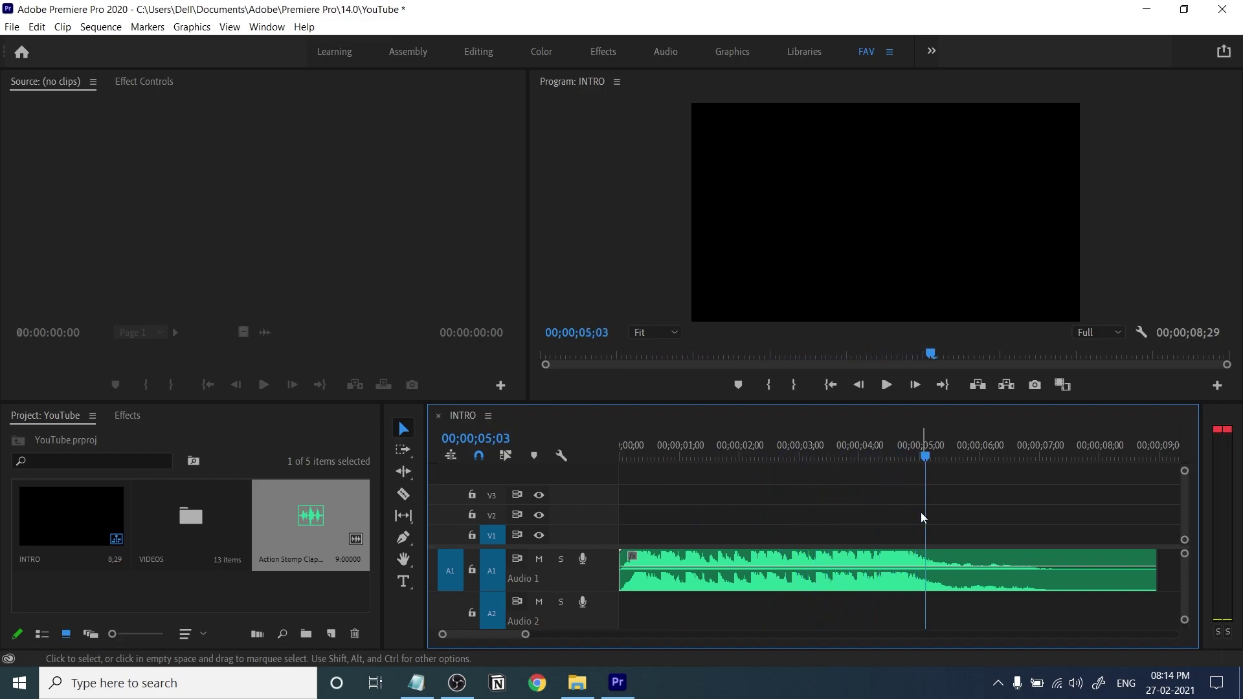
{"action": "left_click_drag", "start_coordinate": [622, 457], "coordinate": [662, 461]}
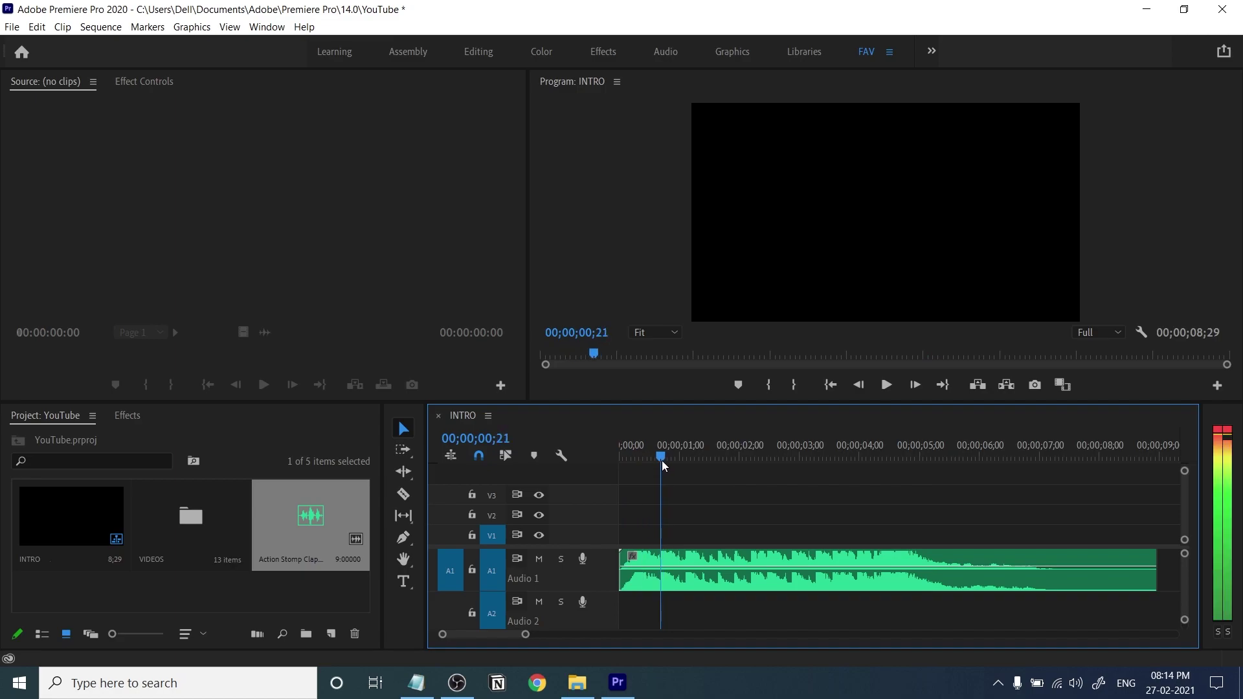
{"action": "key", "text": "equal"}
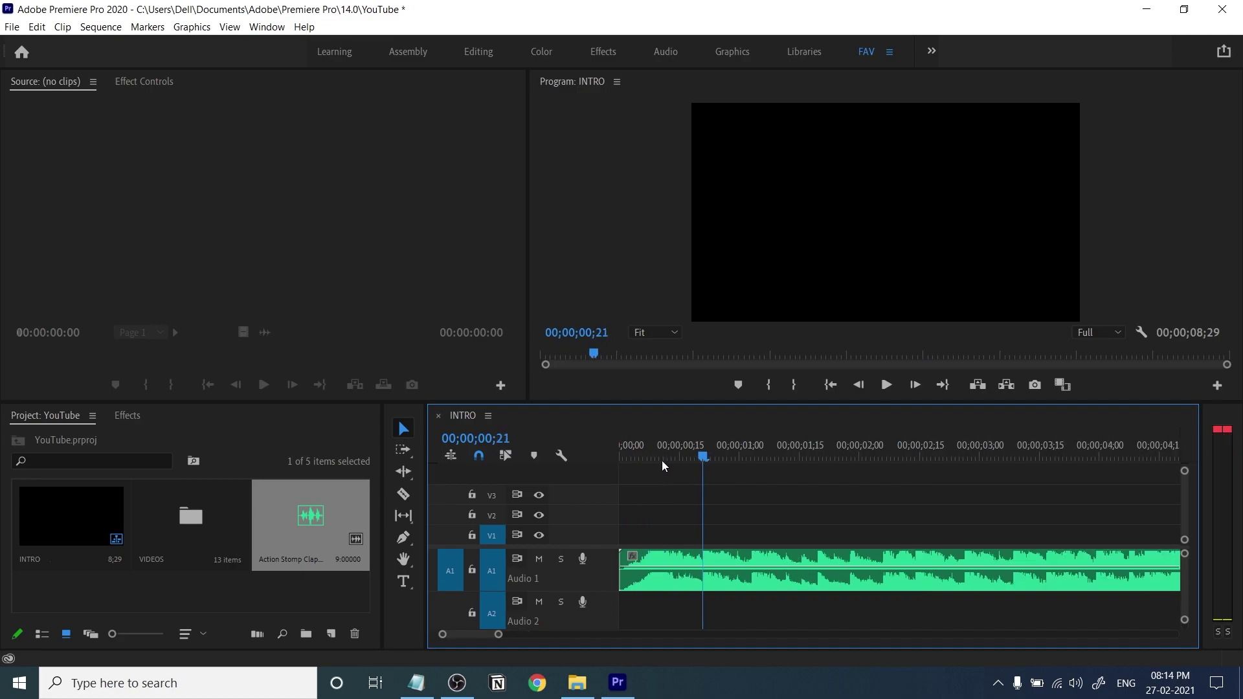
{"action": "left_click_drag", "start_coordinate": [663, 452], "coordinate": [632, 475]}
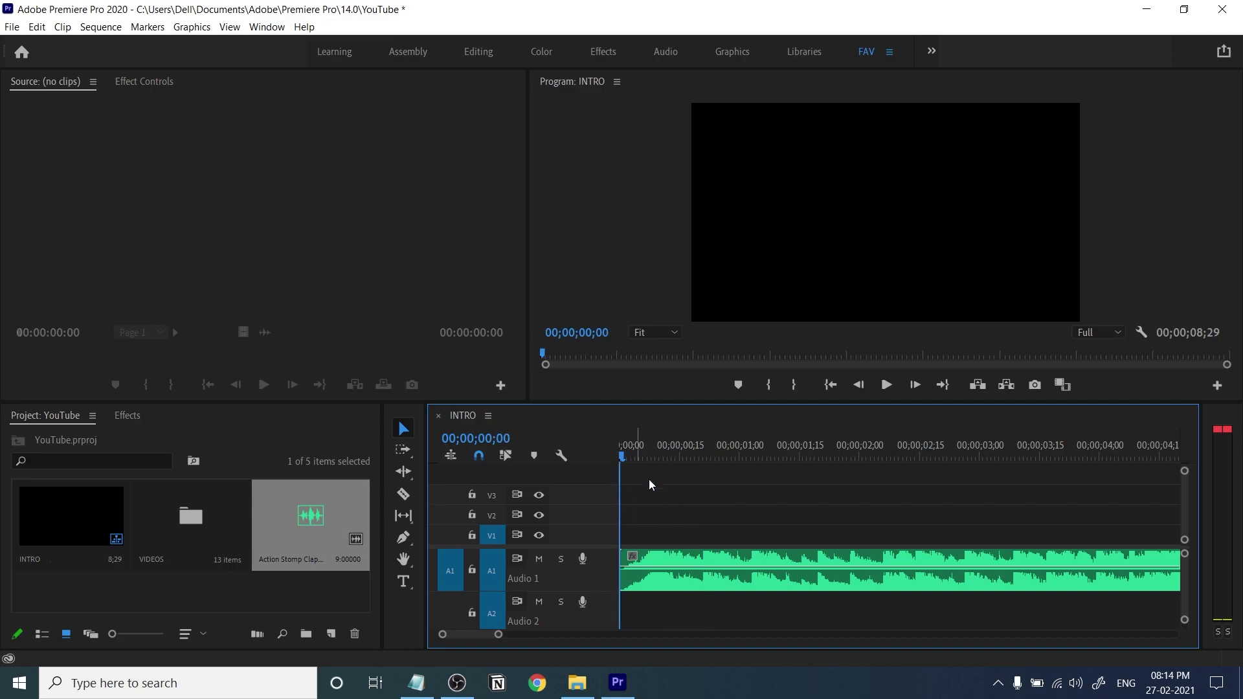
{"action": "key", "text": "space"}
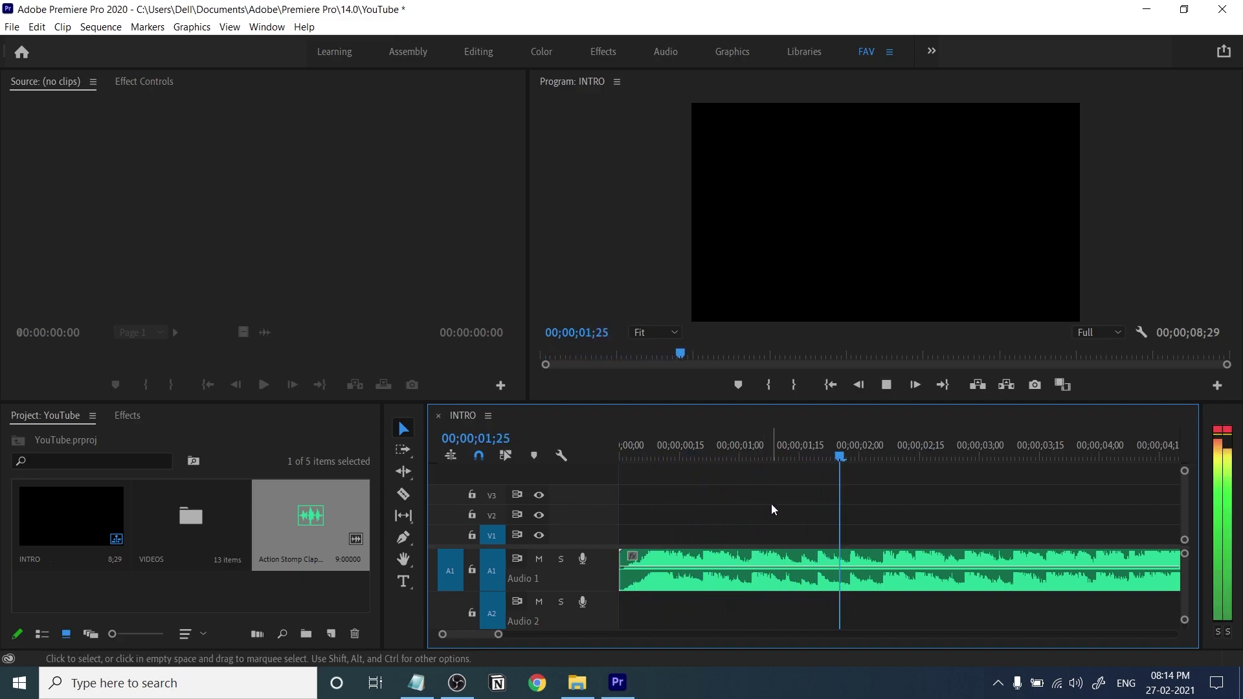
{"action": "key", "text": "space"}
Add sequence markers on the first two beats of the stomp track, the first at 00;00;00;21.
{"action": "left_click_drag", "start_coordinate": [689, 457], "coordinate": [704, 460]}
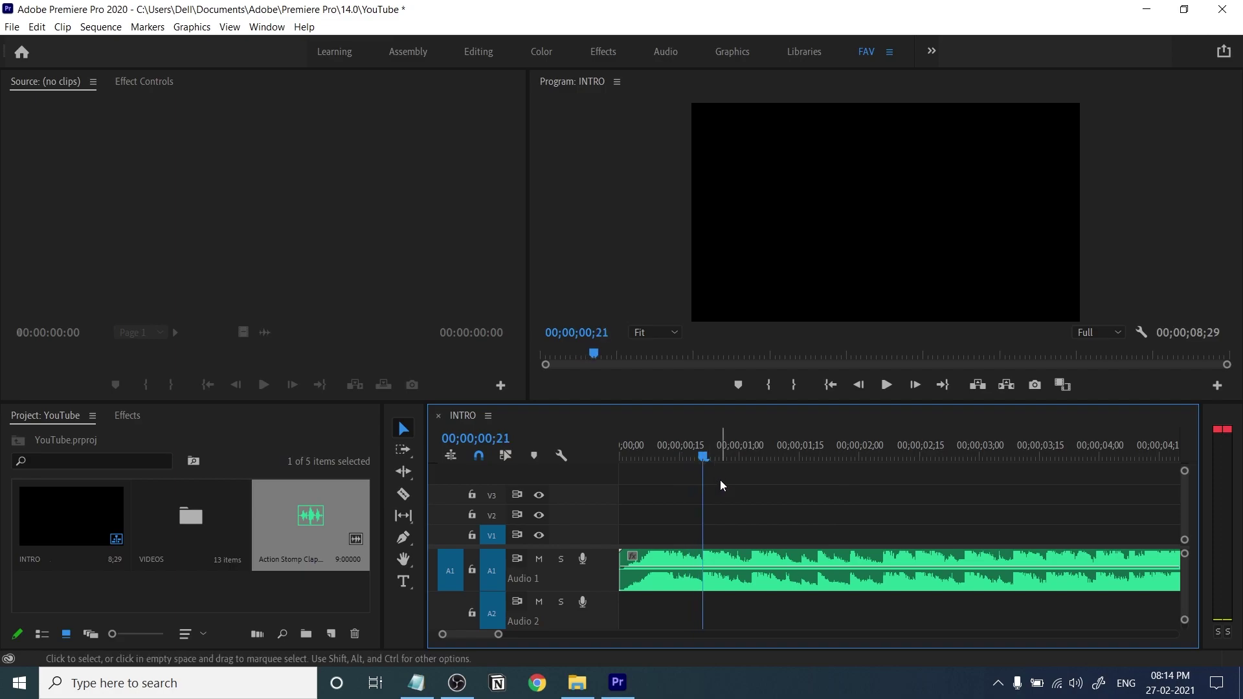
{"action": "key", "text": "m"}
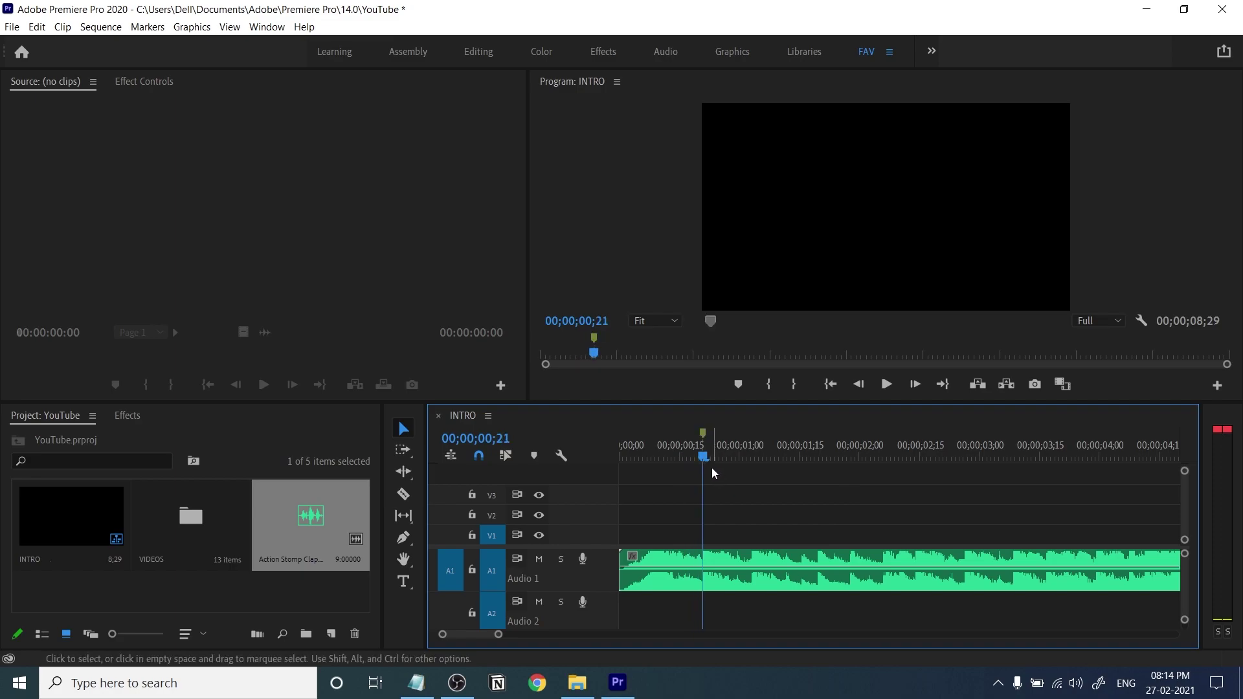
{"action": "left_click_drag", "start_coordinate": [797, 482], "coordinate": [796, 482]}
{"action": "left_click_drag", "start_coordinate": [725, 458], "coordinate": [816, 459]}
{"action": "key", "text": "m"}
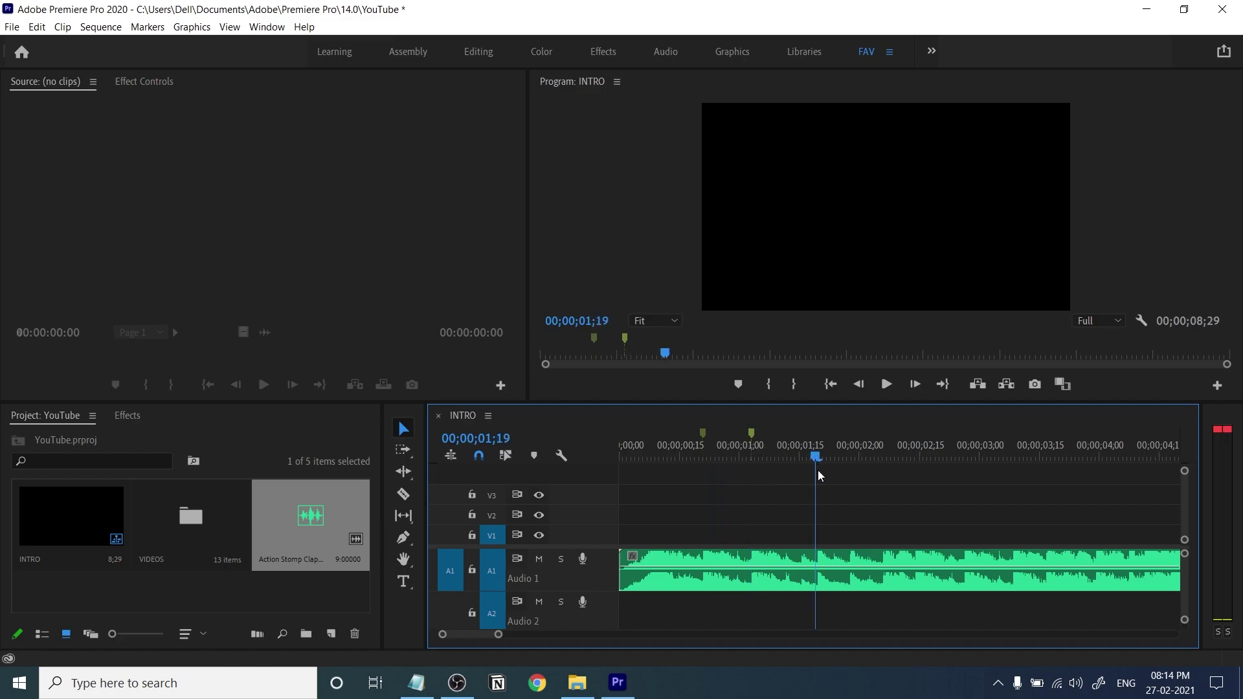
Add markers on the next eight beats of the stomp track and return to the sequence start.
{"action": "key", "text": "Left"}
{"action": "key", "text": "Right"}
{"action": "mouse_move", "coordinate": [820, 473]}
{"action": "left_mouse_down"}
{"action": "mouse_move", "coordinate": [1098, 480]}
{"action": "mouse_move", "coordinate": [984, 489]}
{"action": "mouse_move", "coordinate": [1000, 492]}
{"action": "left_mouse_up"}
{"action": "key", "text": "m"}
{"action": "key", "text": "m"}
{"action": "key", "text": "m"}
{"action": "key", "text": "m"}
{"action": "key", "text": "m"}
{"action": "key", "text": "m"}
{"action": "key", "text": "m"}
{"action": "key", "text": "Home"}
Show the Essential Graphics panel and look through the local Stomp templates.
{"action": "left_click", "coordinate": [267, 27]}
{"action": "left_click", "coordinate": [304, 26]}
{"action": "left_click", "coordinate": [266, 27]}
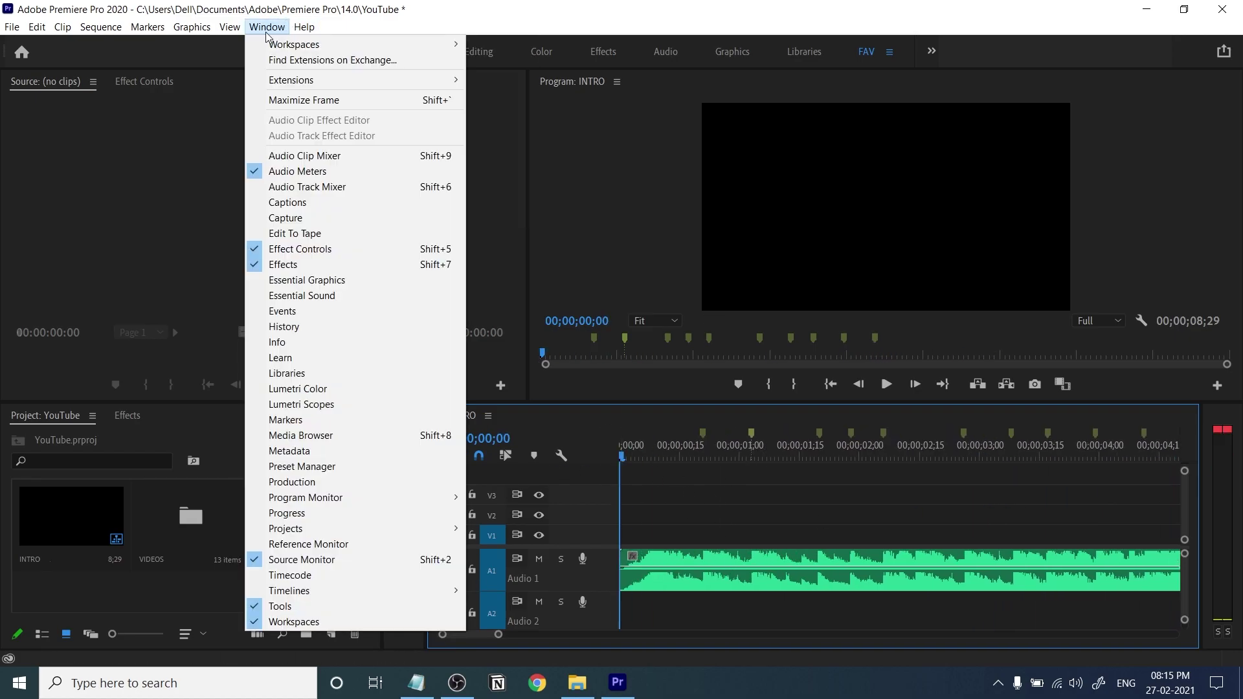
{"action": "left_click", "coordinate": [333, 279]}
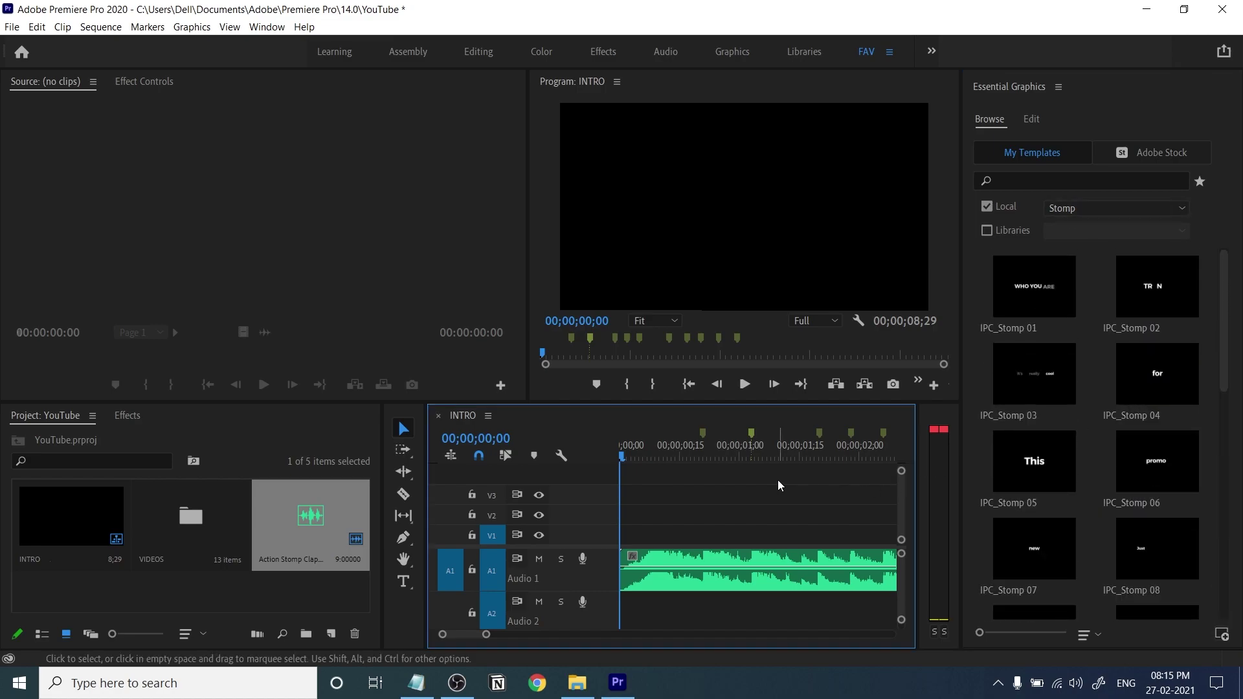
{"action": "scroll", "coordinate": [1088, 447], "scroll_direction": "down", "scroll_amount": 5}
{"action": "scroll", "coordinate": [1069, 467], "scroll_direction": "down", "scroll_amount": 1}
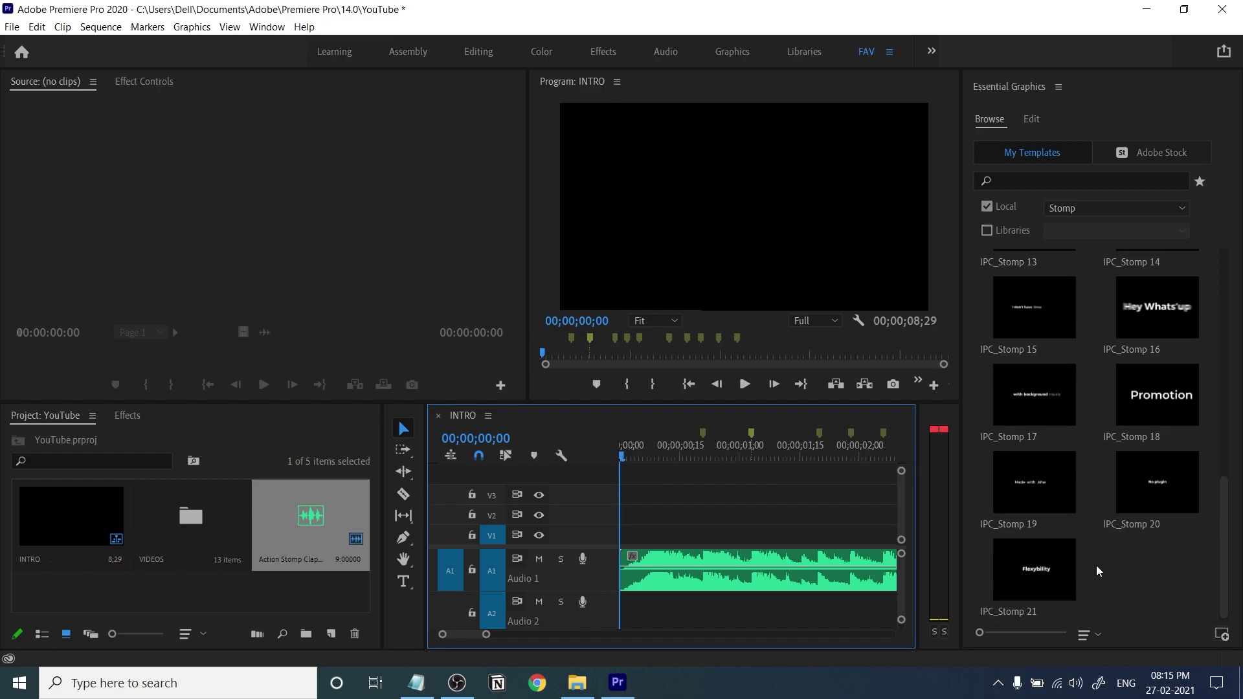
{"action": "scroll", "coordinate": [1102, 566], "scroll_direction": "up", "scroll_amount": 4}
{"action": "scroll", "coordinate": [1105, 561], "scroll_direction": "up", "scroll_amount": 5}
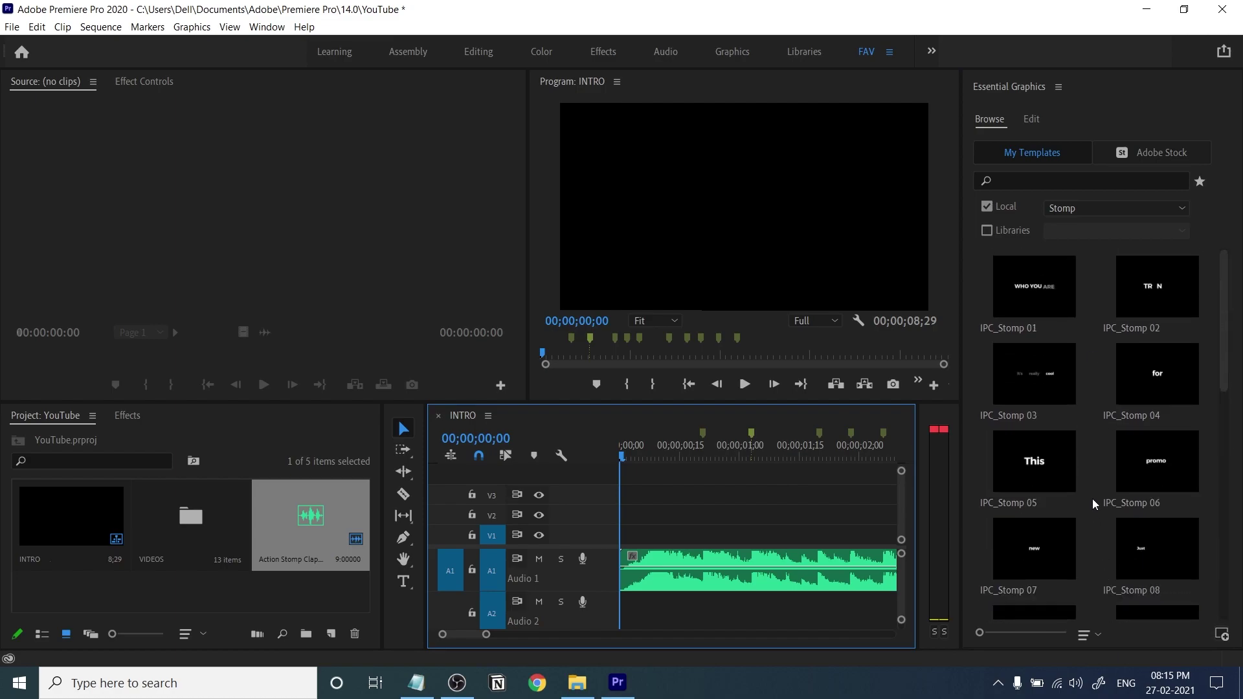
{"action": "scroll", "coordinate": [1036, 393], "scroll_direction": "down", "scroll_amount": 6}
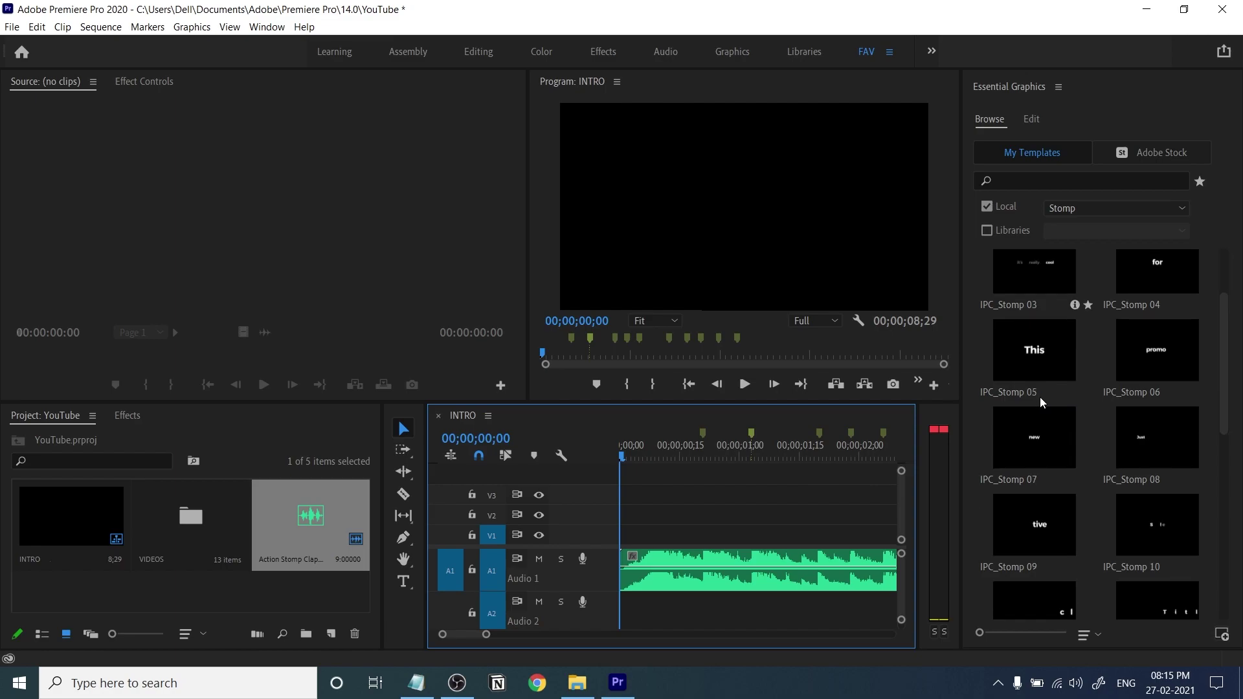
Try out the IPC_Stomp 21 title at the start of track V1 and delete it.
{"action": "left_click_drag", "start_coordinate": [1011, 586], "coordinate": [654, 519]}
{"action": "left_click_drag", "start_coordinate": [624, 448], "coordinate": [606, 476]}
{"action": "key", "text": "space"}
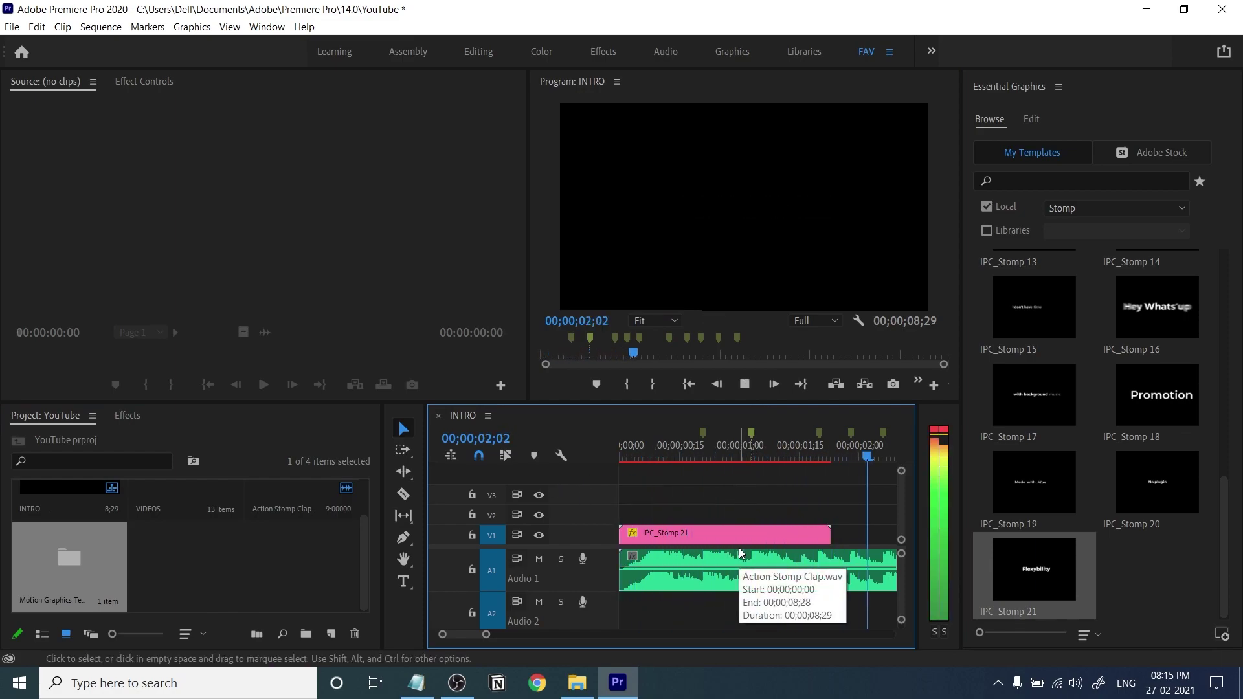
{"action": "key", "text": "space"}
{"action": "key", "text": "Home"}
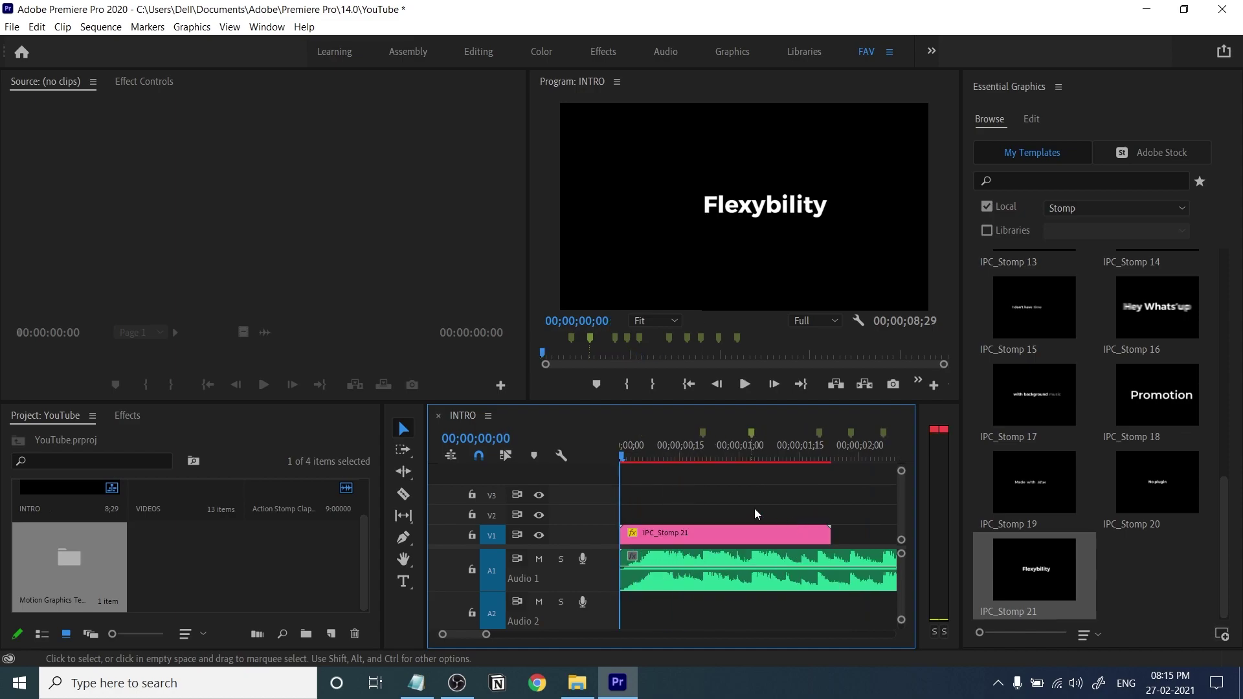
{"action": "left_click", "coordinate": [704, 459]}
{"action": "left_click_drag", "start_coordinate": [702, 466], "coordinate": [695, 461]}
{"action": "left_click", "coordinate": [738, 533]}
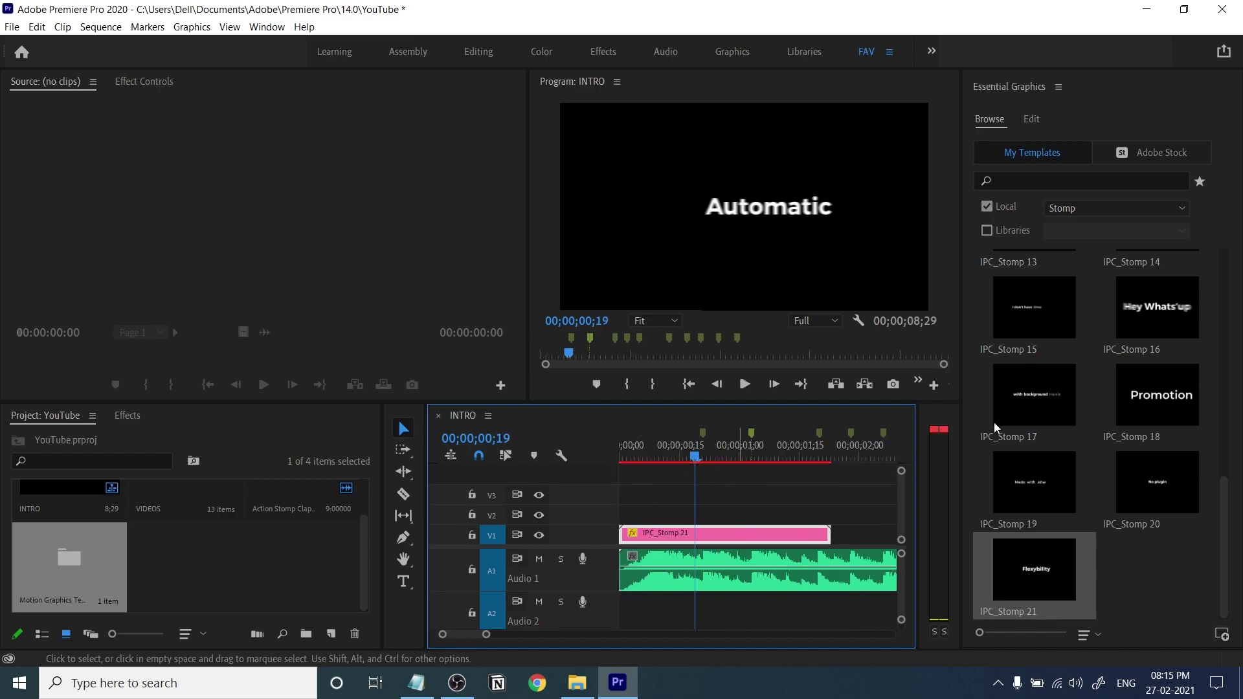
{"action": "key", "text": "Delete"}
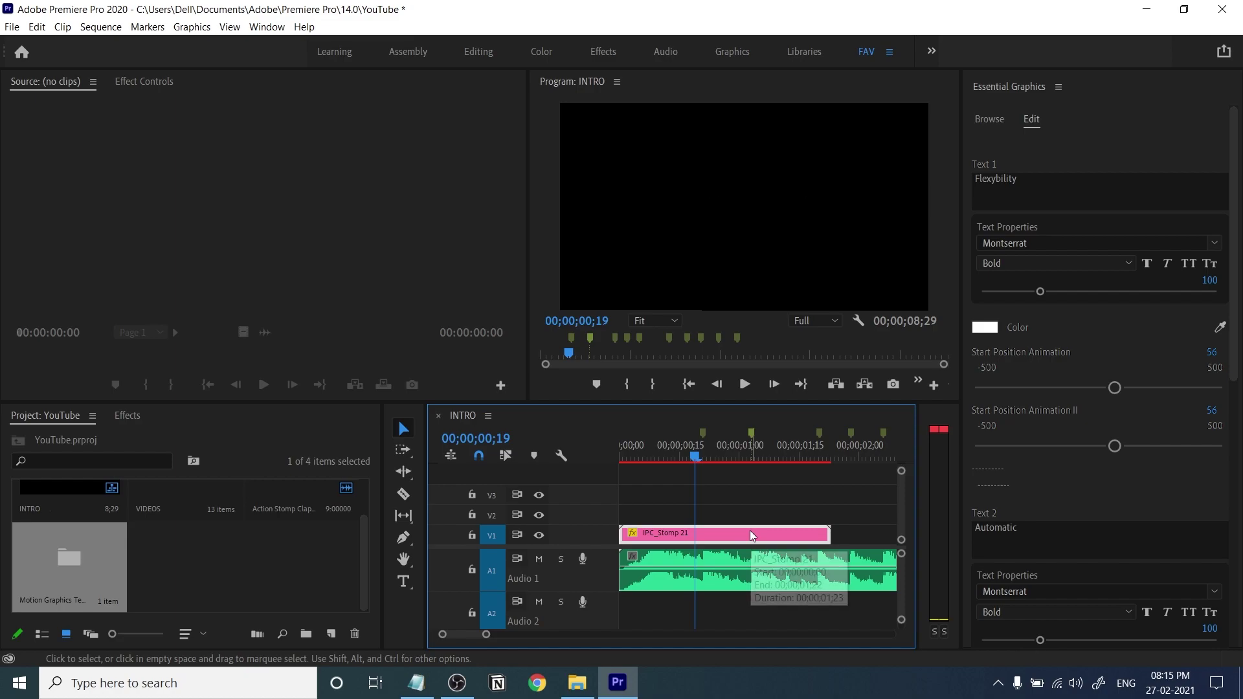
Place the IPC_Stomp 15 title at the start of track V1 and return to the sequence start.
{"action": "left_click", "coordinate": [990, 119]}
{"action": "left_click_drag", "start_coordinate": [1047, 326], "coordinate": [639, 518]}
{"action": "left_click", "coordinate": [651, 447]}
{"action": "key", "text": "Home"}
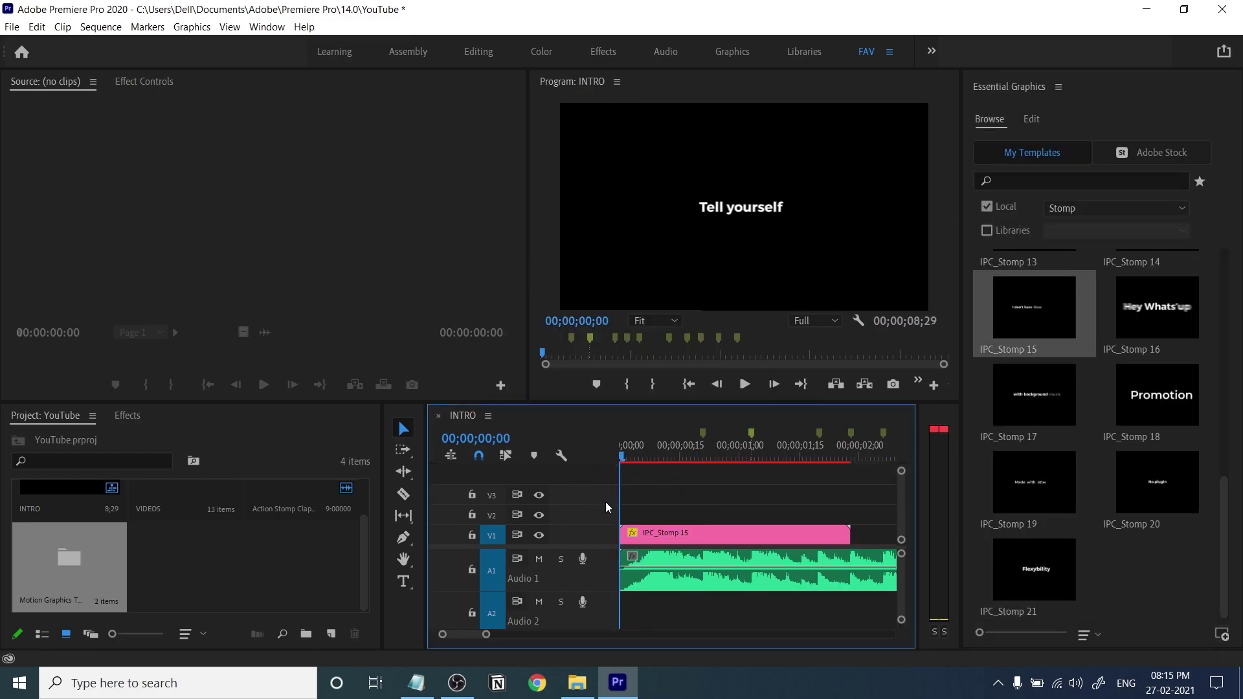
Play the IPC_Stomp 15 title against the stomp beats and delete it from track V1.
{"action": "key", "text": "space"}
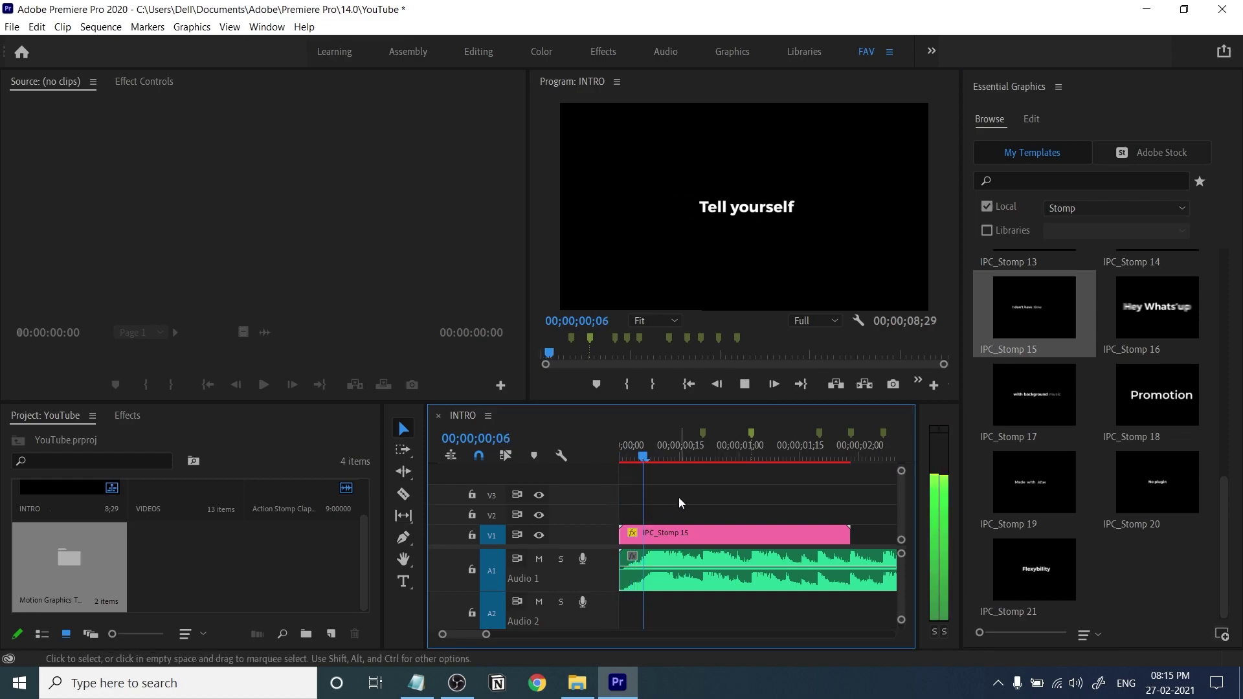
{"action": "key", "text": "space"}
{"action": "left_click", "coordinate": [757, 533]}
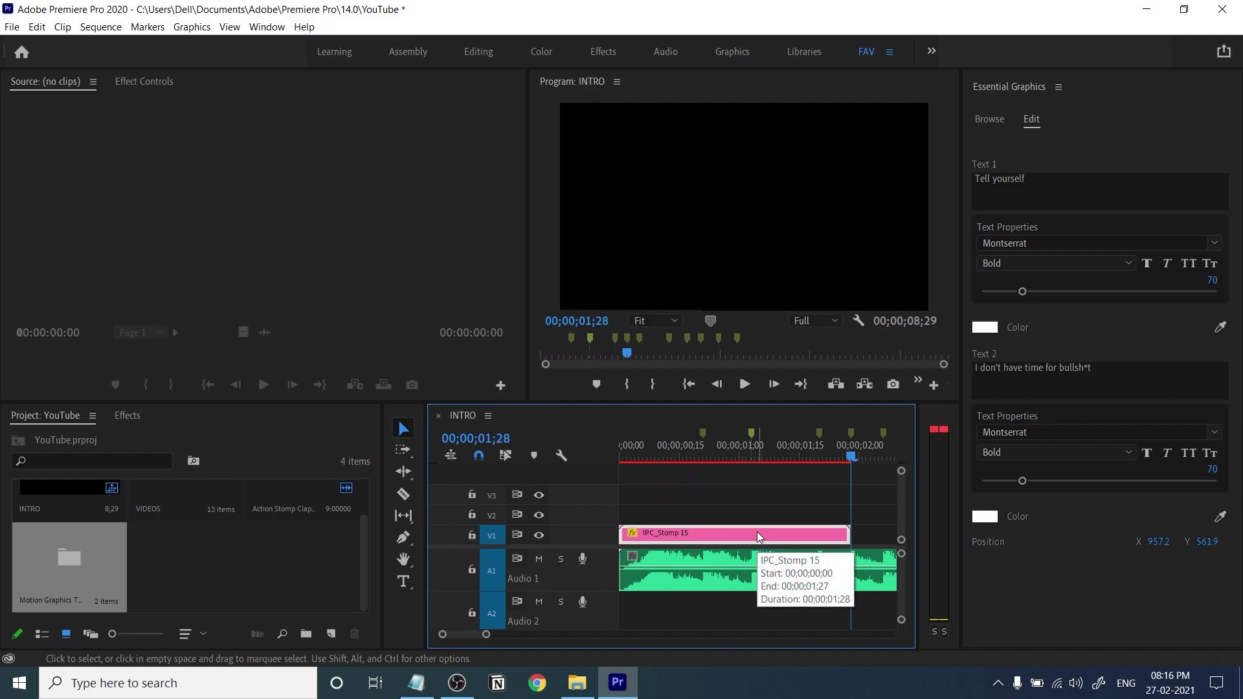
{"action": "key", "text": "Delete"}
Place the IPC_Stomp 01, 02 and 03 titles one after another on V1, well past the end of the audio, around 00;00;16;28.
{"action": "key", "text": "minus"}
{"action": "key", "text": "minus"}
{"action": "key", "text": "minus"}
{"action": "key", "text": "minus"}
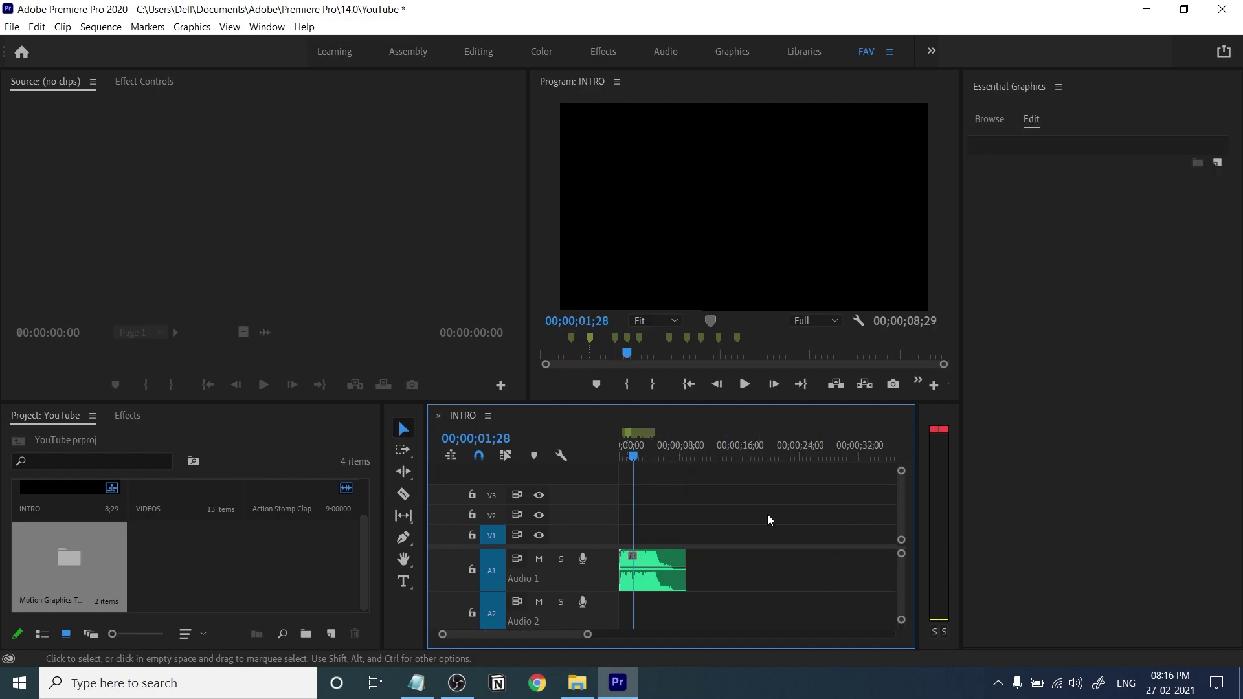
{"action": "left_click", "coordinate": [748, 447]}
{"action": "key", "text": "equal"}
{"action": "key", "text": "equal"}
{"action": "key", "text": "minus"}
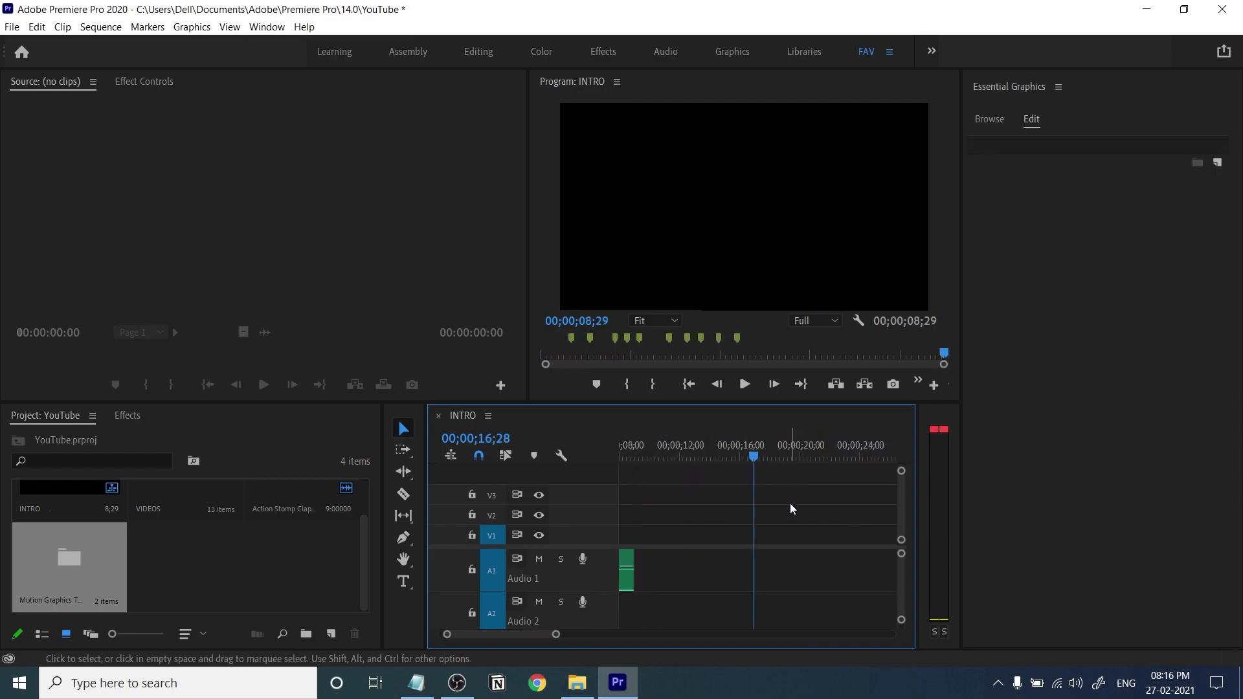
{"action": "left_click", "coordinate": [993, 121]}
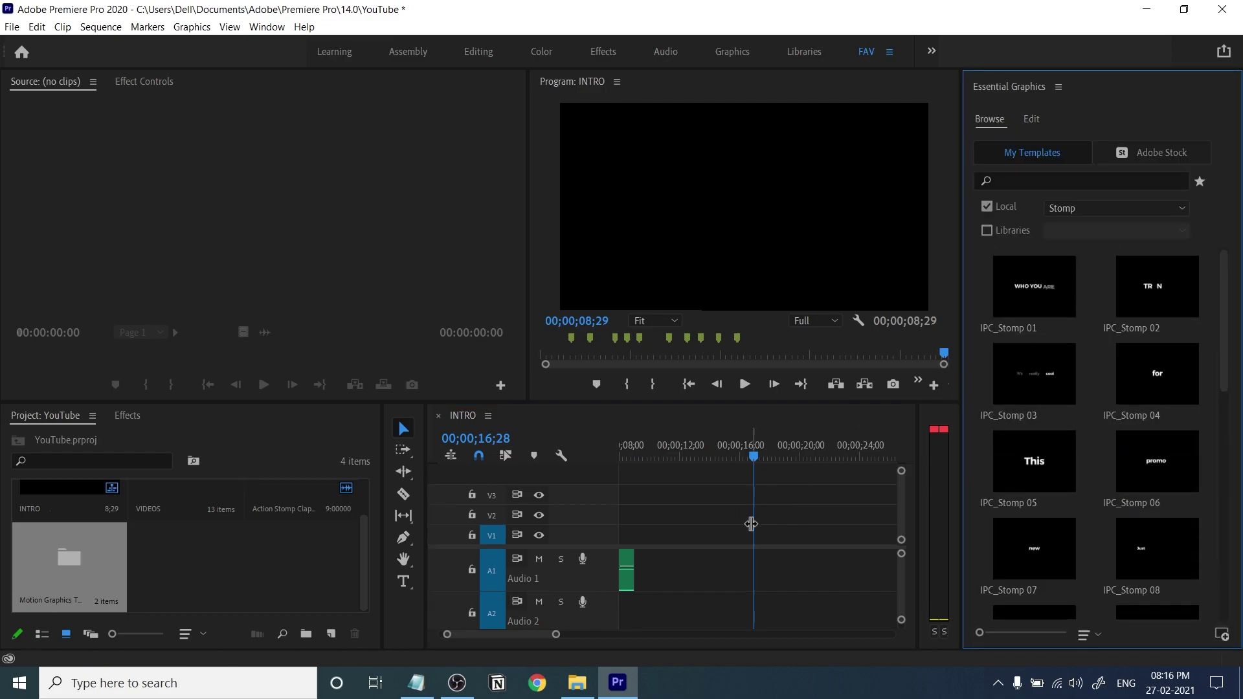
{"action": "mouse_move", "coordinate": [1062, 290]}
{"action": "left_click_drag", "start_coordinate": [1063, 290], "coordinate": [729, 534]}
{"action": "left_click_drag", "start_coordinate": [1110, 335], "coordinate": [803, 534]}
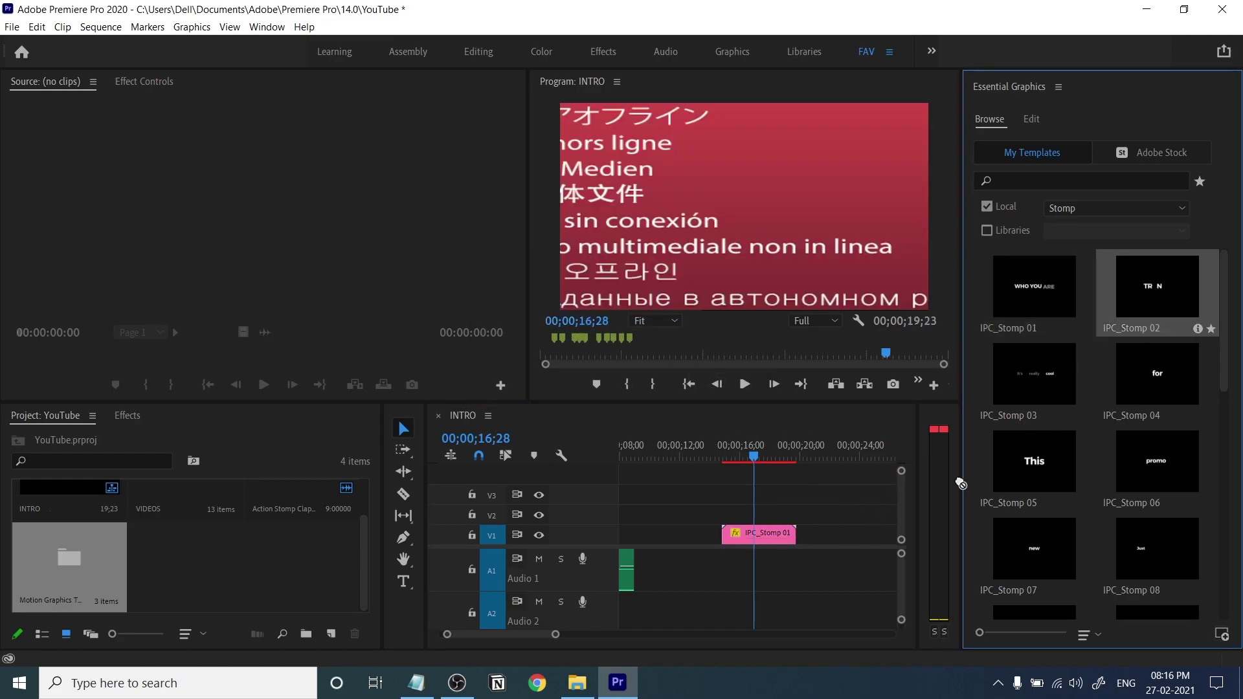
{"action": "left_click_drag", "start_coordinate": [1047, 368], "coordinate": [897, 534]}
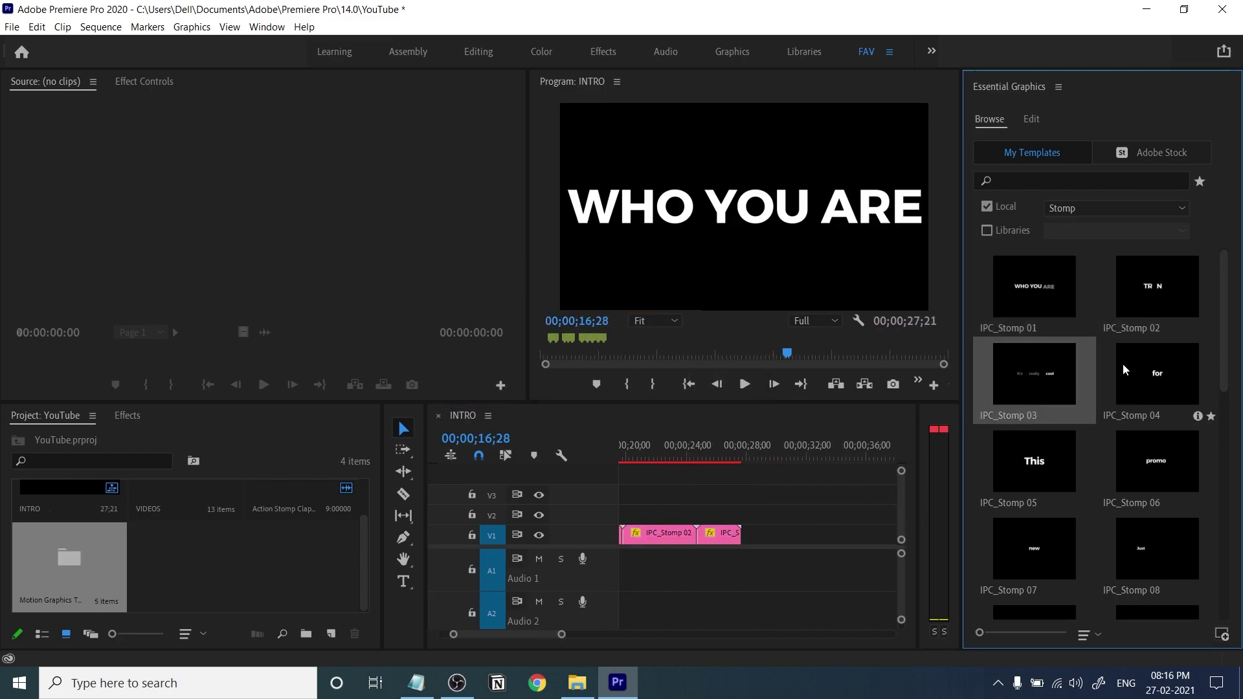
Append the IPC_Stomp 04 to IPC_Stomp 13 titles in order behind IPC_Stomp 03 on track V1.
{"action": "left_click_drag", "start_coordinate": [1146, 468], "coordinate": [760, 535]}
{"action": "left_click_drag", "start_coordinate": [1032, 539], "coordinate": [769, 534]}
{"action": "scroll", "coordinate": [1094, 518], "scroll_direction": "down", "scroll_amount": 3}
{"action": "left_click_drag", "start_coordinate": [1143, 337], "coordinate": [777, 535]}
{"action": "left_click_drag", "start_coordinate": [1043, 417], "coordinate": [791, 535]}
{"action": "left_click_drag", "start_coordinate": [1158, 418], "coordinate": [803, 534]}
{"action": "scroll", "coordinate": [1160, 433], "scroll_direction": "down", "scroll_amount": 3}
{"action": "left_click_drag", "start_coordinate": [1036, 395], "coordinate": [825, 534]}
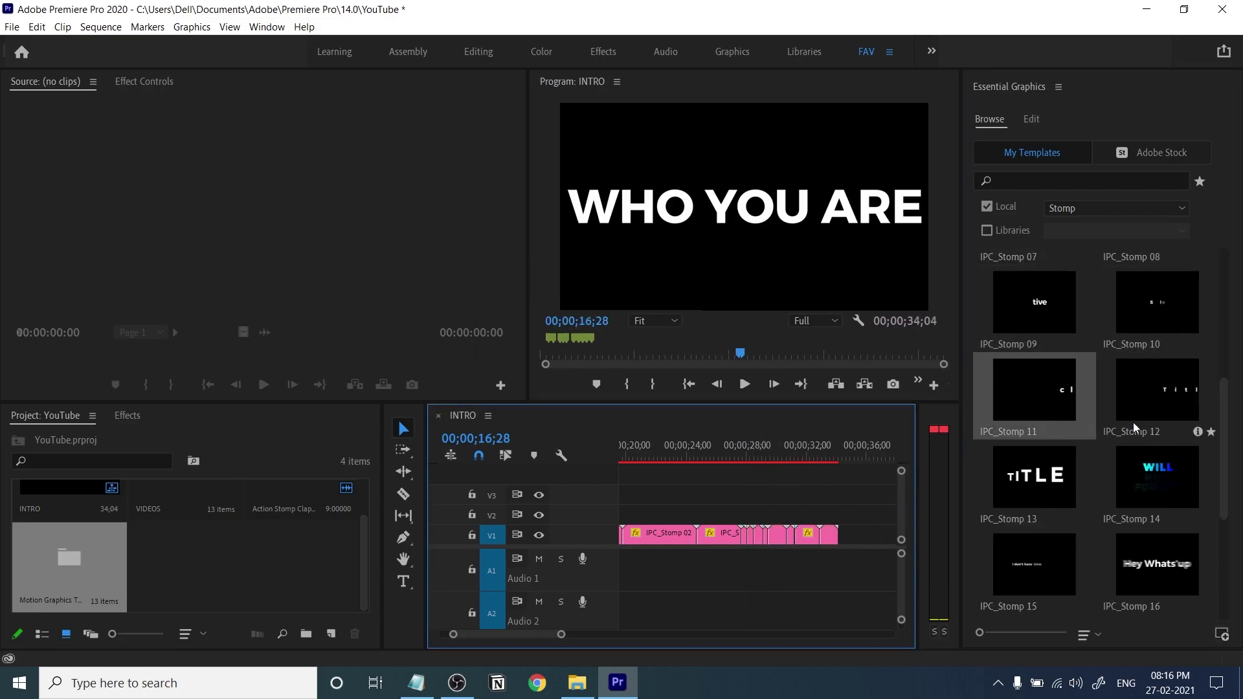
{"action": "left_click_drag", "start_coordinate": [1146, 398], "coordinate": [841, 535]}
{"action": "left_click_drag", "start_coordinate": [1027, 484], "coordinate": [858, 535]}
Shift the IPC_Stomp 11, 12 and 13 titles together along V1 to leave a gap after IPC_Stomp 10.
{"action": "left_click_drag", "start_coordinate": [536, 635], "coordinate": [519, 633]}
{"action": "left_click", "coordinate": [676, 535]}
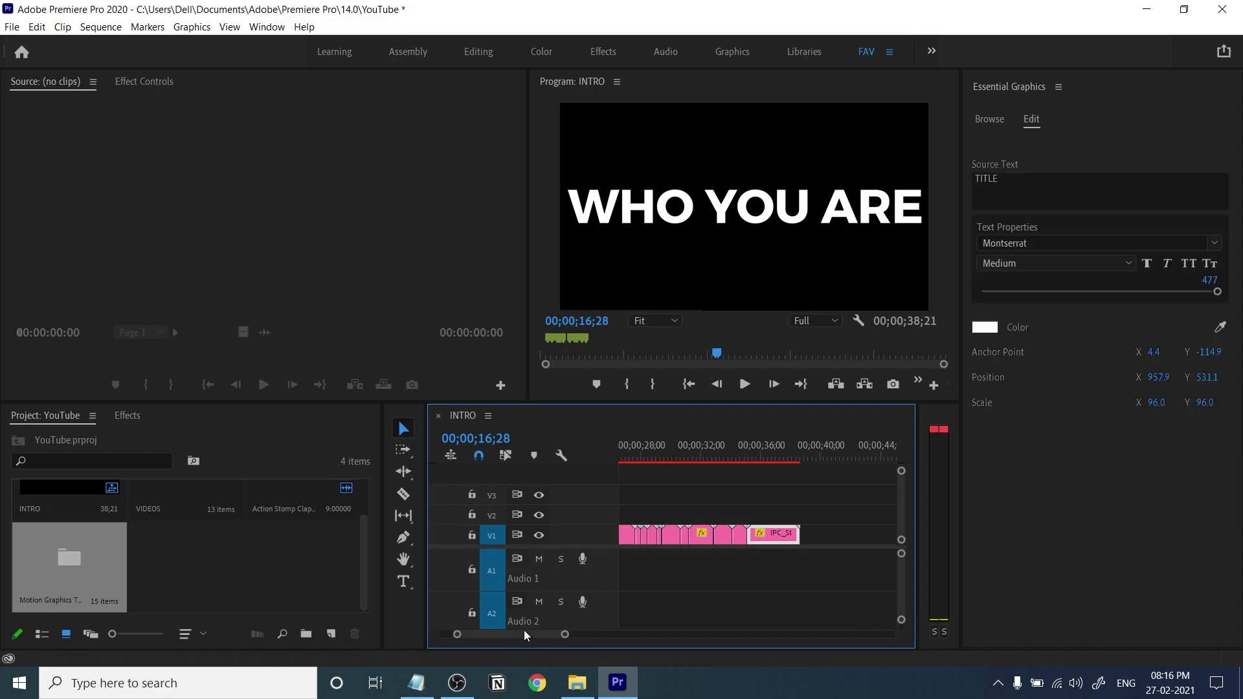
{"action": "left_click", "coordinate": [739, 536], "text": "shift"}
{"action": "left_click", "coordinate": [726, 537], "text": "shift"}
{"action": "left_click_drag", "start_coordinate": [726, 537], "coordinate": [760, 537]}
{"action": "left_click_drag", "start_coordinate": [505, 634], "coordinate": [509, 635]}
Add the remaining templates, IPC_Stomp 14 to IPC_Stomp 21, in order behind IPC_Stomp 13 on track V1.
{"action": "left_click", "coordinate": [989, 120]}
{"action": "left_click_drag", "start_coordinate": [1150, 486], "coordinate": [749, 536]}
{"action": "scroll", "coordinate": [1068, 454], "scroll_direction": "down", "scroll_amount": 3}
{"action": "left_click_drag", "start_coordinate": [1036, 346], "coordinate": [762, 535]}
{"action": "left_click_drag", "start_coordinate": [1153, 346], "coordinate": [821, 533]}
{"action": "left_click_drag", "start_coordinate": [1035, 430], "coordinate": [838, 535]}
{"action": "left_click_drag", "start_coordinate": [1156, 431], "coordinate": [869, 536]}
{"action": "left_click_drag", "start_coordinate": [1034, 518], "coordinate": [896, 544]}
{"action": "left_click_drag", "start_coordinate": [515, 634], "coordinate": [520, 635]}
{"action": "left_click_drag", "start_coordinate": [1153, 518], "coordinate": [760, 536]}
{"action": "left_click_drag", "start_coordinate": [1035, 596], "coordinate": [764, 537]}
Select all the placed title clips on V1 and apply Scale to Frame Size to them.
{"action": "key", "text": "Home"}
{"action": "left_click", "coordinate": [847, 456]}
{"action": "key", "text": "space"}
{"action": "key", "text": "space"}
{"action": "key", "text": "minus"}
{"action": "key", "text": "minus"}
{"action": "key", "text": "minus"}
{"action": "left_click_drag", "start_coordinate": [823, 487], "coordinate": [641, 539]}
{"action": "right_click", "coordinate": [654, 539]}
{"action": "left_click", "coordinate": [719, 523]}
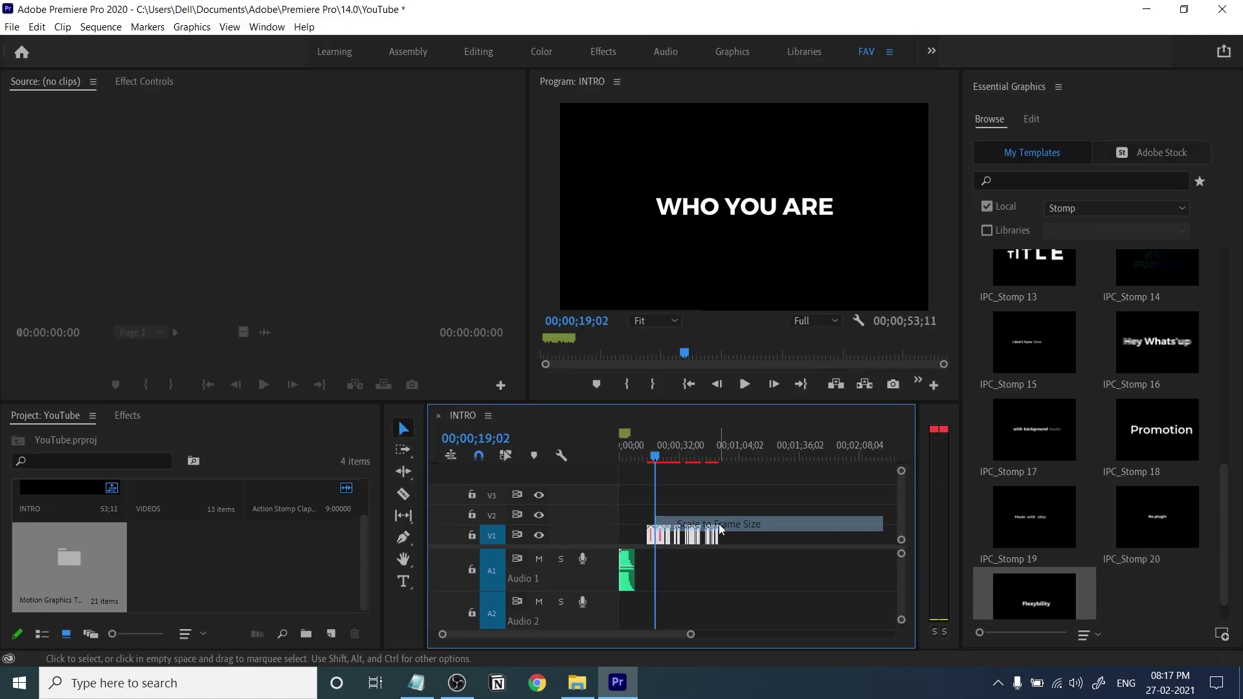
Scrub through the first titles, moving IPC_Stomp 02 up to track V2 and IPC_Stomp 01 and 03 up to V3.
{"action": "key", "text": "equal"}
{"action": "key", "text": "equal"}
{"action": "left_click_drag", "start_coordinate": [705, 450], "coordinate": [812, 521]}
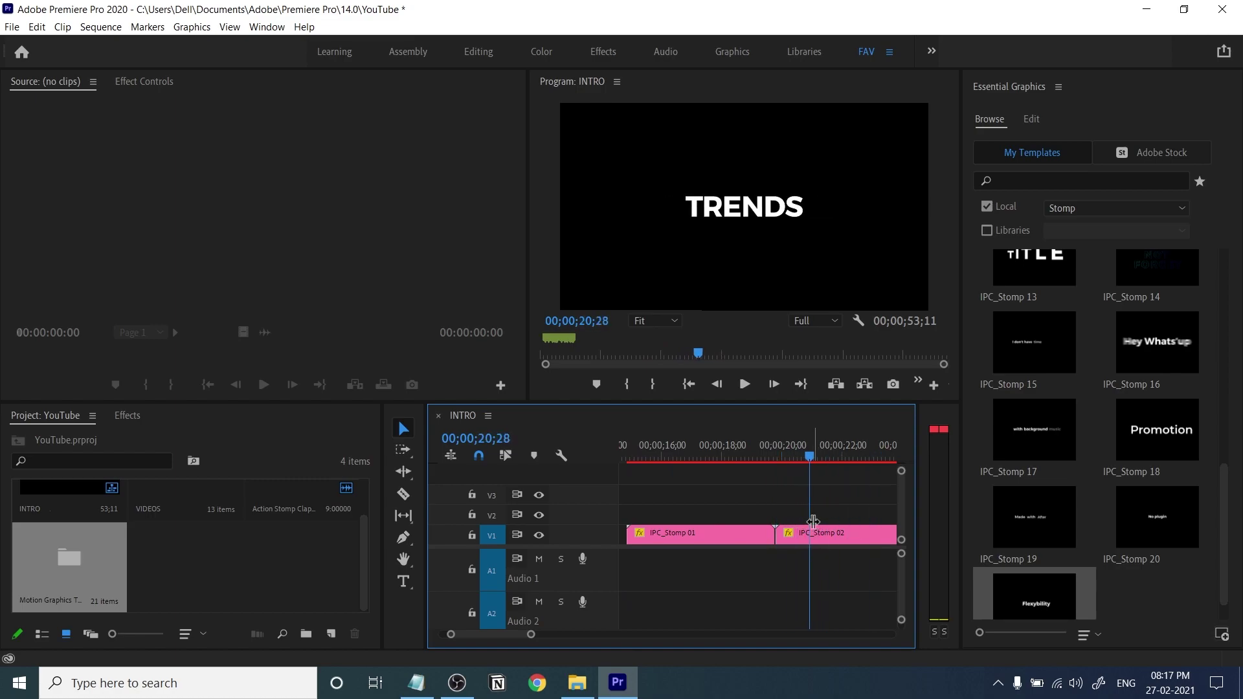
{"action": "key", "text": "minus"}
{"action": "key", "text": "minus"}
{"action": "key", "text": "equal"}
{"action": "key", "text": "equal"}
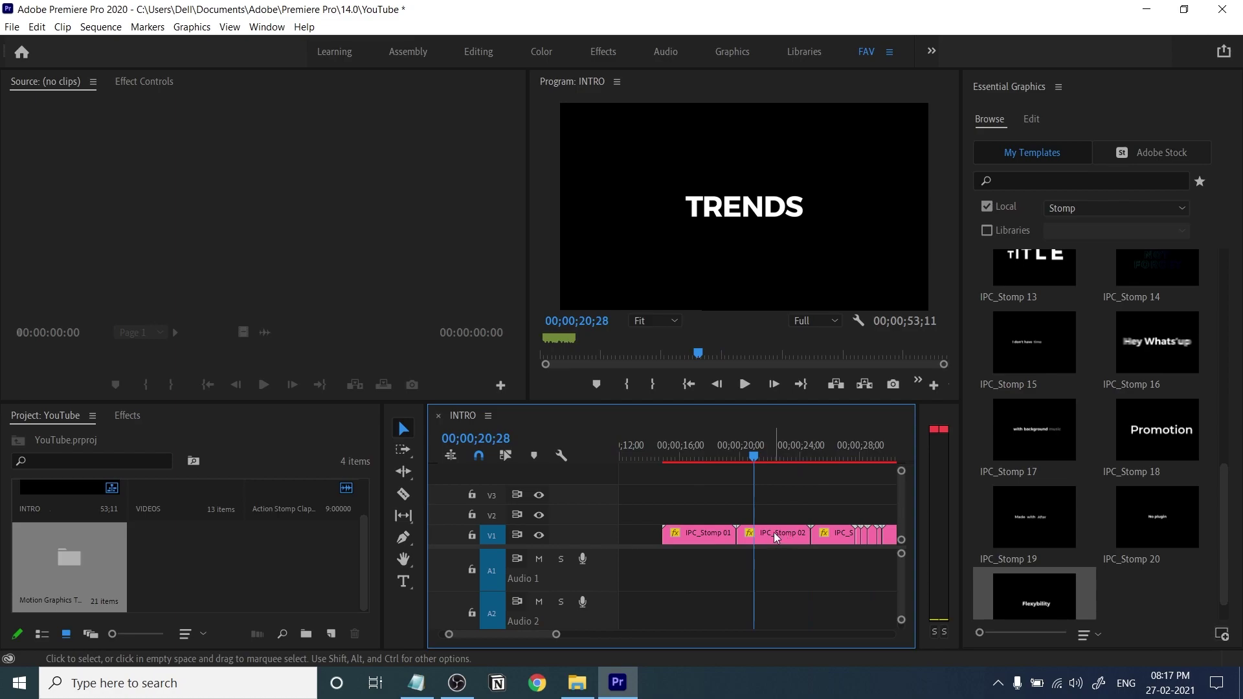
{"action": "left_click_drag", "start_coordinate": [767, 534], "coordinate": [776, 515]}
{"action": "left_click_drag", "start_coordinate": [761, 453], "coordinate": [838, 488]}
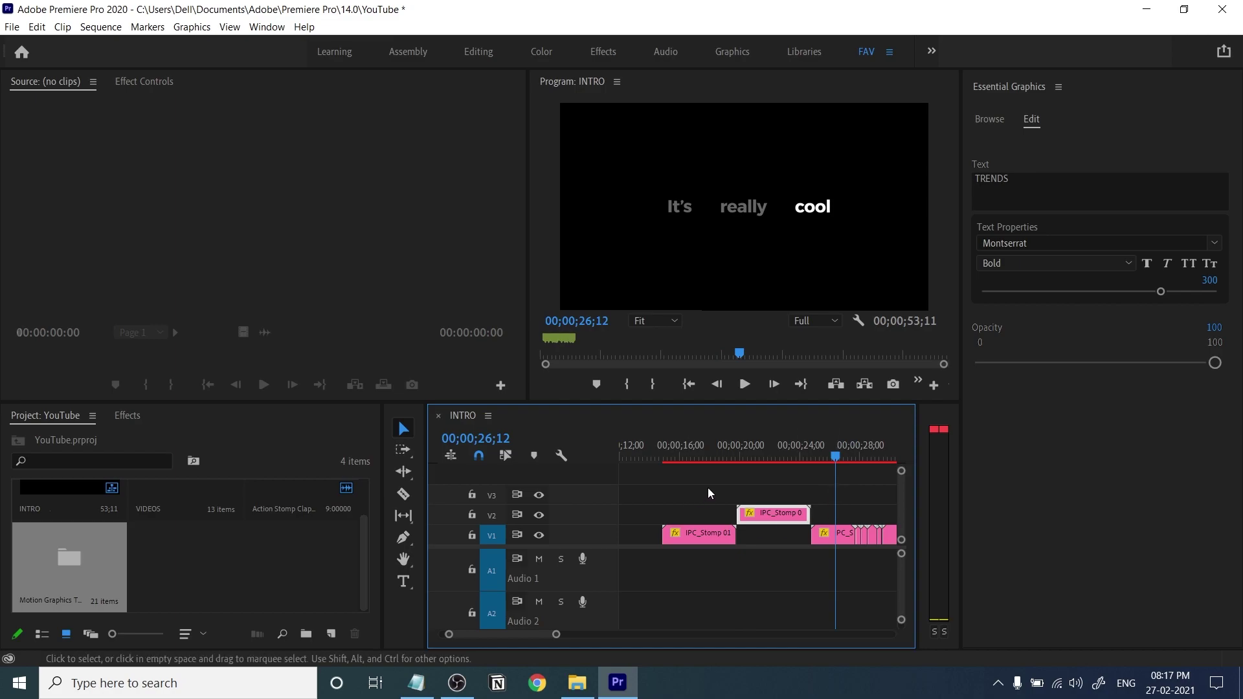
{"action": "left_click_drag", "start_coordinate": [704, 532], "coordinate": [702, 495]}
{"action": "left_click", "coordinate": [837, 534]}
{"action": "left_click_drag", "start_coordinate": [840, 498], "coordinate": [843, 495]}
Review the titles from IPC_Stomp 04 onwards and move the IPC_Stomp 08 "Just use" title up to track V3.
{"action": "left_click_drag", "start_coordinate": [534, 635], "coordinate": [542, 635]}
{"action": "left_click", "coordinate": [677, 449]}
{"action": "key", "text": "equal"}
{"action": "key", "text": "equal"}
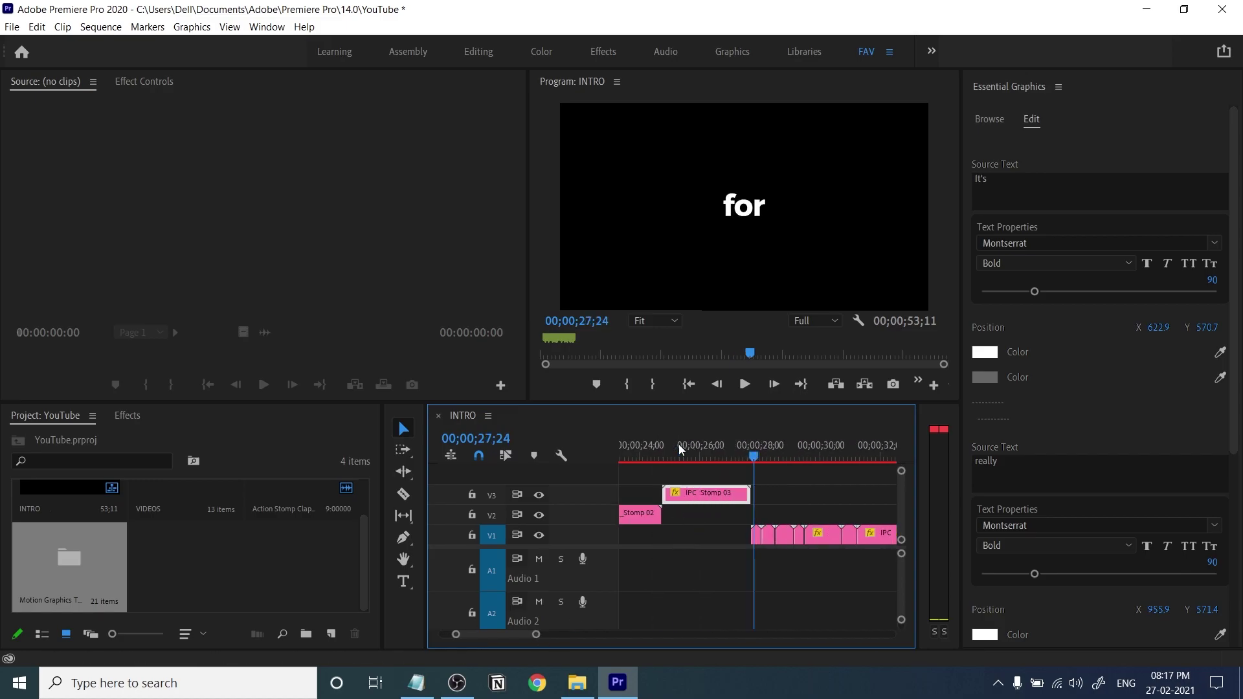
{"action": "left_click_drag", "start_coordinate": [757, 446], "coordinate": [879, 487]}
{"action": "left_click_drag", "start_coordinate": [874, 534], "coordinate": [874, 474]}
{"action": "left_click_drag", "start_coordinate": [488, 635], "coordinate": [489, 634]}
{"action": "left_click_drag", "start_coordinate": [725, 448], "coordinate": [869, 511]}
{"action": "left_click_drag", "start_coordinate": [488, 634], "coordinate": [490, 635]}
{"action": "left_click_drag", "start_coordinate": [742, 450], "coordinate": [775, 453]}
{"action": "key", "text": "minus"}
{"action": "left_click_drag", "start_coordinate": [691, 476], "coordinate": [696, 496]}
{"action": "key", "text": "space"}
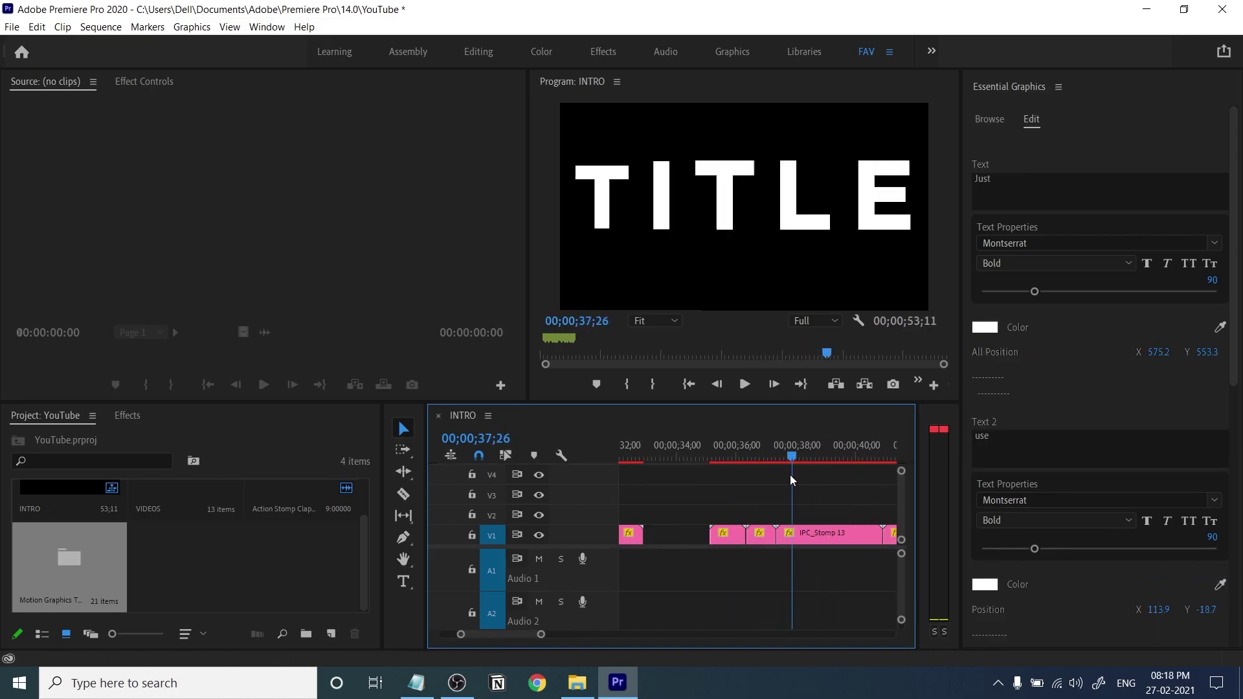
Scrub through IPC_Stomp 11, 12 and 13, move them up to track V2 and save the project.
{"action": "left_click", "coordinate": [760, 535]}
{"action": "left_click_drag", "start_coordinate": [773, 457], "coordinate": [807, 456]}
{"action": "mouse_move", "coordinate": [811, 535]}
{"action": "left_mouse_down"}
{"action": "mouse_move", "coordinate": [812, 487]}
{"action": "mouse_move", "coordinate": [811, 535]}
{"action": "left_mouse_up"}
{"action": "left_click_drag", "start_coordinate": [775, 456], "coordinate": [801, 453]}
{"action": "left_click_drag", "start_coordinate": [787, 535], "coordinate": [756, 496]}
{"action": "key", "text": "minus"}
{"action": "key", "text": "equal"}
{"action": "key", "text": "ctrl+s"}
Review the titles up to IPC_Stomp 18 and move IPC_Stomp 19 and 21 up to track V3.
{"action": "key", "text": "minus"}
{"action": "key", "text": "minus"}
{"action": "key", "text": "minus"}
{"action": "key", "text": "minus"}
{"action": "left_click", "coordinate": [706, 457]}
{"action": "key", "text": "equal"}
{"action": "key", "text": "equal"}
{"action": "left_click_drag", "start_coordinate": [705, 457], "coordinate": [738, 478]}
{"action": "left_click_drag", "start_coordinate": [766, 517], "coordinate": [735, 515]}
{"action": "left_click_drag", "start_coordinate": [791, 457], "coordinate": [859, 519]}
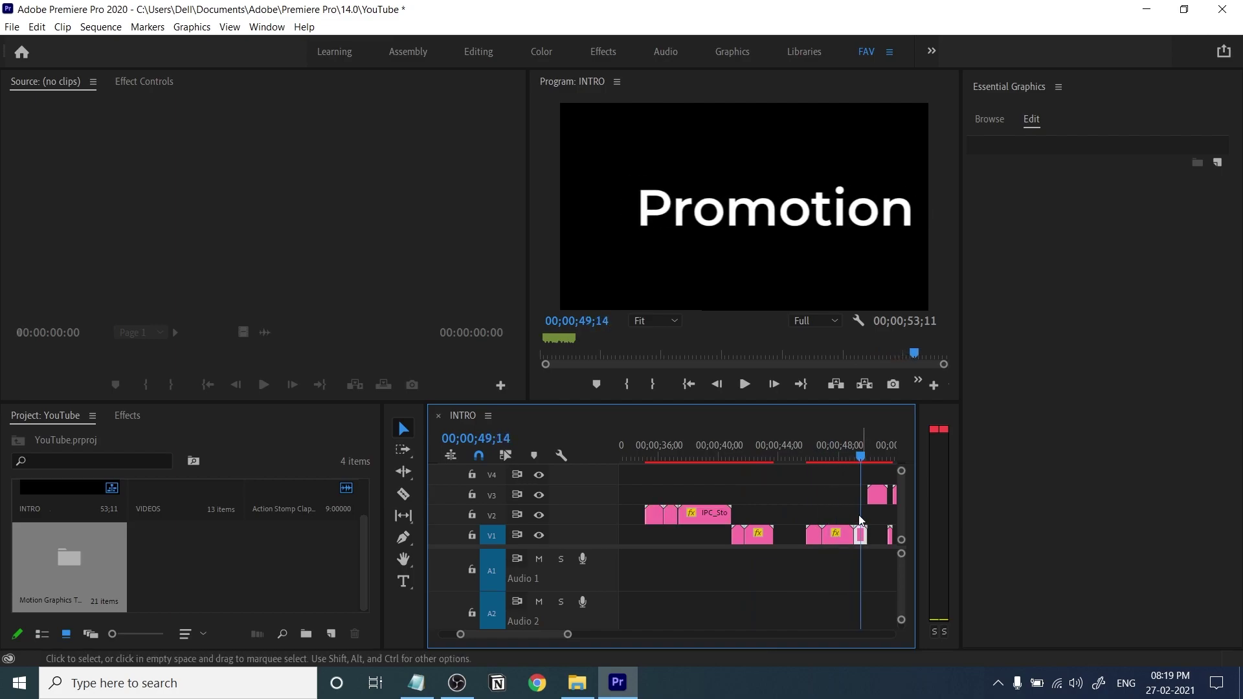
Move the IPC_Stomp 20 "No plugin" title up to track V2 and save the project.
{"action": "left_click_drag", "start_coordinate": [875, 447], "coordinate": [747, 468]}
{"action": "key", "text": "equal"}
{"action": "key", "text": "equal"}
{"action": "left_click_drag", "start_coordinate": [755, 536], "coordinate": [757, 515]}
{"action": "key", "text": "ctrl+s"}
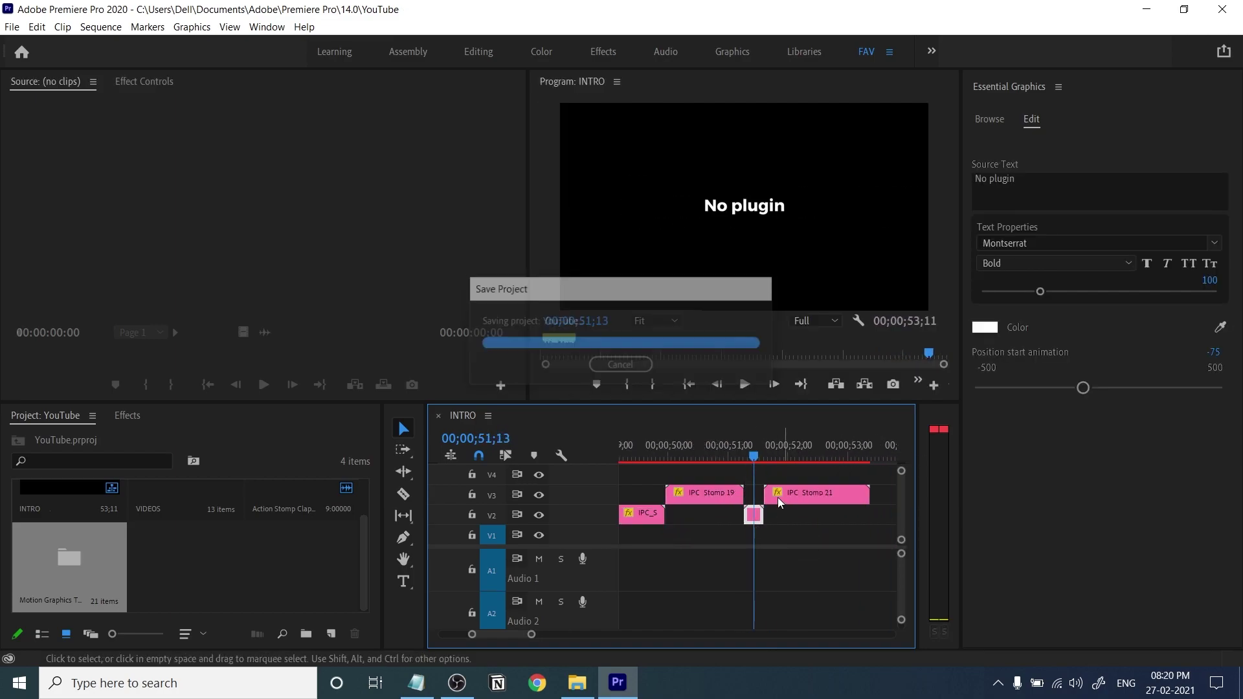
Play the opening of the stomp track from the sequence start and examine the overall layout of the sorted titles.
{"action": "key", "text": "minus"}
{"action": "key", "text": "minus"}
{"action": "key", "text": "minus"}
{"action": "key", "text": "minus"}
{"action": "key", "text": "minus"}
{"action": "left_click_drag", "start_coordinate": [717, 457], "coordinate": [676, 456]}
{"action": "key", "text": "Home"}
{"action": "key", "text": "equal"}
{"action": "key", "text": "equal"}
{"action": "key", "text": "equal"}
{"action": "key", "text": "equal"}
{"action": "key", "text": "equal"}
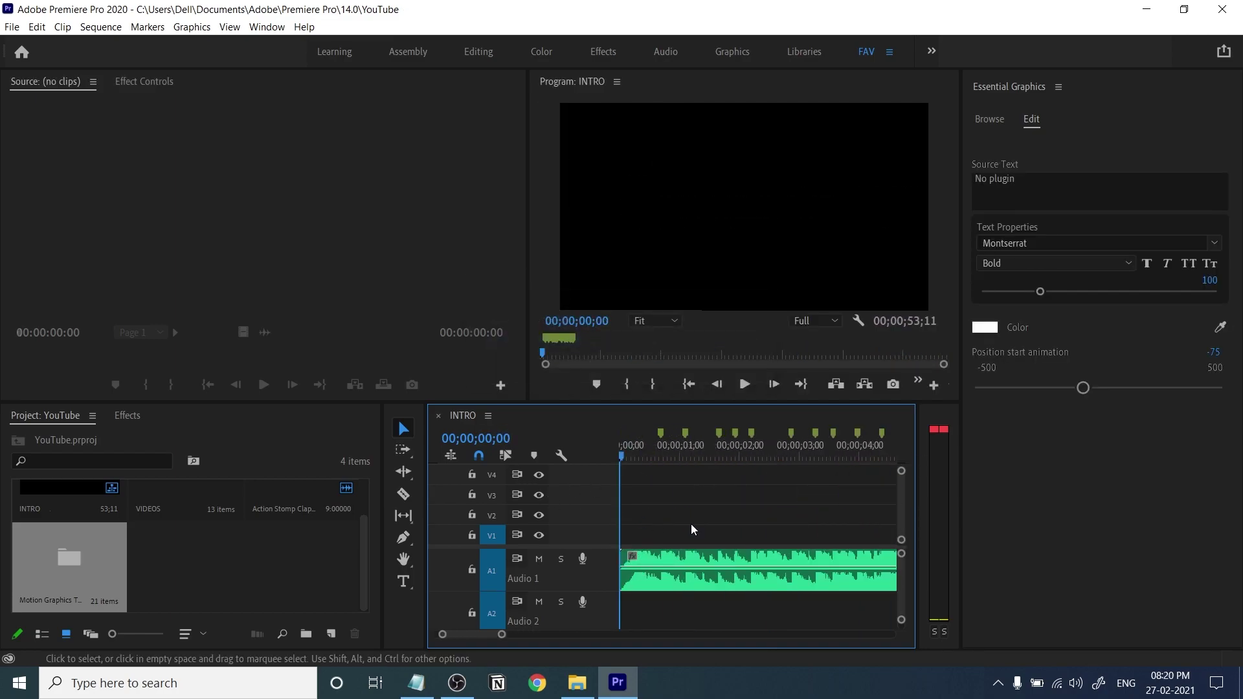
{"action": "key", "text": "space"}
{"action": "key", "text": "space"}
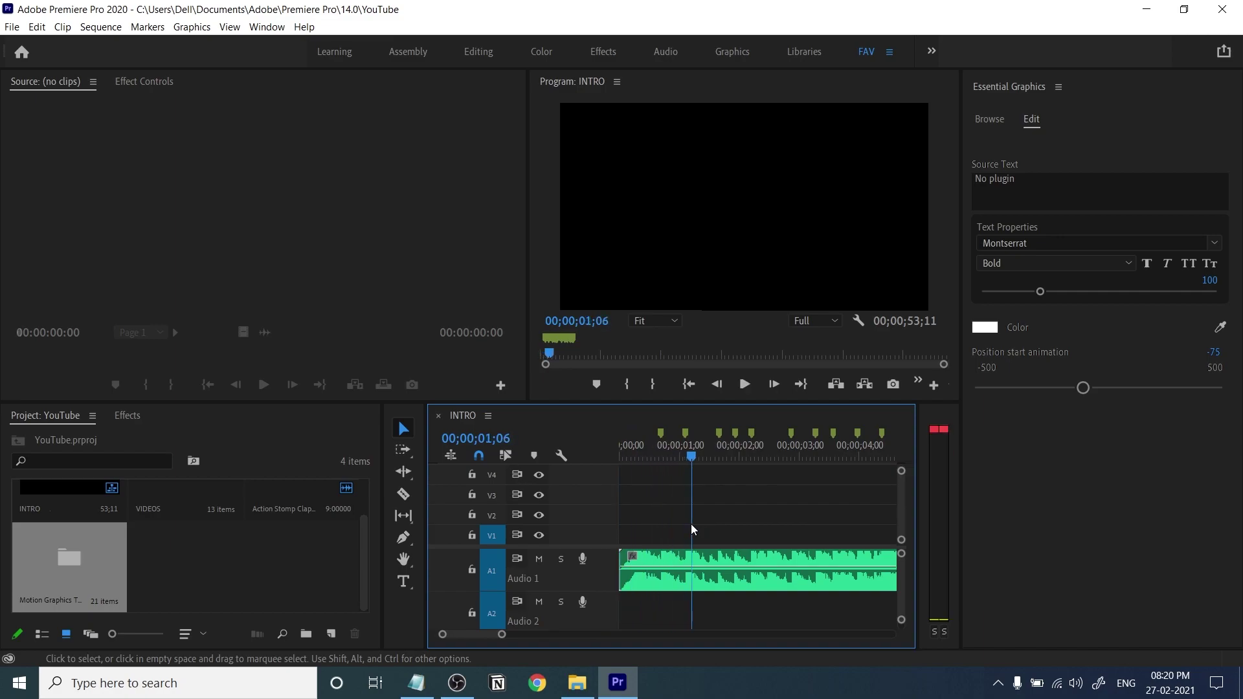
{"action": "key", "text": "minus"}
{"action": "key", "text": "minus"}
{"action": "key", "text": "minus"}
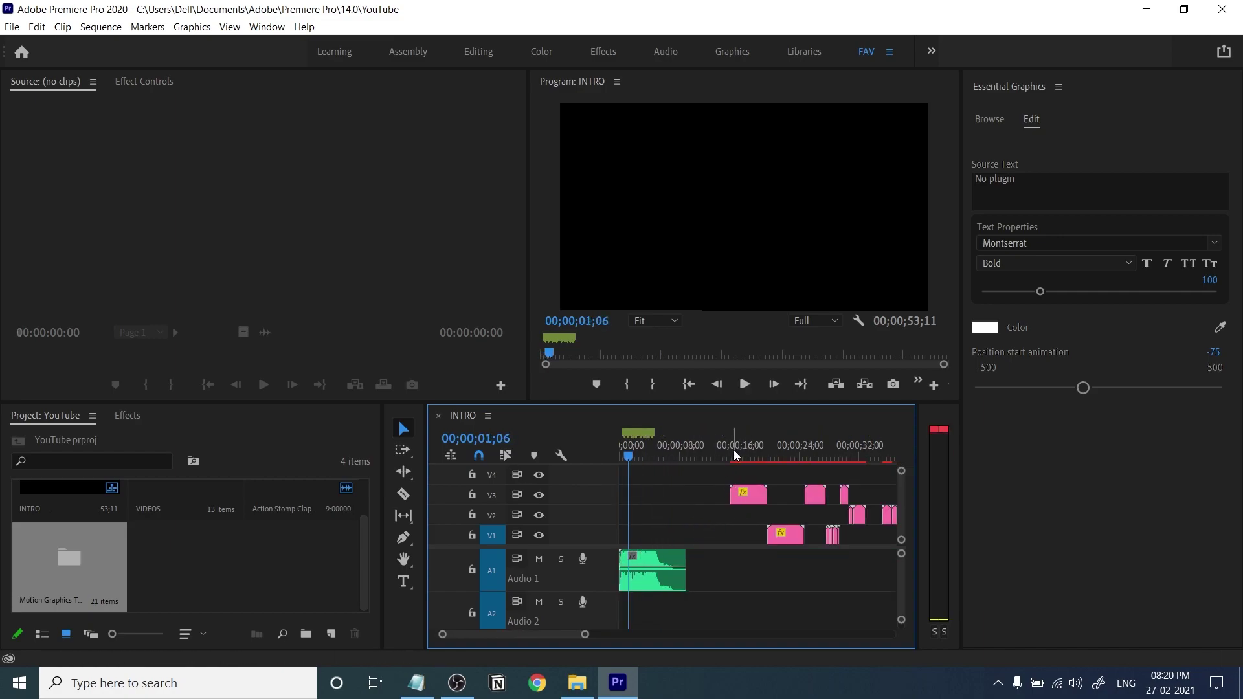
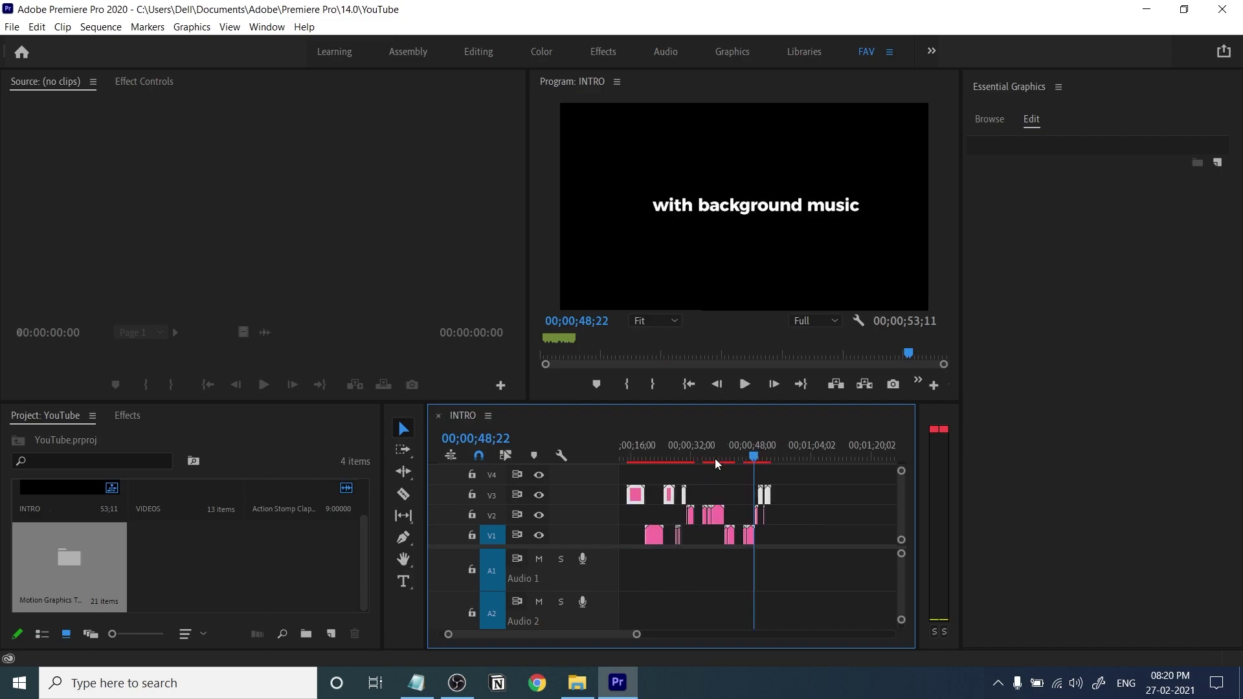
Move the IPC_Stomp 01, 03 and 08 titles along V3 to group them behind the last titles.
{"action": "left_click", "coordinate": [807, 484]}
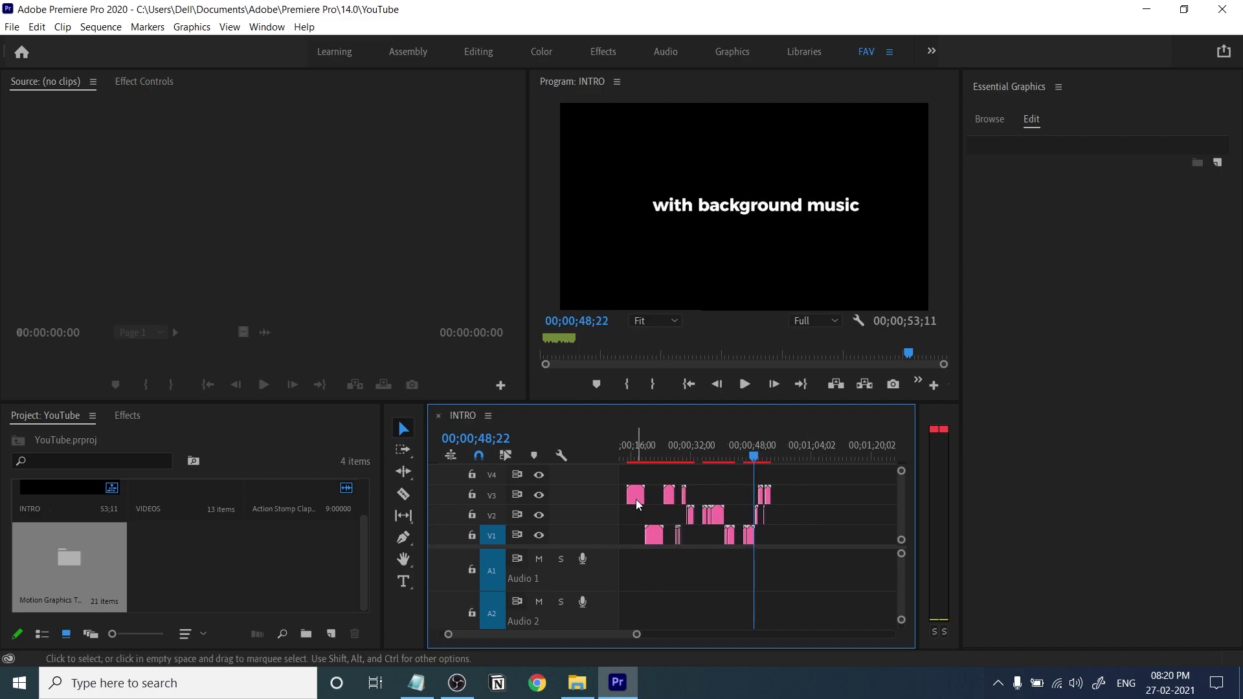
{"action": "left_click_drag", "start_coordinate": [636, 496], "coordinate": [798, 496]}
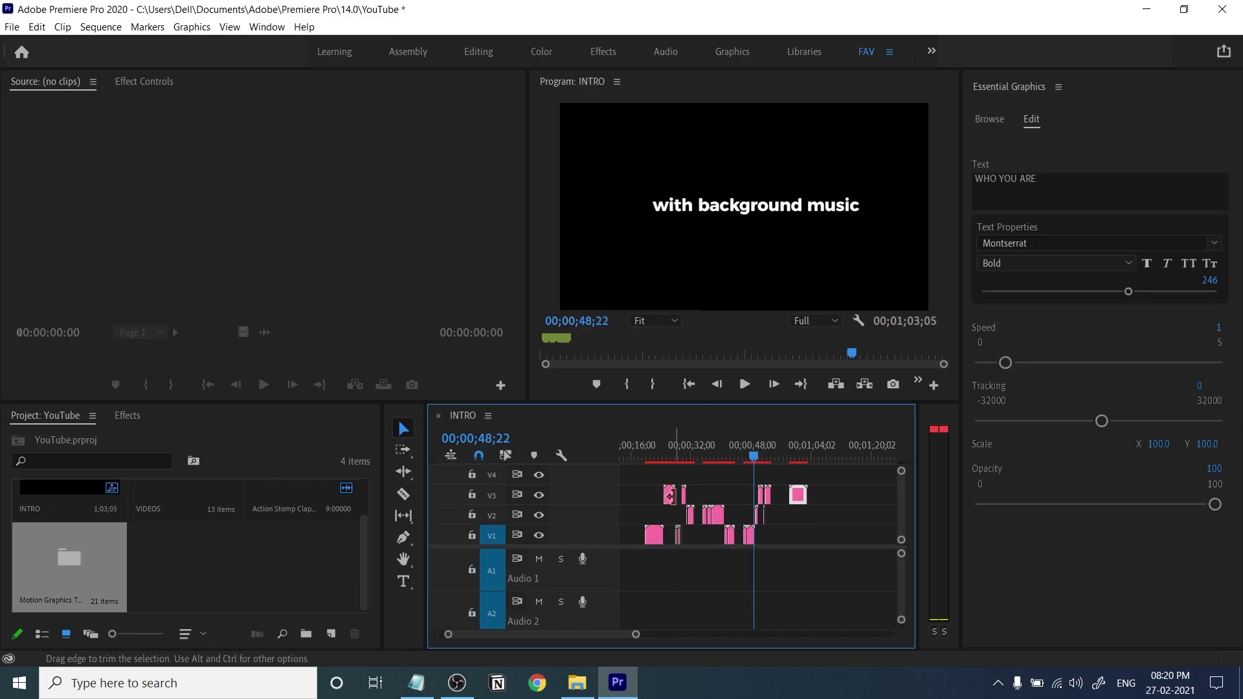
{"action": "left_click_drag", "start_coordinate": [672, 495], "coordinate": [819, 493]}
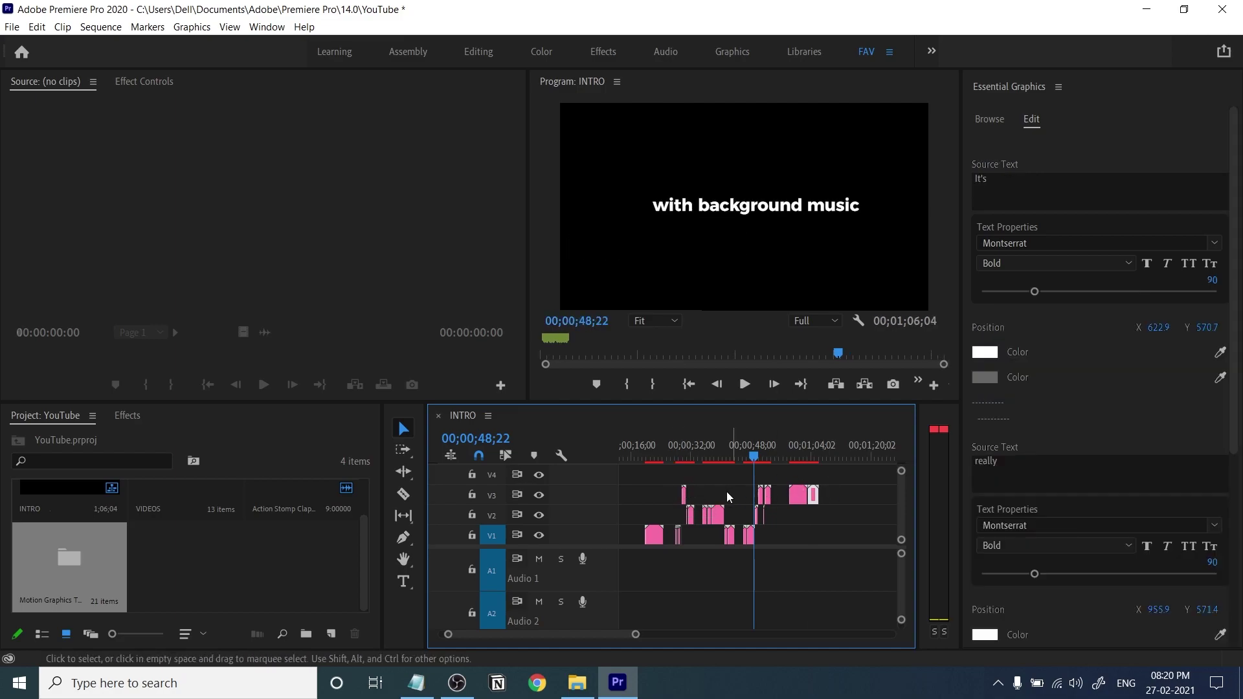
{"action": "left_click_drag", "start_coordinate": [684, 496], "coordinate": [772, 496]}
{"action": "left_click_drag", "start_coordinate": [832, 482], "coordinate": [795, 498]}
{"action": "left_click_drag", "start_coordinate": [799, 498], "coordinate": [786, 503]}
Bring the end titles on V1 closer together and move the group of V2 titles along their track.
{"action": "left_click_drag", "start_coordinate": [799, 546], "coordinate": [709, 536]}
{"action": "left_click_drag", "start_coordinate": [788, 525], "coordinate": [730, 518]}
{"action": "key", "text": "equal"}
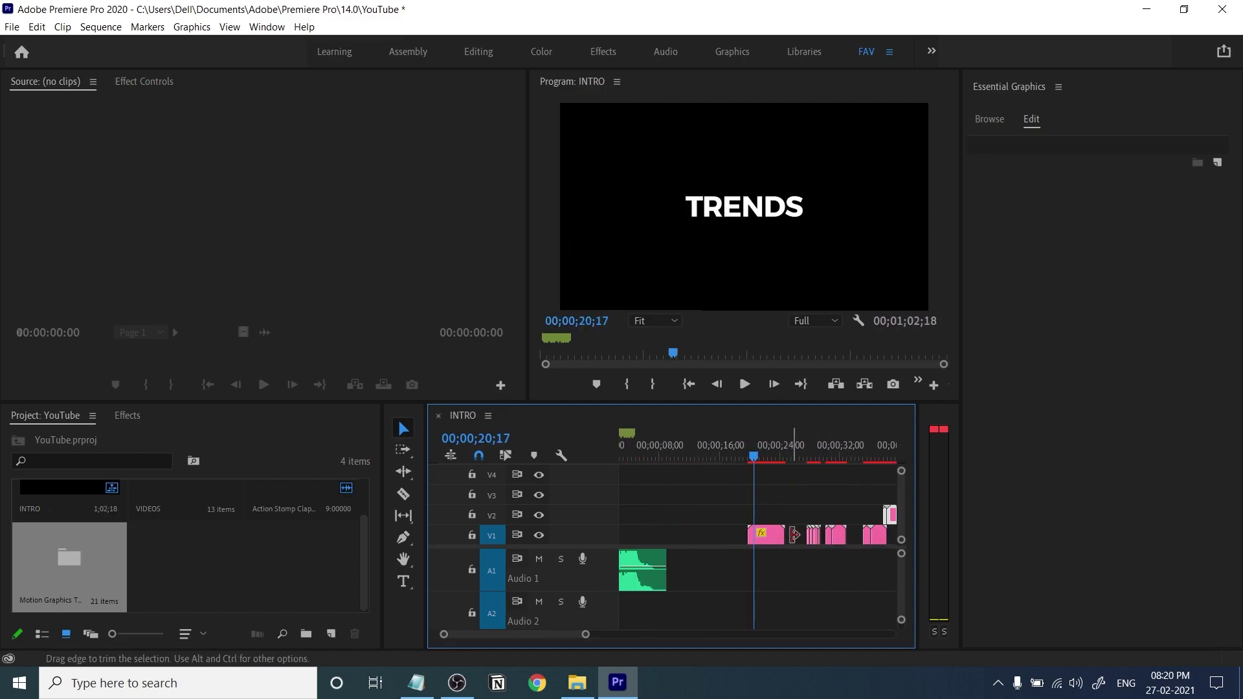
{"action": "left_click_drag", "start_coordinate": [777, 511], "coordinate": [868, 518]}
Scrub through the titles on V1 and reposition them along the track to tidy up their grouping.
{"action": "left_click", "coordinate": [772, 469]}
{"action": "left_click_drag", "start_coordinate": [772, 470], "coordinate": [779, 491]}
{"action": "key", "text": "equal"}
{"action": "key", "text": "equal"}
{"action": "left_click_drag", "start_coordinate": [771, 536], "coordinate": [740, 536]}
{"action": "left_click_drag", "start_coordinate": [802, 538], "coordinate": [855, 538]}
{"action": "left_click_drag", "start_coordinate": [790, 539], "coordinate": [802, 539]}
{"action": "left_click_drag", "start_coordinate": [780, 457], "coordinate": [823, 480]}
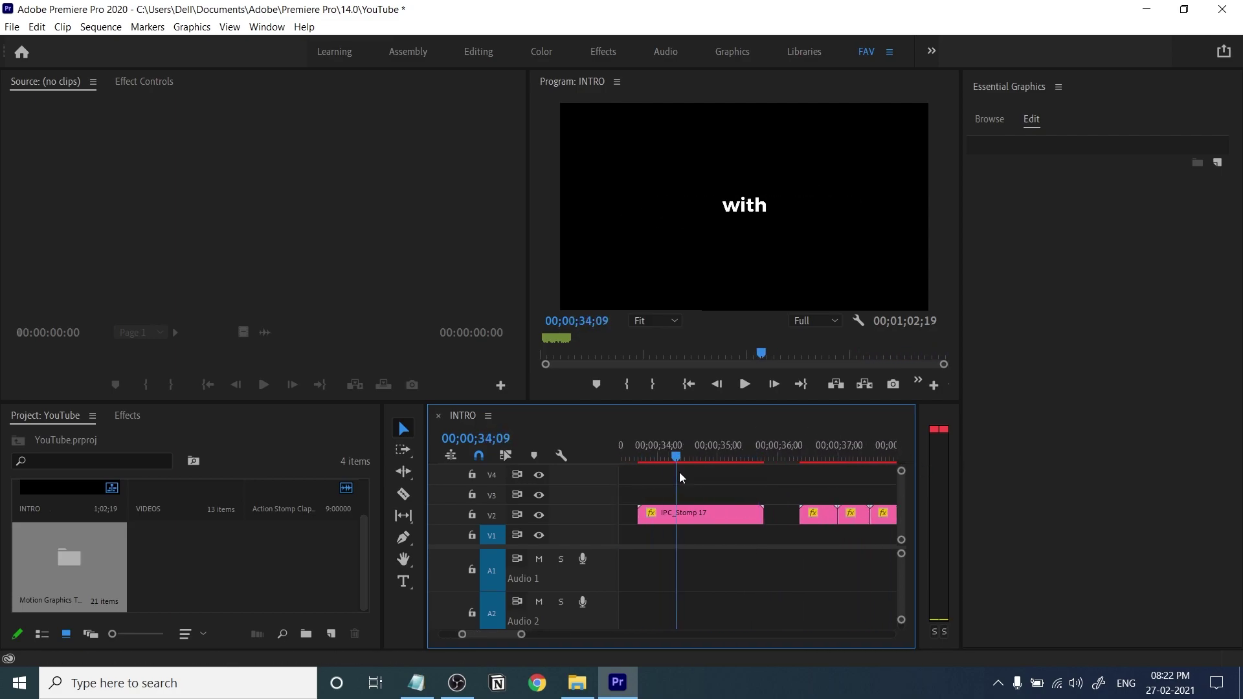
Place the IPC_Stomp 17 clip among the V1 titles, closer to the preceding ones, and scrub through its animation.
{"action": "key", "text": "minus"}
{"action": "key", "text": "minus"}
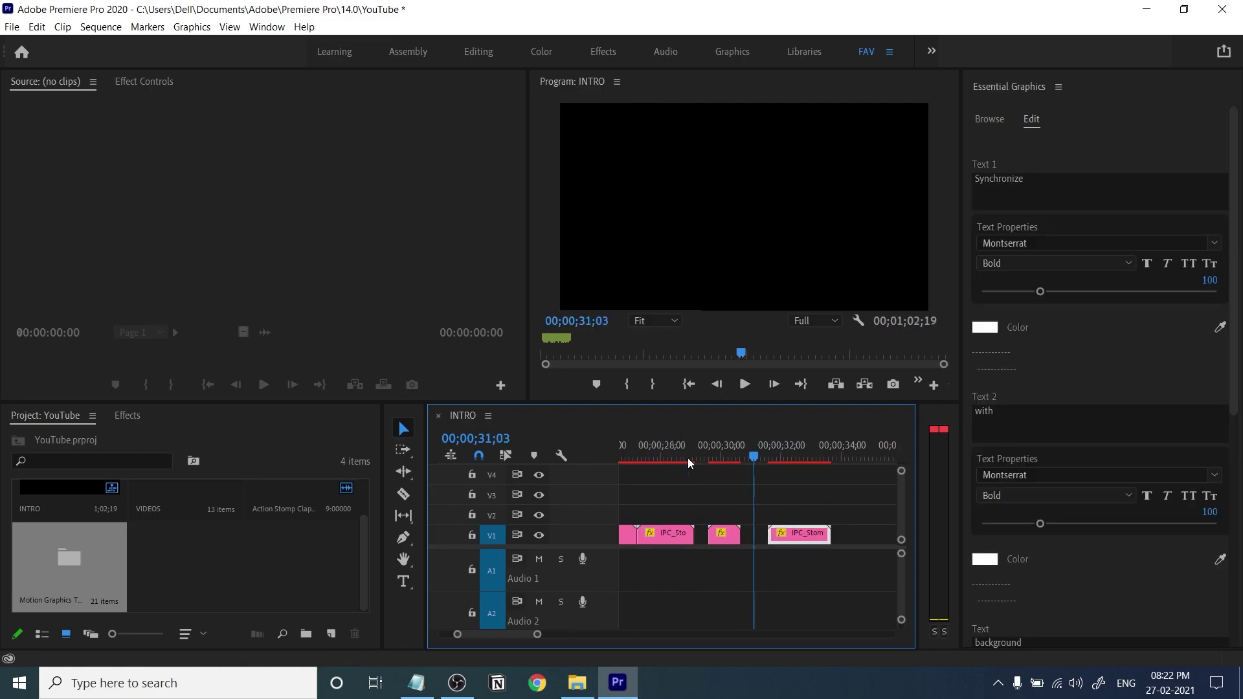
{"action": "left_click_drag", "start_coordinate": [799, 534], "coordinate": [784, 534]}
{"action": "left_click", "coordinate": [759, 457]}
{"action": "left_click_drag", "start_coordinate": [761, 459], "coordinate": [804, 481]}
{"action": "key", "text": "equal"}
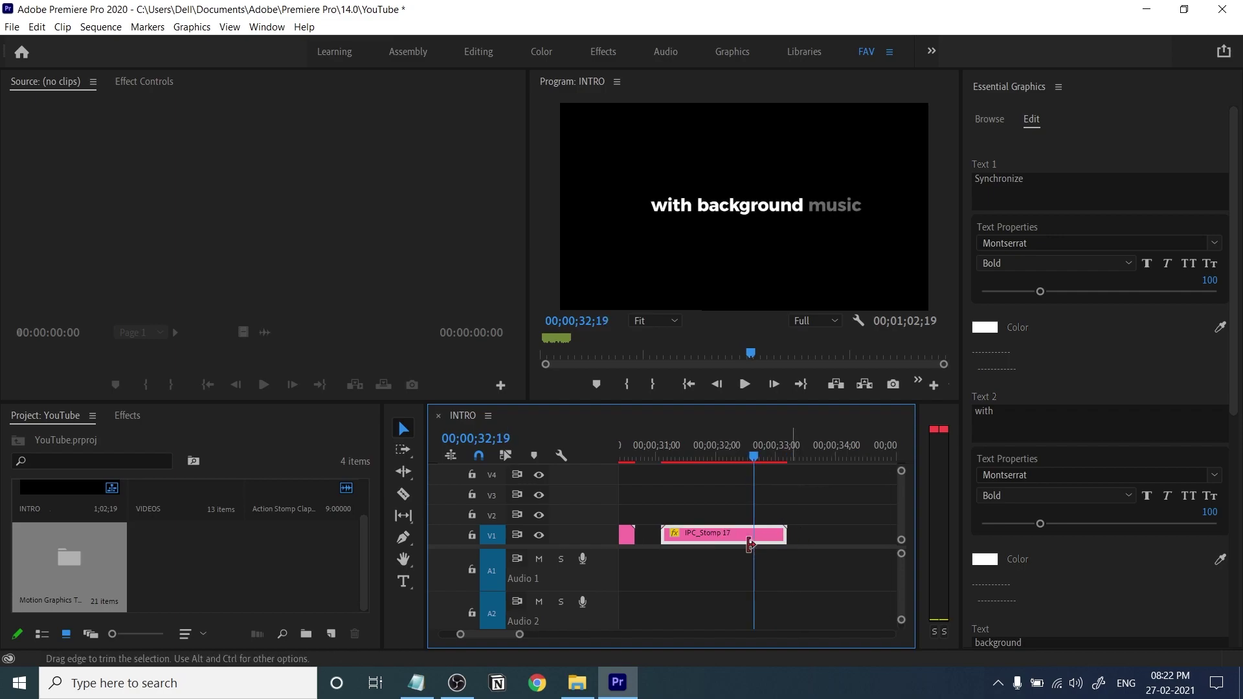
Add a new IPC_Stomp 17 title at the start of track V1 and return to the sequence start.
{"action": "left_click_drag", "start_coordinate": [499, 636], "coordinate": [461, 636]}
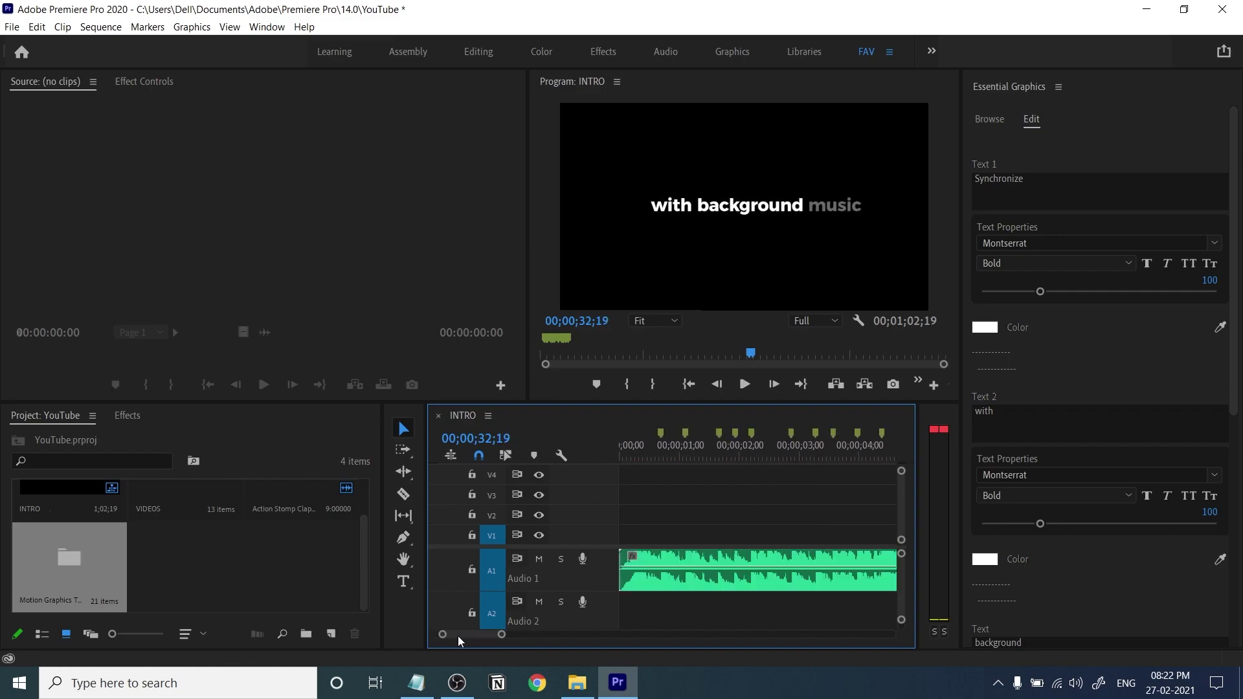
{"action": "left_click", "coordinate": [635, 502]}
{"action": "left_click", "coordinate": [989, 121]}
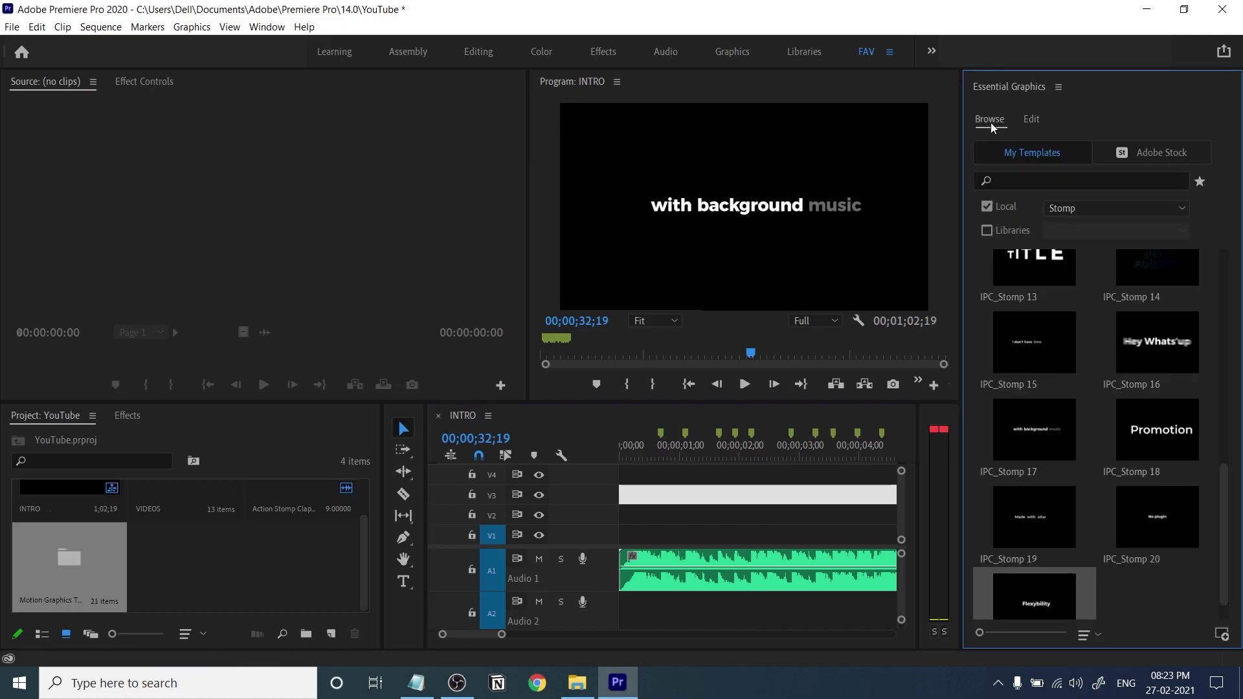
{"action": "left_click_drag", "start_coordinate": [1024, 468], "coordinate": [638, 536]}
{"action": "left_click", "coordinate": [619, 460]}
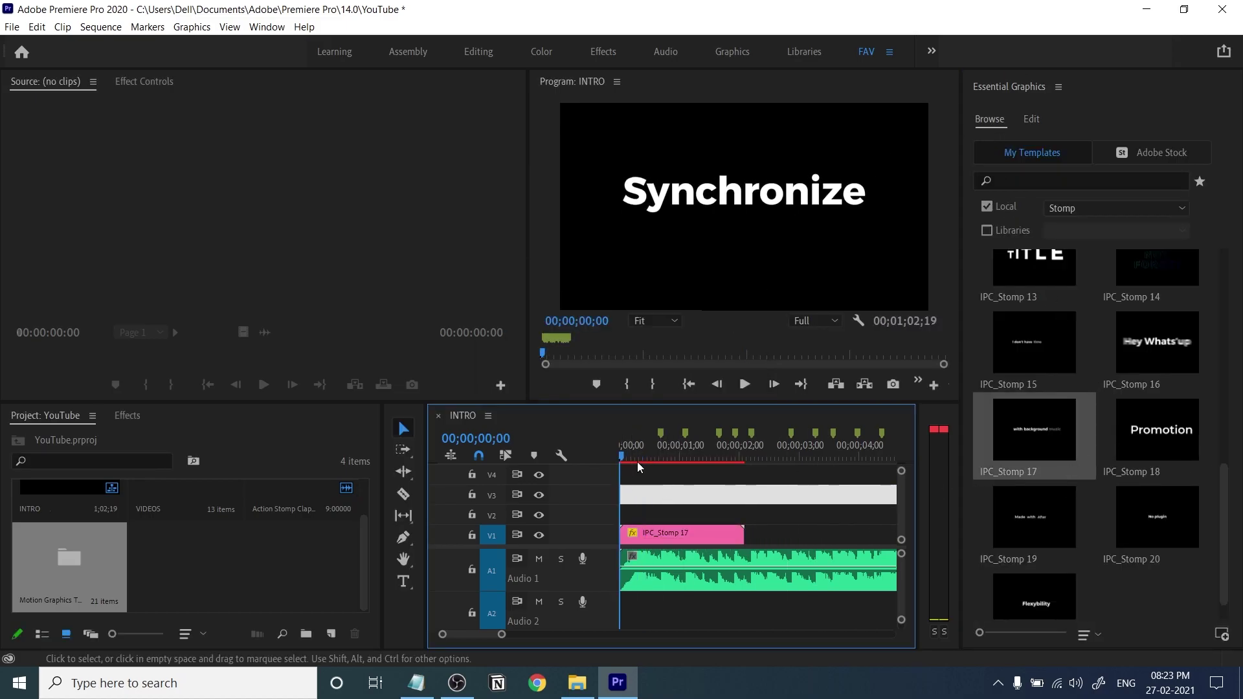
Play the new IPC_Stomp 17 title from the start to compare its words with the beat markers.
{"action": "key", "text": "space"}
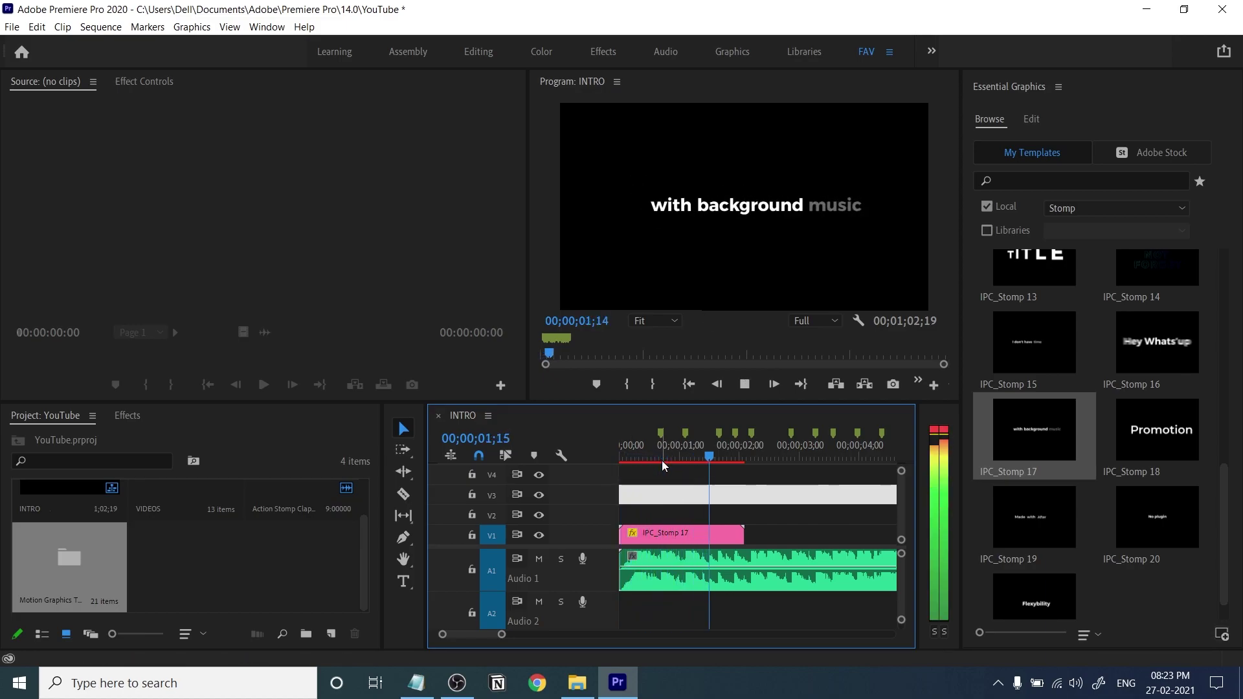
{"action": "left_click", "coordinate": [738, 457]}
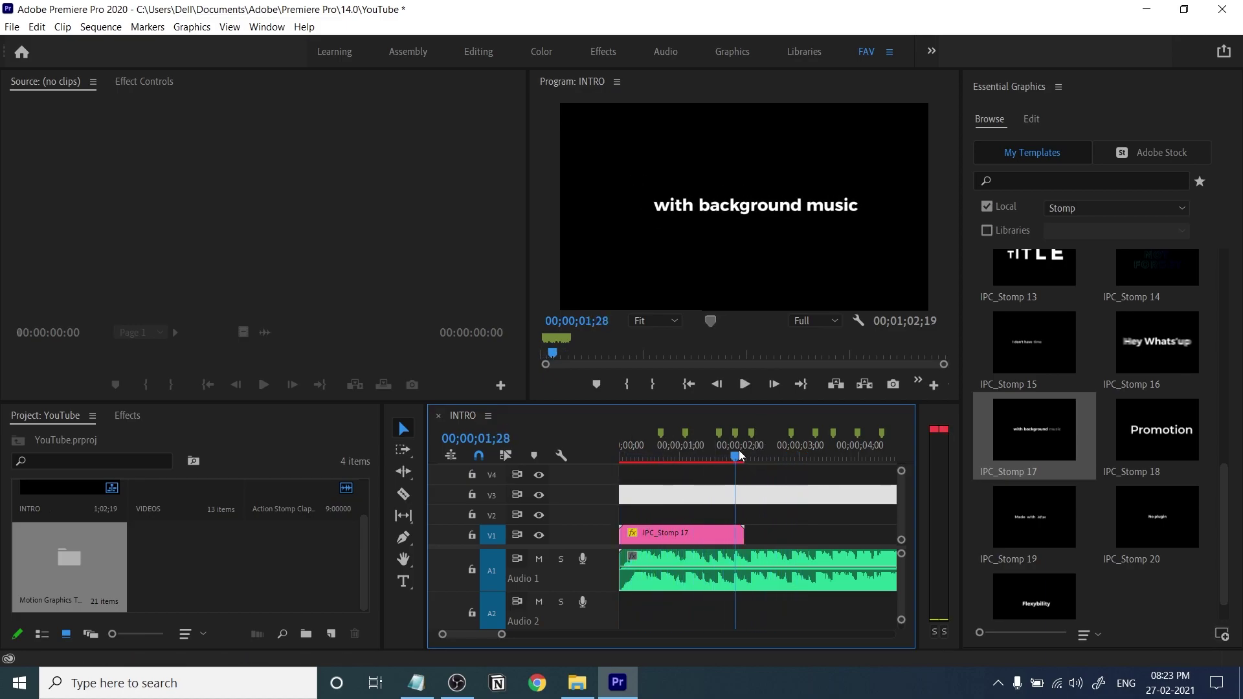
{"action": "left_click_drag", "start_coordinate": [735, 458], "coordinate": [597, 502]}
{"action": "key", "text": "space"}
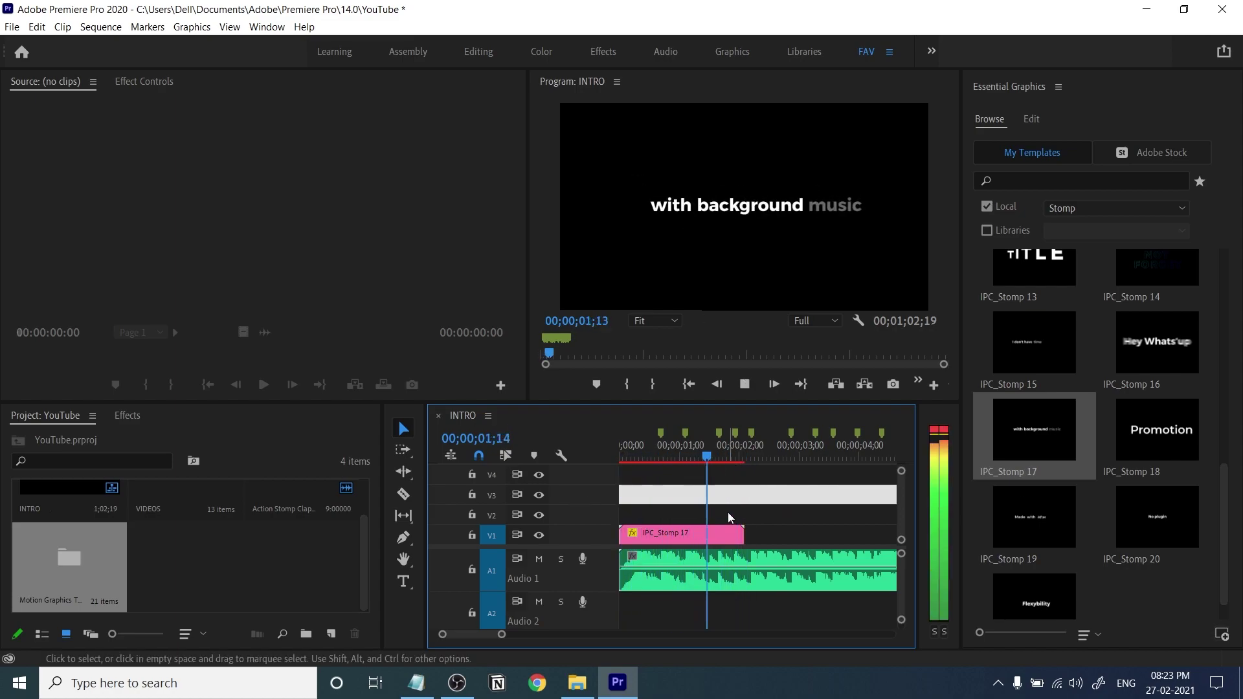
{"action": "key", "text": "space"}
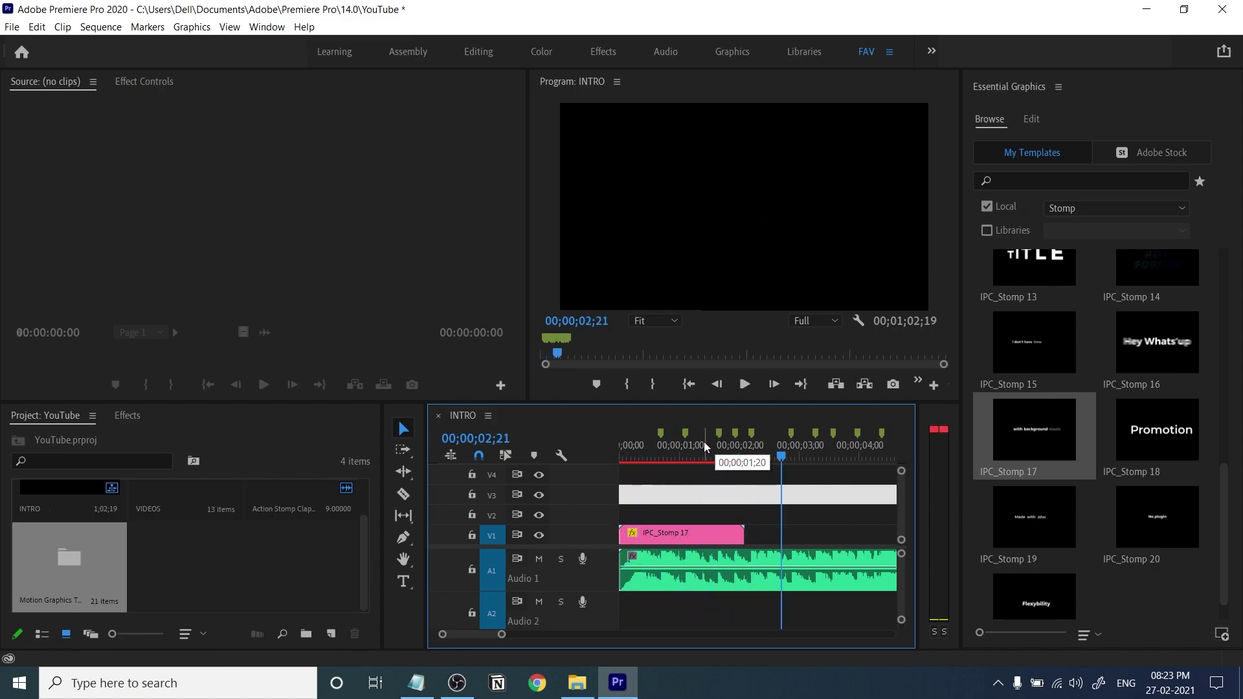
Try the IPC_Stomp 16 title after IPC_Stomp 17 on V1, preview it against the beats and remove it.
{"action": "key", "text": "Home"}
{"action": "left_click", "coordinate": [732, 469]}
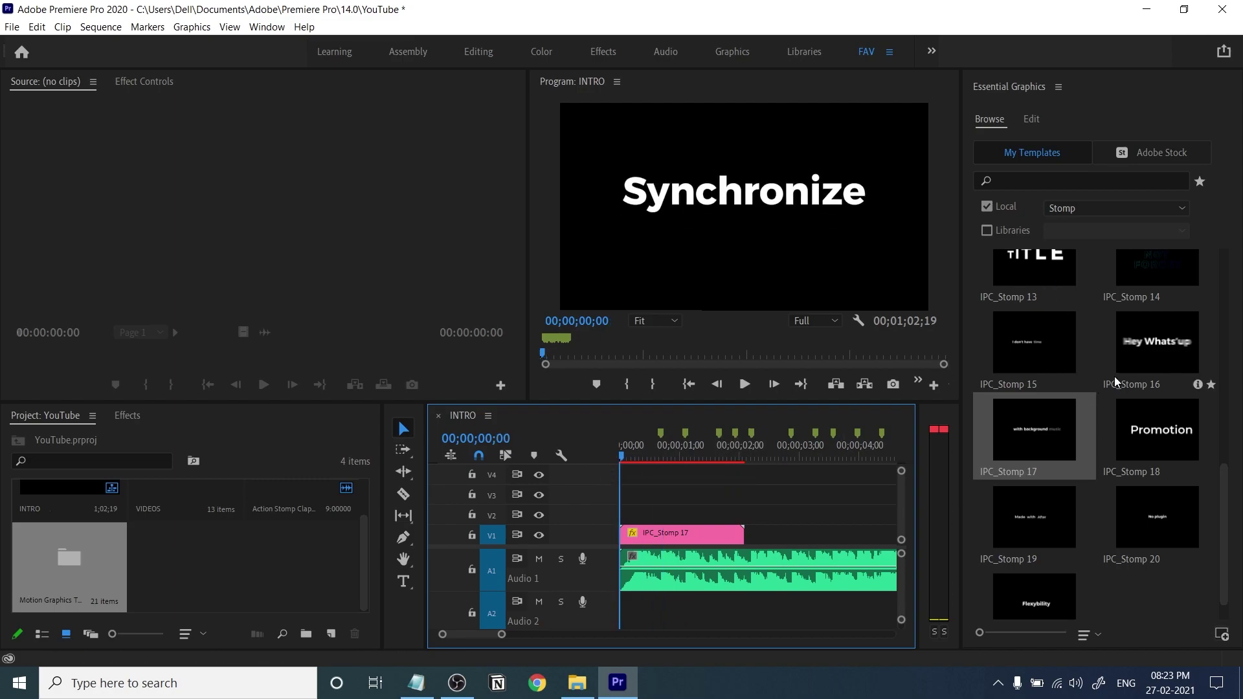
{"action": "left_click_drag", "start_coordinate": [751, 446], "coordinate": [732, 472]}
{"action": "left_click_drag", "start_coordinate": [1152, 356], "coordinate": [771, 539]}
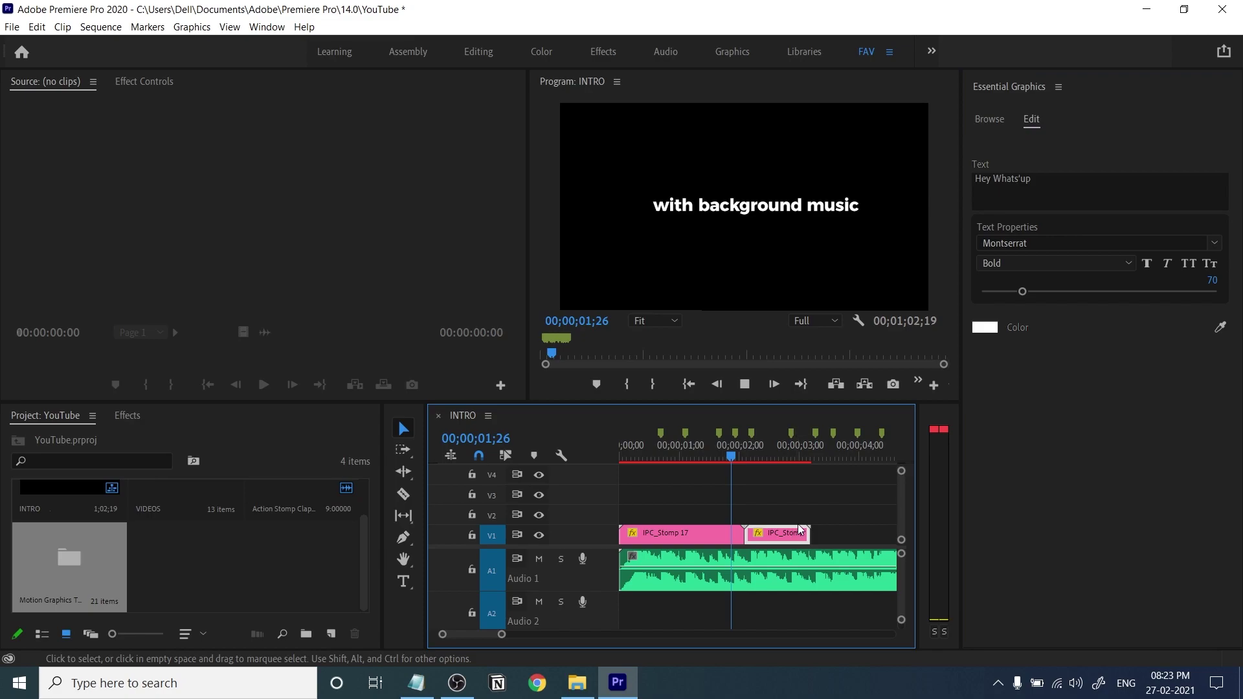
{"action": "key", "text": "space"}
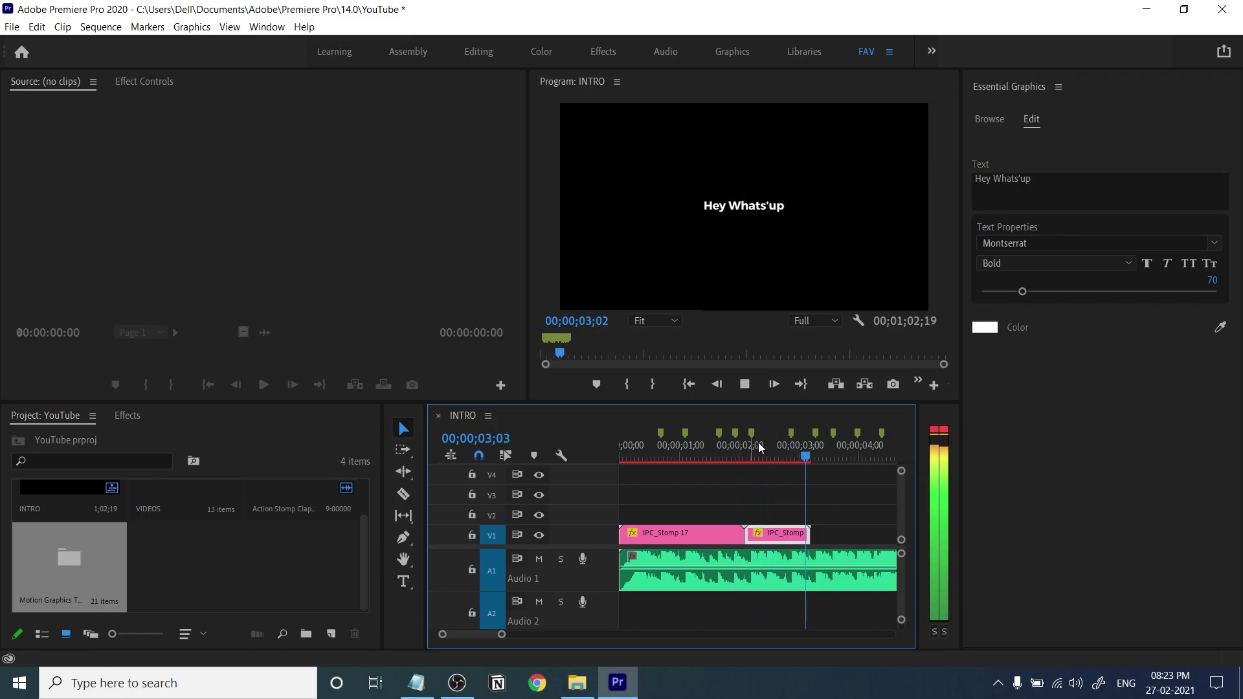
{"action": "left_click", "coordinate": [990, 120]}
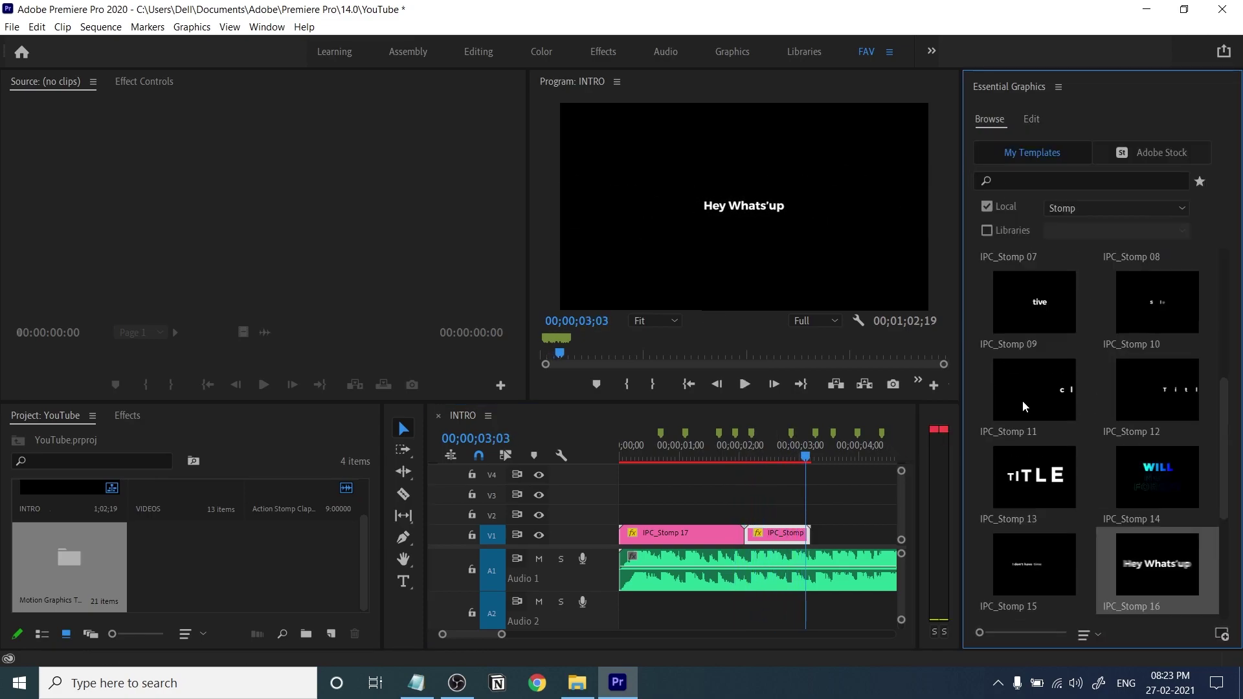
{"action": "left_click", "coordinate": [785, 531]}
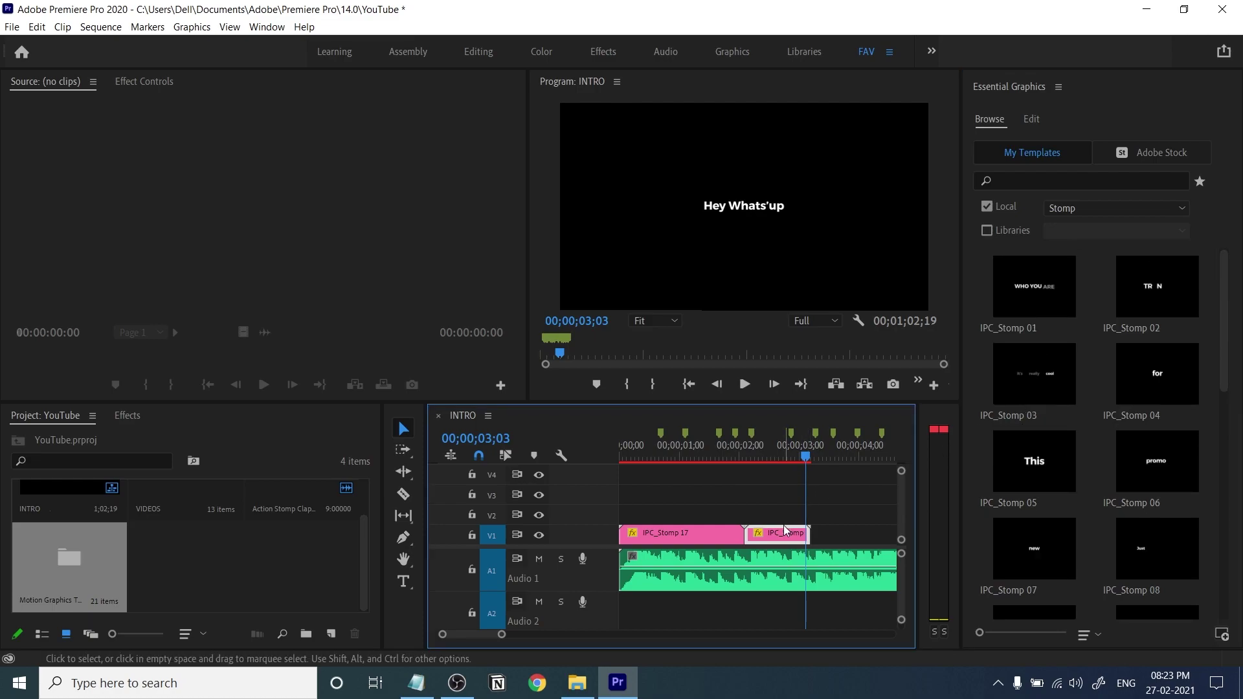
{"action": "key", "text": "Delete"}
Add the IPC_Stomp 02 title right after IPC_Stomp 17 on V1 and apply Scale to Frame Size to it.
{"action": "left_click_drag", "start_coordinate": [1155, 301], "coordinate": [754, 539]}
{"action": "left_click", "coordinate": [744, 461]}
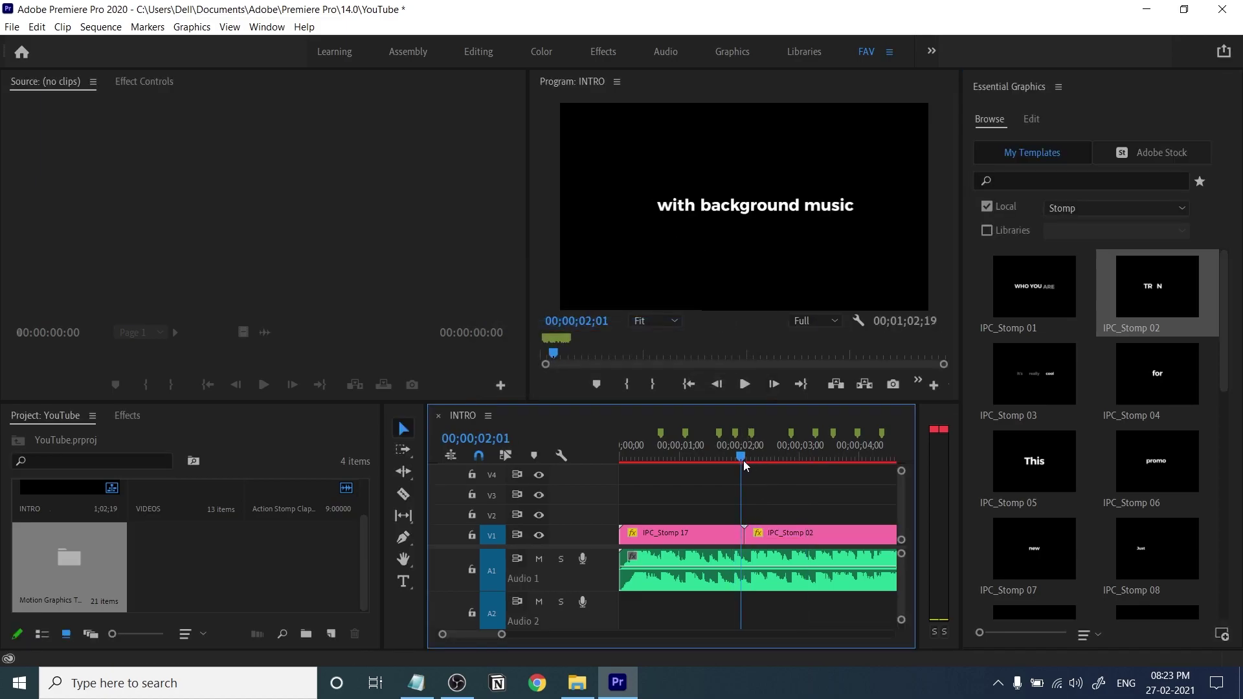
{"action": "key", "text": "space"}
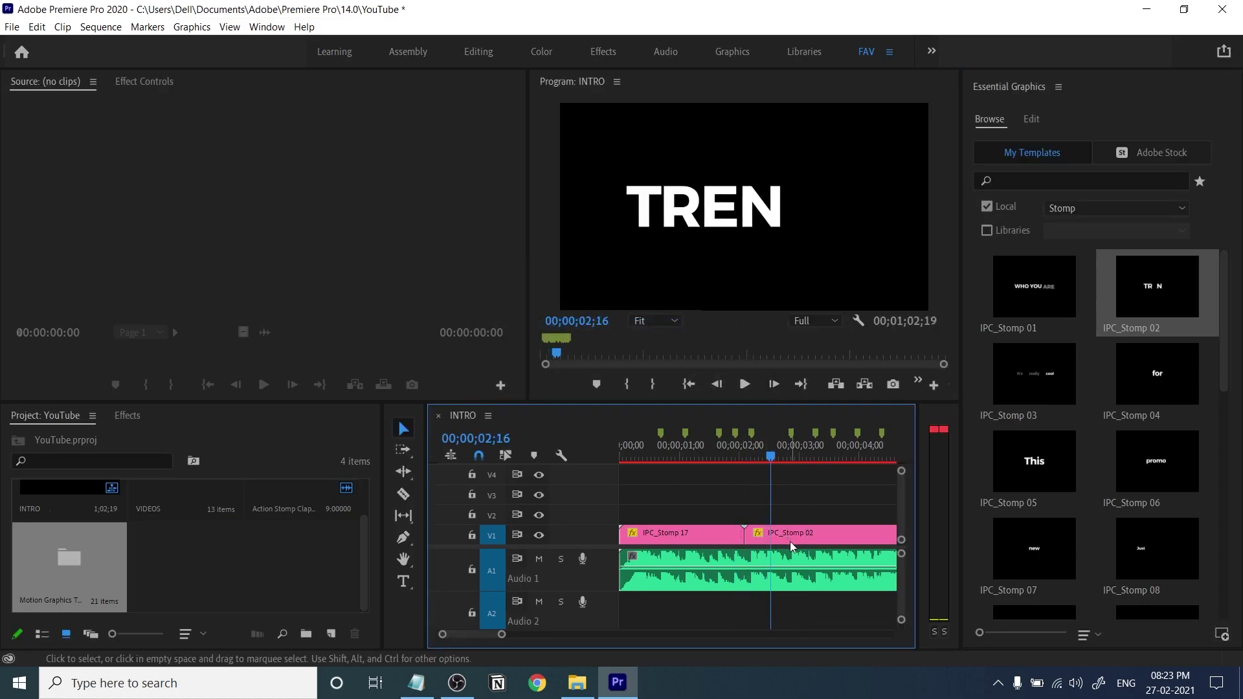
{"action": "left_click", "coordinate": [791, 542]}
{"action": "right_click", "coordinate": [793, 547]}
{"action": "left_click", "coordinate": [828, 508]}
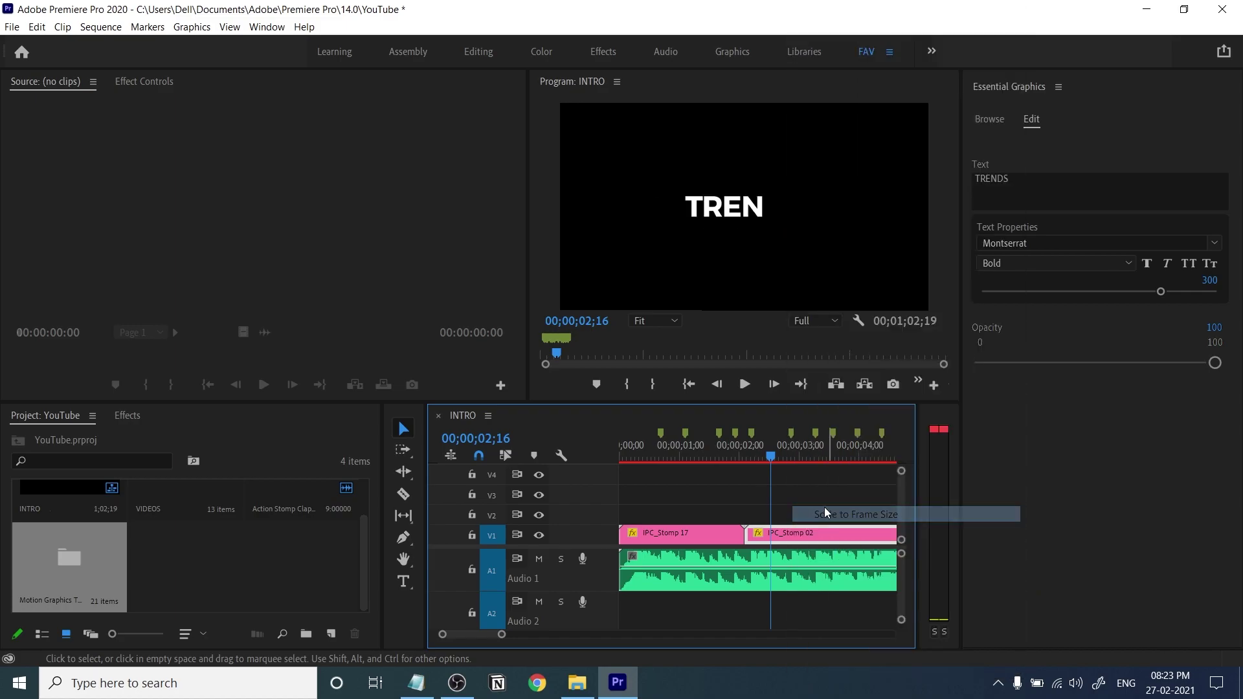
Play the titles from the start, cut IPC_Stomp 02 at the 00;00;02;26 marker and delete the part after it.
{"action": "left_click_drag", "start_coordinate": [742, 453], "coordinate": [566, 489]}
{"action": "key", "text": "space"}
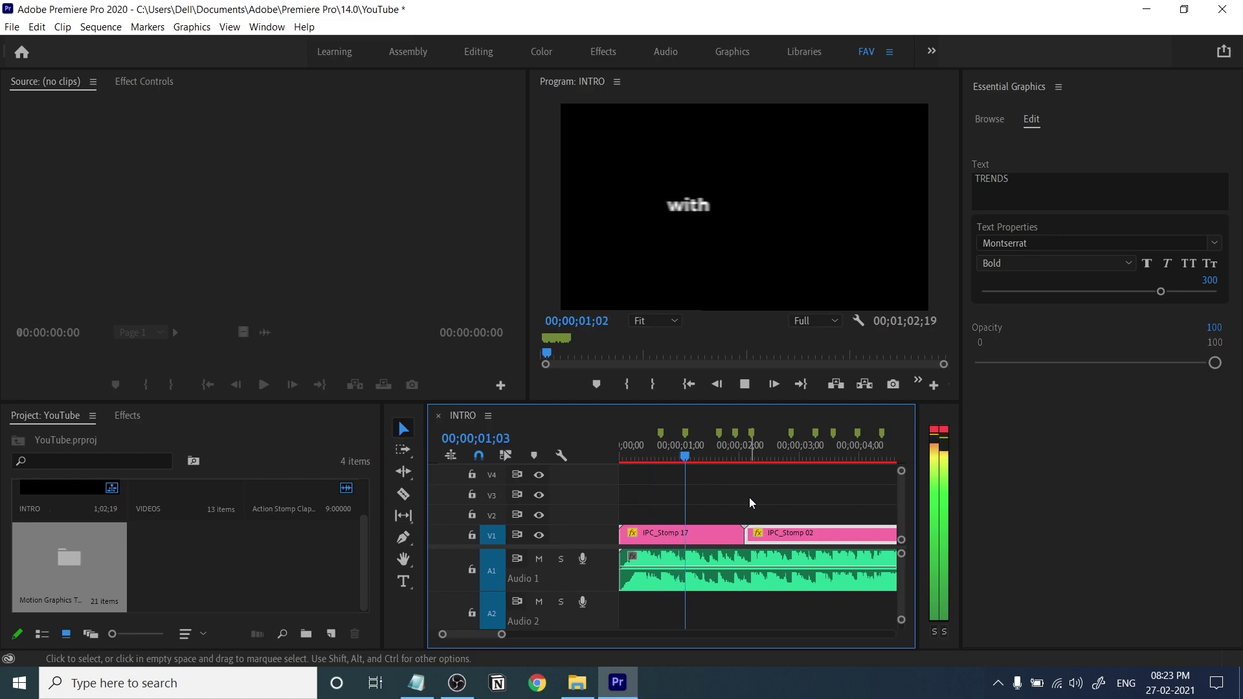
{"action": "key", "text": "space"}
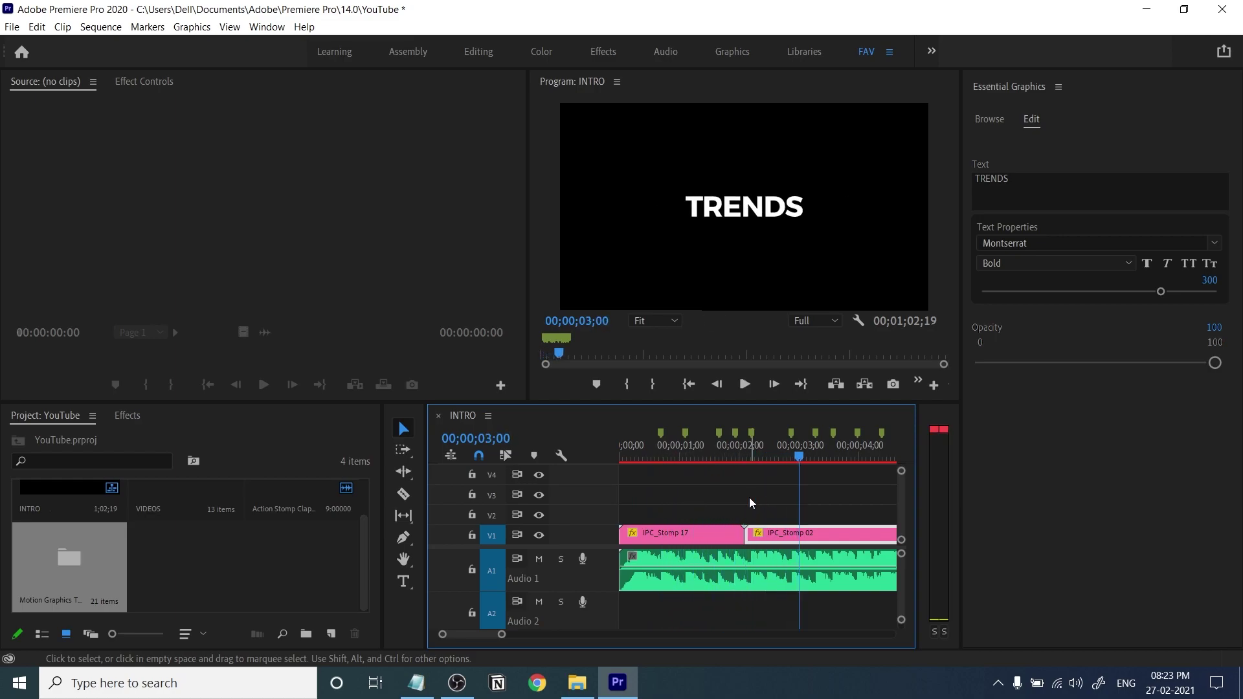
{"action": "mouse_move", "coordinate": [794, 460]}
{"action": "left_mouse_down"}
{"action": "mouse_move", "coordinate": [829, 473]}
{"action": "mouse_move", "coordinate": [787, 487]}
{"action": "mouse_move", "coordinate": [799, 484]}
{"action": "left_mouse_up"}
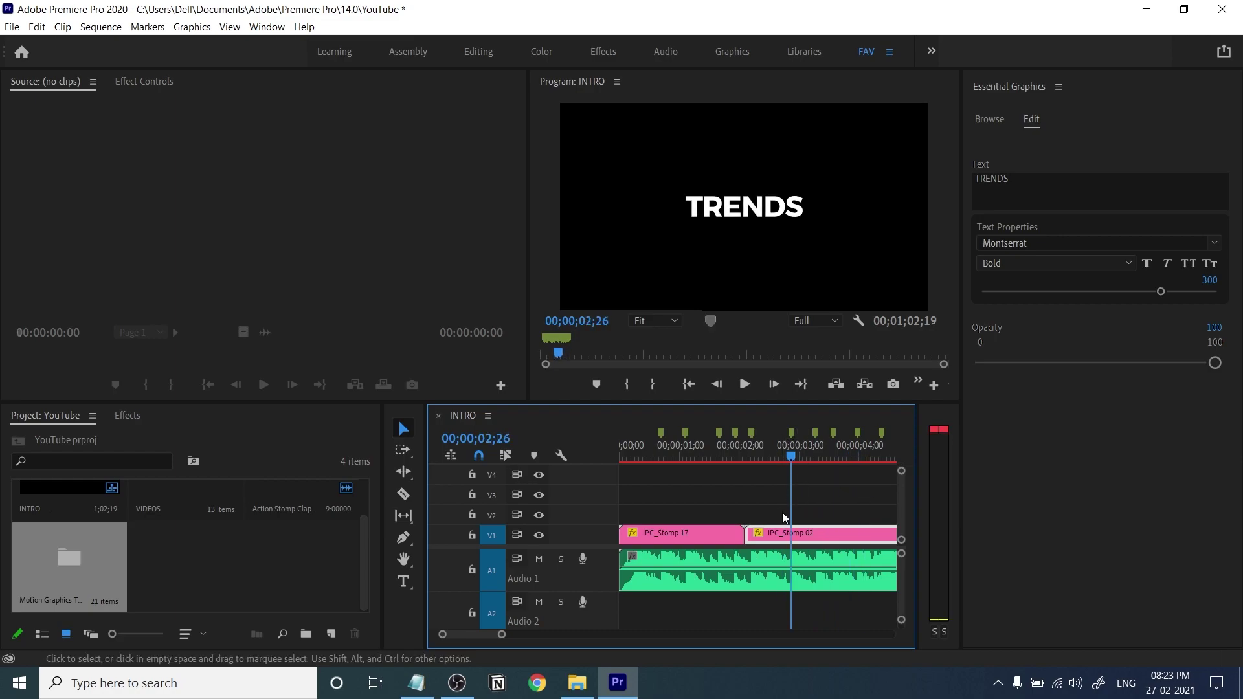
{"action": "left_click", "coordinate": [815, 536]}
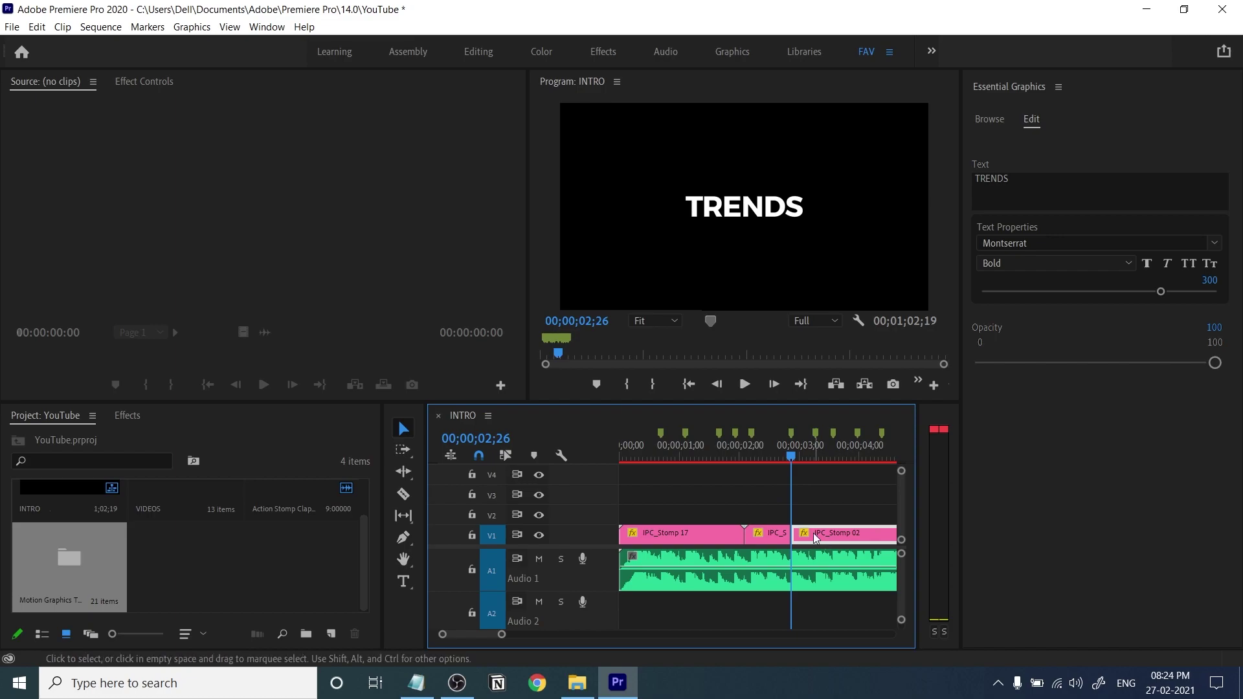
{"action": "key", "text": "Delete"}
{"action": "left_click_drag", "start_coordinate": [763, 460], "coordinate": [796, 482]}
Examine the sorted titles on V2 and V3 from about 46 seconds onward to choose the next one.
{"action": "left_click", "coordinate": [991, 119]}
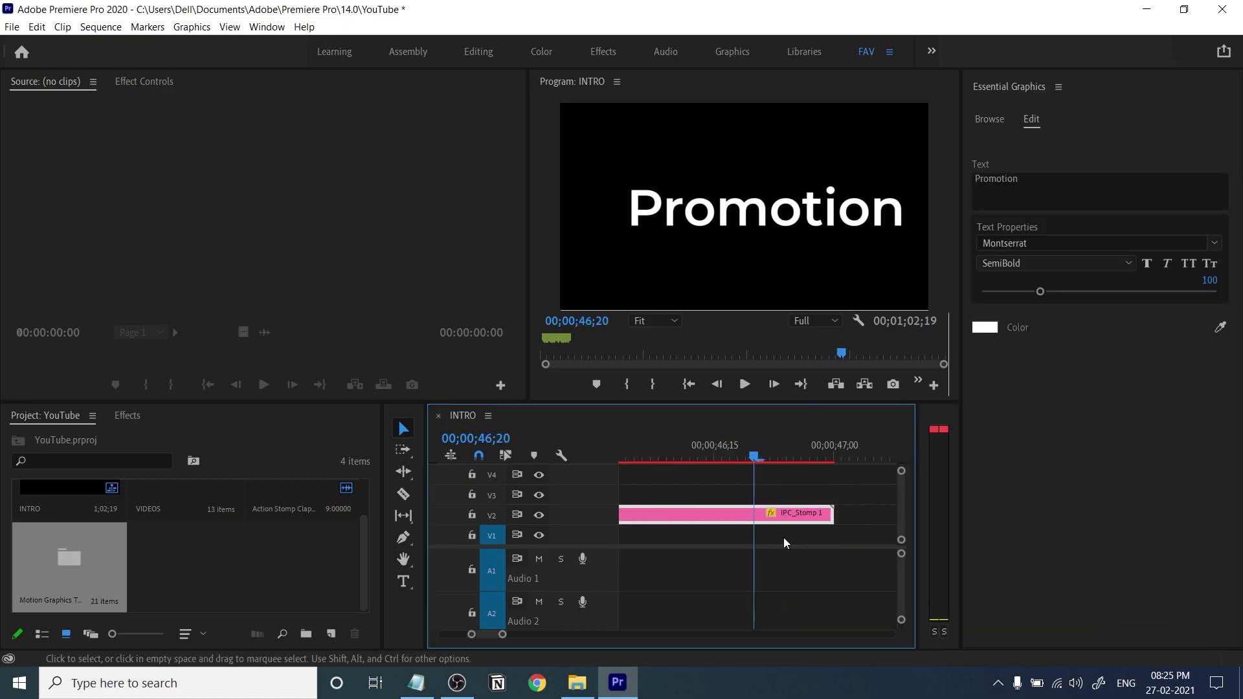
{"action": "key", "text": "minus"}
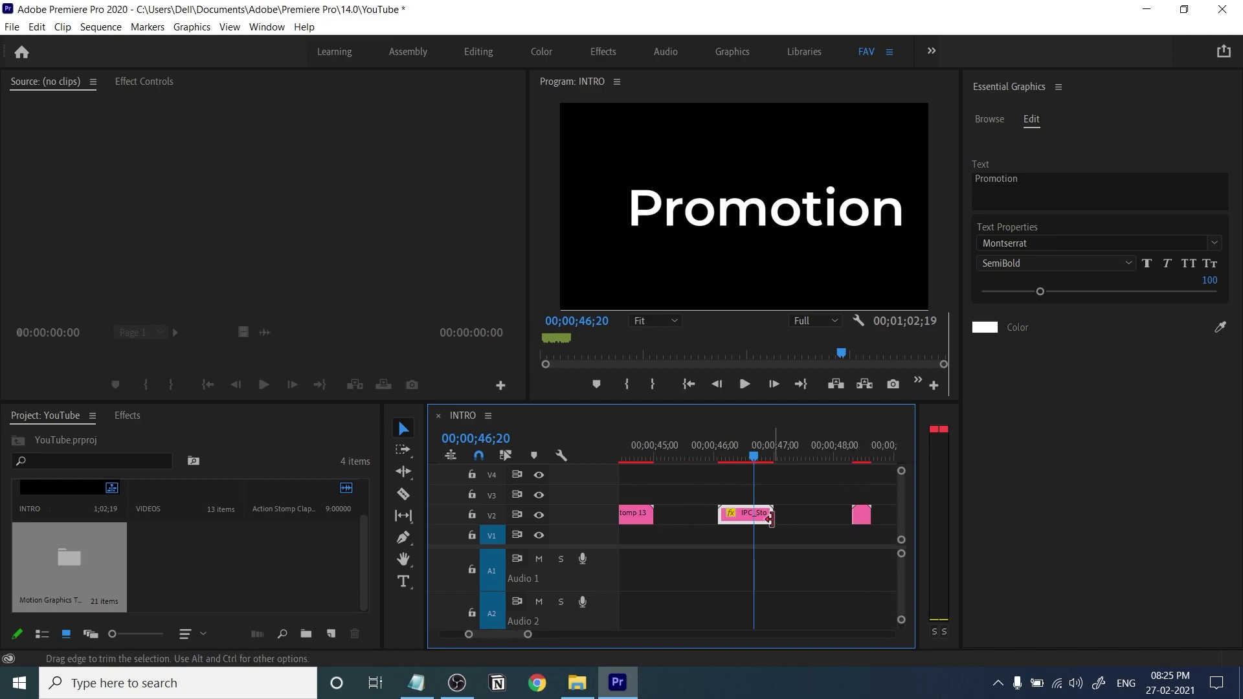
{"action": "key", "text": "minus"}
{"action": "left_click", "coordinate": [806, 454]}
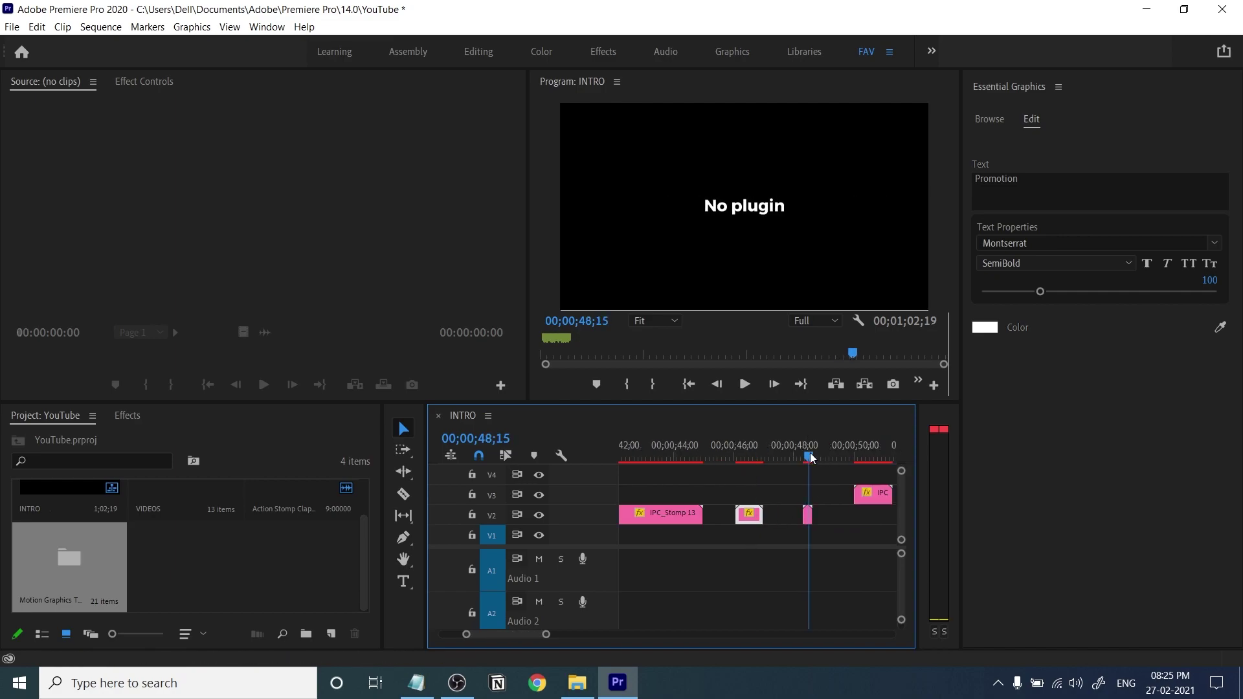
{"action": "mouse_move", "coordinate": [838, 456]}
{"action": "left_mouse_down"}
{"action": "mouse_move", "coordinate": [893, 482]}
{"action": "mouse_move", "coordinate": [841, 469]}
{"action": "left_mouse_up"}
{"action": "key", "text": "minus"}
{"action": "key", "text": "minus"}
{"action": "key", "text": "equal"}
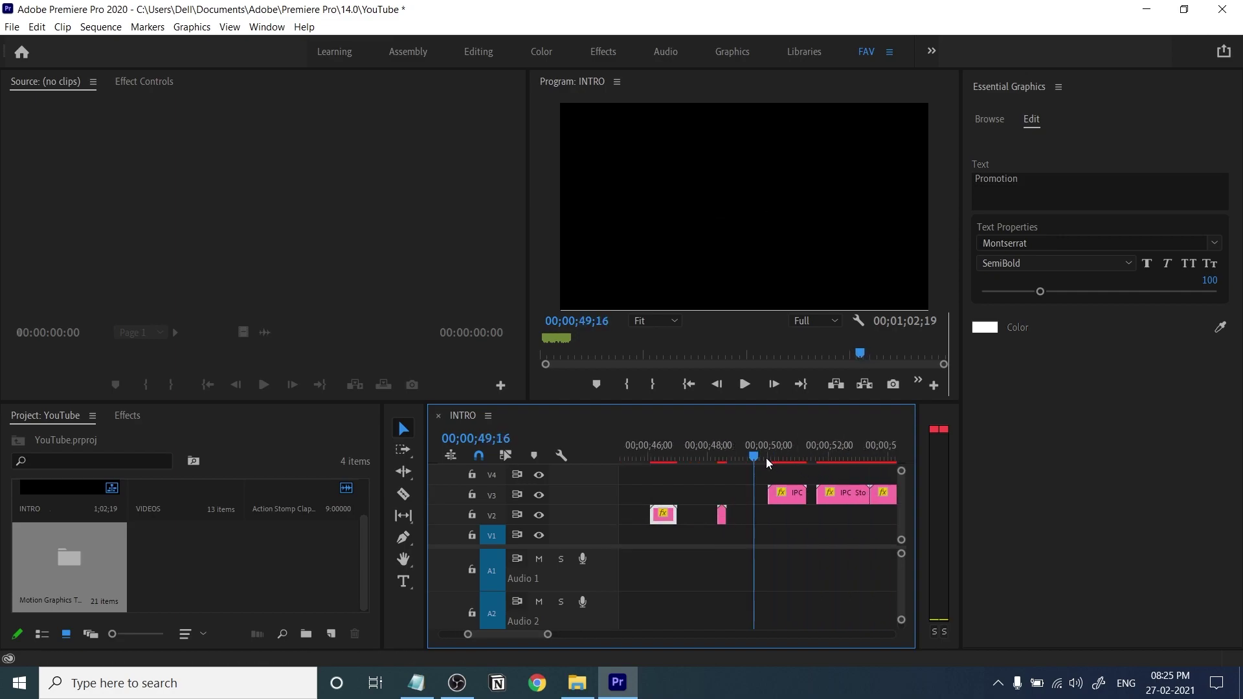
{"action": "left_click_drag", "start_coordinate": [787, 469], "coordinate": [840, 492]}
{"action": "left_click", "coordinate": [840, 492]}
{"action": "key", "text": "equal"}
{"action": "key", "text": "equal"}
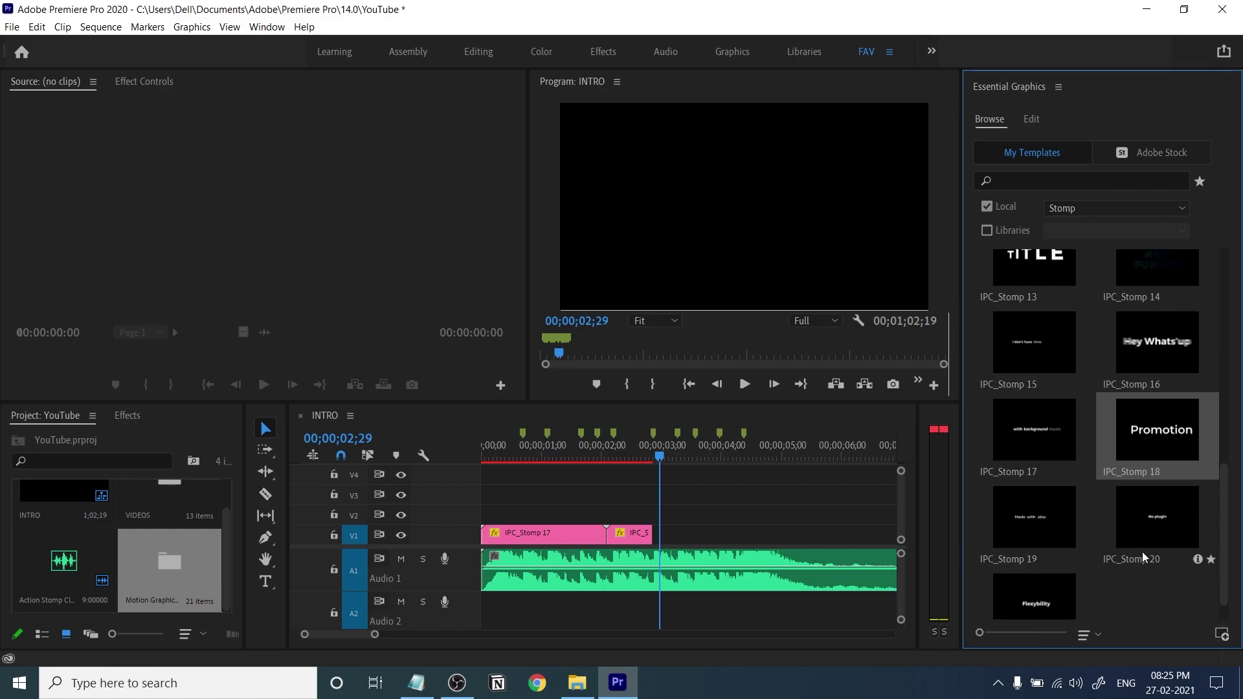
Add the IPC_Stomp 21 title on V1 directly after IPC_Stomp 02 and scrub to its start.
{"action": "scroll", "coordinate": [1111, 549], "scroll_direction": "down", "scroll_amount": 1}
{"action": "left_click_drag", "start_coordinate": [1033, 584], "coordinate": [939, 599]}
{"action": "left_click_drag", "start_coordinate": [694, 565], "coordinate": [660, 535]}
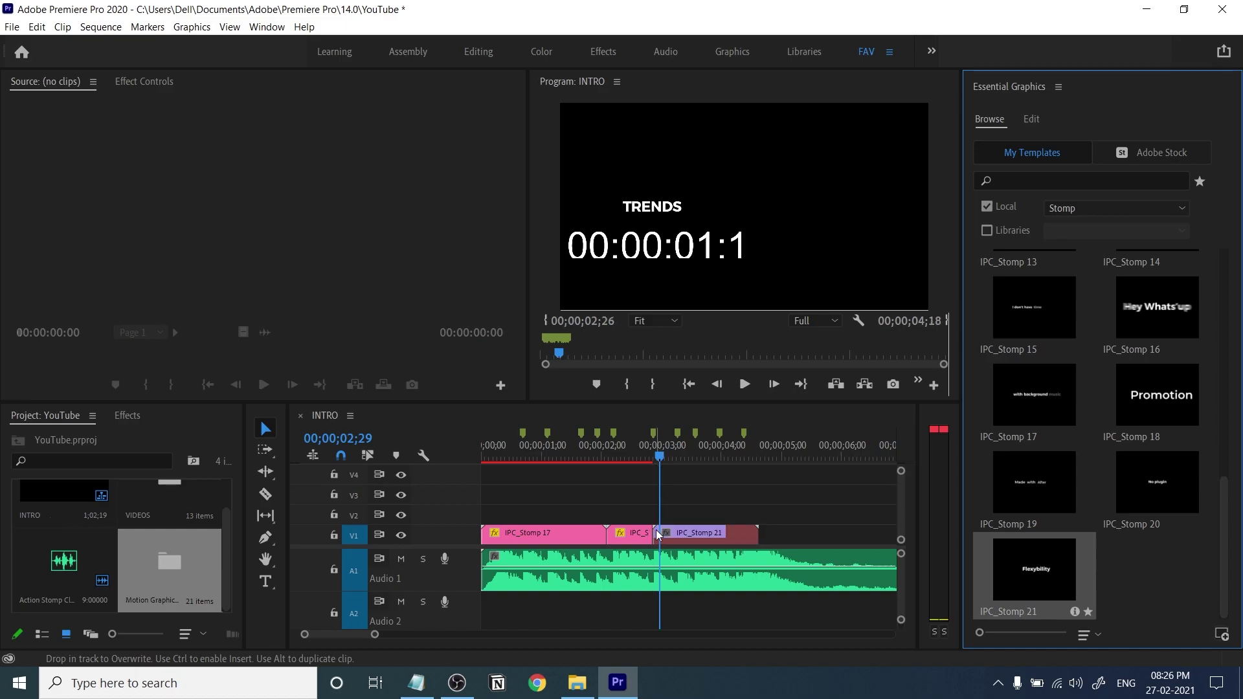
{"action": "left_click", "coordinate": [665, 453]}
{"action": "left_click_drag", "start_coordinate": [670, 453], "coordinate": [648, 474]}
Play the IPC_Stomp 21 title twice to compare its words with the beat markers.
{"action": "key", "text": "space"}
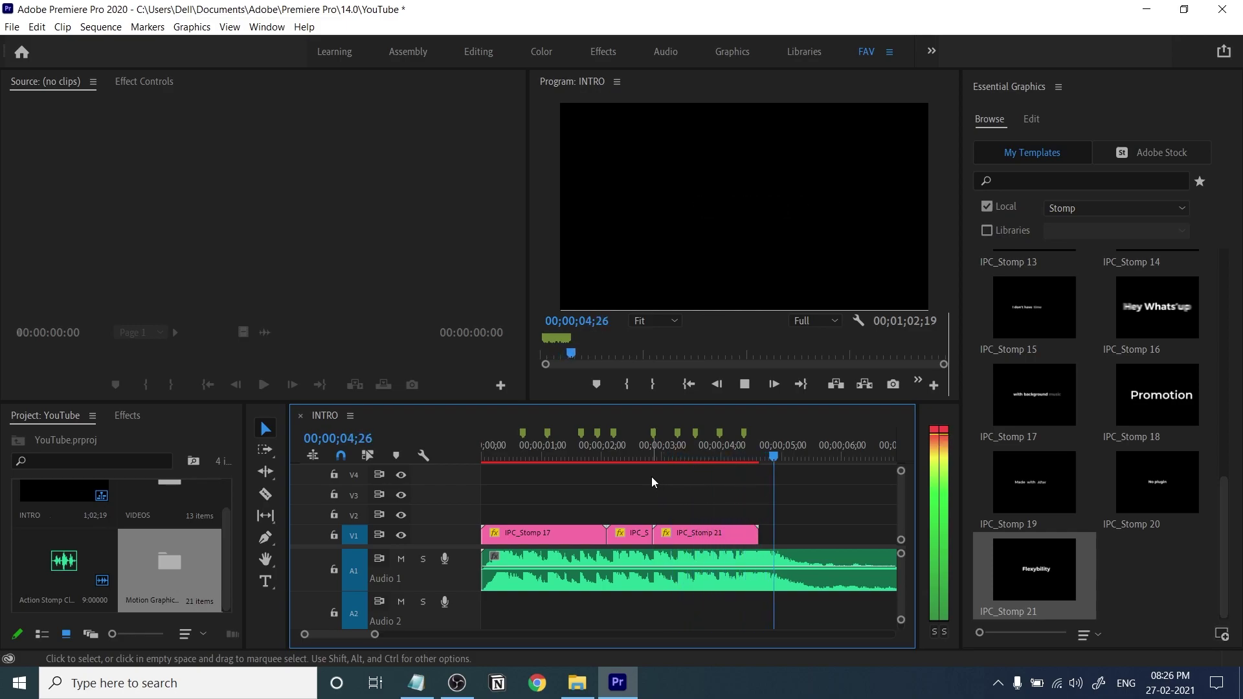
{"action": "key", "text": "space"}
{"action": "left_click", "coordinate": [639, 450]}
{"action": "key", "text": "space"}
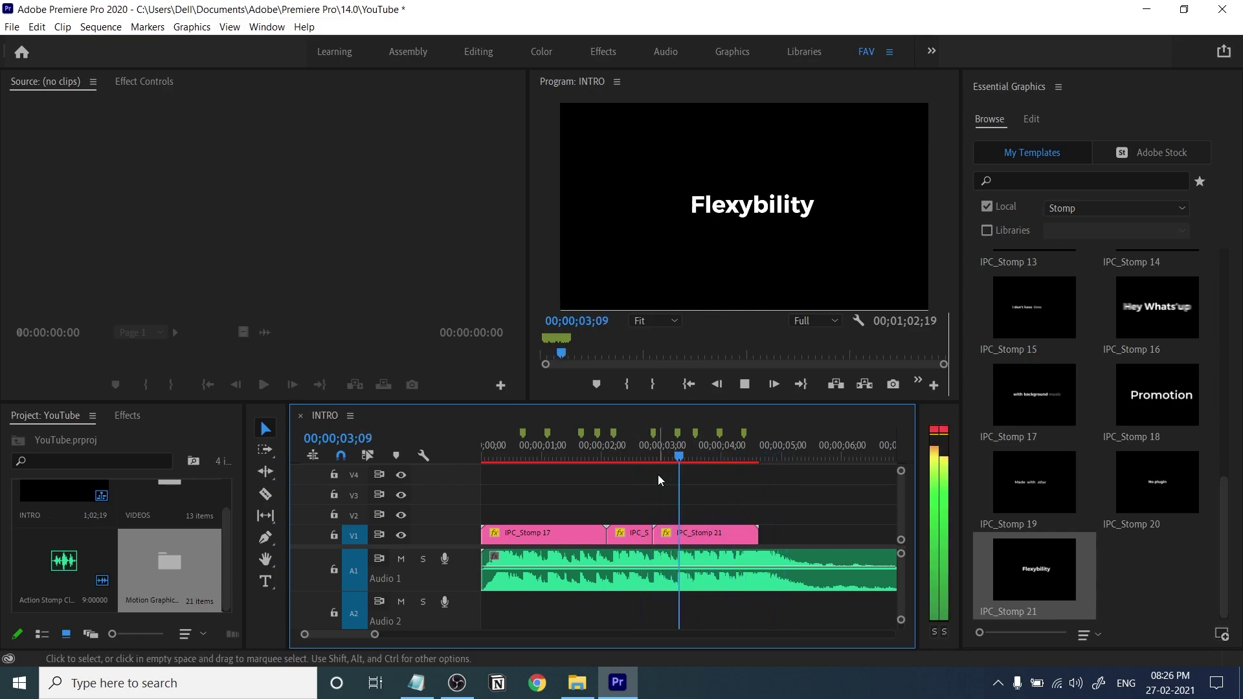
{"action": "key", "text": "space"}
Try rate-stretching the IPC_Stomp 21 title to end at the second marker after its start, and play it back.
{"action": "left_click", "coordinate": [707, 532]}
{"action": "key", "text": "r"}
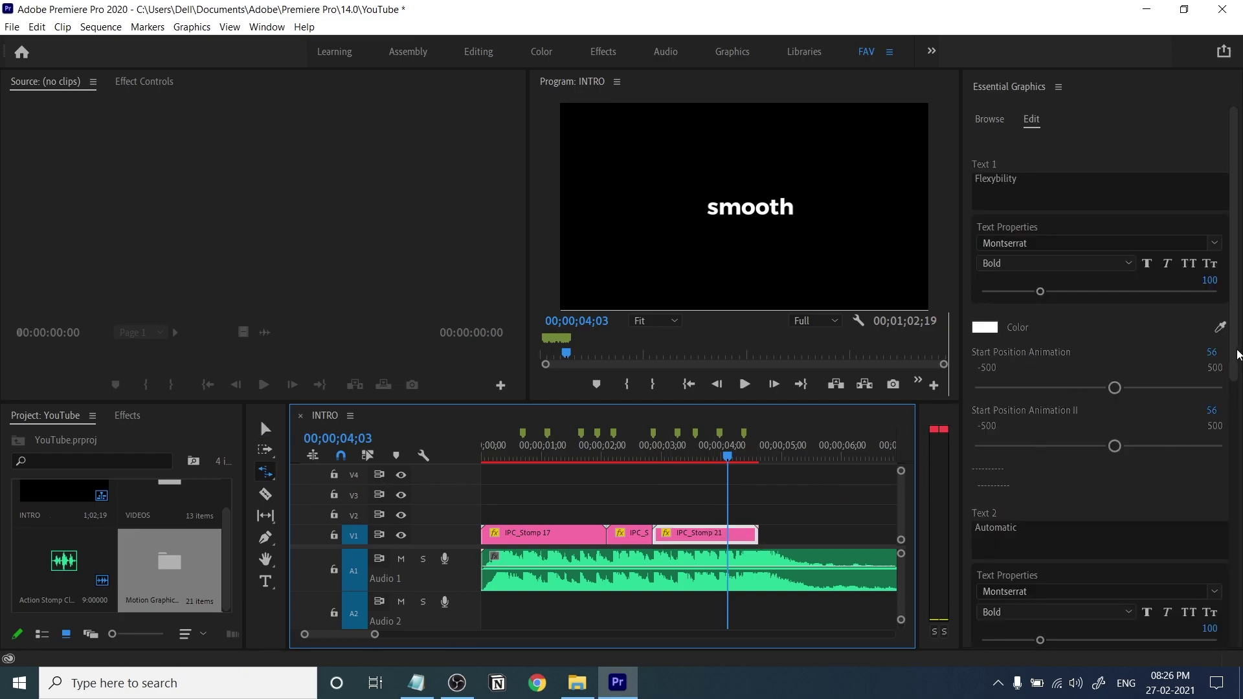
{"action": "scroll", "coordinate": [1101, 370], "scroll_direction": "down", "scroll_amount": 10}
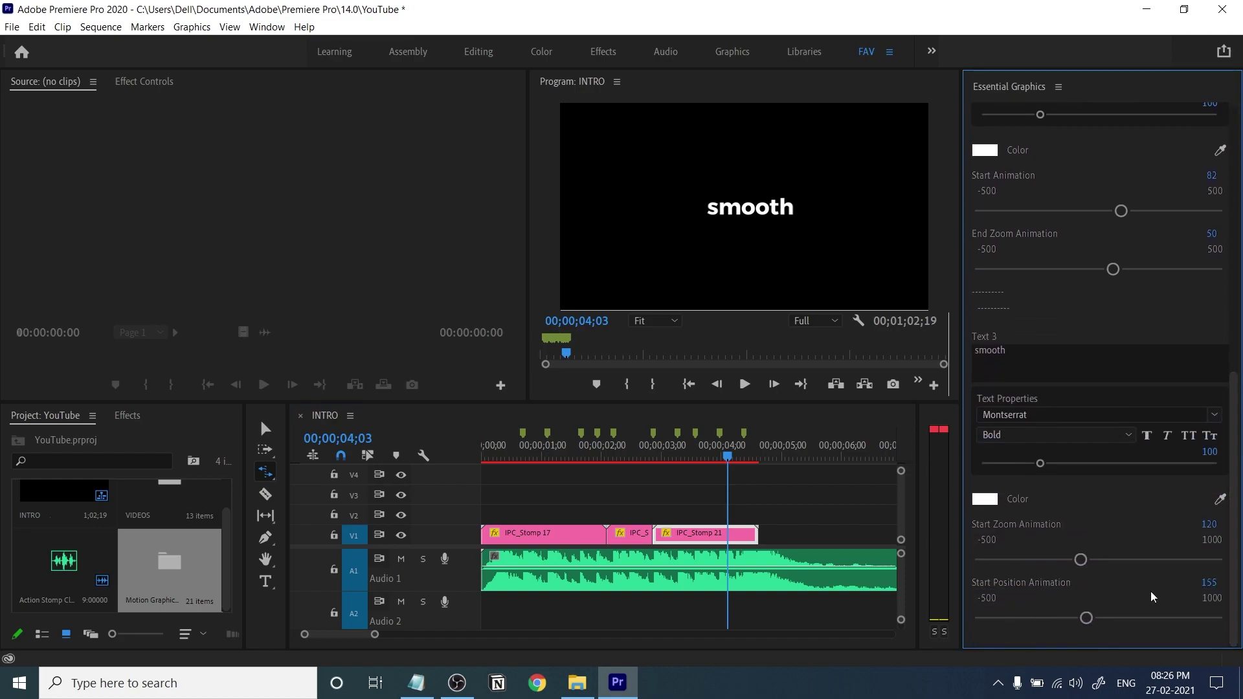
{"action": "scroll", "coordinate": [1224, 445], "scroll_direction": "up", "scroll_amount": 10}
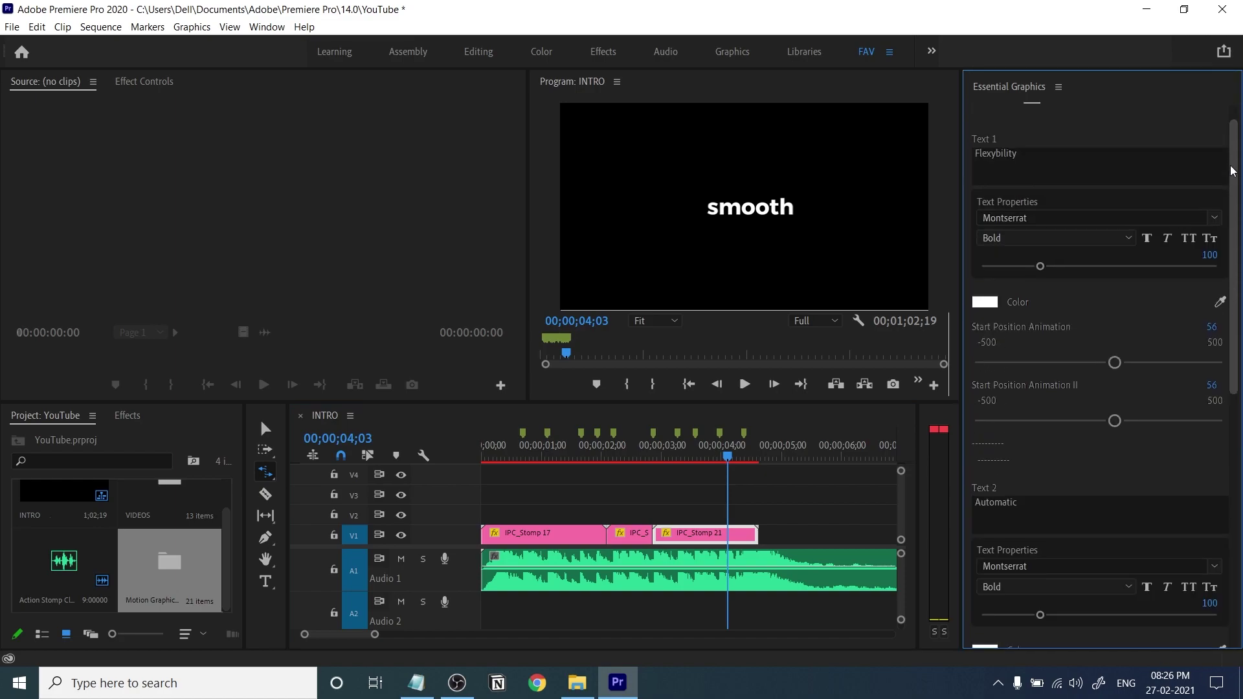
{"action": "left_click_drag", "start_coordinate": [763, 522], "coordinate": [695, 555]}
{"action": "key", "text": "v"}
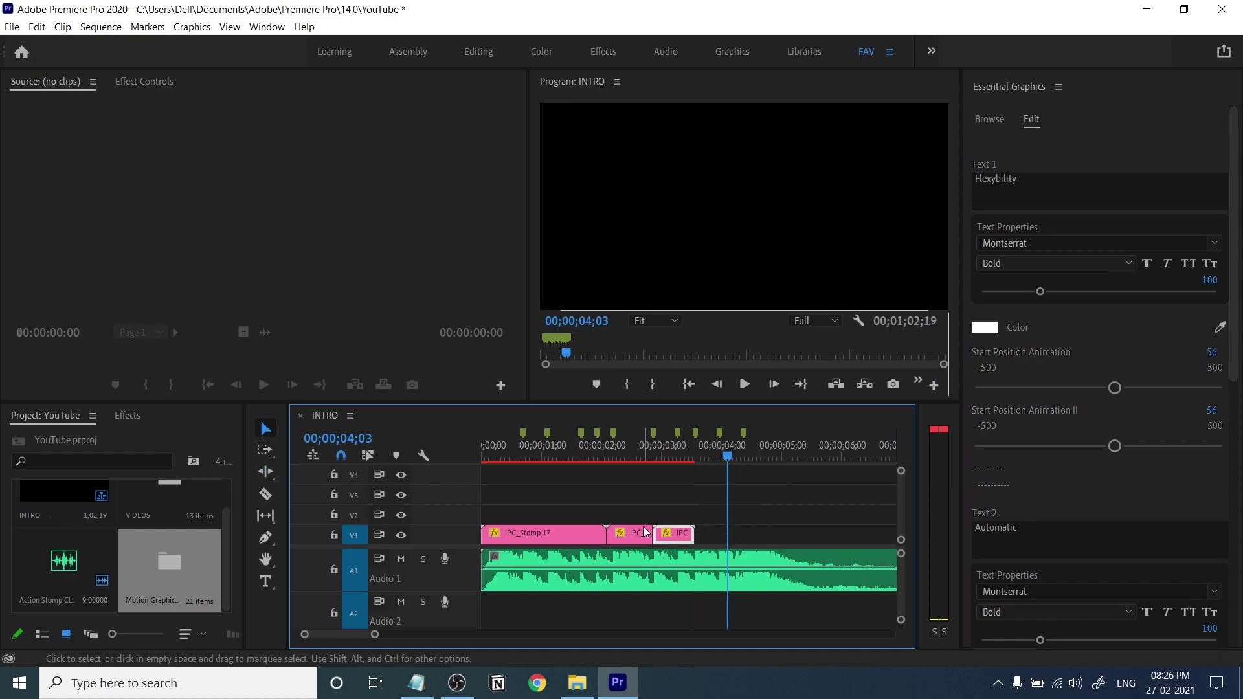
{"action": "left_click", "coordinate": [651, 453]}
{"action": "key", "text": "space"}
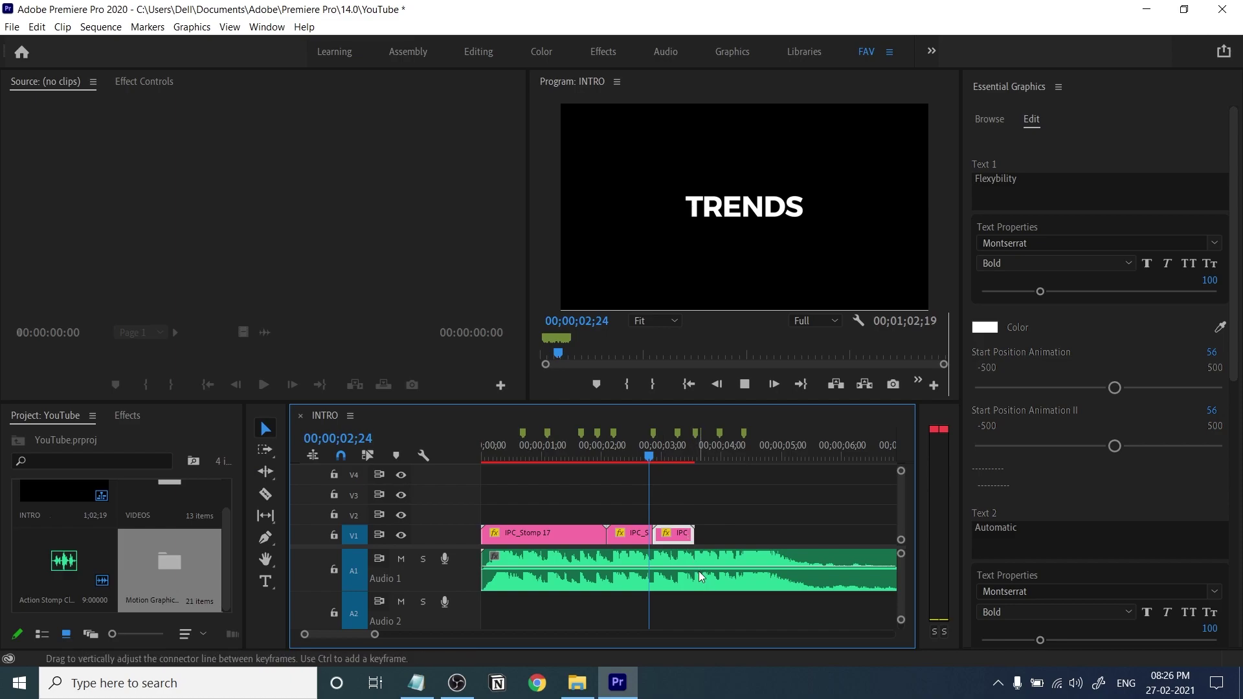
{"action": "key", "text": "space"}
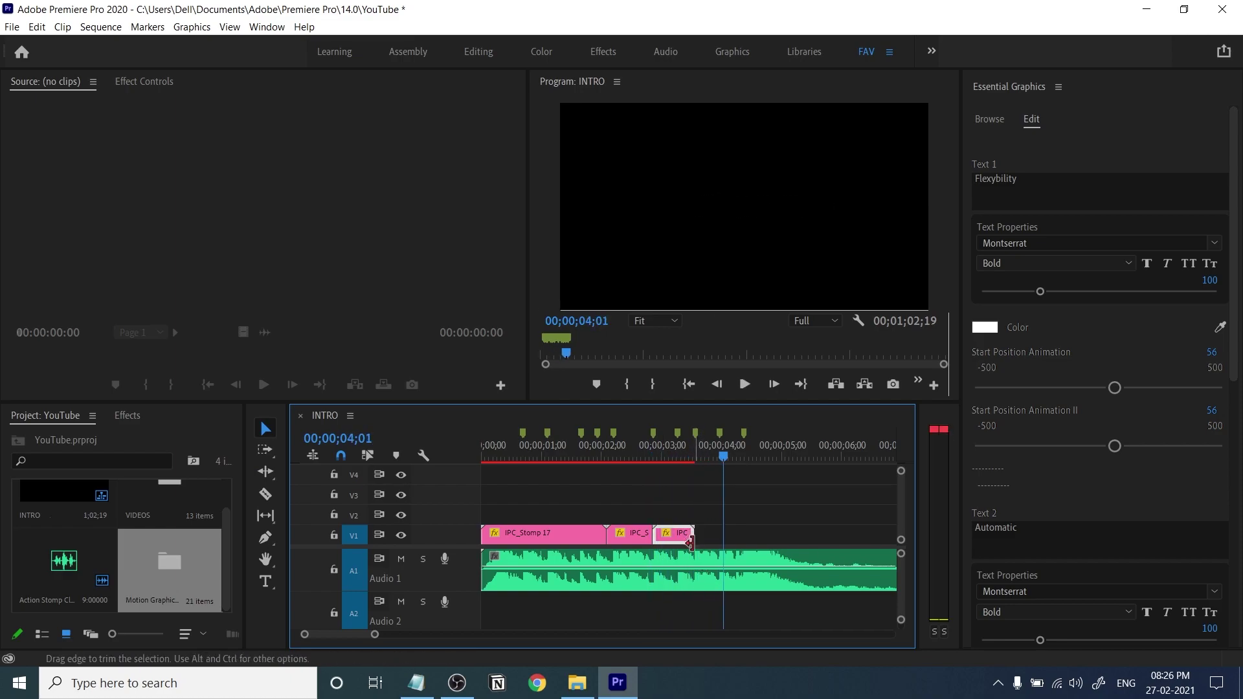
Rate-stretch the IPC_Stomp 21 title to end at the third marker after its start, and play it back.
{"action": "key", "text": "r"}
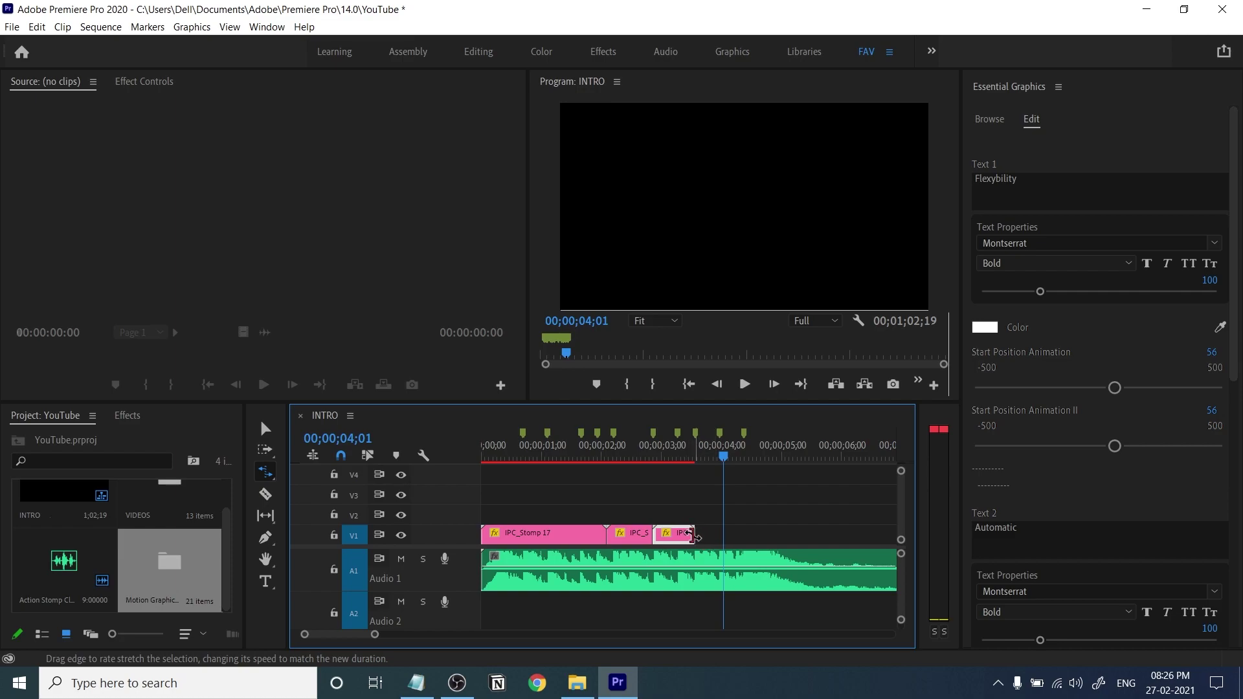
{"action": "left_click_drag", "start_coordinate": [695, 535], "coordinate": [718, 542]}
{"action": "key", "text": "v"}
{"action": "left_click", "coordinate": [655, 459]}
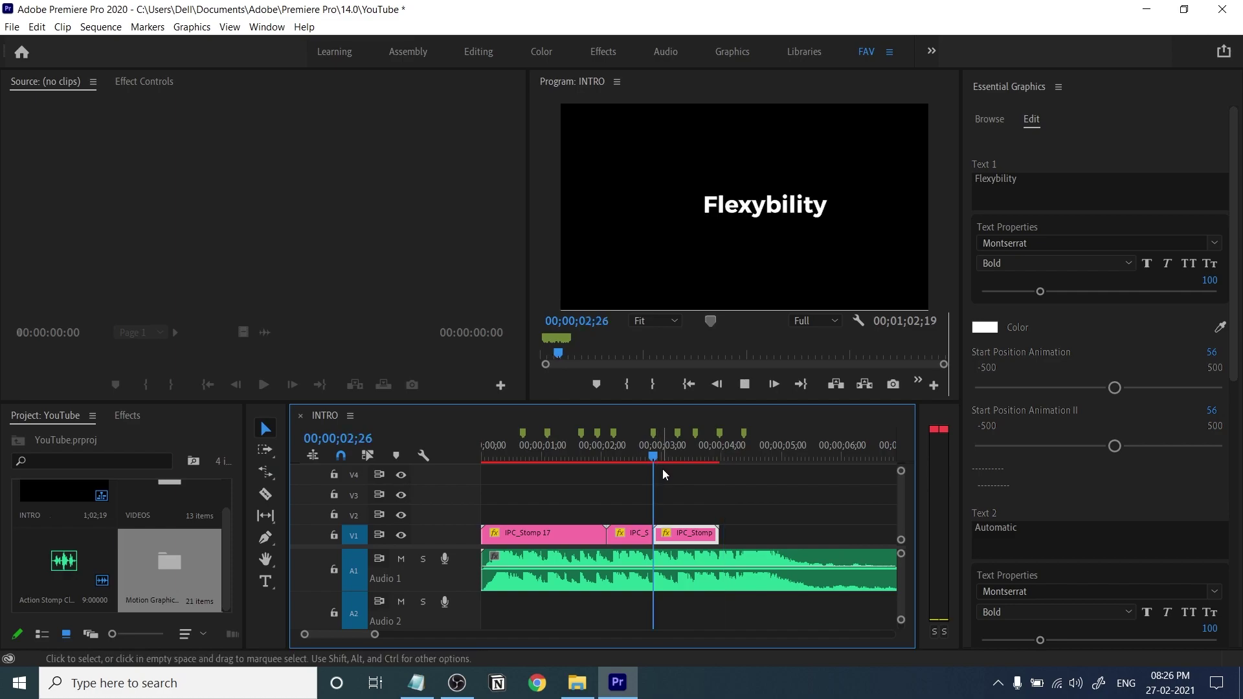
{"action": "key", "text": "space"}
{"action": "key", "text": "space"}
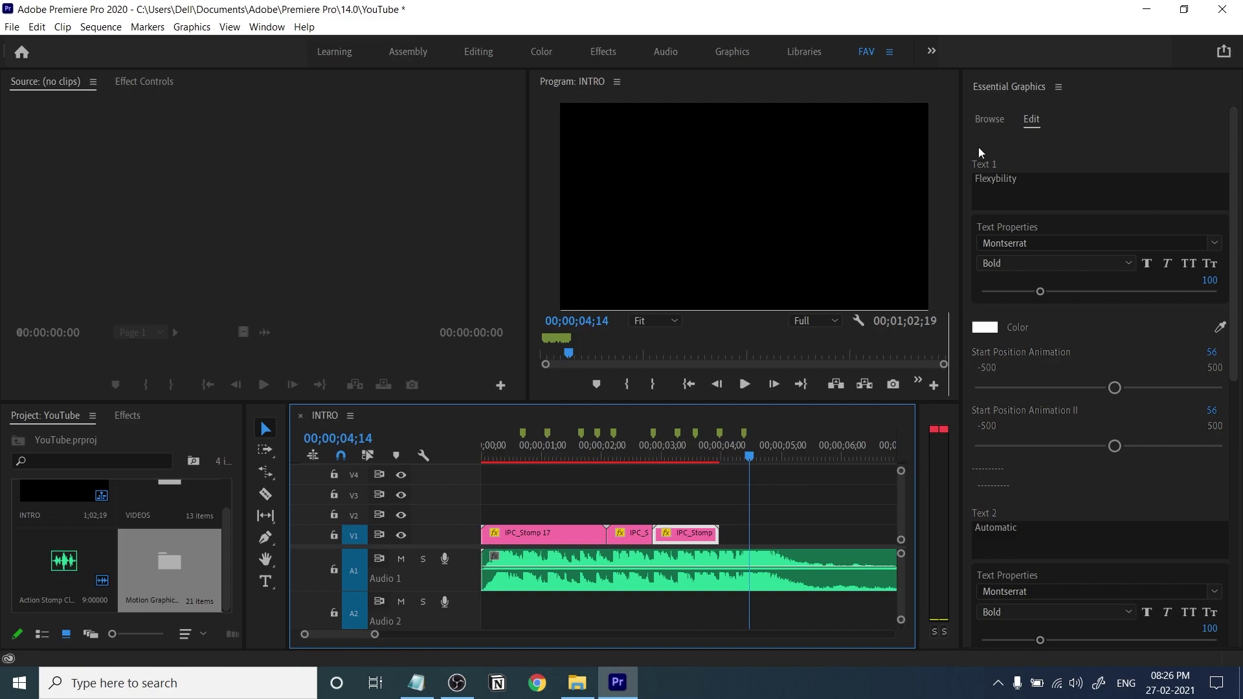
Add the IPC_Stomp 18 title on V1 at the last marker, 00;00;04;12, and apply Scale to Frame Size to it.
{"action": "left_click", "coordinate": [990, 121]}
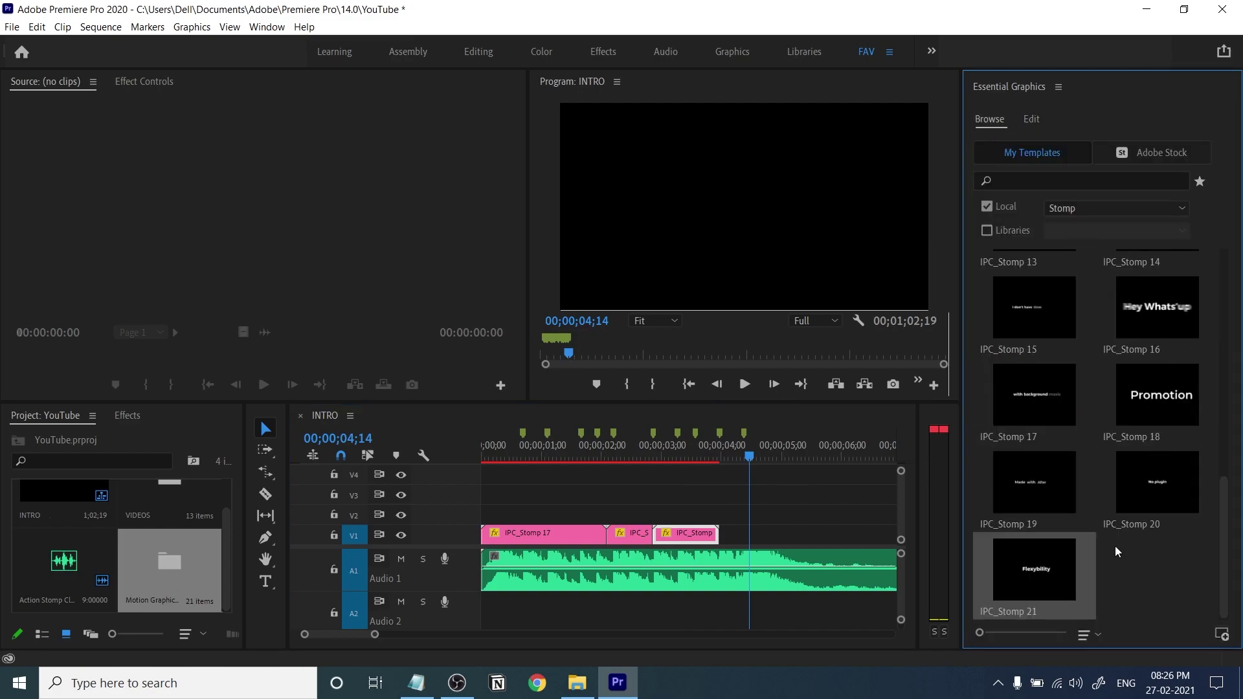
{"action": "left_click", "coordinate": [745, 456]}
{"action": "left_click_drag", "start_coordinate": [1126, 429], "coordinate": [751, 546]}
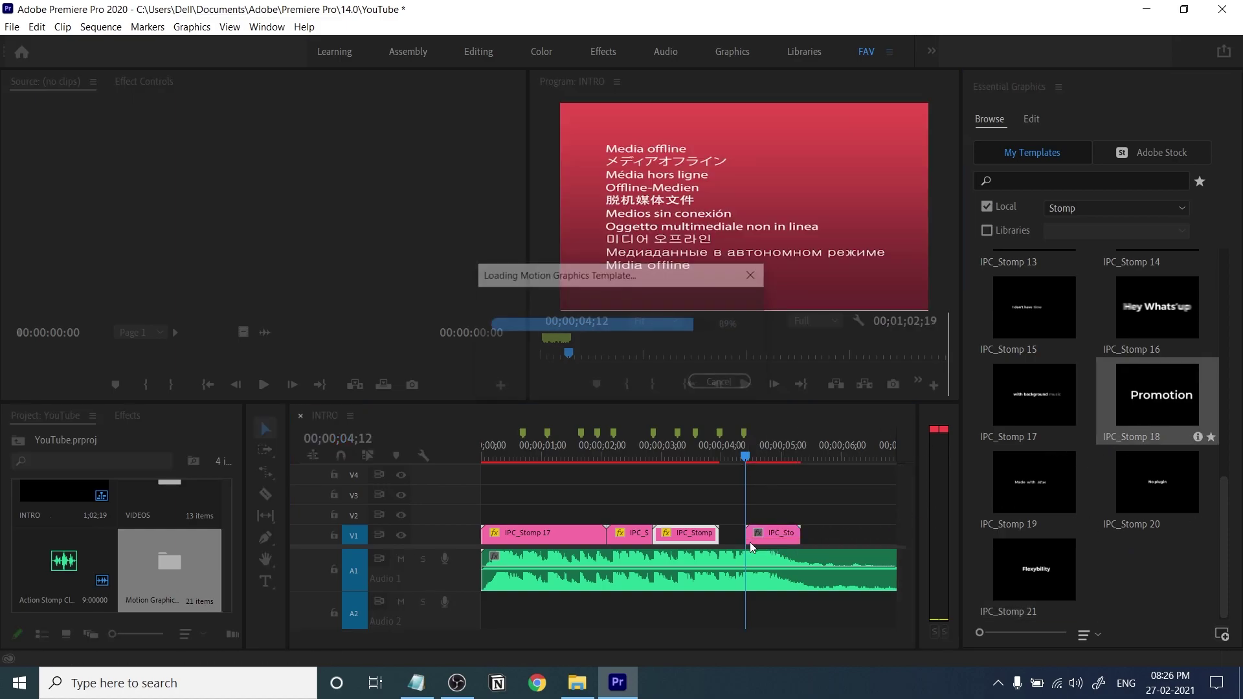
{"action": "right_click", "coordinate": [772, 535]}
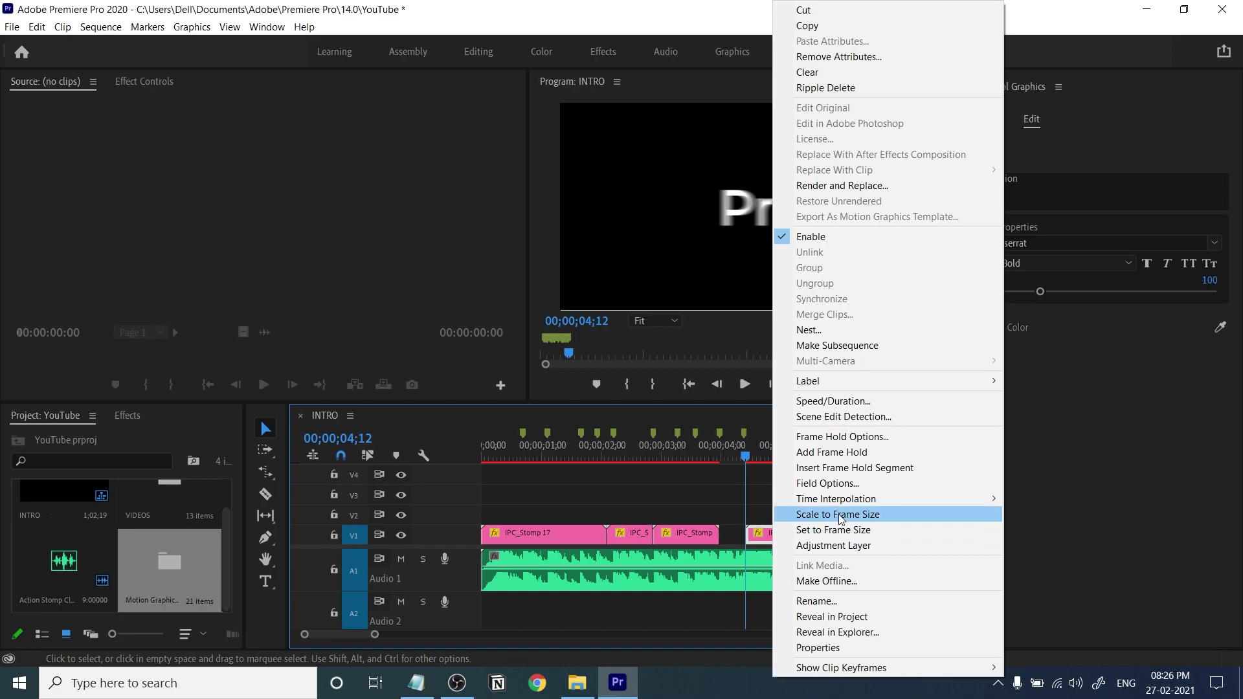
{"action": "left_click", "coordinate": [839, 515]}
Play and scrub through the Promotion title, and return to the Stomp template library.
{"action": "key", "text": "space"}
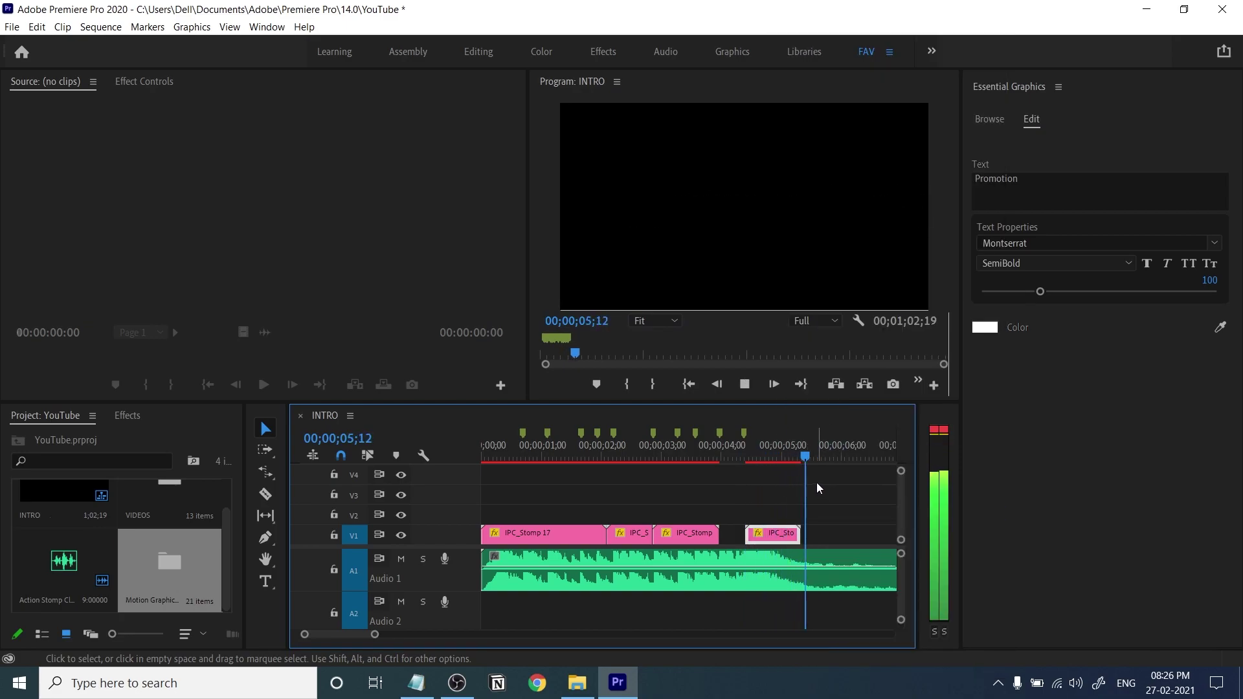
{"action": "key", "text": "space"}
{"action": "left_click_drag", "start_coordinate": [758, 458], "coordinate": [790, 476]}
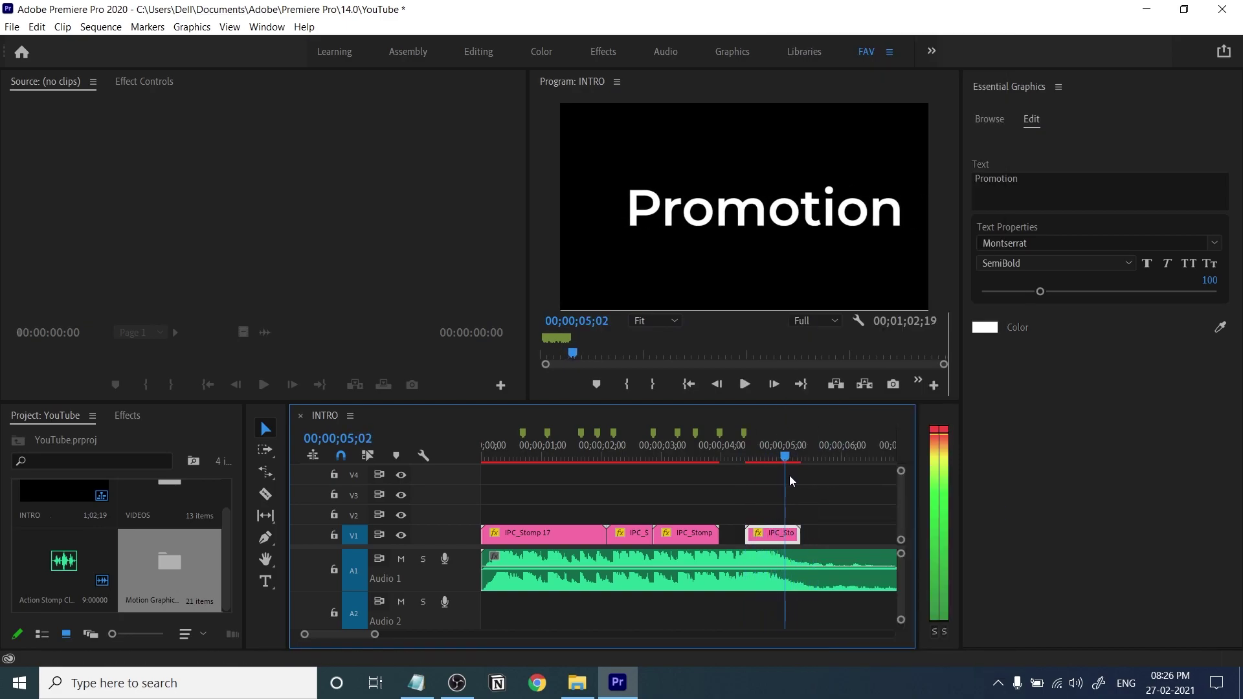
{"action": "left_click", "coordinate": [988, 120]}
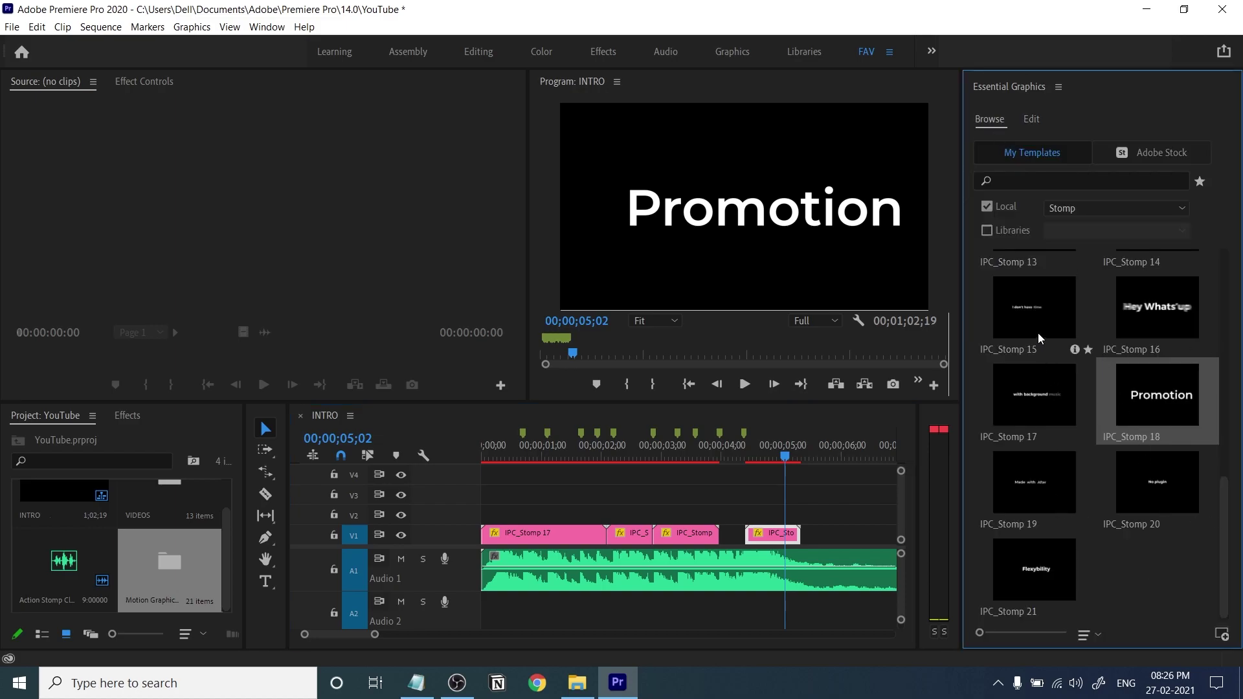
Play back the intro from the start of the IPC_Stomp 21 title through the Promotion title.
{"action": "left_click_drag", "start_coordinate": [680, 458], "coordinate": [652, 461]}
{"action": "key", "text": "space"}
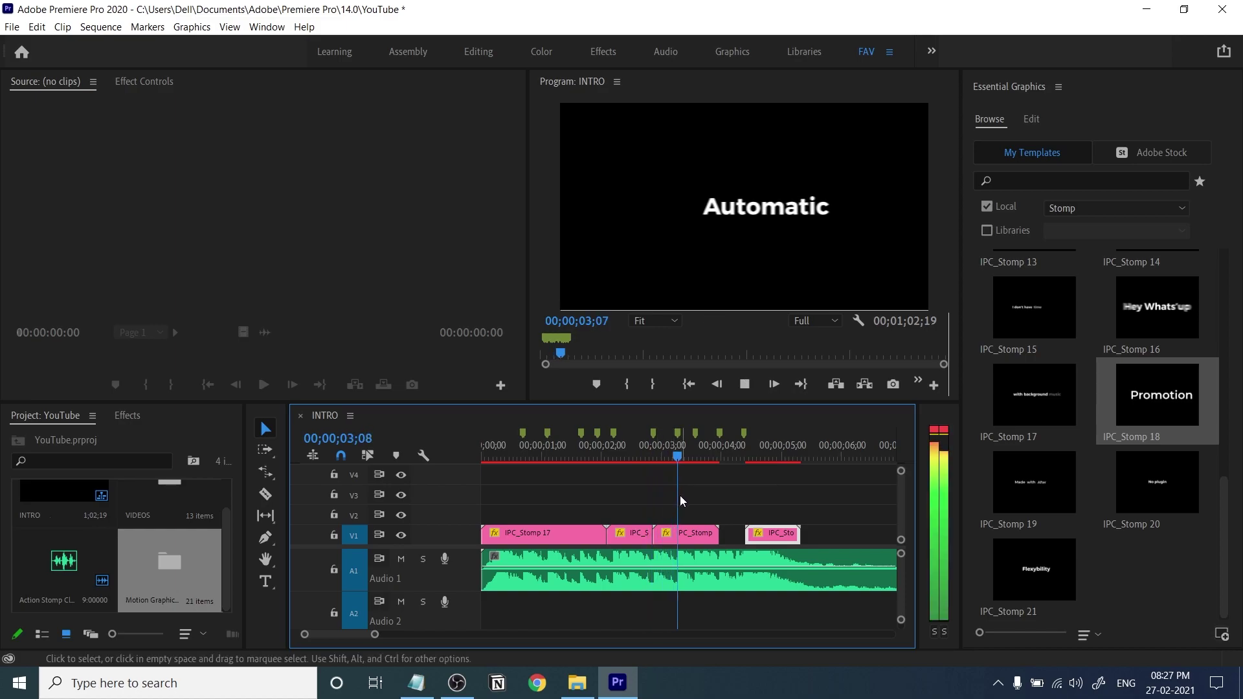
{"action": "key", "text": "space"}
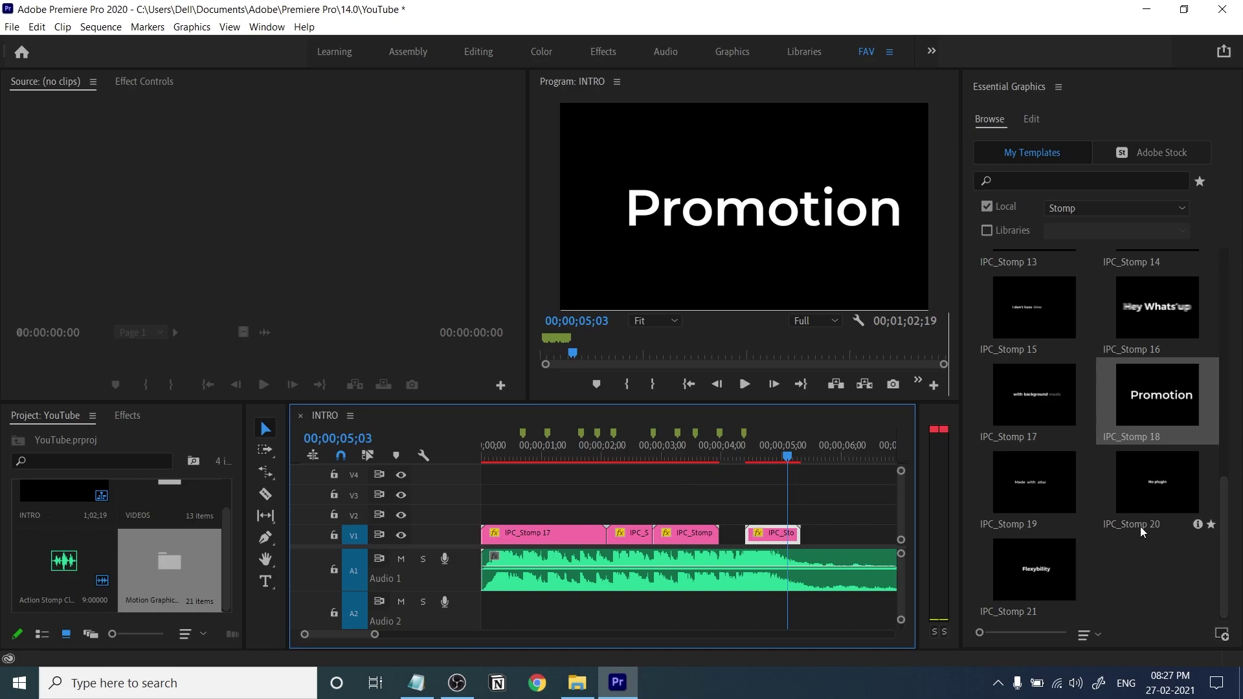
Examine the older title clips on V2 around 00;00;37;00, inspect the Attractive title's settings, and return to the gap before IPC_Stomp 18.
{"action": "key", "text": "shift+Right"}
{"action": "key", "text": "shift+Right"}
{"action": "key", "text": "shift+Right"}
{"action": "key", "text": "shift+Right"}
{"action": "key", "text": "shift+Right"}
{"action": "key", "text": "shift+Right"}
{"action": "key", "text": "shift+Right"}
{"action": "key", "text": "shift+Right"}
{"action": "key", "text": "shift+Right"}
{"action": "key", "text": "shift+Right"}
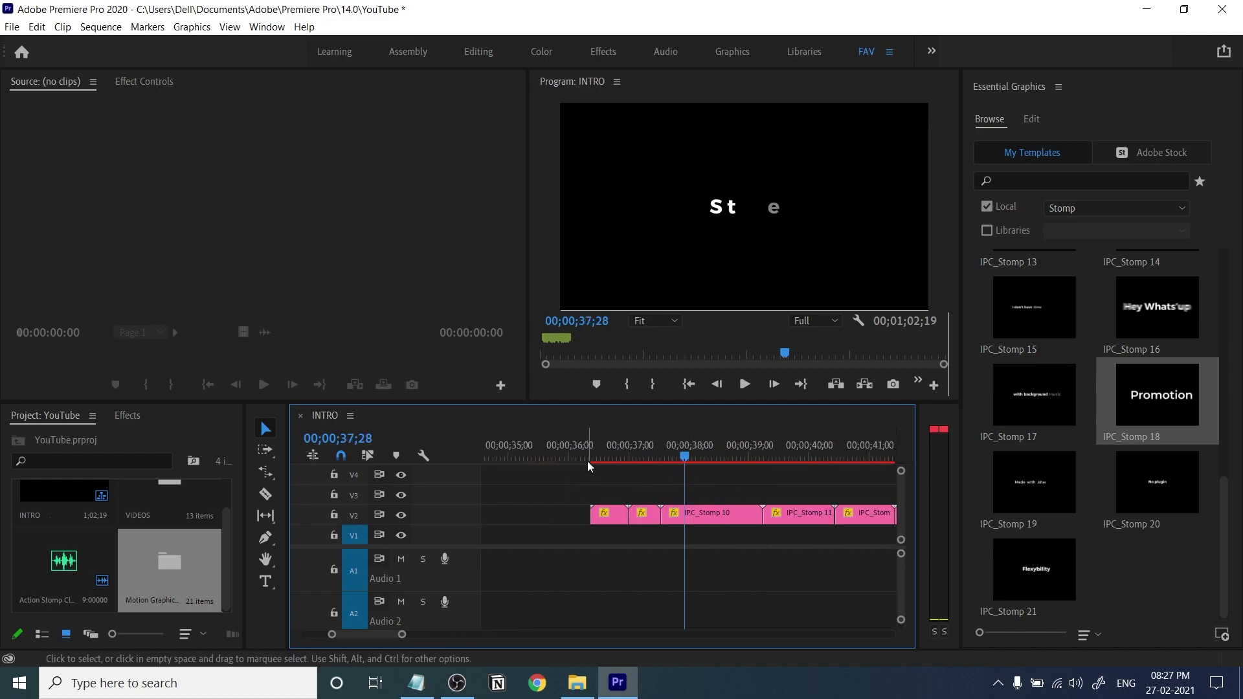
{"action": "left_click", "coordinate": [609, 458]}
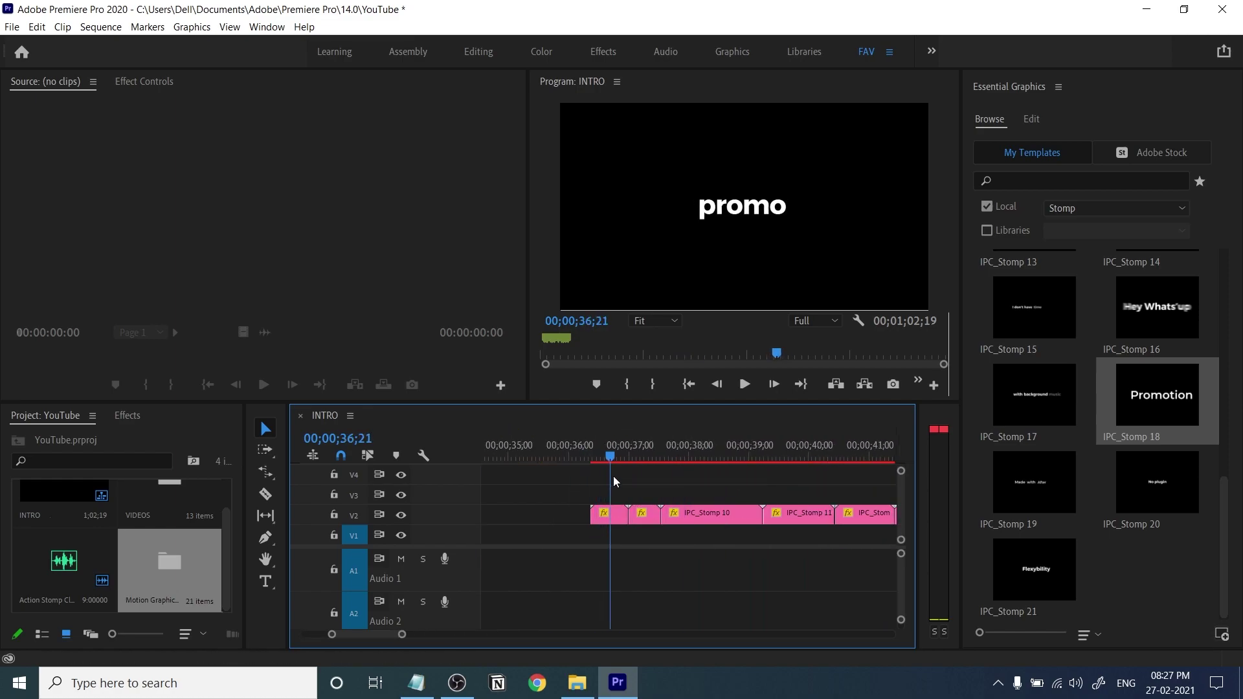
{"action": "left_click_drag", "start_coordinate": [635, 488], "coordinate": [646, 518]}
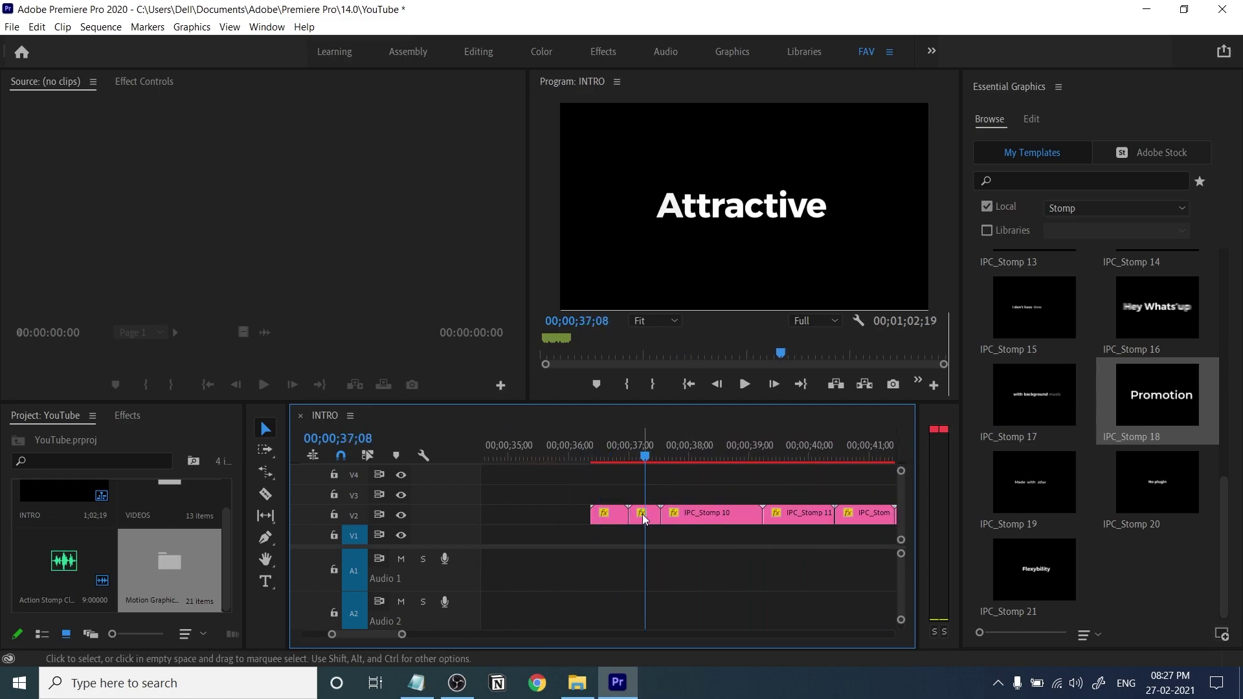
{"action": "left_click", "coordinate": [646, 519]}
{"action": "key", "text": "equal"}
{"action": "key", "text": "equal"}
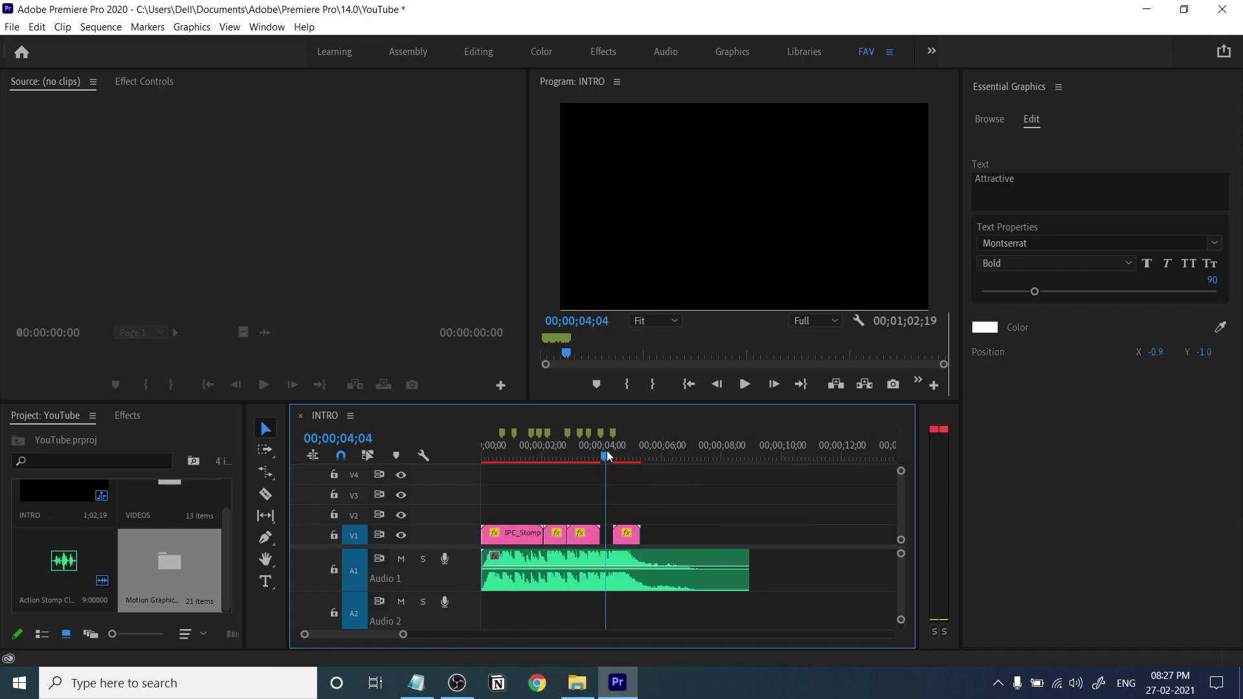
Add the IPC_Stomp 09 title on V2 at the end of IPC_Stomp 21, rate-stretch it to the start of IPC_Stomp 18, and play it.
{"action": "left_click", "coordinate": [989, 118]}
{"action": "scroll", "coordinate": [1071, 448], "scroll_direction": "down", "scroll_amount": 3}
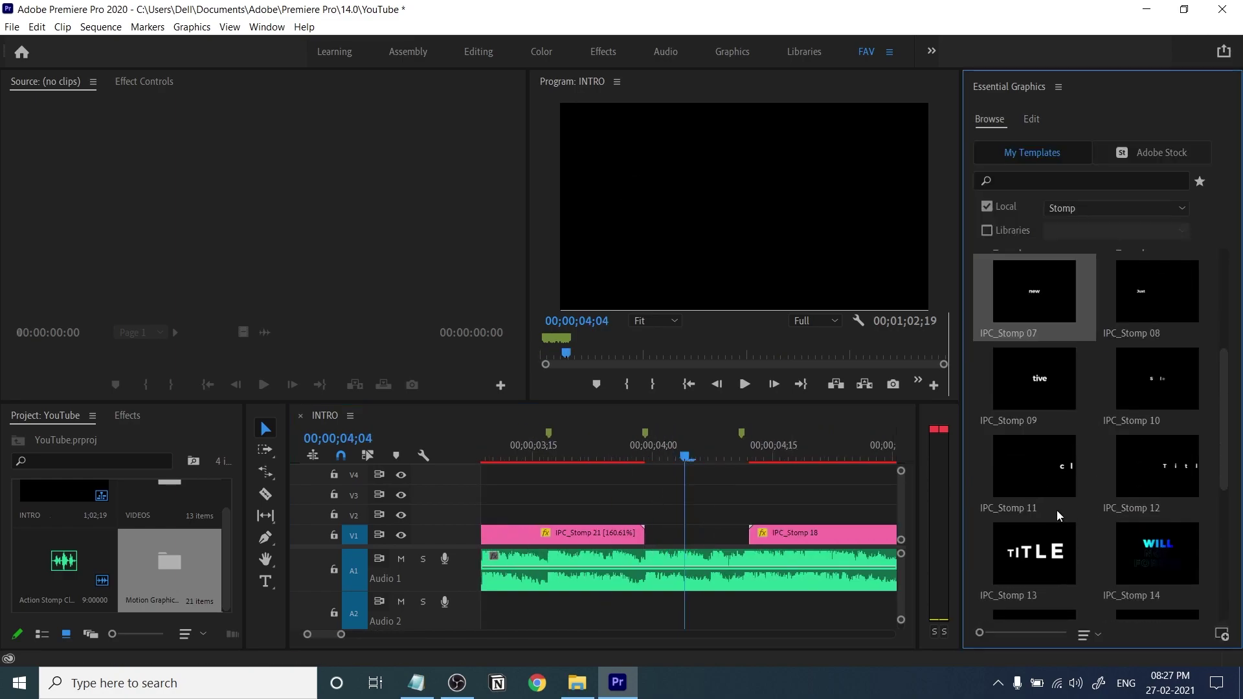
{"action": "left_click_drag", "start_coordinate": [1031, 409], "coordinate": [648, 515]}
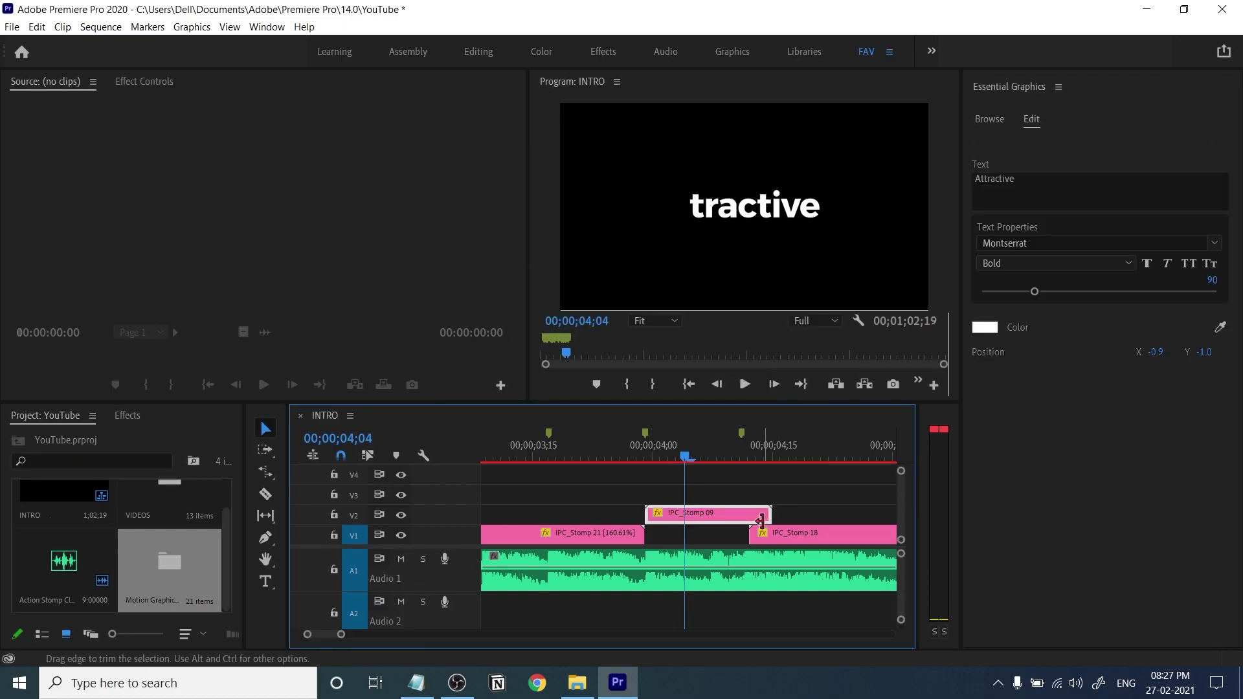
{"action": "left_click_drag", "start_coordinate": [770, 515], "coordinate": [749, 515]}
{"action": "key", "text": "v"}
{"action": "left_click", "coordinate": [611, 445]}
{"action": "key", "text": "space"}
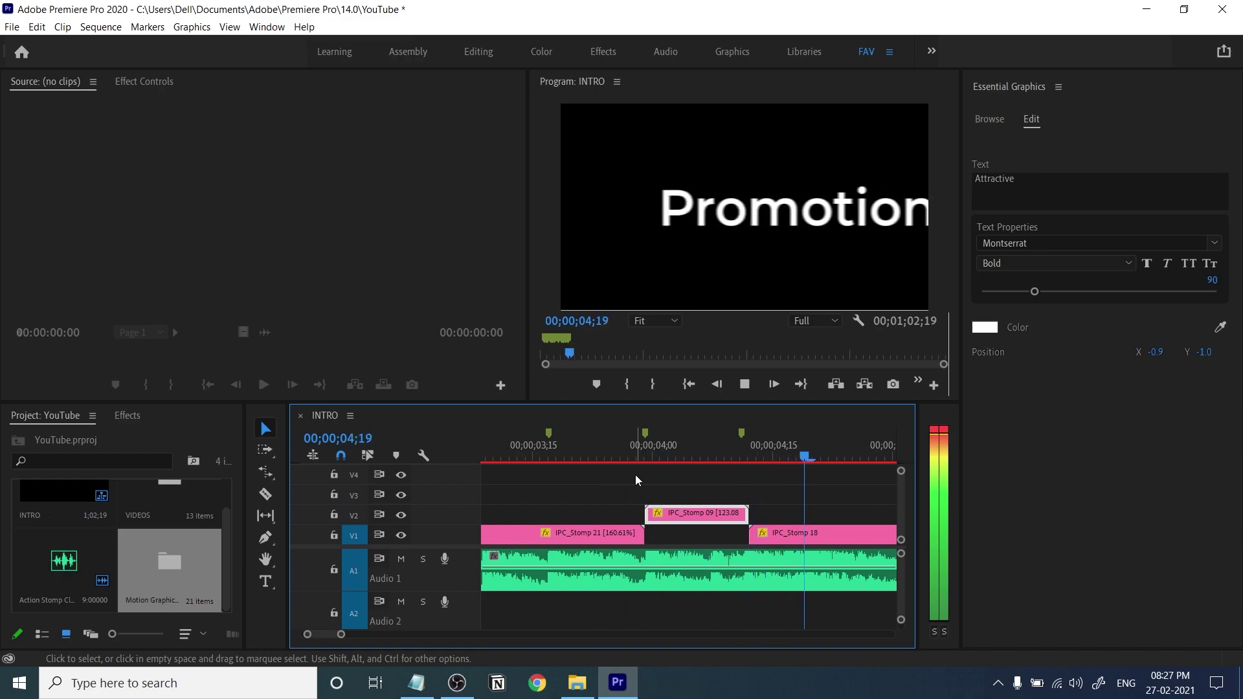
{"action": "key", "text": "space"}
Move the IPC_Stomp 09 title to the marker where IPC_Stomp 02 ends, and shift IPC_Stomp 21 along V1 to follow it.
{"action": "key", "text": "minus"}
{"action": "key", "text": "minus"}
{"action": "key", "text": "minus"}
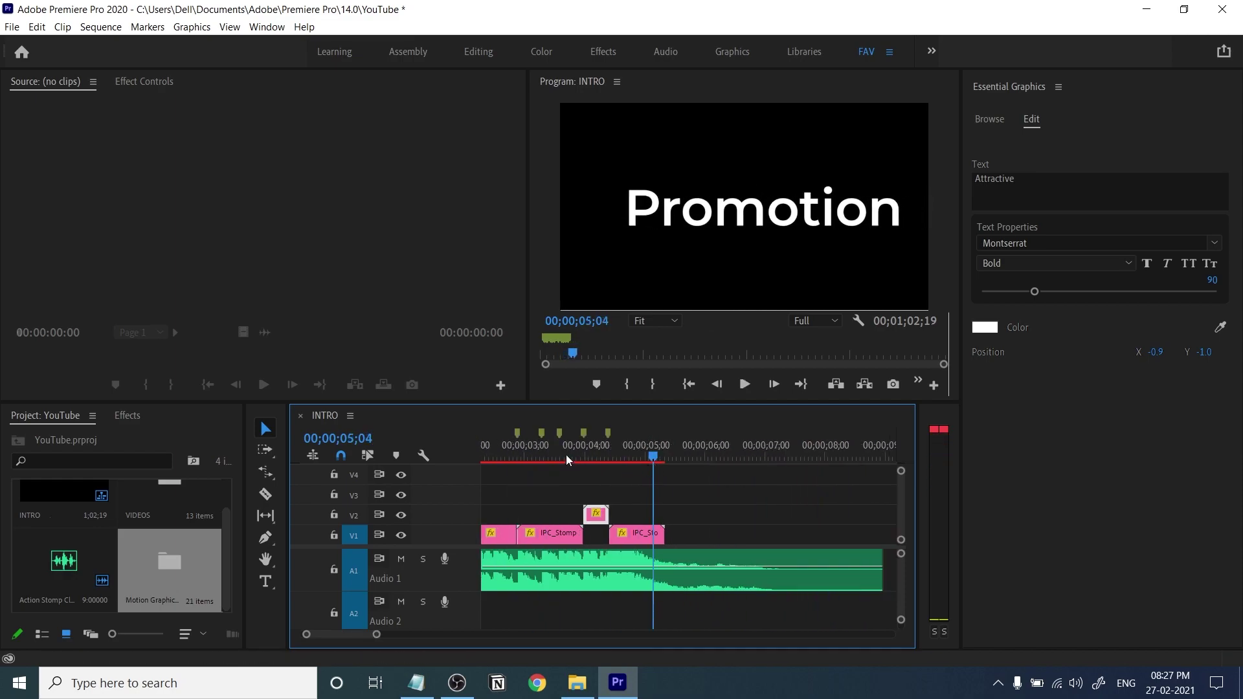
{"action": "left_click_drag", "start_coordinate": [526, 455], "coordinate": [521, 455]}
{"action": "key", "text": "equal"}
{"action": "left_click", "coordinate": [691, 460]}
{"action": "mouse_move", "coordinate": [713, 475]}
{"action": "left_mouse_down"}
{"action": "mouse_move", "coordinate": [670, 467]}
{"action": "mouse_move", "coordinate": [694, 480]}
{"action": "left_mouse_up"}
{"action": "key", "text": "minus"}
{"action": "key", "text": "equal"}
{"action": "key", "text": "minus"}
{"action": "left_click_drag", "start_coordinate": [735, 518], "coordinate": [708, 543]}
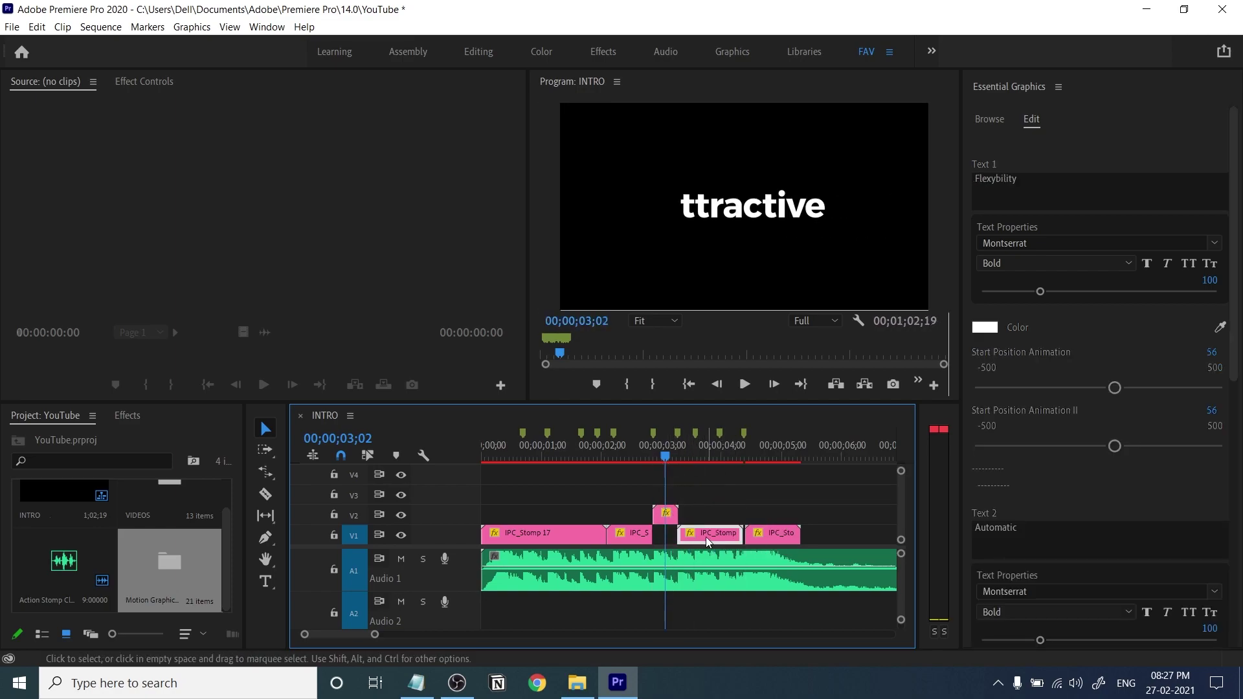
Align the end of IPC_Stomp 21 with the start of IPC_Stomp 18, and move IPC_Stomp 09 down to V1 after IPC_Stomp 02.
{"action": "key", "text": "equal"}
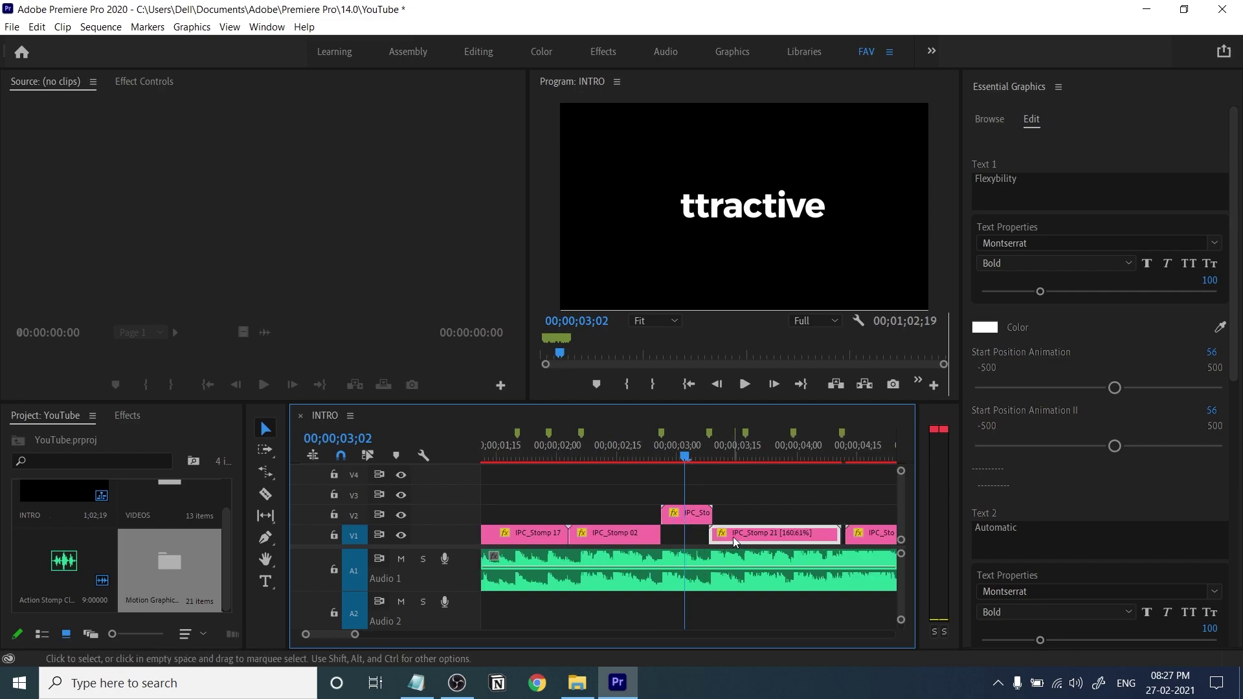
{"action": "left_click_drag", "start_coordinate": [839, 538], "coordinate": [818, 539]}
{"action": "left_click_drag", "start_coordinate": [685, 513], "coordinate": [686, 530]}
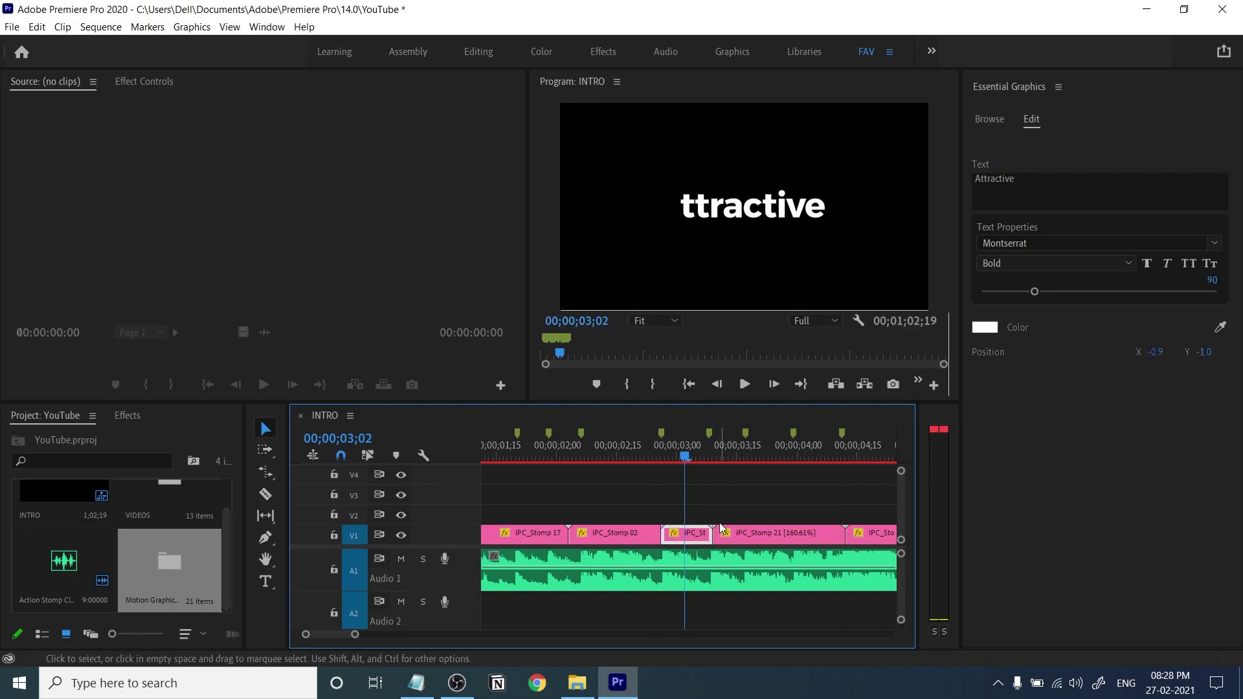
Play back the whole title sequence from the beginning to the end of the Promotion title.
{"action": "key", "text": "minus"}
{"action": "key", "text": "minus"}
{"action": "key", "text": "Home"}
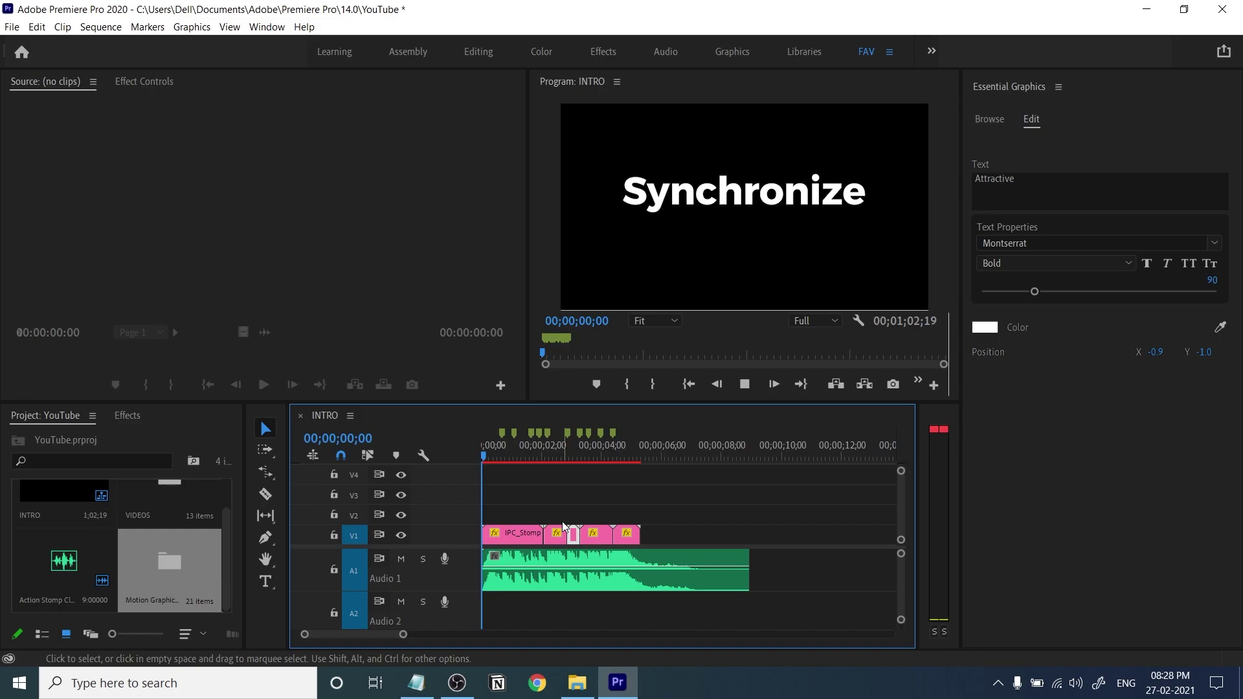
{"action": "key", "text": "equal"}
{"action": "key", "text": "space"}
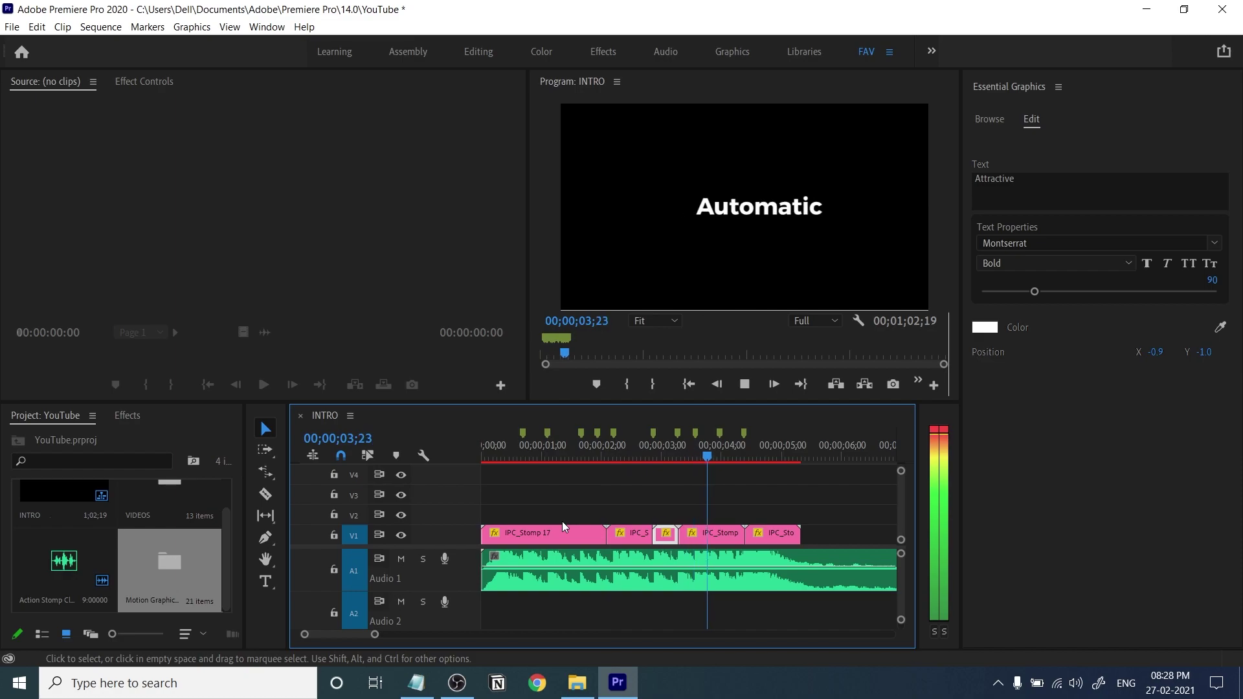
{"action": "key", "text": "space"}
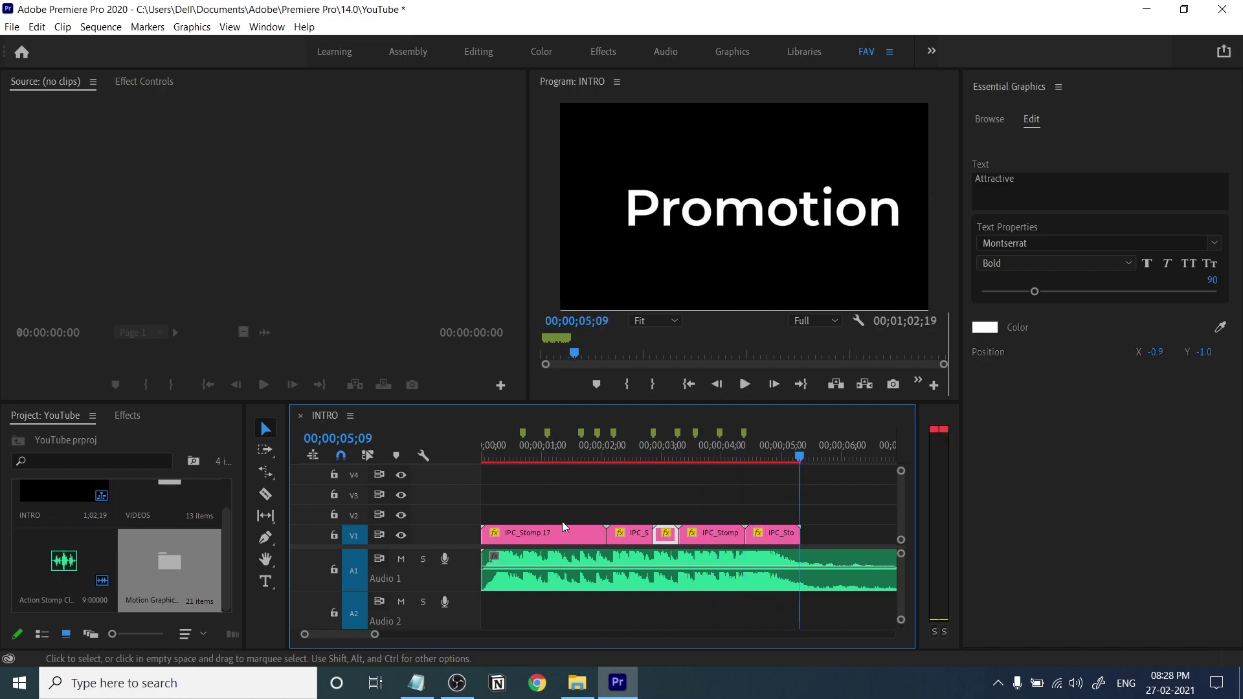
Delete the leftover clips far beyond the intro, save the project, and play the opening titles.
{"action": "left_click", "coordinate": [691, 501]}
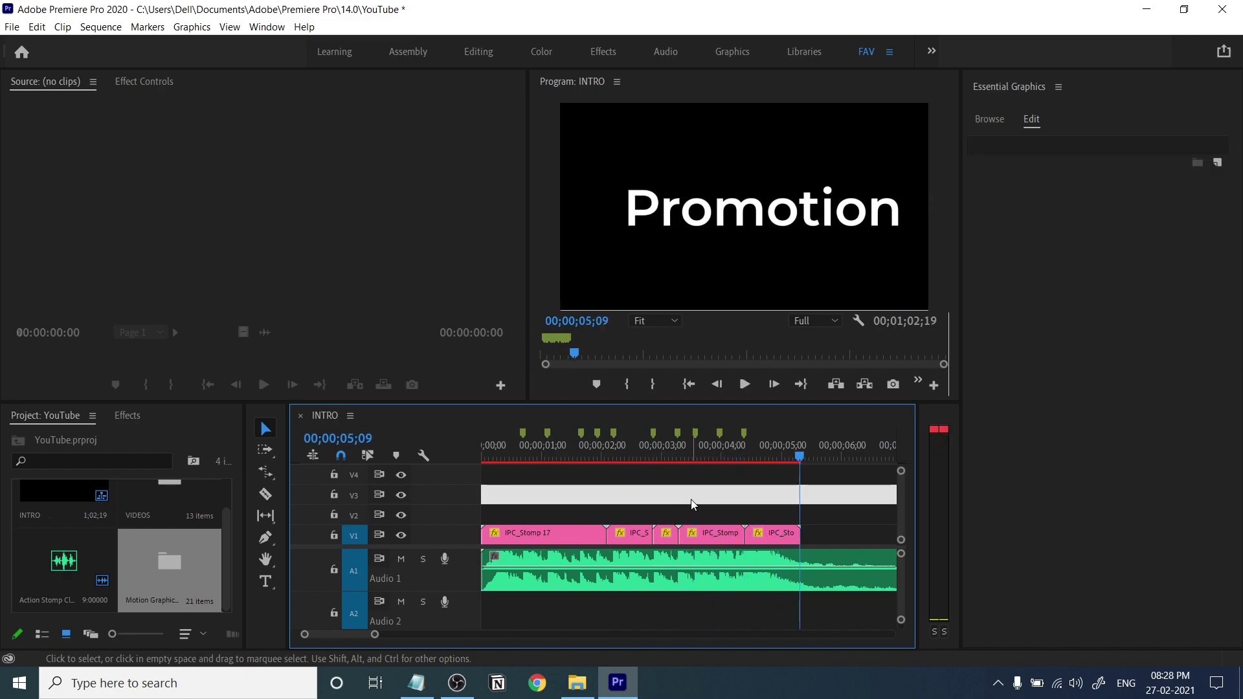
{"action": "key", "text": "minus"}
{"action": "key", "text": "minus"}
{"action": "key", "text": "minus"}
{"action": "key", "text": "minus"}
{"action": "left_click_drag", "start_coordinate": [770, 475], "coordinate": [547, 582]}
{"action": "key", "text": "Delete"}
{"action": "key", "text": "equal"}
{"action": "key", "text": "equal"}
{"action": "key", "text": "equal"}
{"action": "key", "text": "equal"}
{"action": "left_click_drag", "start_coordinate": [595, 459], "coordinate": [309, 518]}
{"action": "key", "text": "ctrl+s"}
{"action": "key", "text": "space"}
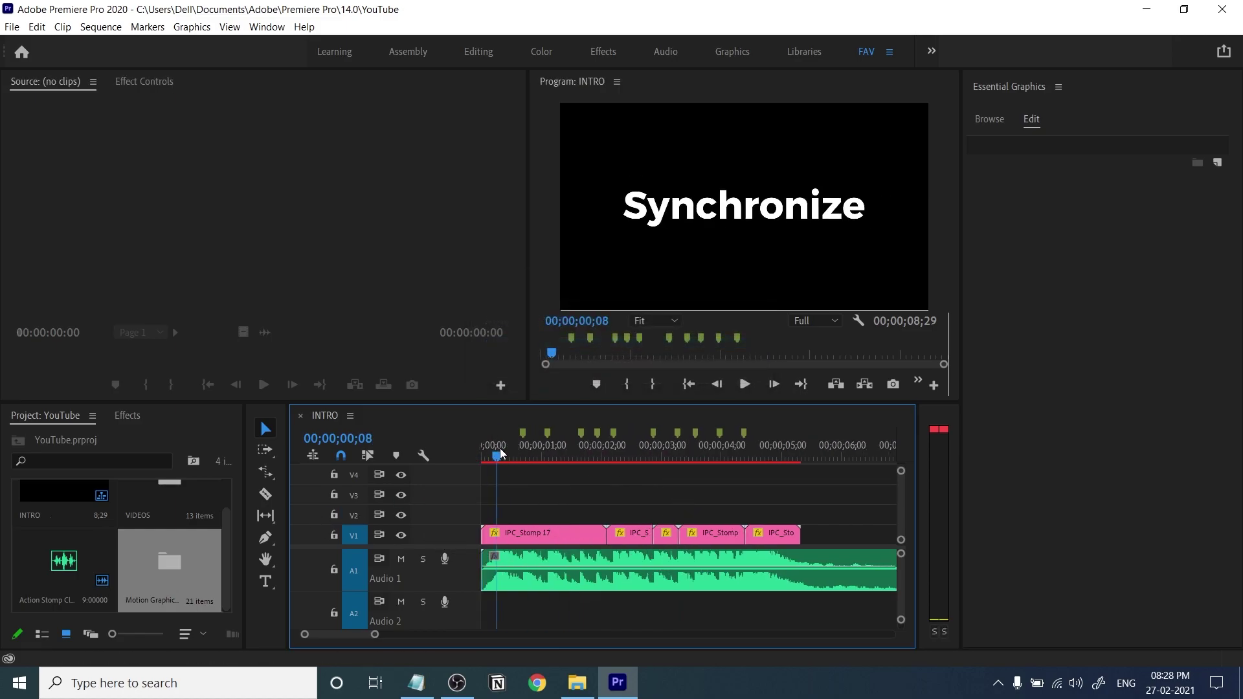
{"action": "key", "text": "space"}
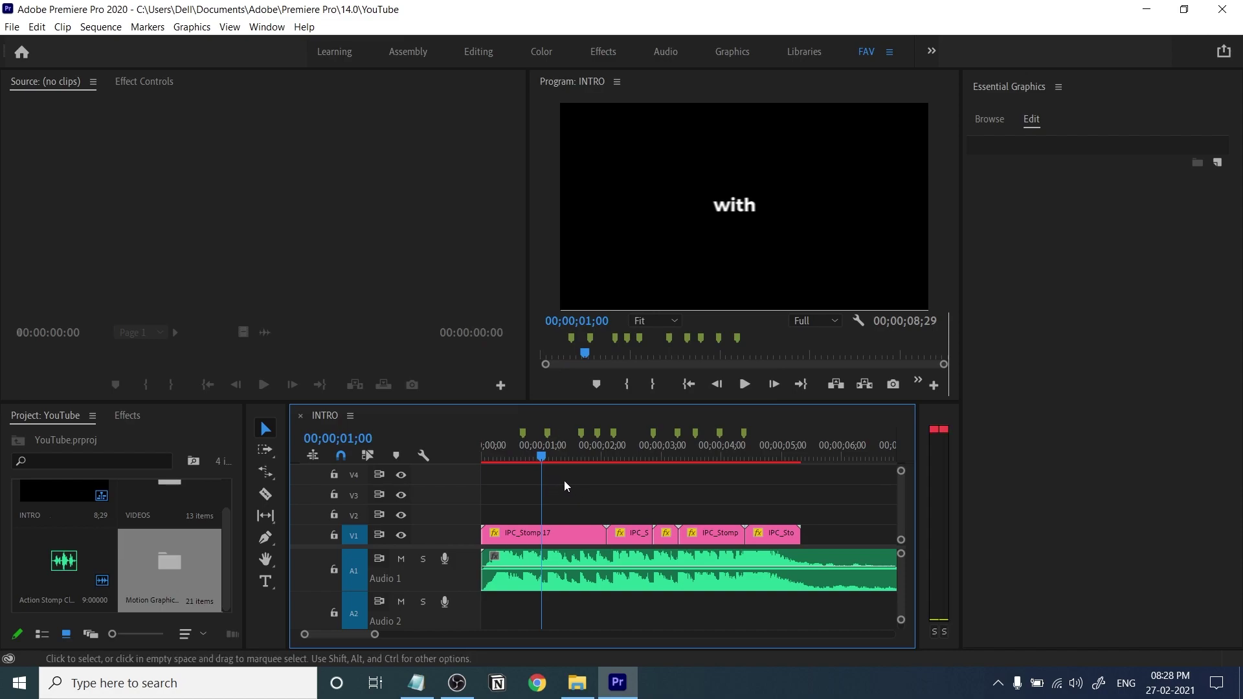
Move all five Stomp titles from V1 up to V2.
{"action": "scroll", "coordinate": [126, 556], "scroll_direction": "up", "scroll_amount": 1}
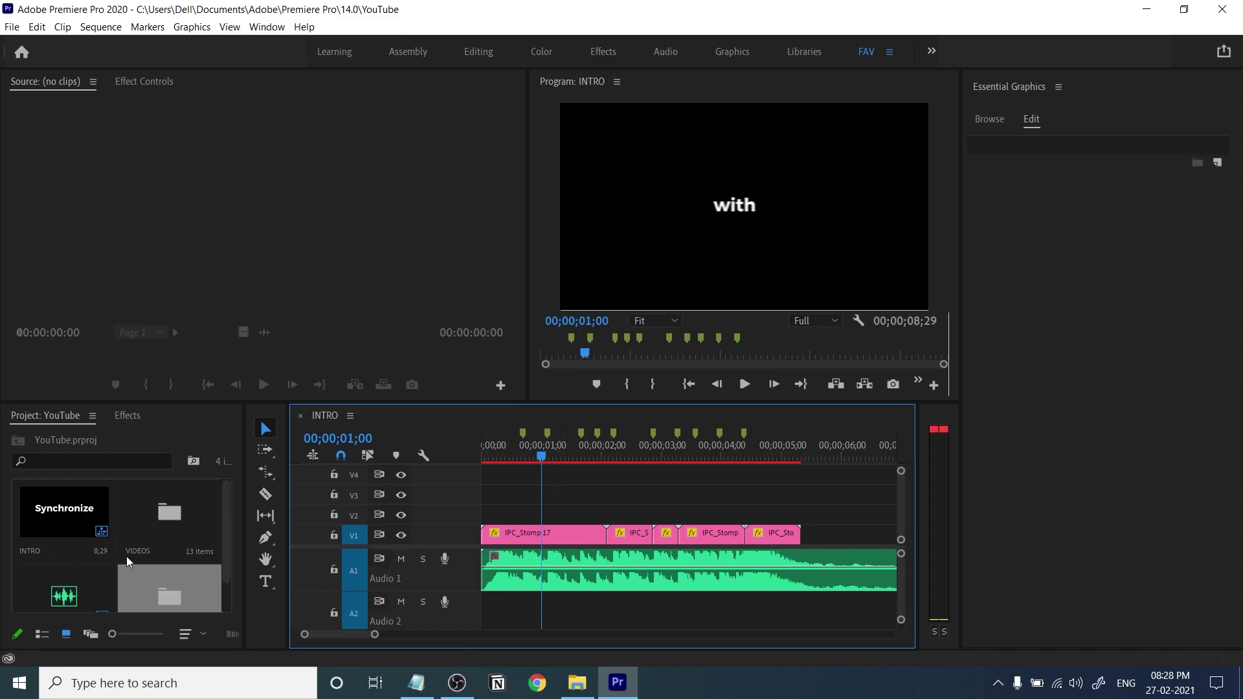
{"action": "left_click", "coordinate": [179, 488]}
{"action": "left_click", "coordinate": [553, 536]}
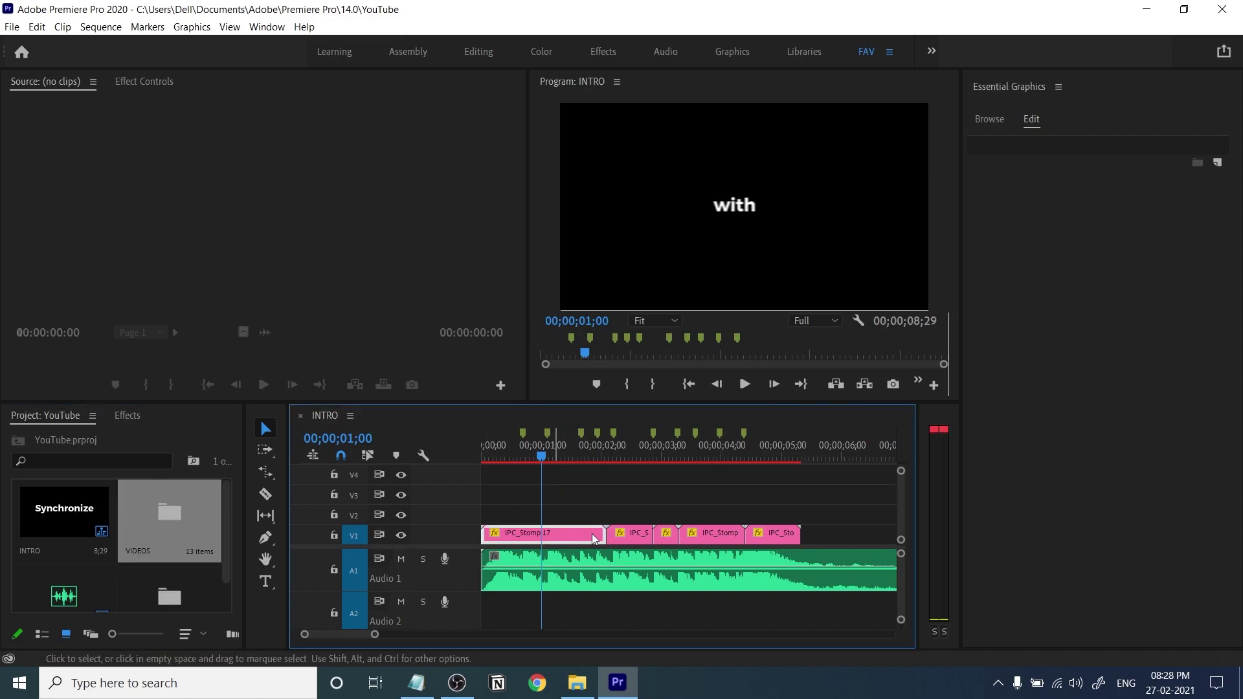
{"action": "left_click_drag", "start_coordinate": [800, 510], "coordinate": [519, 516]}
{"action": "left_click", "coordinate": [570, 476]}
{"action": "key", "text": "space"}
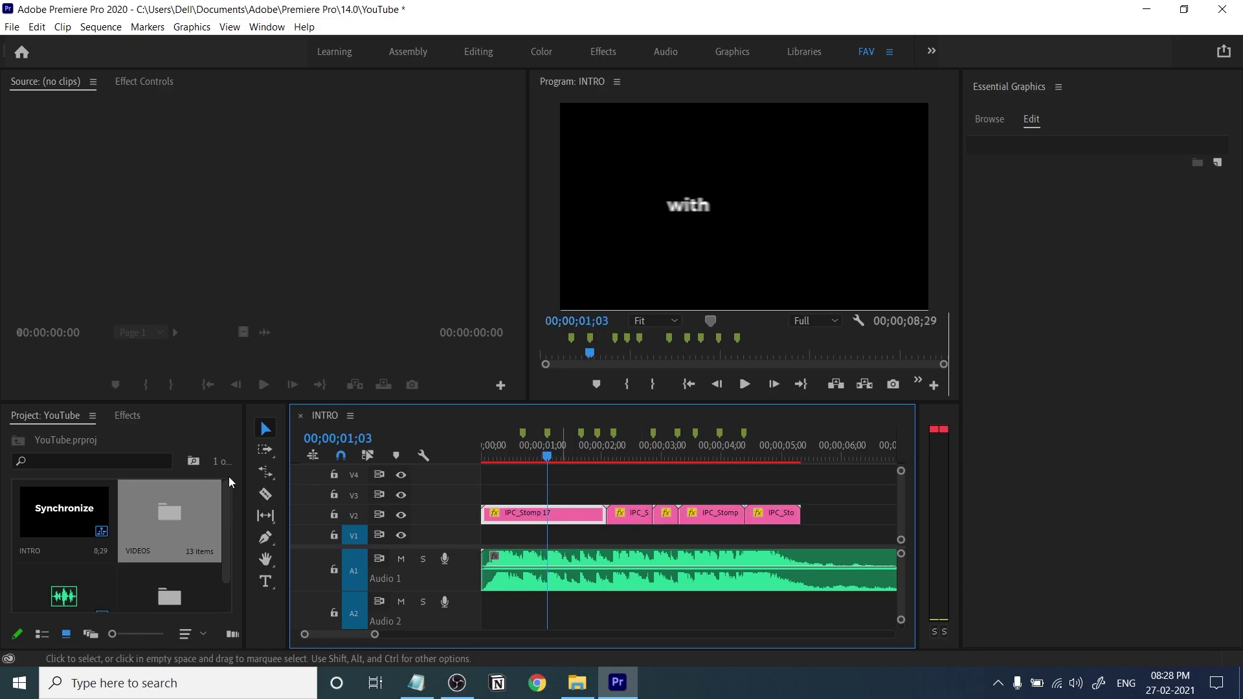
Open the VIDEOS bin, dock it as its own panel between the Source and Program monitors, and widen it.
{"action": "double_click", "coordinate": [171, 515]}
{"action": "left_click", "coordinate": [171, 421]}
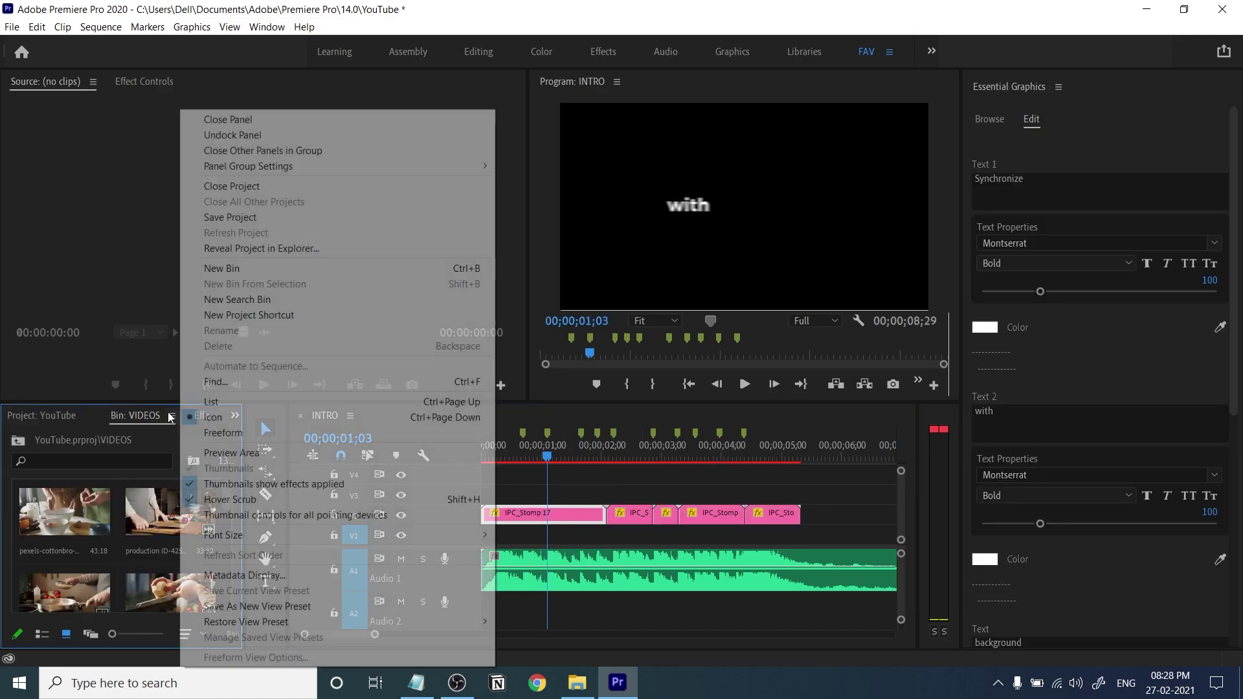
{"action": "left_click", "coordinate": [250, 136]}
{"action": "left_click_drag", "start_coordinate": [54, 413], "coordinate": [480, 197]}
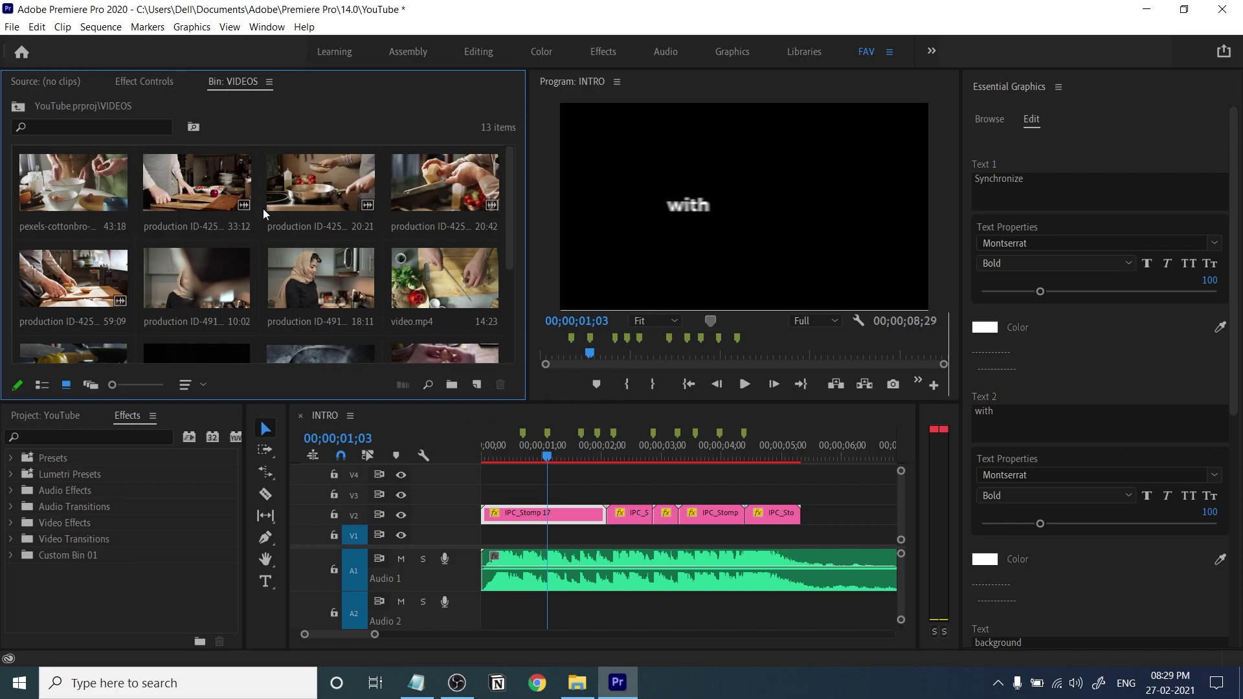
{"action": "left_click_drag", "start_coordinate": [253, 80], "coordinate": [518, 171]}
{"action": "left_click", "coordinate": [55, 81]}
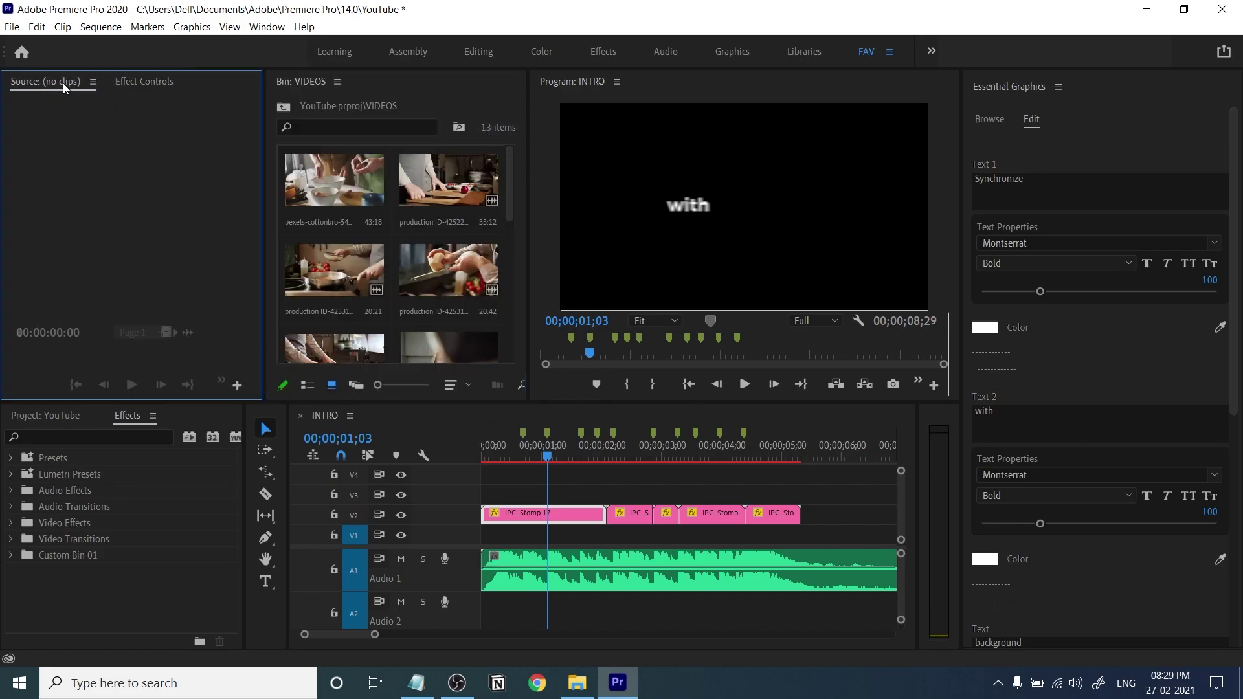
{"action": "left_click_drag", "start_coordinate": [528, 239], "coordinate": [565, 241]}
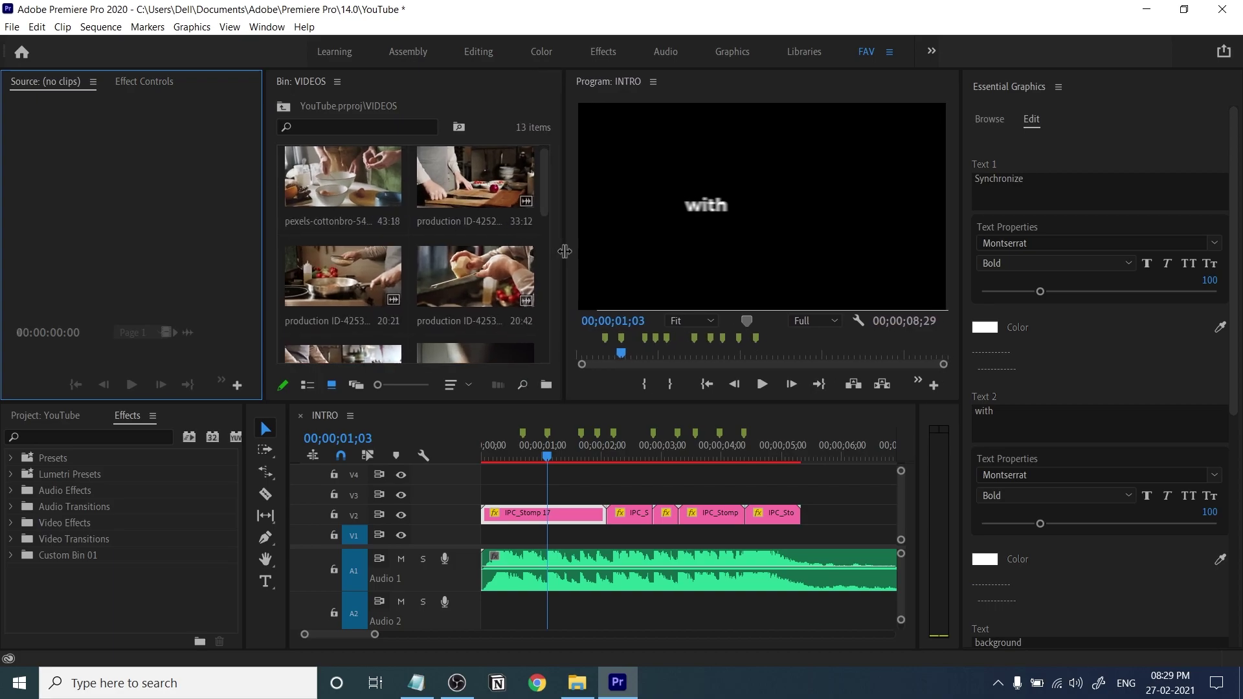
Find production ID-4912635.mp4 in the VIDEOS bin, open it in the Source monitor, and mark a 1:19 range ending at 00:00:02:17.
{"action": "scroll", "coordinate": [425, 287], "scroll_direction": "down", "scroll_amount": 2}
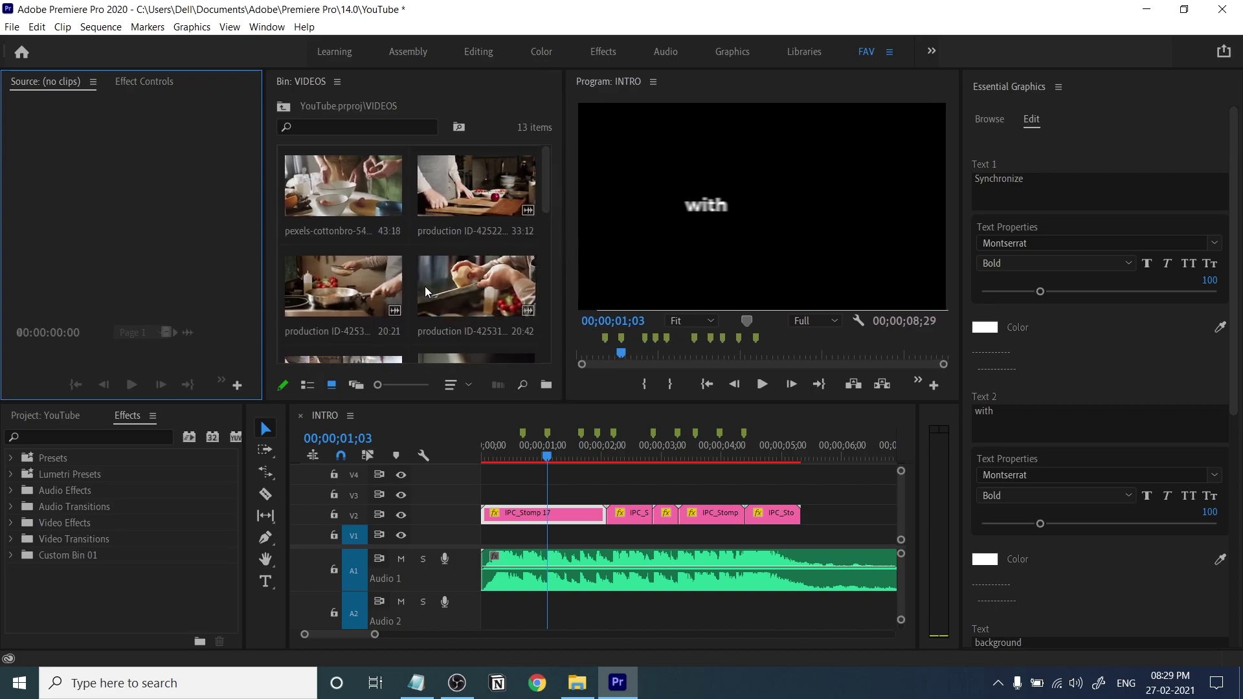
{"action": "scroll", "coordinate": [472, 282], "scroll_direction": "down", "scroll_amount": 2}
{"action": "scroll", "coordinate": [473, 282], "scroll_direction": "down", "scroll_amount": 3}
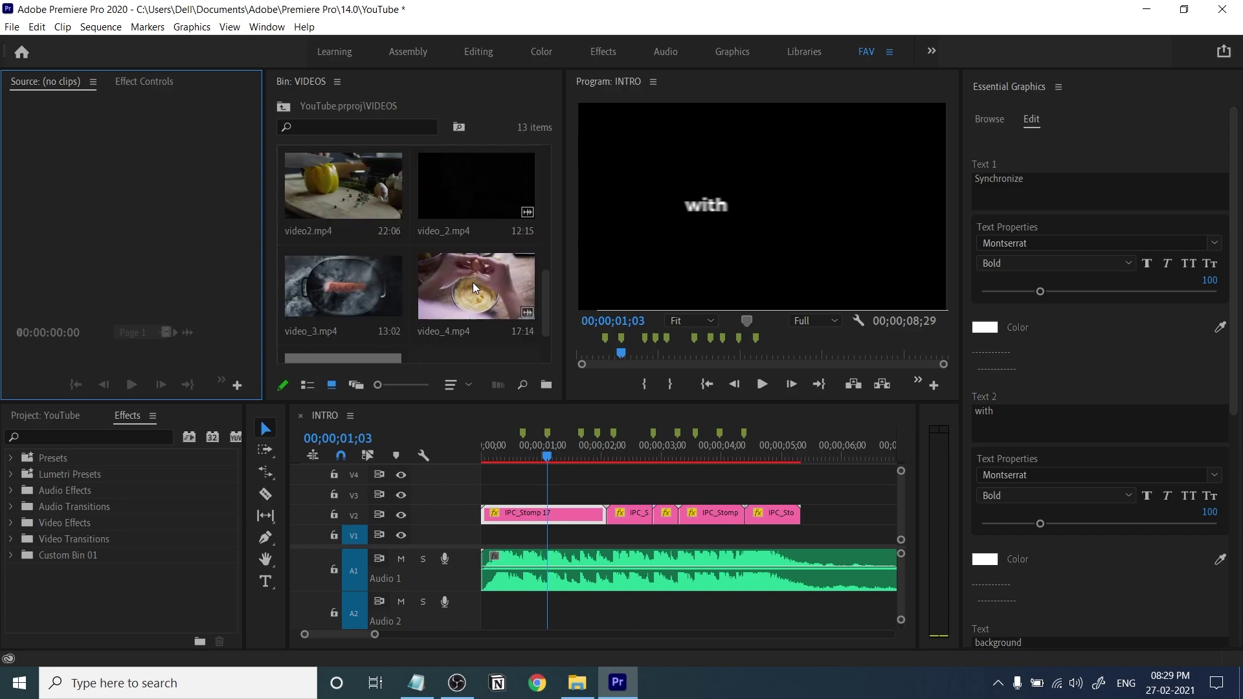
{"action": "scroll", "coordinate": [379, 235], "scroll_direction": "up", "scroll_amount": 4}
{"action": "left_click", "coordinate": [378, 234]}
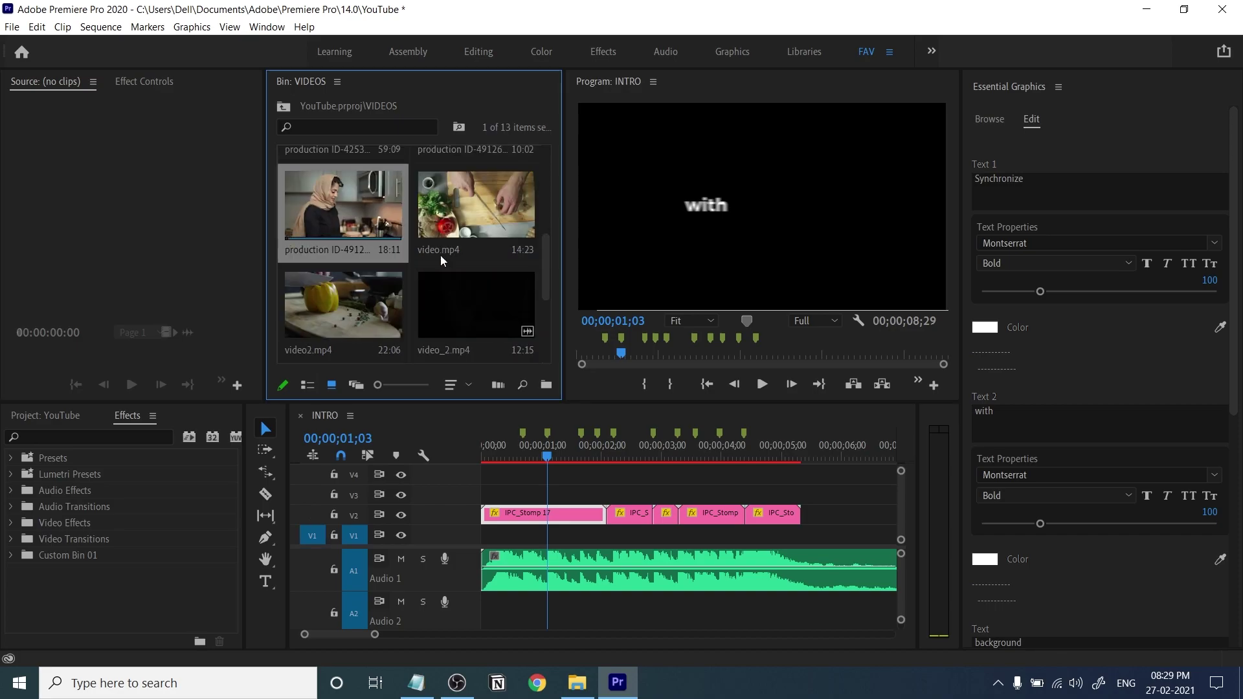
{"action": "scroll", "coordinate": [374, 286], "scroll_direction": "up", "scroll_amount": 2}
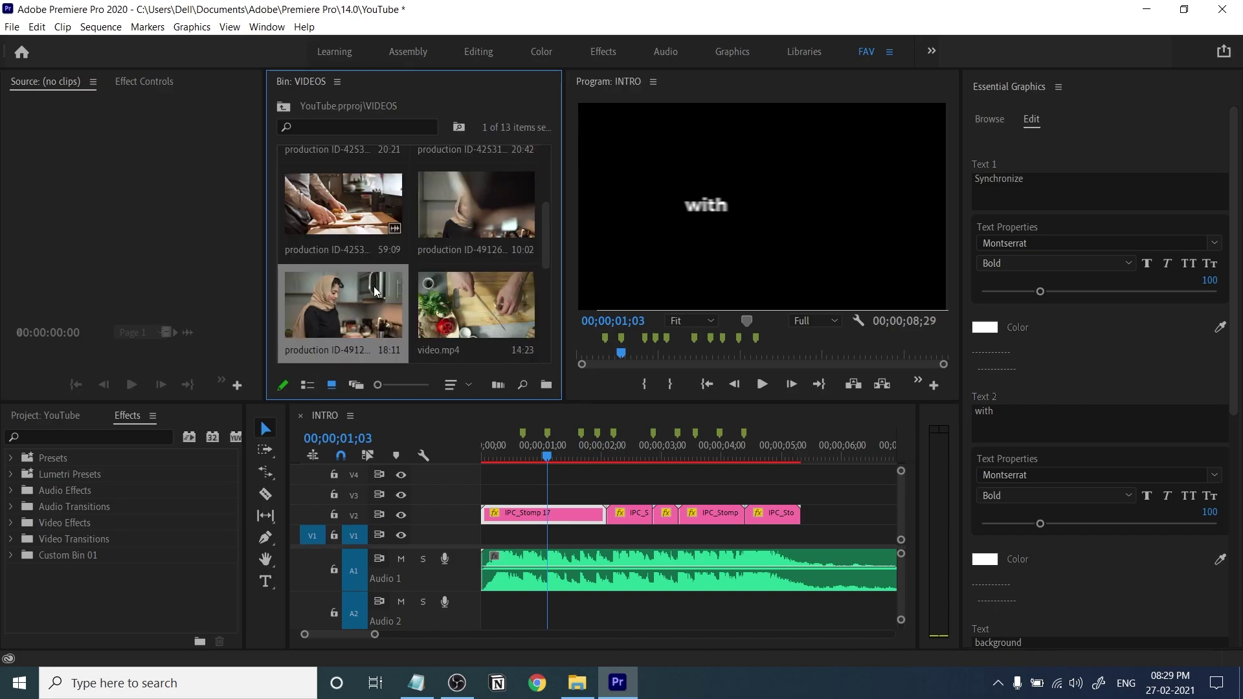
{"action": "double_click", "coordinate": [485, 191]}
{"action": "mouse_move", "coordinate": [63, 352]}
{"action": "left_mouse_down"}
{"action": "mouse_move", "coordinate": [28, 352]}
{"action": "mouse_move", "coordinate": [76, 358]}
{"action": "left_mouse_up"}
{"action": "key", "text": "i"}
{"action": "key", "text": "o"}
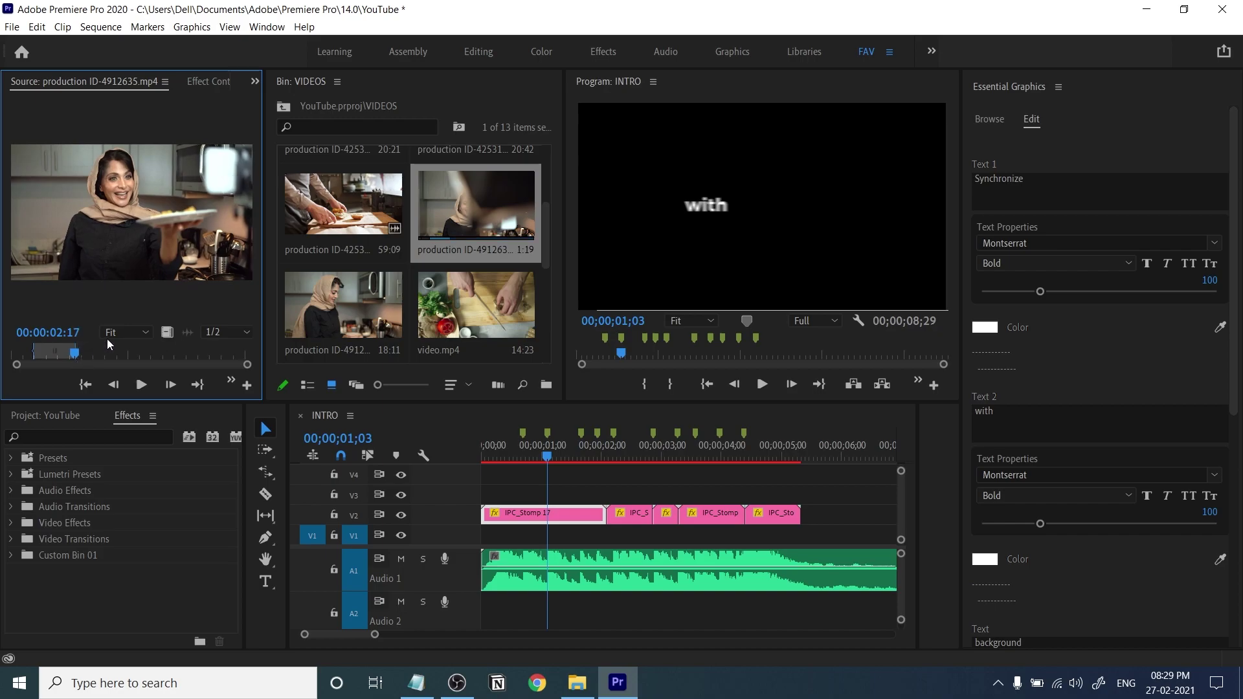
Place the marked production ID-4912635.mp4 footage on V1, starting at the last marker beneath the IPC_Stomp 18 title.
{"action": "left_click_drag", "start_coordinate": [169, 335], "coordinate": [852, 537]}
{"action": "left_click_drag", "start_coordinate": [770, 544], "coordinate": [770, 544]}
{"action": "left_click_drag", "start_coordinate": [770, 544], "coordinate": [771, 548]}
{"action": "left_click_drag", "start_coordinate": [845, 539], "coordinate": [878, 537]}
{"action": "key", "text": "minus"}
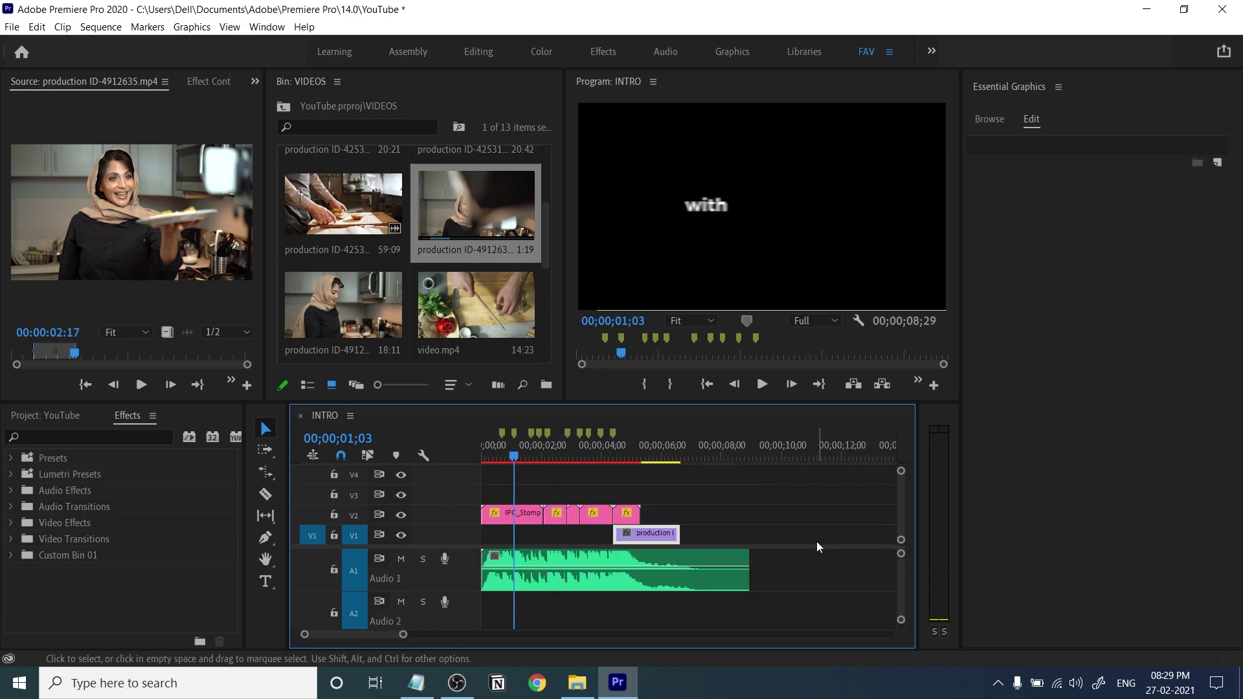
Scale the production ID-4912635.mp4 clip on V1 to the frame size and play it back beneath the Promotion title.
{"action": "left_click", "coordinate": [667, 449]}
{"action": "key", "text": "equal"}
{"action": "left_click", "coordinate": [586, 457]}
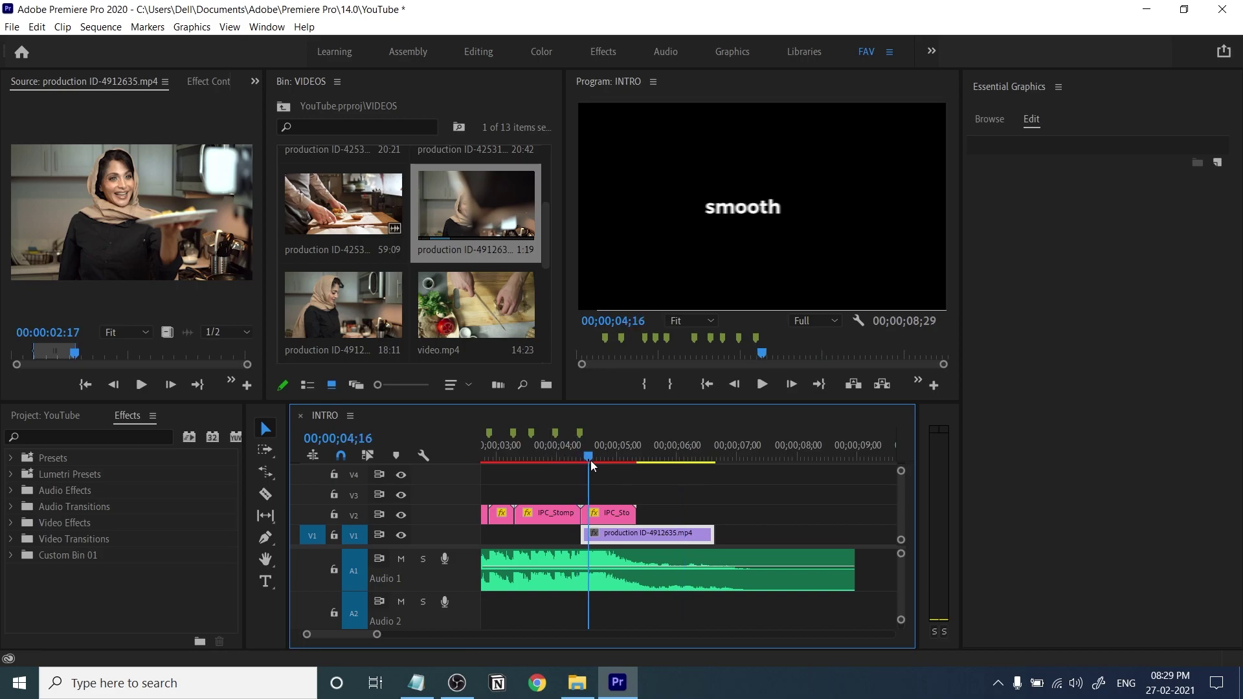
{"action": "key", "text": "space"}
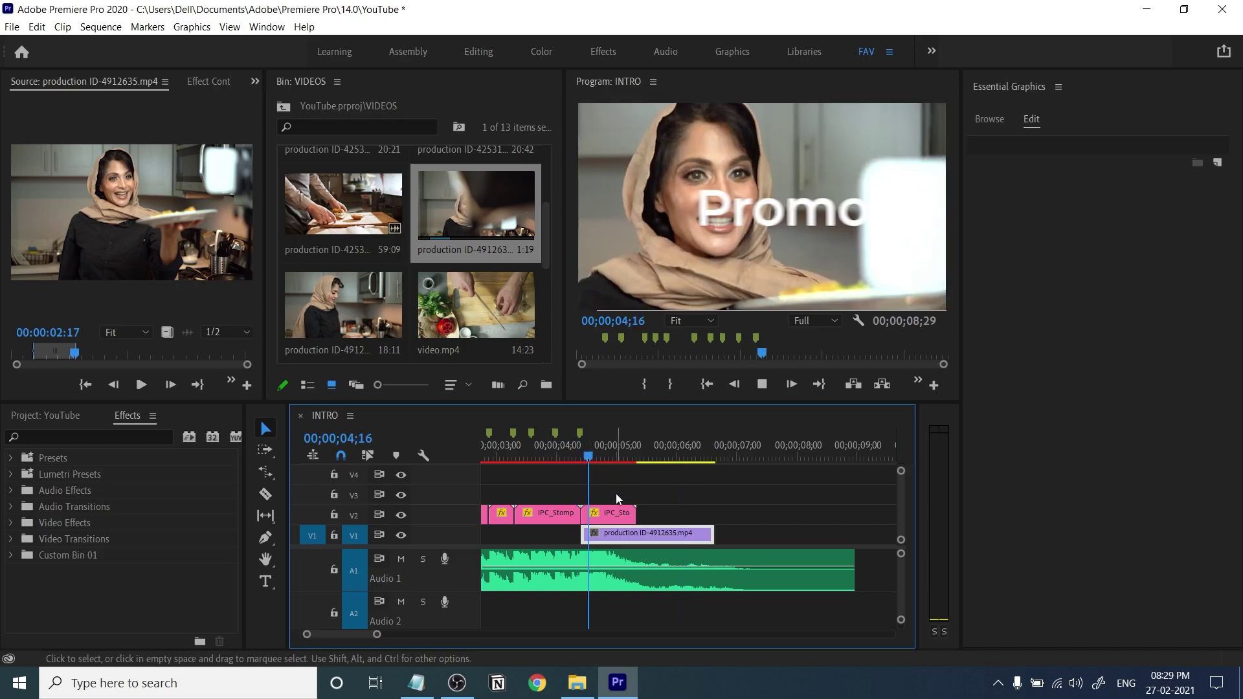
{"action": "right_click", "coordinate": [650, 537]}
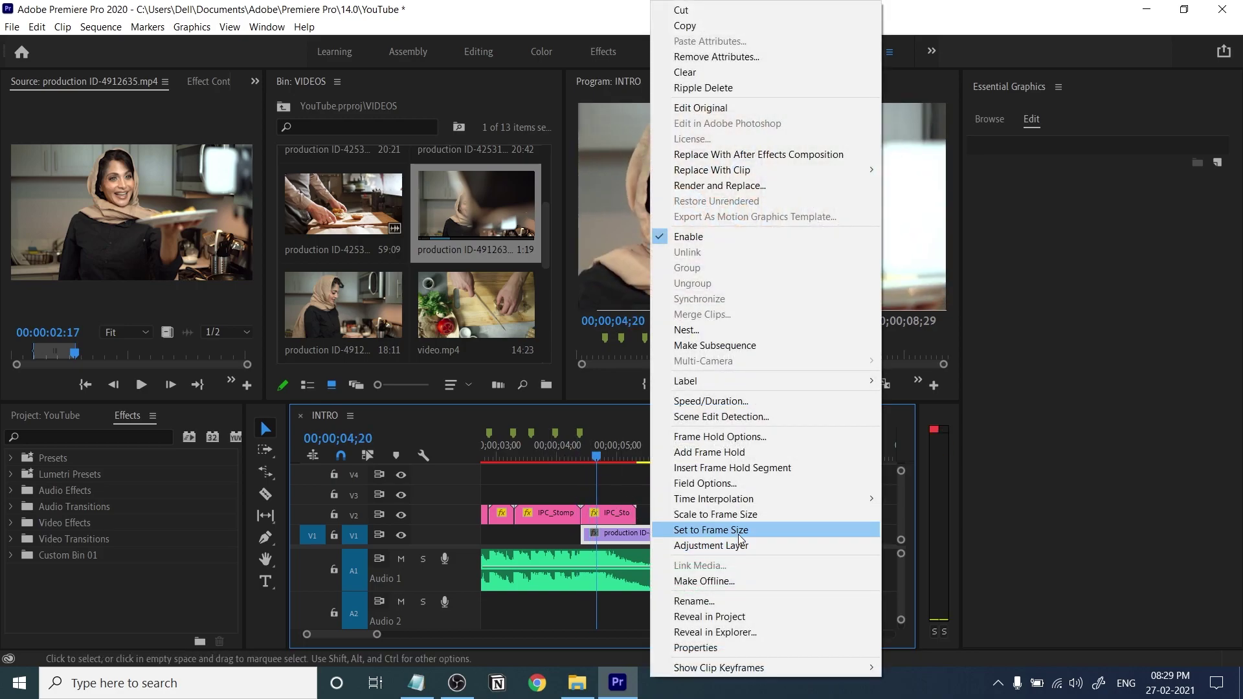
{"action": "left_click", "coordinate": [739, 516]}
{"action": "left_click_drag", "start_coordinate": [620, 445], "coordinate": [577, 458]}
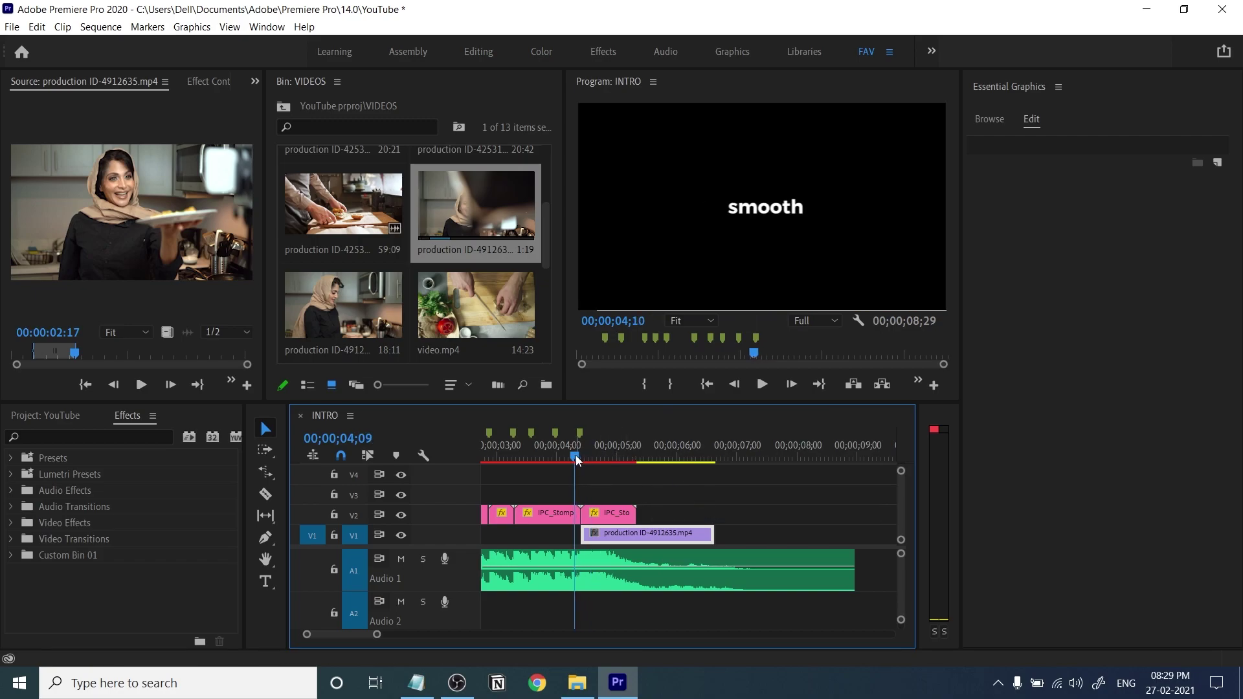
{"action": "key", "text": "space"}
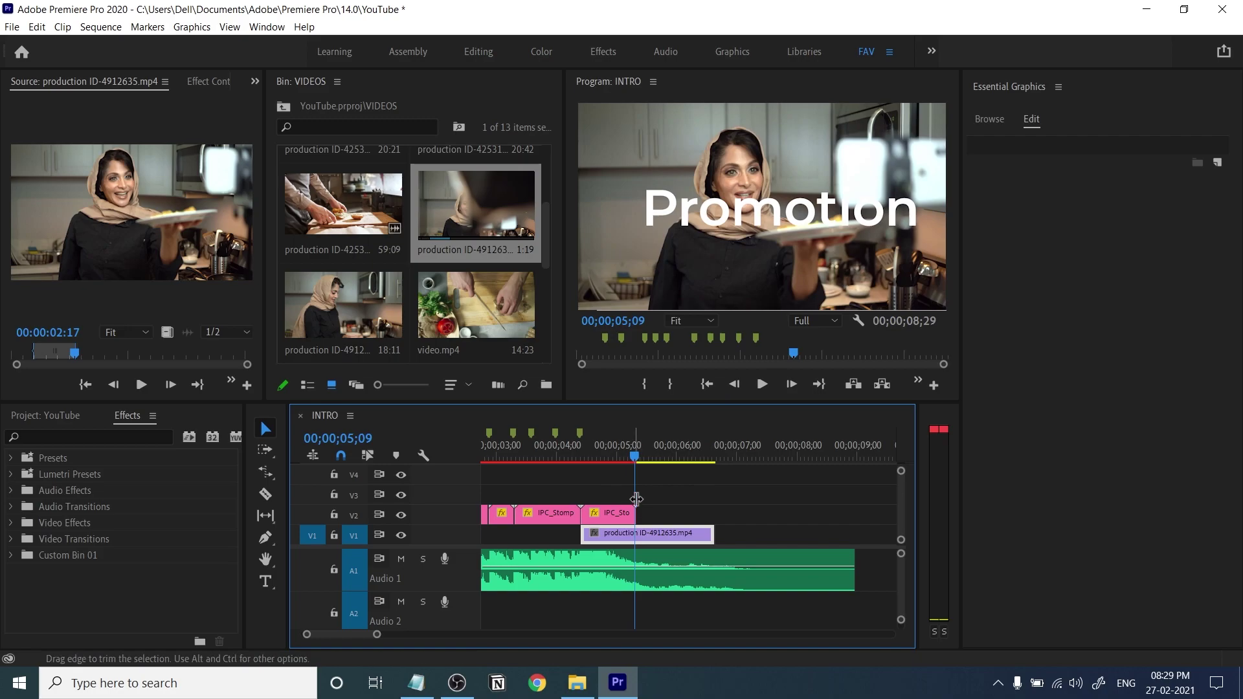
Split the IPC_Stomp 18 title on V2 at 00;00;05;06, near its end, and select the second piece.
{"action": "left_click_drag", "start_coordinate": [637, 457], "coordinate": [663, 477]}
{"action": "key", "text": "equal"}
{"action": "key", "text": "equal"}
{"action": "left_click", "coordinate": [674, 517]}
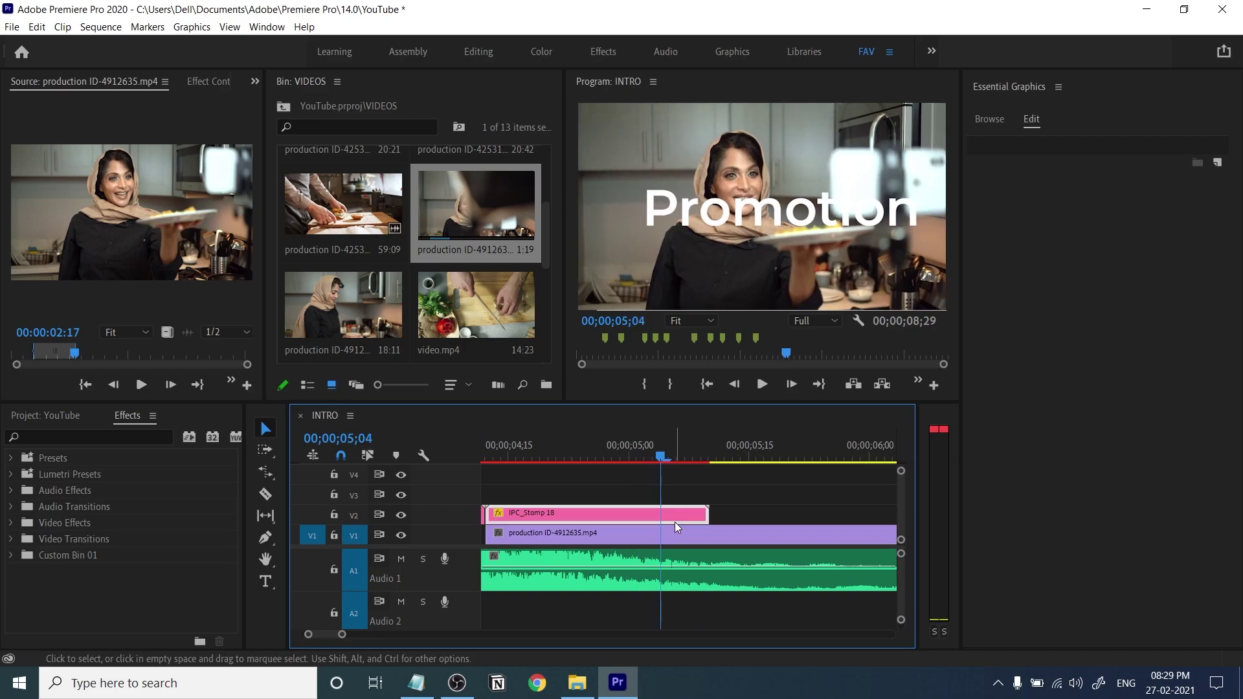
{"action": "left_click", "coordinate": [678, 460]}
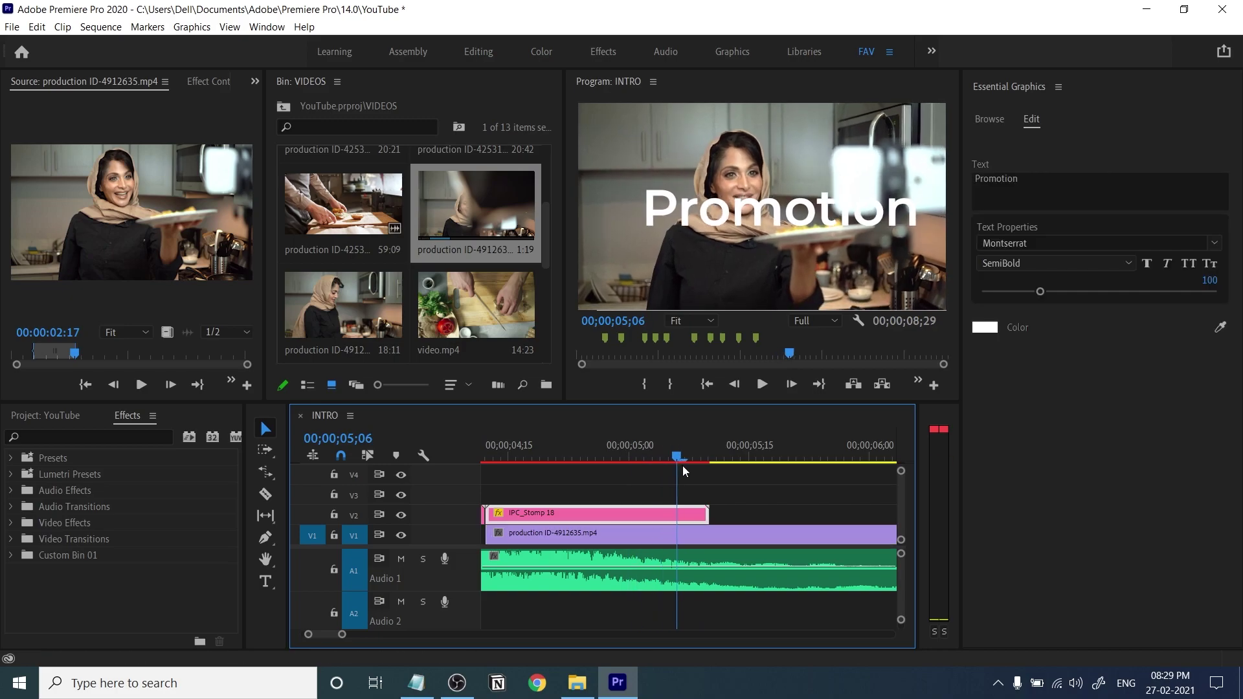
{"action": "right_click", "coordinate": [690, 518]}
{"action": "key", "text": "Escape"}
{"action": "key", "text": "ctrl+k"}
{"action": "left_click", "coordinate": [701, 519]}
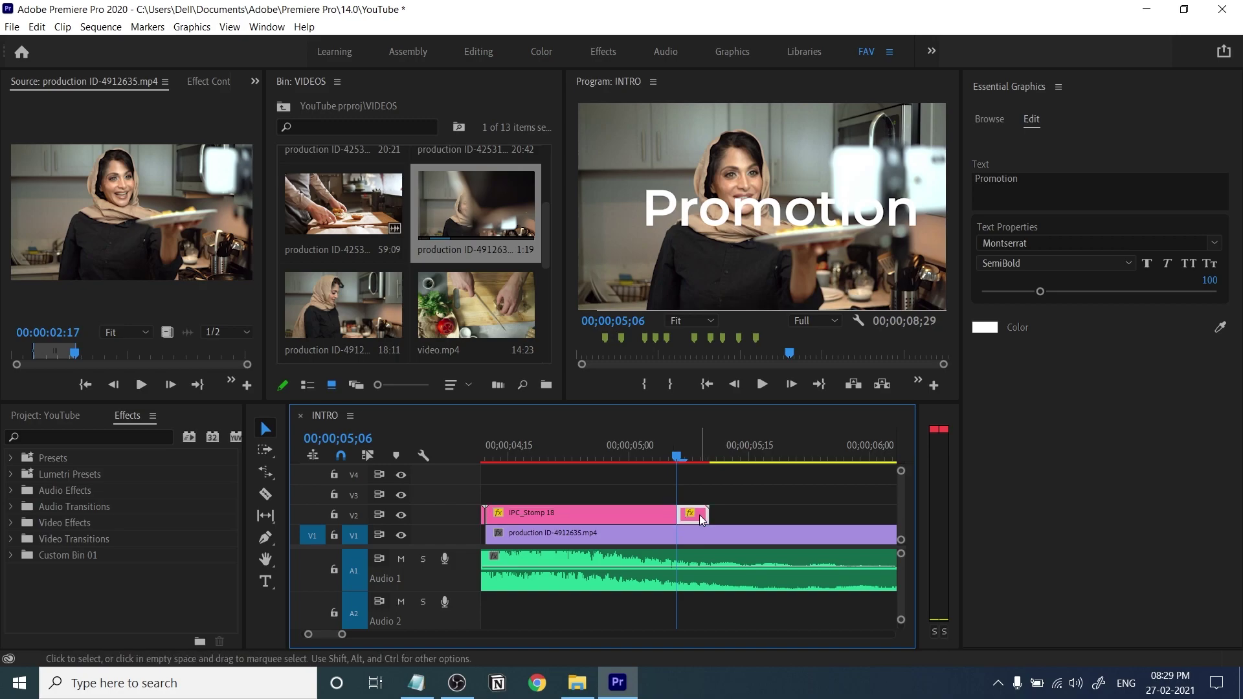
Rate-stretch the second IPC_Stomp 18 piece to the end of the production ID-4912635.mp4 clip.
{"action": "key", "text": "minus"}
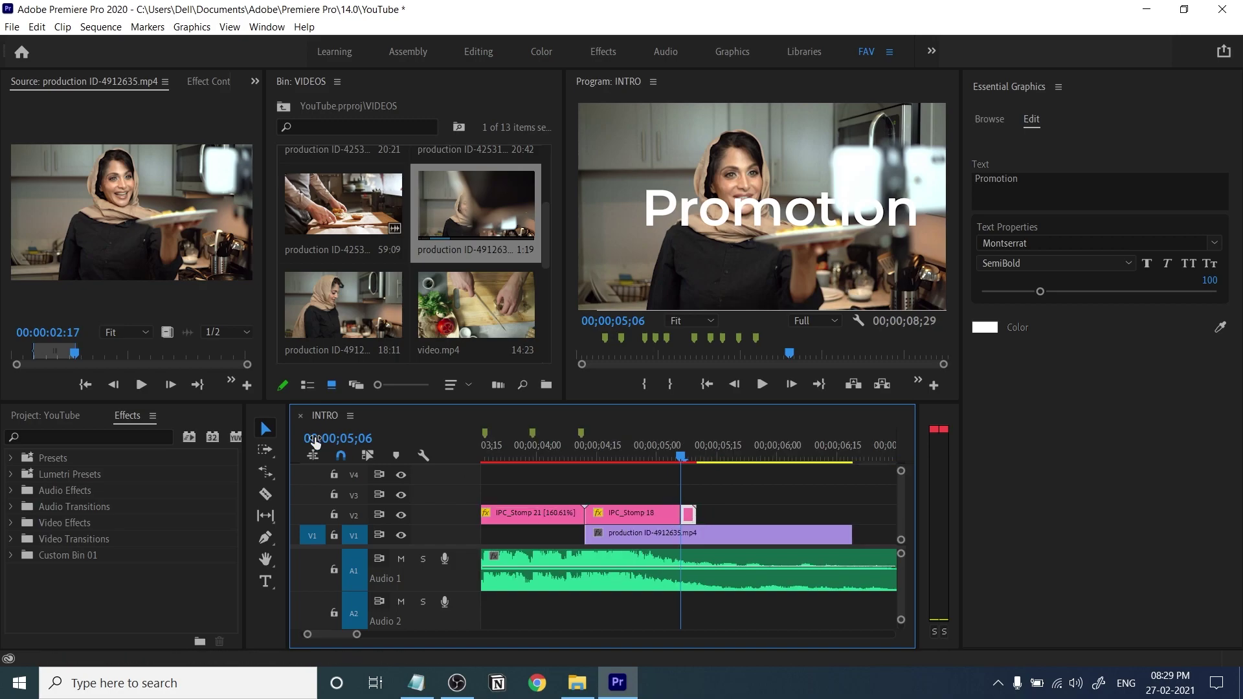
{"action": "left_click", "coordinate": [272, 479]}
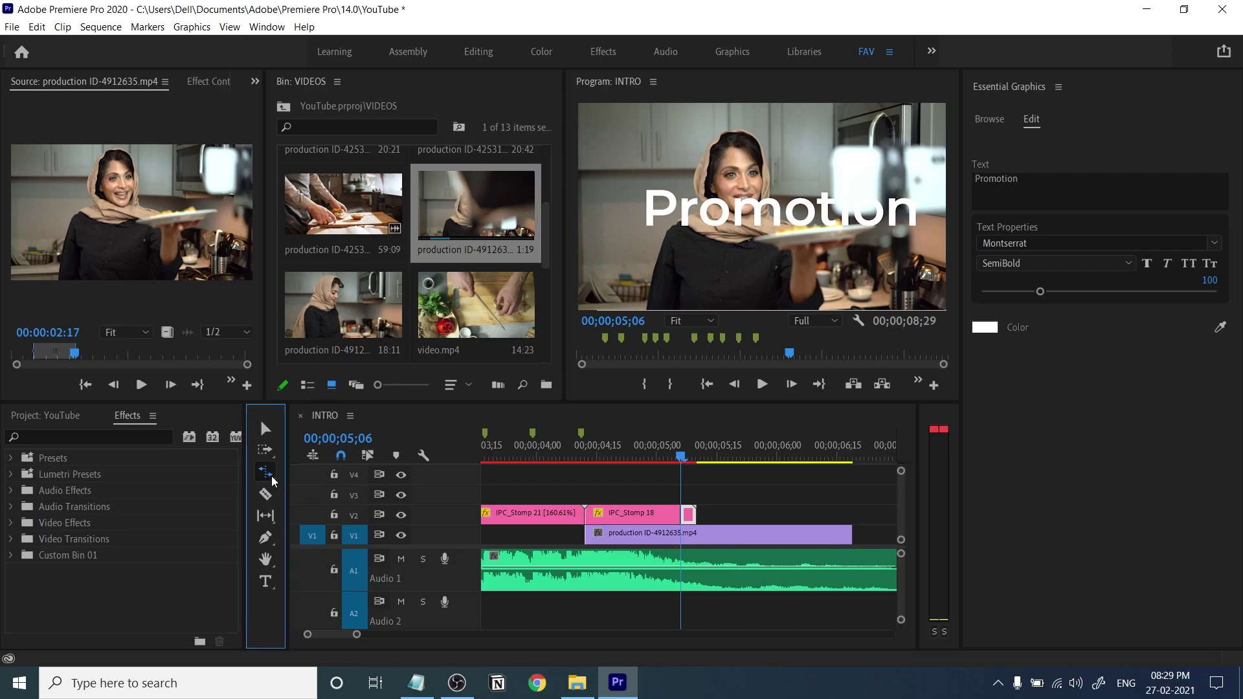
{"action": "left_click_drag", "start_coordinate": [694, 514], "coordinate": [712, 521]}
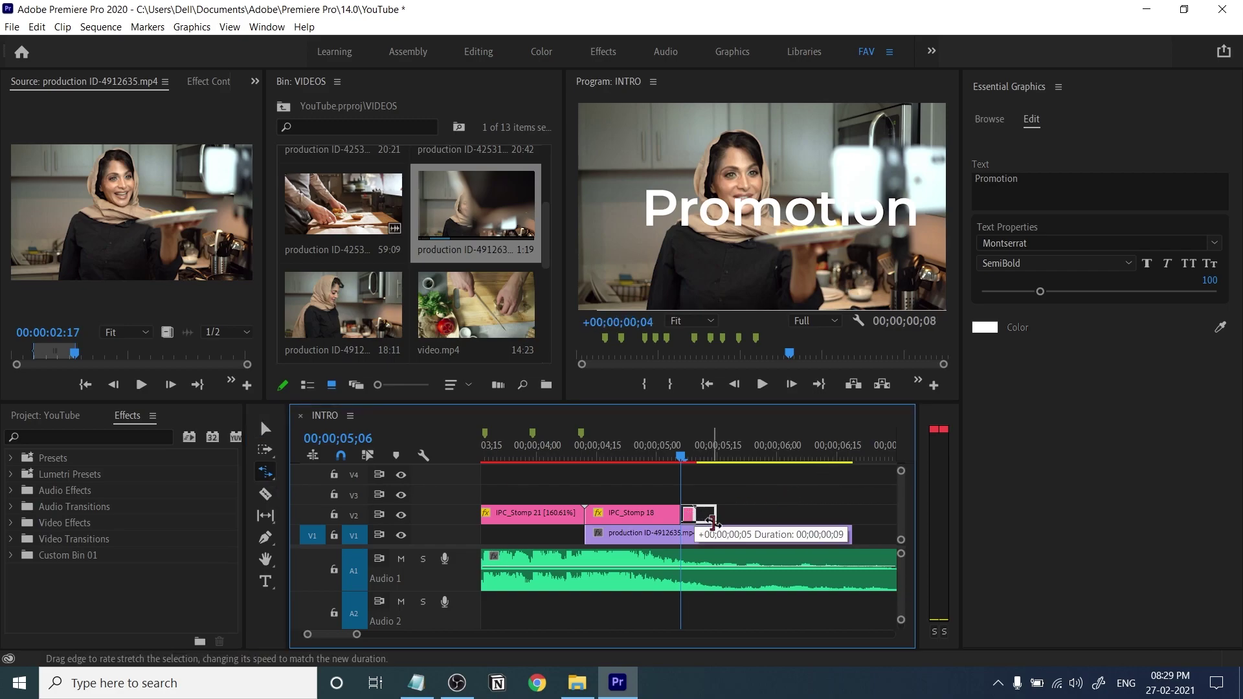
{"action": "left_click_drag", "start_coordinate": [850, 533], "coordinate": [850, 532]}
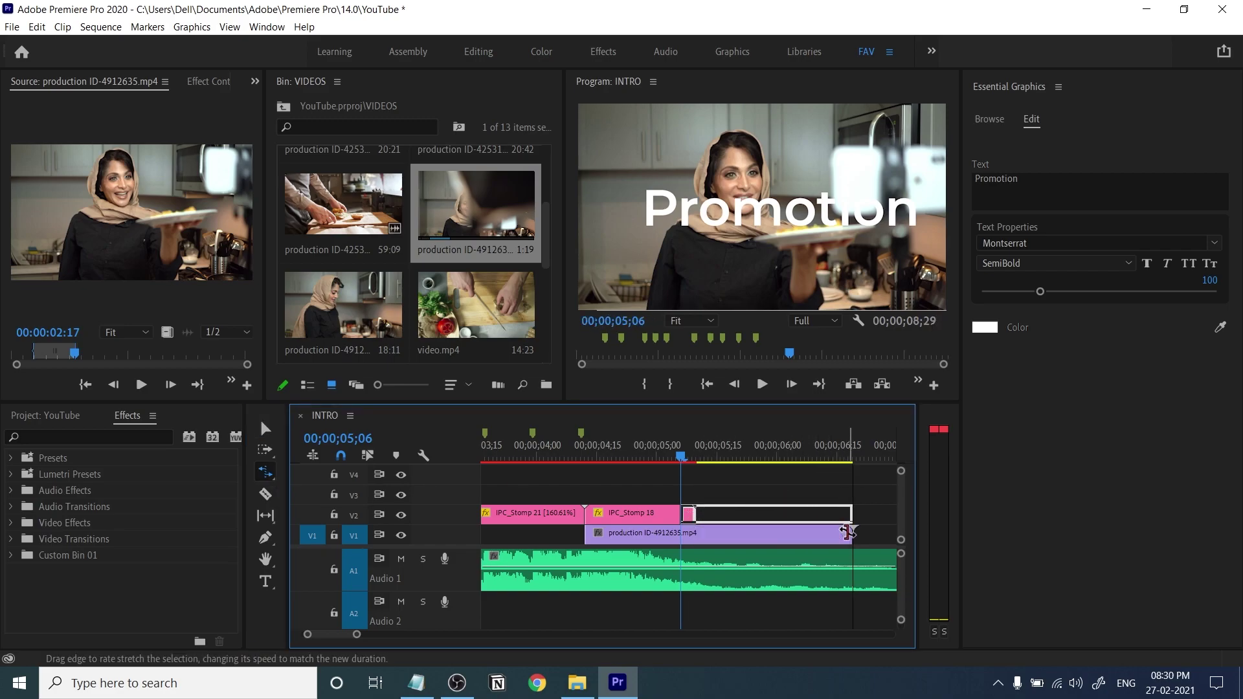
{"action": "key", "text": "v"}
{"action": "key", "text": "minus"}
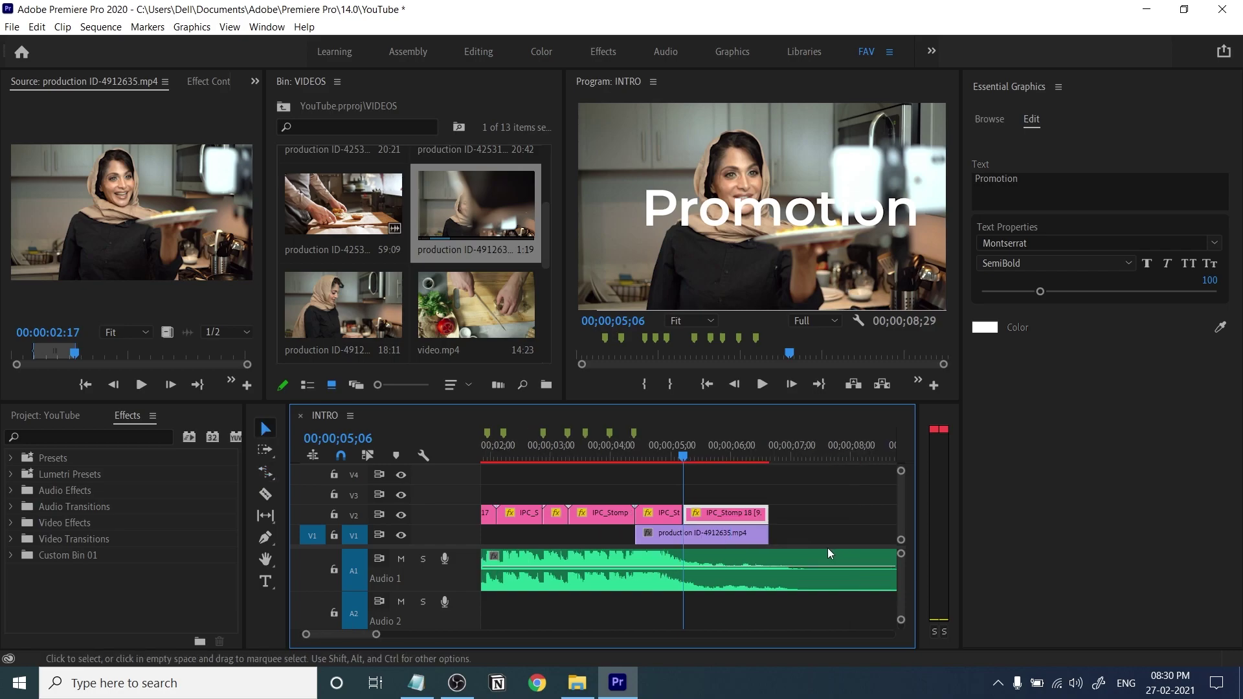
Extend the production ID-4912635.mp4 clip on V1 and trim the music on A1 to end with it at 00;00;07;08.
{"action": "key", "text": "minus"}
{"action": "key", "text": "equal"}
{"action": "left_click_drag", "start_coordinate": [765, 533], "coordinate": [801, 534]}
{"action": "key", "text": "minus"}
{"action": "left_click_drag", "start_coordinate": [746, 581], "coordinate": [699, 581]}
Rate-stretch the second IPC_Stomp 18 piece to the new end of the V1 clip at 6.45% speed and play back the ending.
{"action": "key", "text": "equal"}
{"action": "key", "text": "r"}
{"action": "left_click_drag", "start_coordinate": [769, 515], "coordinate": [803, 527]}
{"action": "key", "text": "v"}
{"action": "left_click", "coordinate": [609, 457]}
{"action": "key", "text": "space"}
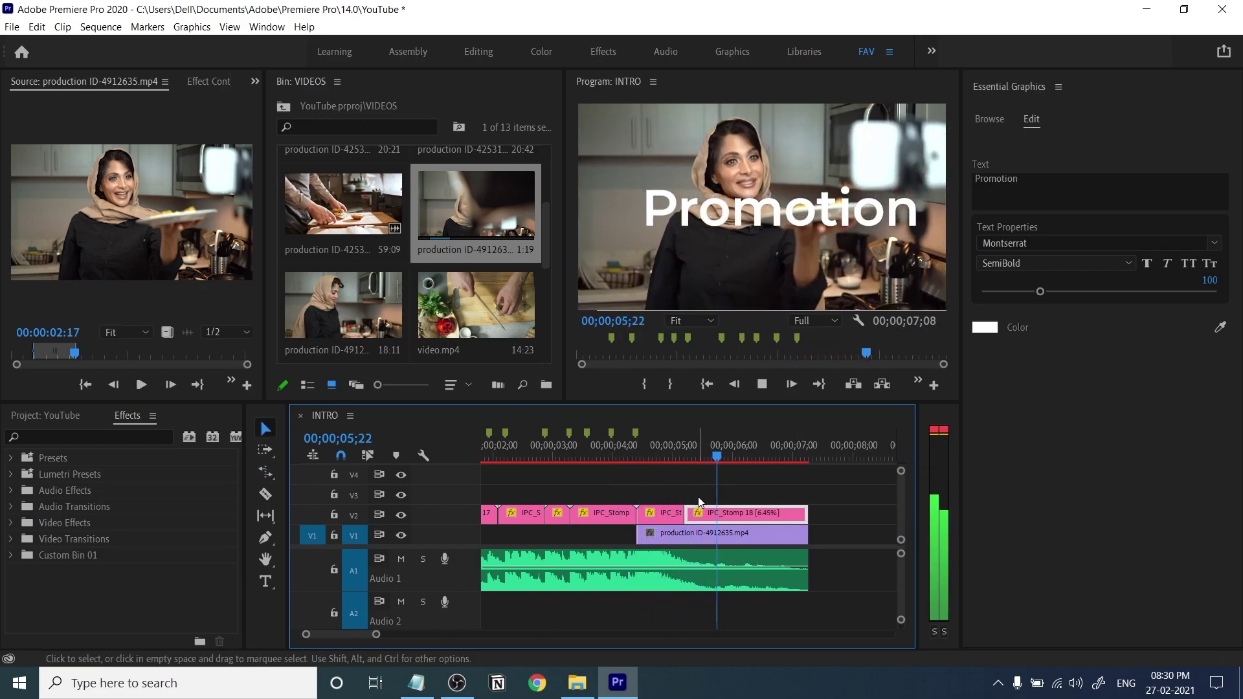
Slip the production ID-4912635.mp4 clip on V1 to a different part of its footage and play back the Promotion section.
{"action": "key", "text": "space"}
{"action": "key", "text": "y"}
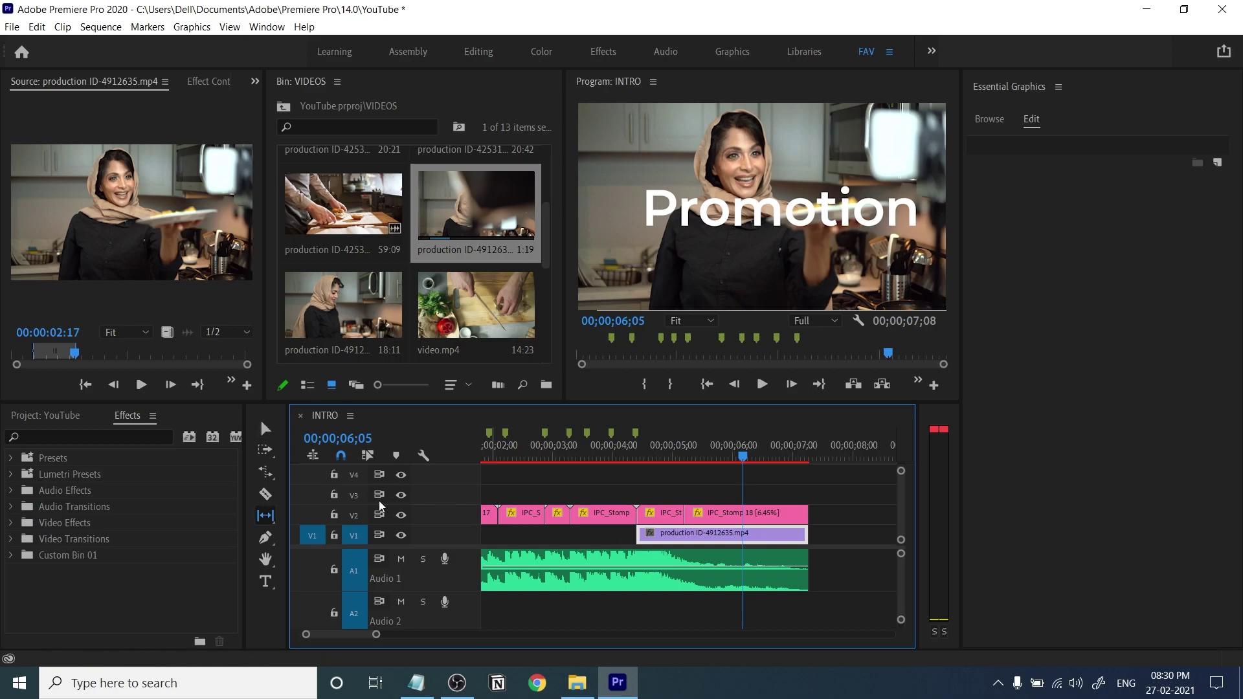
{"action": "left_click_drag", "start_coordinate": [749, 533], "coordinate": [683, 551]}
{"action": "key", "text": "v"}
{"action": "left_click", "coordinate": [625, 456]}
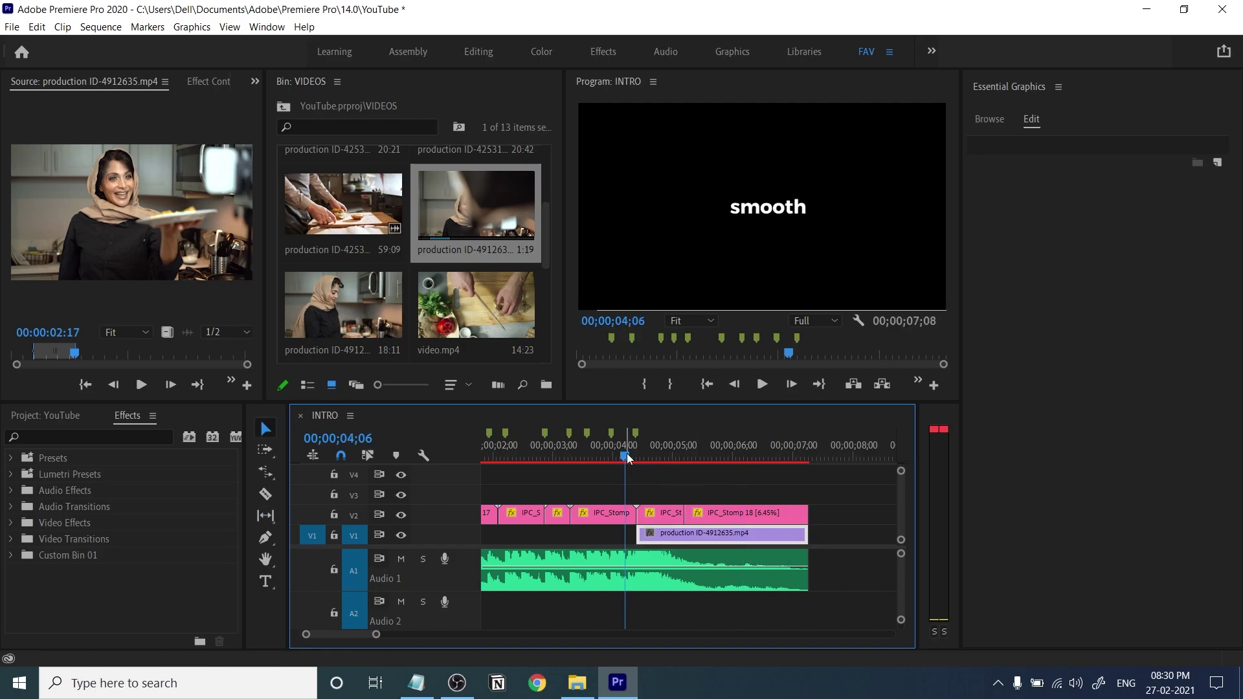
{"action": "key", "text": "space"}
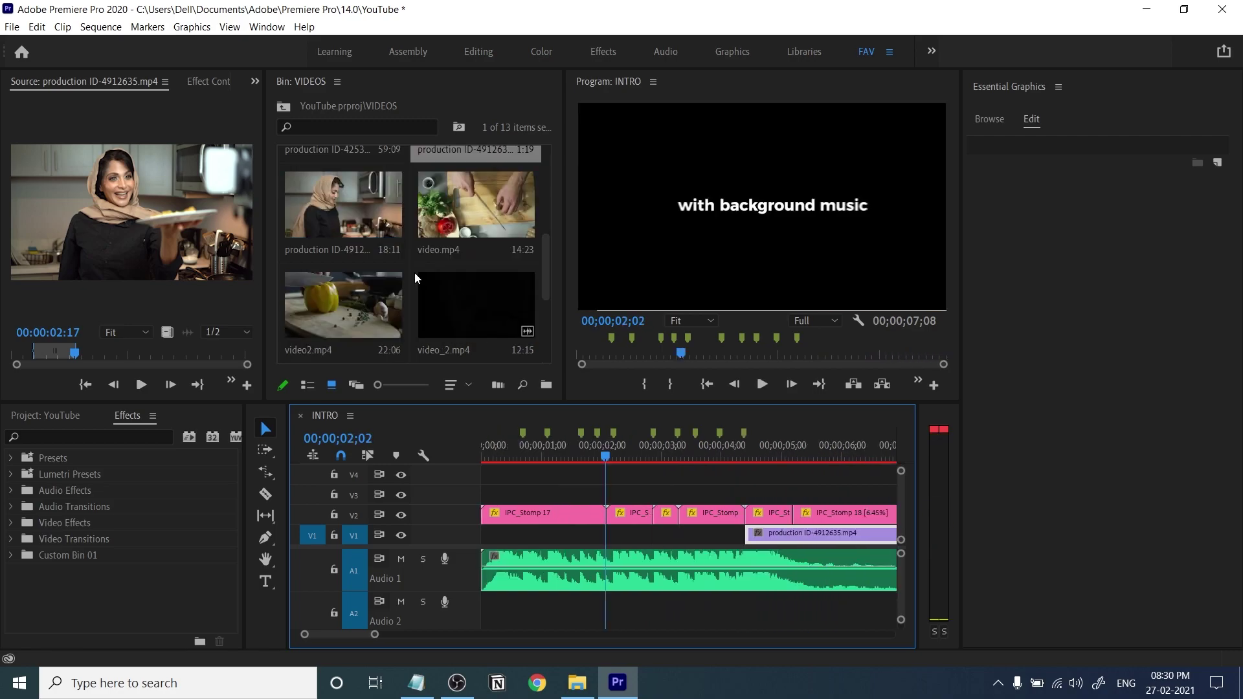
Open video_4.mp4 from the VIDEOS bin in the Source monitor, mark a 1:22 range, and place it on V1.
{"action": "scroll", "coordinate": [453, 301], "scroll_direction": "down", "scroll_amount": 1}
{"action": "double_click", "coordinate": [472, 313]}
{"action": "left_click_drag", "start_coordinate": [107, 355], "coordinate": [67, 360]}
{"action": "key", "text": "i"}
{"action": "left_click_drag", "start_coordinate": [68, 359], "coordinate": [95, 359]}
{"action": "key", "text": "o"}
{"action": "left_click_drag", "start_coordinate": [129, 227], "coordinate": [608, 536]}
{"action": "key", "text": "="}
Close the Essential Graphics panel and speed up the video_4.mp4 clip on V1 with the Rate Stretch tool.
{"action": "left_click", "coordinate": [1059, 88]}
{"action": "left_click", "coordinate": [919, 89]}
{"action": "left_click_drag", "start_coordinate": [773, 456], "coordinate": [954, 457]}
{"action": "left_click", "coordinate": [858, 535]}
{"action": "right_click", "coordinate": [928, 535]}
{"action": "left_click", "coordinate": [350, 473]}
{"action": "left_click_drag", "start_coordinate": [1003, 534], "coordinate": [866, 535]}
Trim the video_4.mp4 clip on V1 to end with the Attractive title and show its Effect Controls.
{"action": "left_click_drag", "start_coordinate": [796, 457], "coordinate": [905, 457]}
{"action": "left_click_drag", "start_coordinate": [819, 535], "coordinate": [911, 535]}
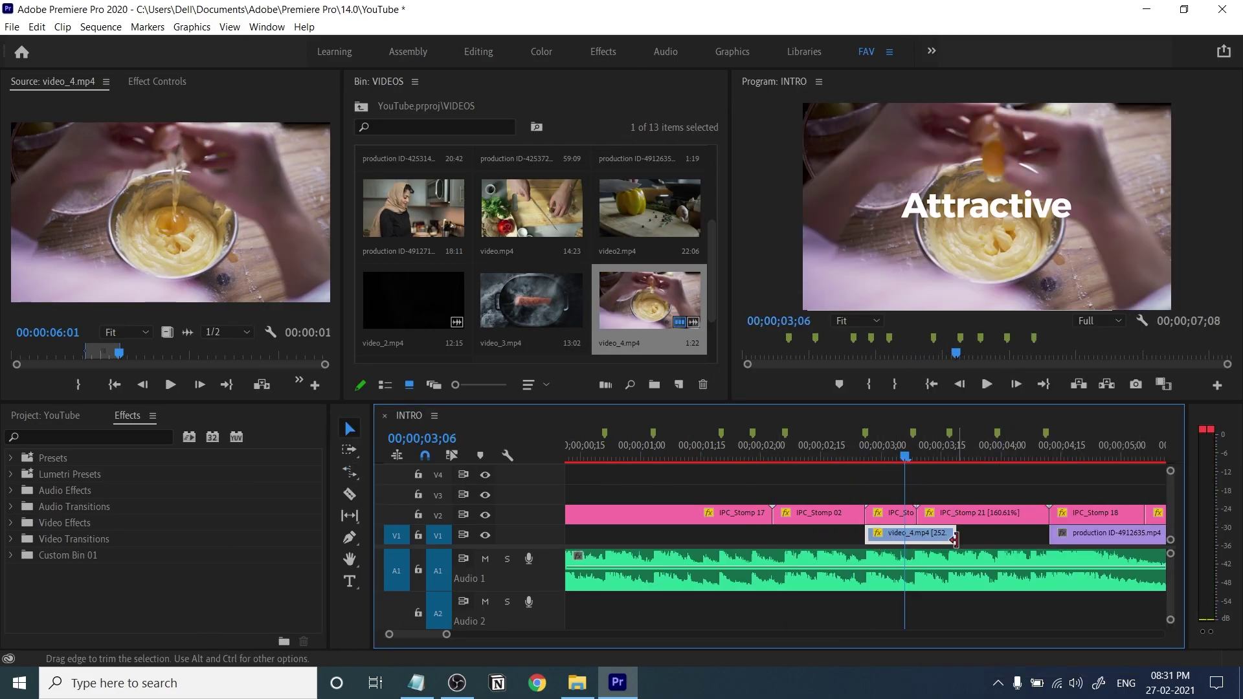
{"action": "left_click", "coordinate": [158, 82]}
{"action": "scroll", "coordinate": [906, 534], "scroll_direction": "down", "scroll_amount": 2}
{"action": "left_click_drag", "start_coordinate": [747, 536], "coordinate": [725, 540]}
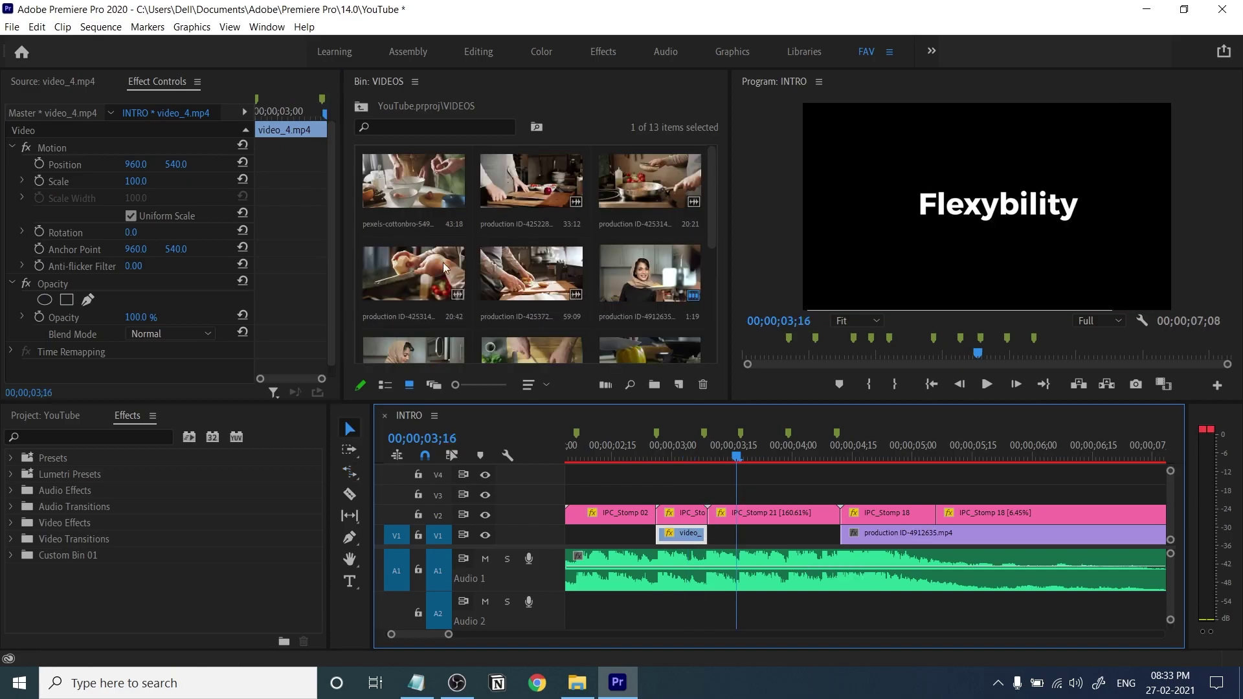
Open production ID-4253147.mp4 in the Source monitor, mark a range, and place it in the timeline ahead of video_4.mp4.
{"action": "double_click", "coordinate": [413, 272]}
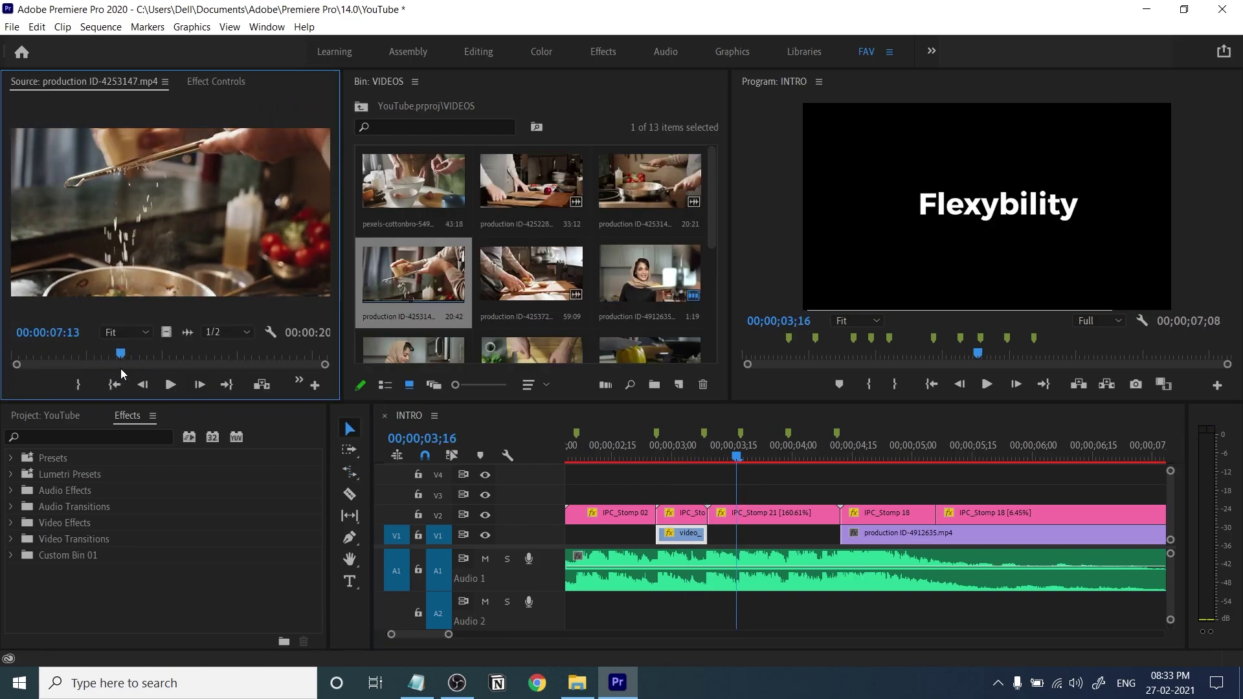
{"action": "key", "text": "i"}
{"action": "key", "text": "o"}
{"action": "left_click_drag", "start_coordinate": [116, 353], "coordinate": [657, 495]}
Open video_5.mp4 from the VIDEOS bin, mark a 1:07 range, and place it in the timeline after video_4.mp4.
{"action": "scroll", "coordinate": [900, 524], "scroll_direction": "up", "scroll_amount": 2}
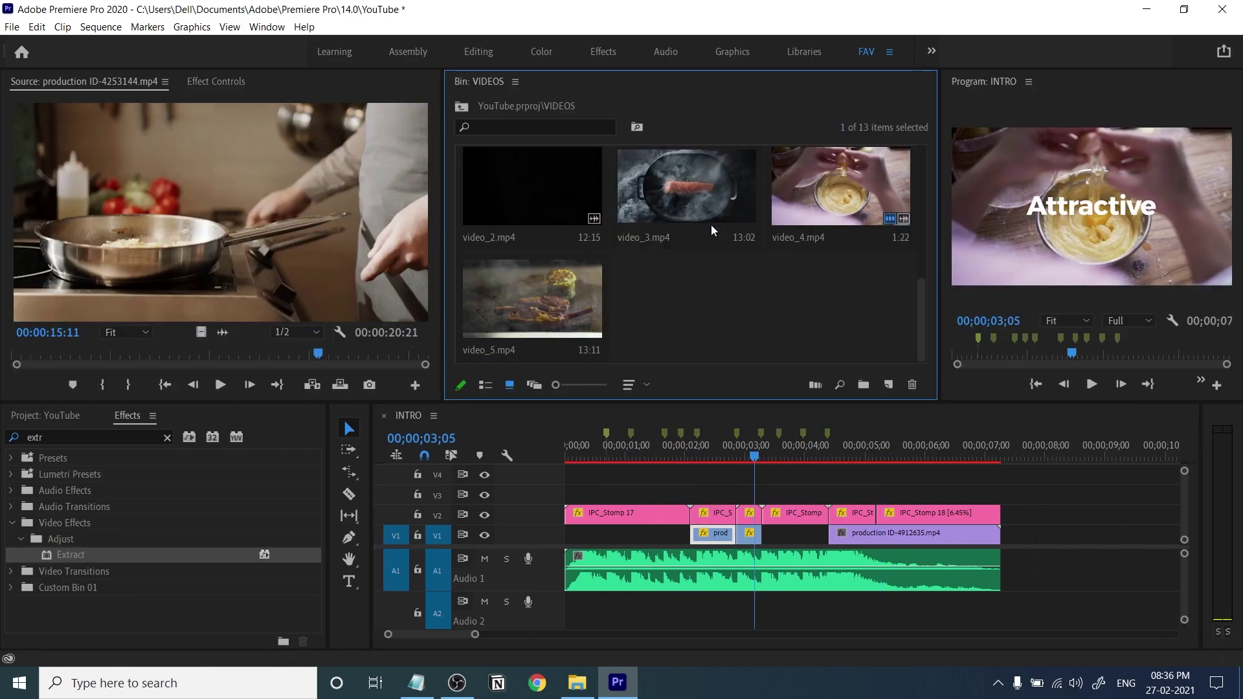
{"action": "double_click", "coordinate": [533, 298]}
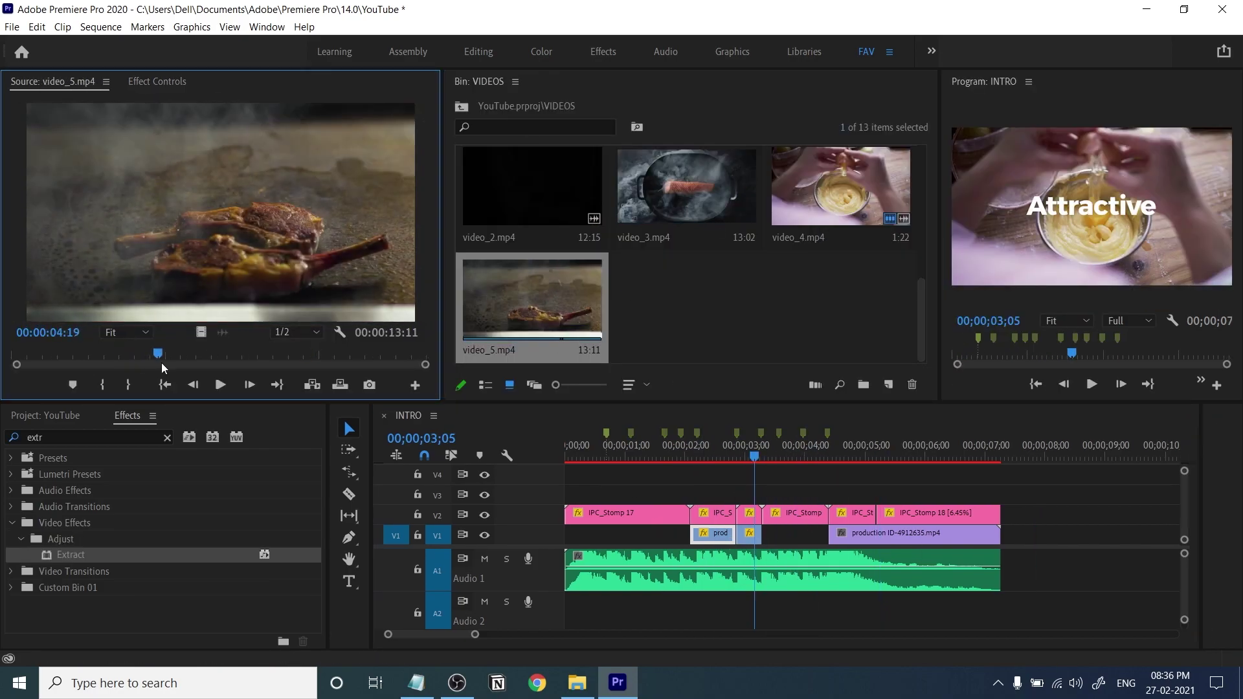
{"action": "left_click_drag", "start_coordinate": [273, 385], "coordinate": [241, 382]}
{"action": "key", "text": "i"}
{"action": "left_click_drag", "start_coordinate": [241, 356], "coordinate": [280, 379]}
{"action": "key", "text": "o"}
{"action": "left_click_drag", "start_coordinate": [202, 332], "coordinate": [779, 495]}
Move the video_5.mp4 clip down to V1 beneath the IPC_Stomp 21 title and adjust the clip edges to fit.
{"action": "left_click", "coordinate": [800, 496]}
{"action": "key", "text": "="}
{"action": "left_click_drag", "start_coordinate": [948, 496], "coordinate": [924, 534]}
{"action": "left_click", "coordinate": [948, 455]}
{"action": "key", "text": "="}
{"action": "key", "text": "="}
{"action": "left_click_drag", "start_coordinate": [1018, 532], "coordinate": [1001, 528]}
{"action": "left_click_drag", "start_coordinate": [1090, 534], "coordinate": [1143, 534]}
{"action": "key", "text": "-"}
{"action": "right_click", "coordinate": [1088, 526]}
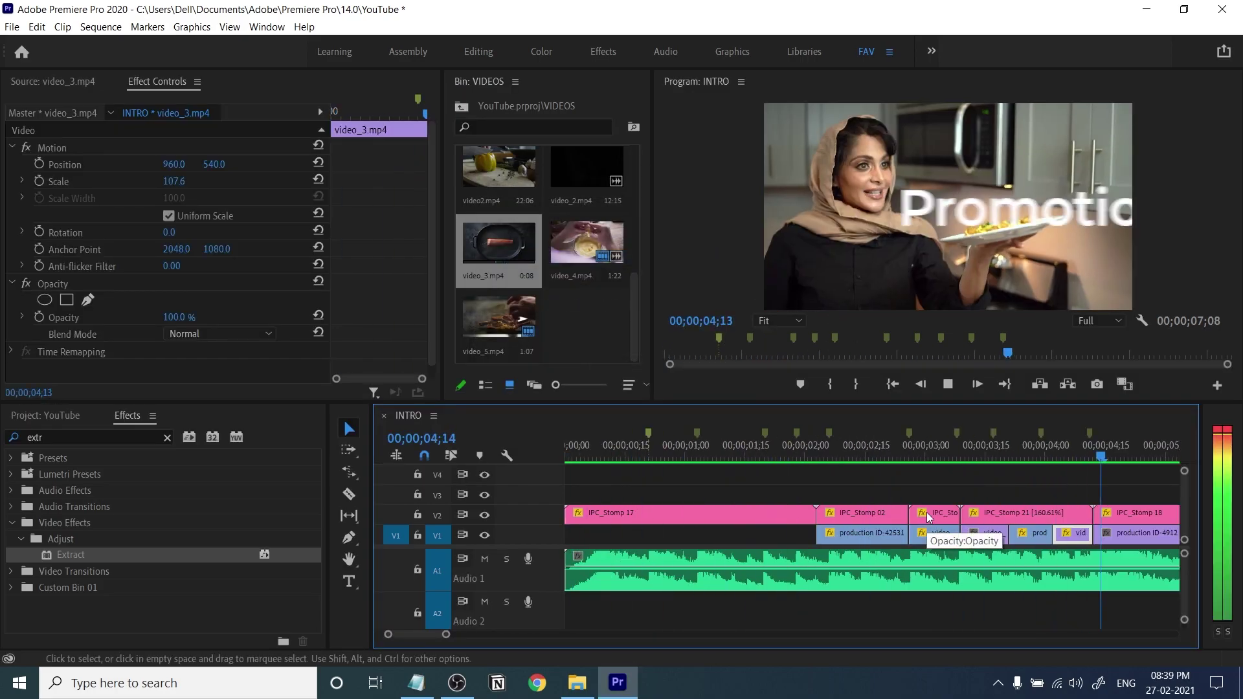
Close the VIDEOS bin, reopen Essential Graphics, and narrow the Effect Controls and Effects panels.
{"action": "key", "text": "space"}
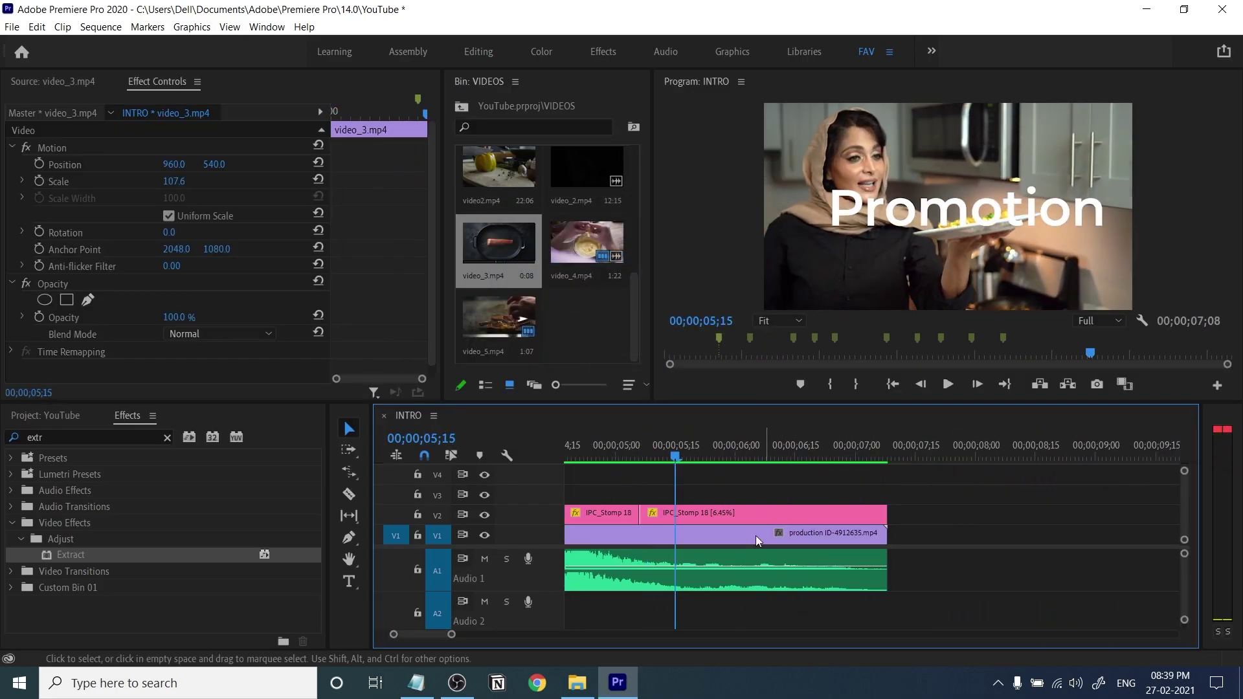
{"action": "key", "text": "minus"}
{"action": "key", "text": "minus"}
{"action": "left_click_drag", "start_coordinate": [441, 152], "coordinate": [309, 151]}
{"action": "left_click", "coordinate": [381, 81]}
{"action": "left_click", "coordinate": [434, 85]}
{"action": "left_click", "coordinate": [267, 27]}
{"action": "left_click", "coordinate": [307, 281]}
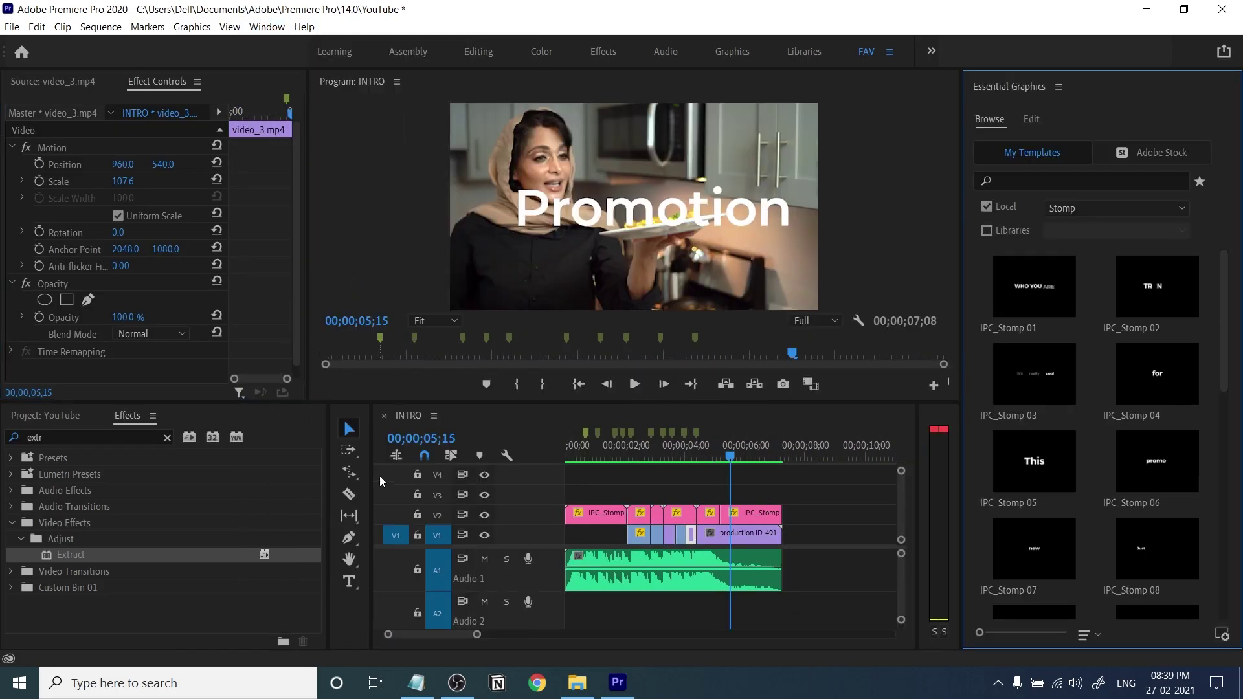
{"action": "left_click_drag", "start_coordinate": [372, 475], "coordinate": [262, 475]}
Play back the sequence and change the Promotion text of the first IPC_Stomp 18 piece to Masterpiece.
{"action": "left_click", "coordinate": [455, 456]}
{"action": "key", "text": "equal"}
{"action": "key", "text": "space"}
{"action": "left_click_drag", "start_coordinate": [977, 180], "coordinate": [1029, 182]}
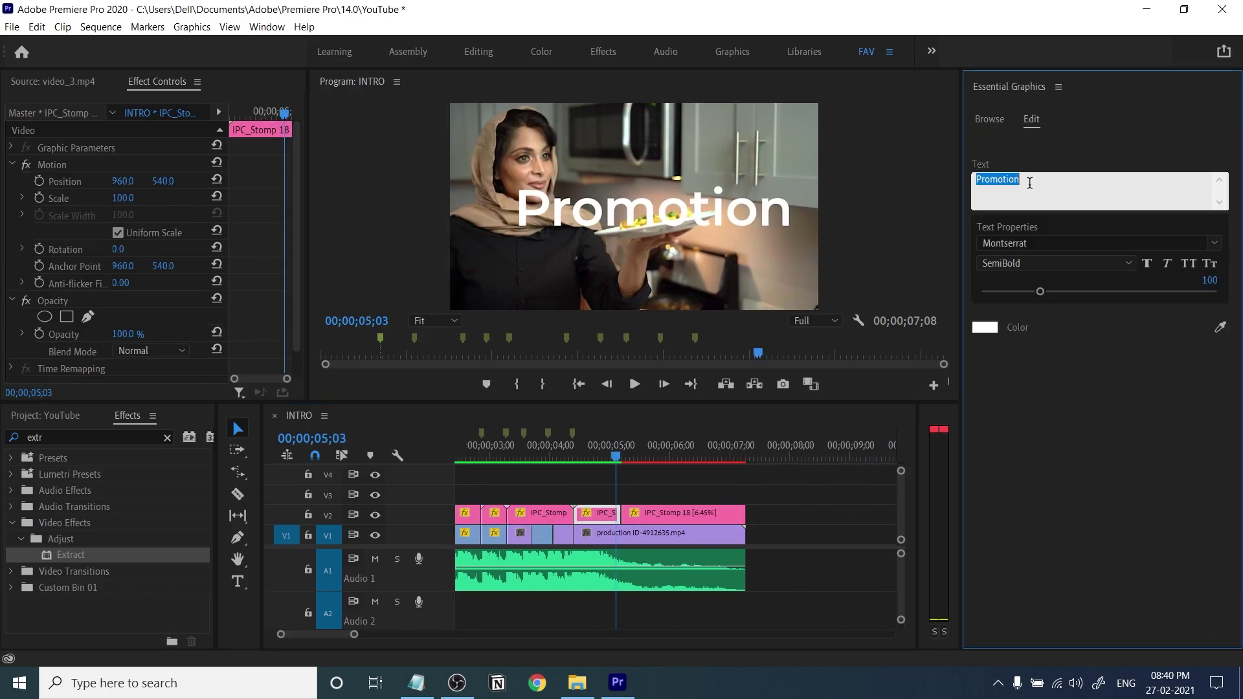
{"action": "type", "text": "Masterpiece"}
{"action": "left_click", "coordinate": [1078, 453]}
{"action": "left_click", "coordinate": [608, 518]}
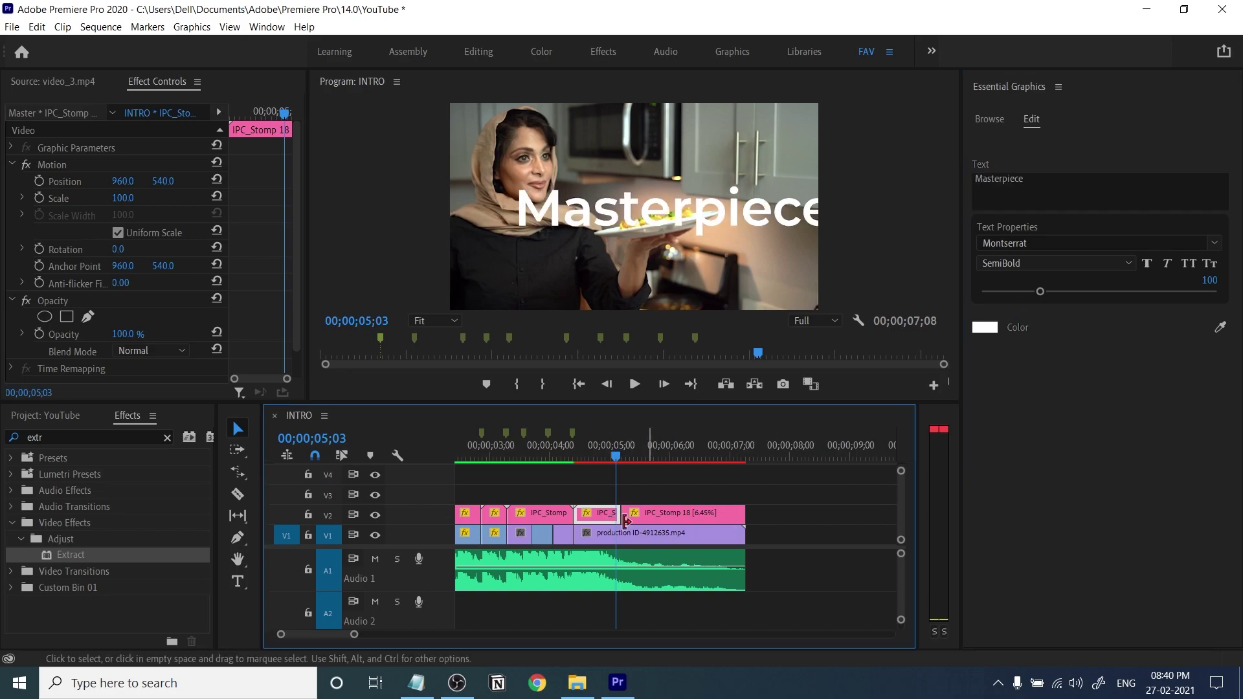
Delete the stretched second IPC_Stomp 18 piece and extend the end of the first piece on V2.
{"action": "left_click", "coordinate": [654, 514]}
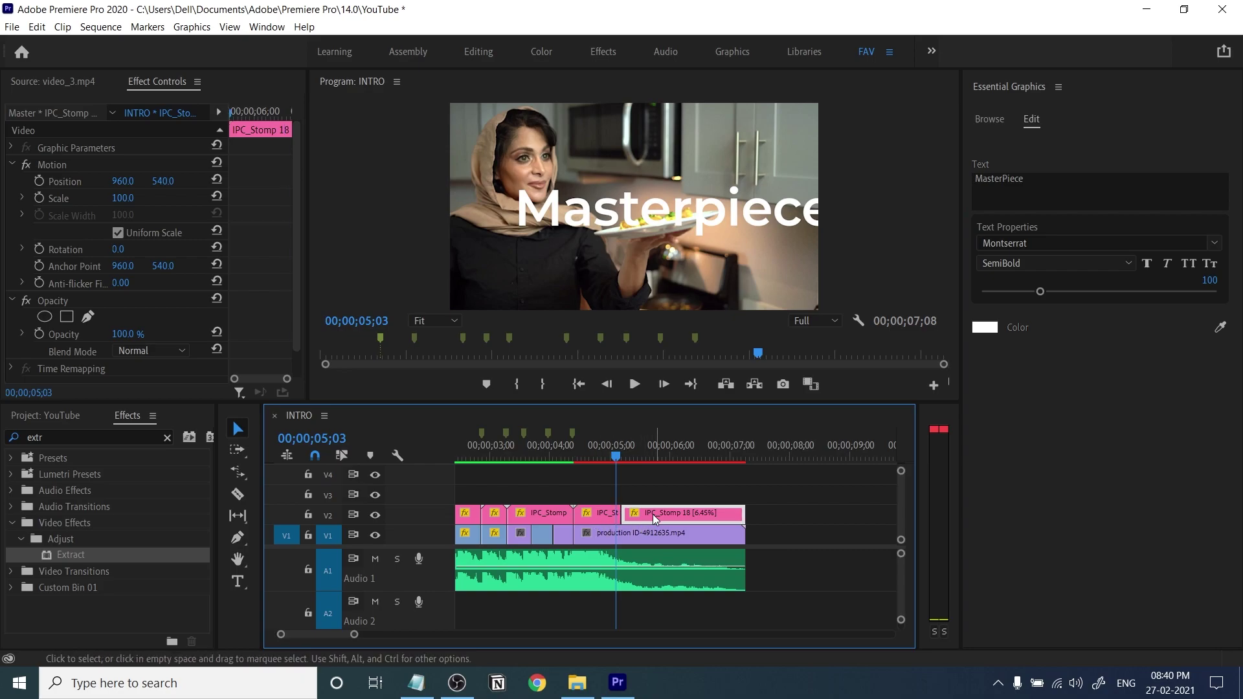
{"action": "key", "text": "Delete"}
{"action": "left_click_drag", "start_coordinate": [614, 513], "coordinate": [630, 514]}
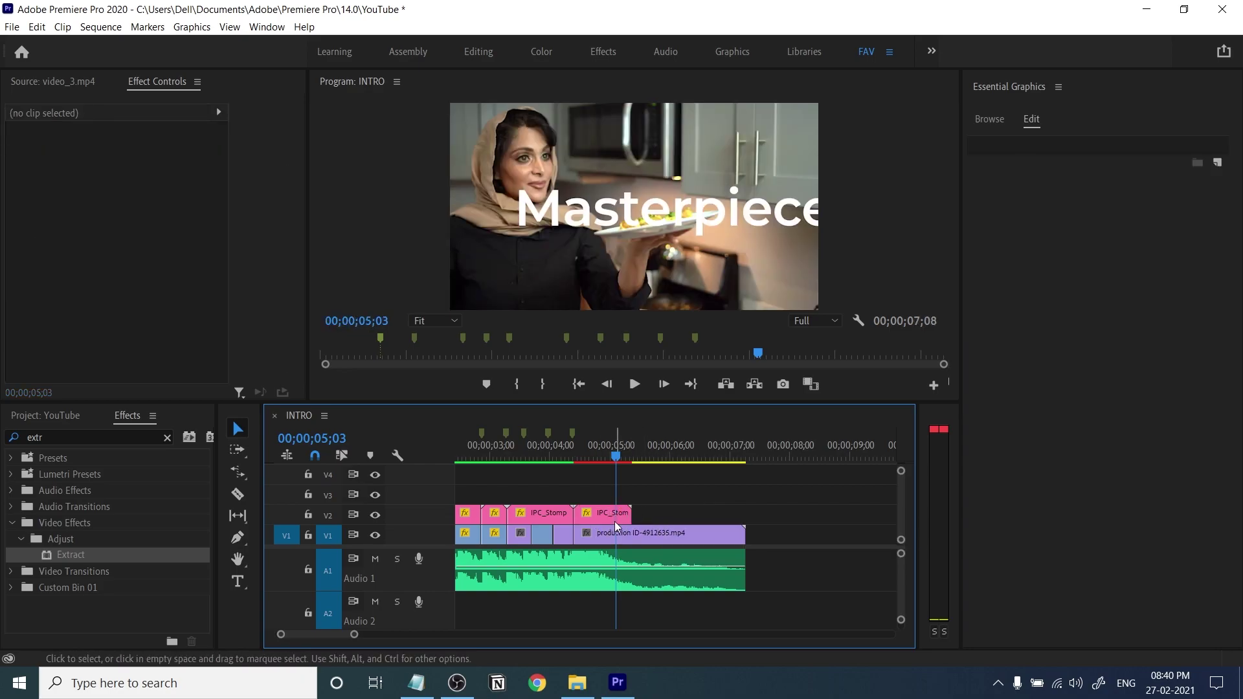
Set the Masterpiece title's text size to 75.
{"action": "left_click", "coordinate": [616, 518]}
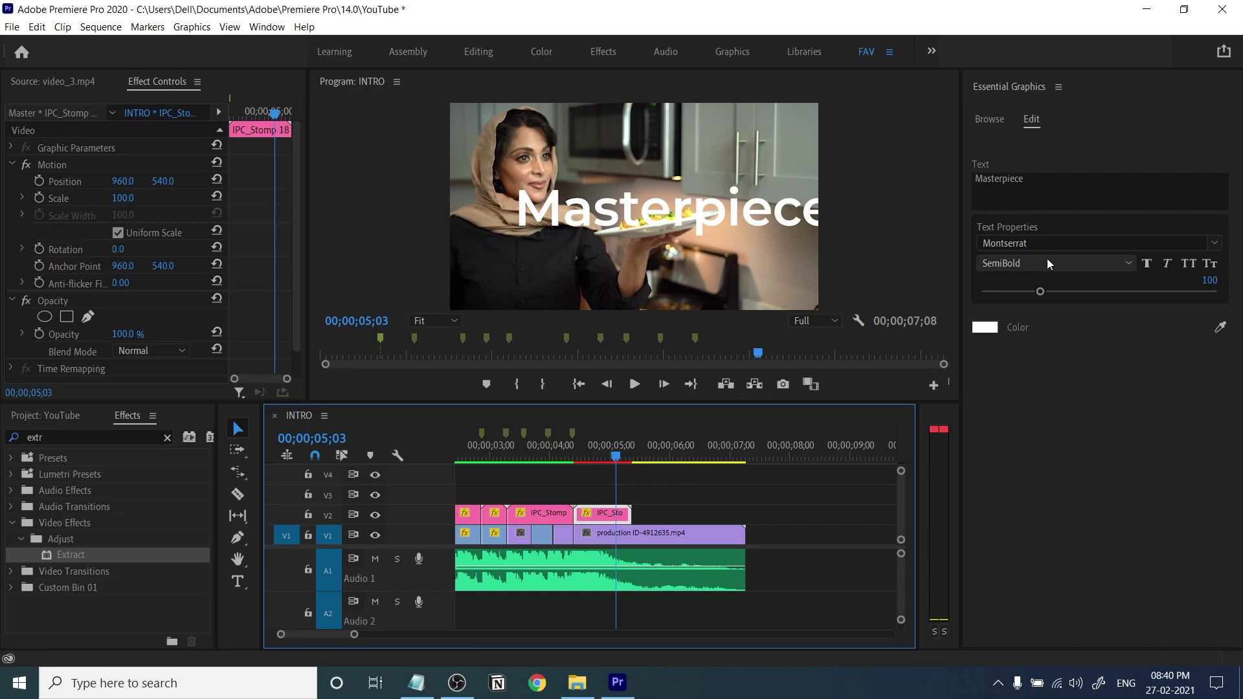
{"action": "left_click", "coordinate": [1208, 283]}
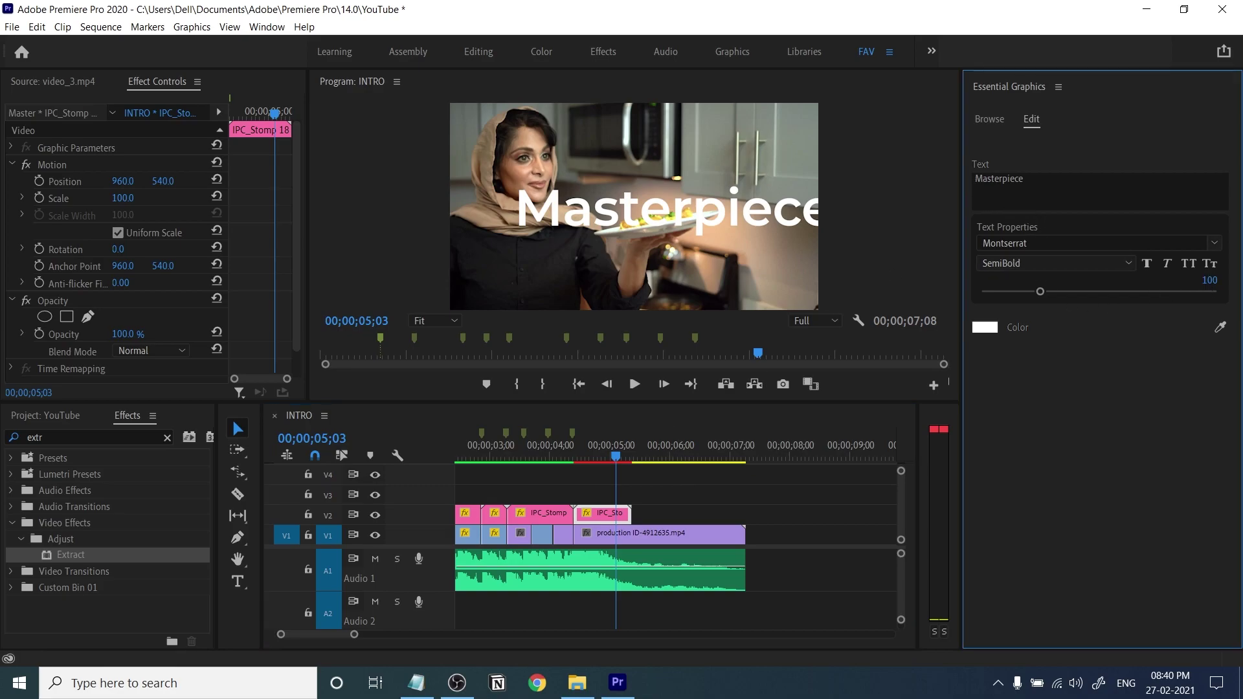
{"action": "left_click_drag", "start_coordinate": [1208, 283], "coordinate": [1198, 282]}
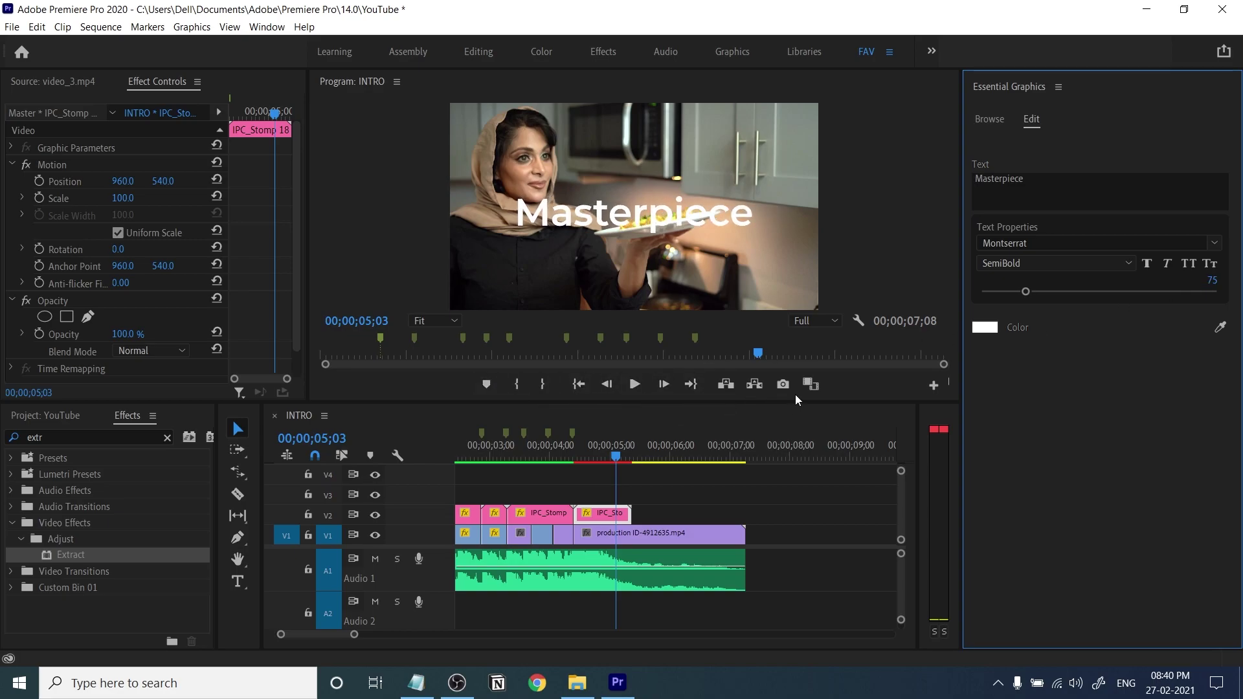
Add the Safe Margins button to the Program monitor's controls and turn the safe margins on.
{"action": "left_click", "coordinate": [933, 385]}
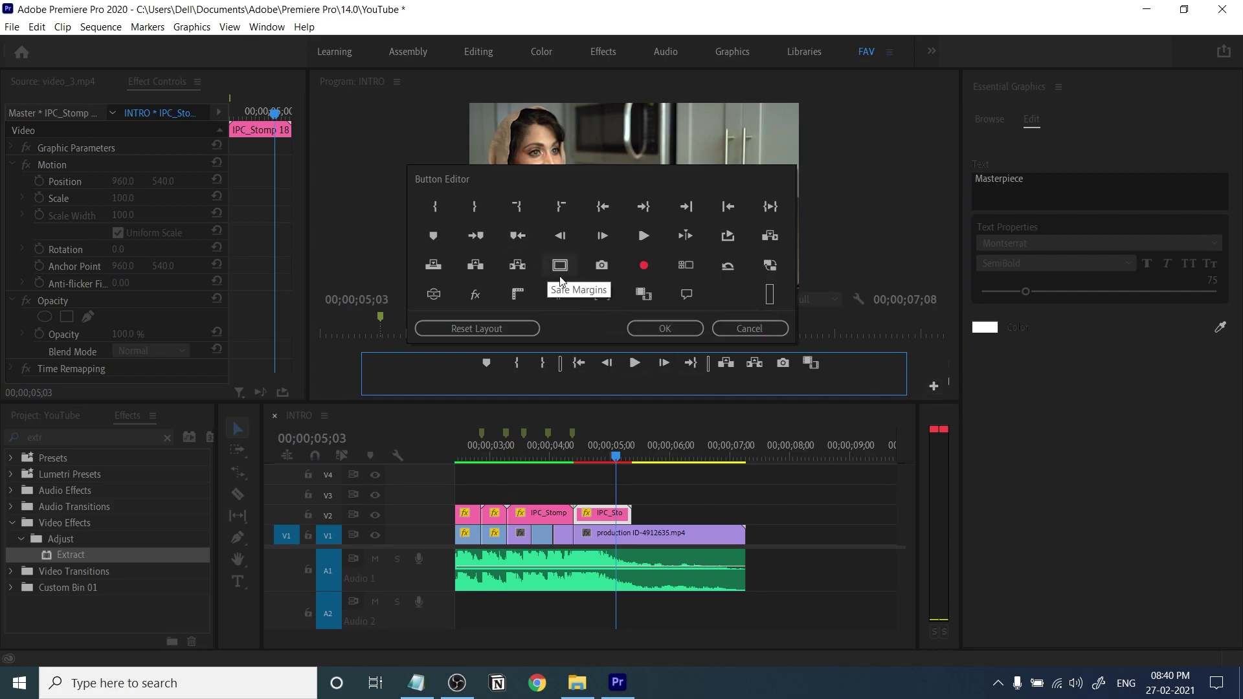
{"action": "left_click_drag", "start_coordinate": [569, 268], "coordinate": [461, 366]}
{"action": "left_click", "coordinate": [670, 329]}
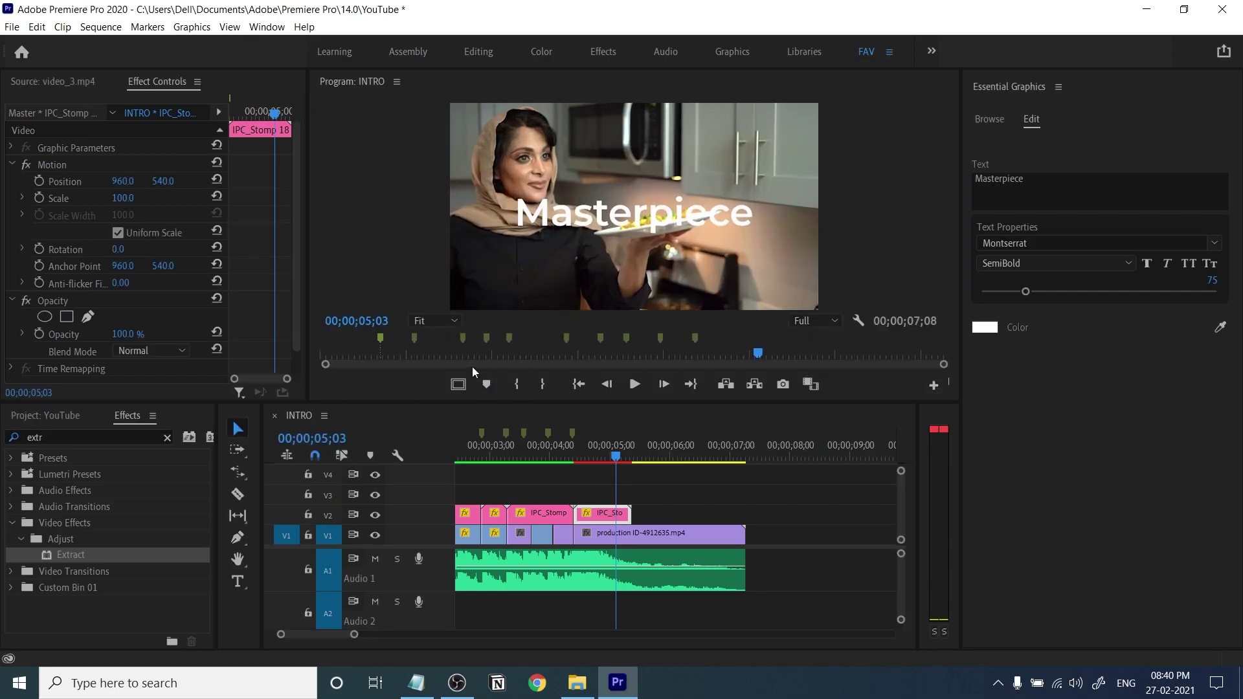
{"action": "left_click", "coordinate": [459, 386]}
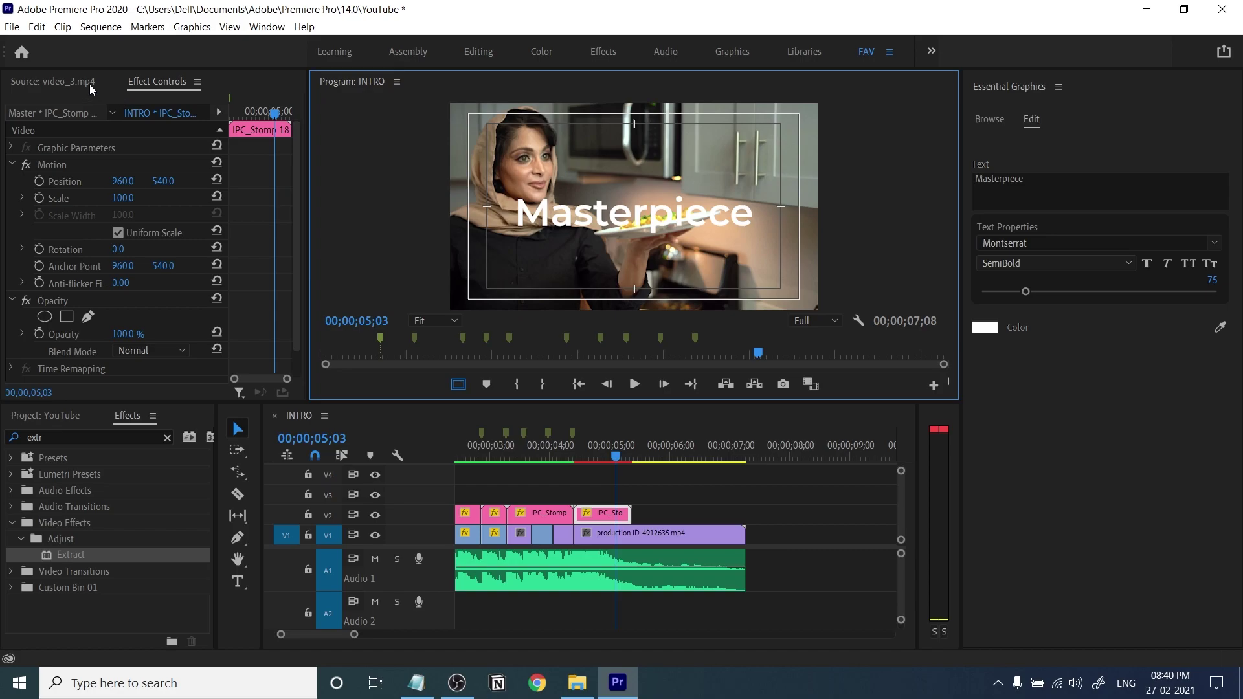
Raise the Masterpiece title to a vertical position of 502 and set its font style to ExtraBold.
{"action": "left_click", "coordinate": [162, 182]}
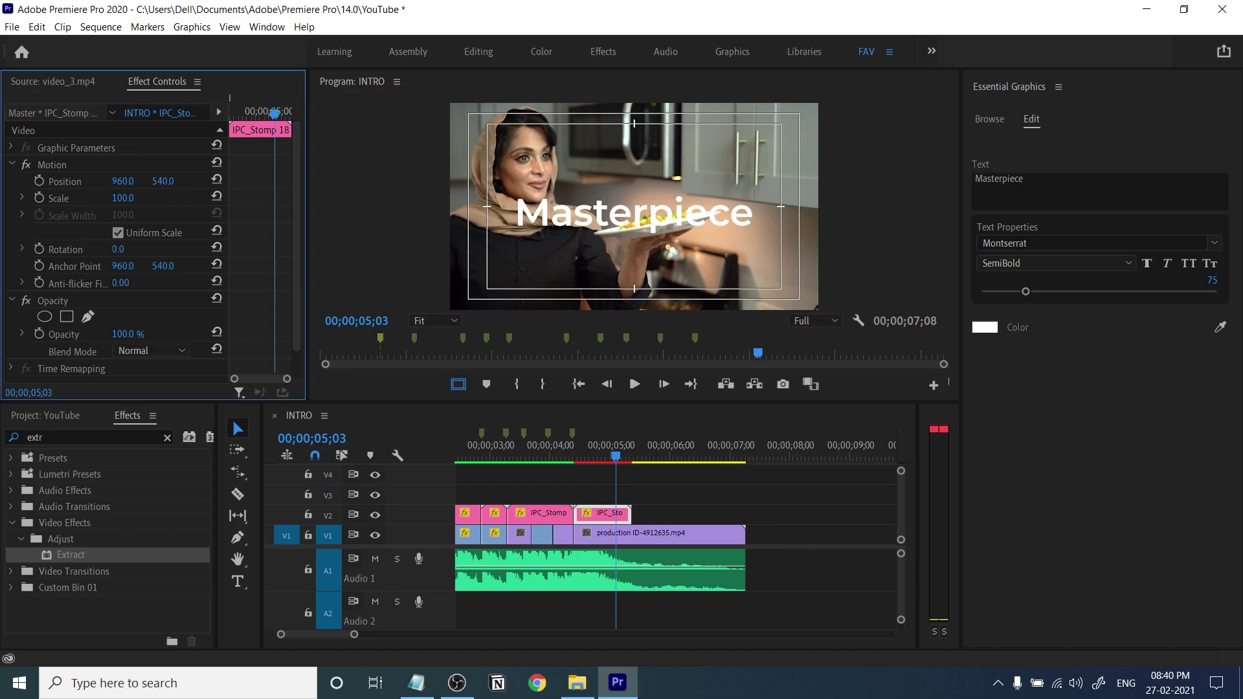
{"action": "left_click_drag", "start_coordinate": [161, 183], "coordinate": [140, 182]}
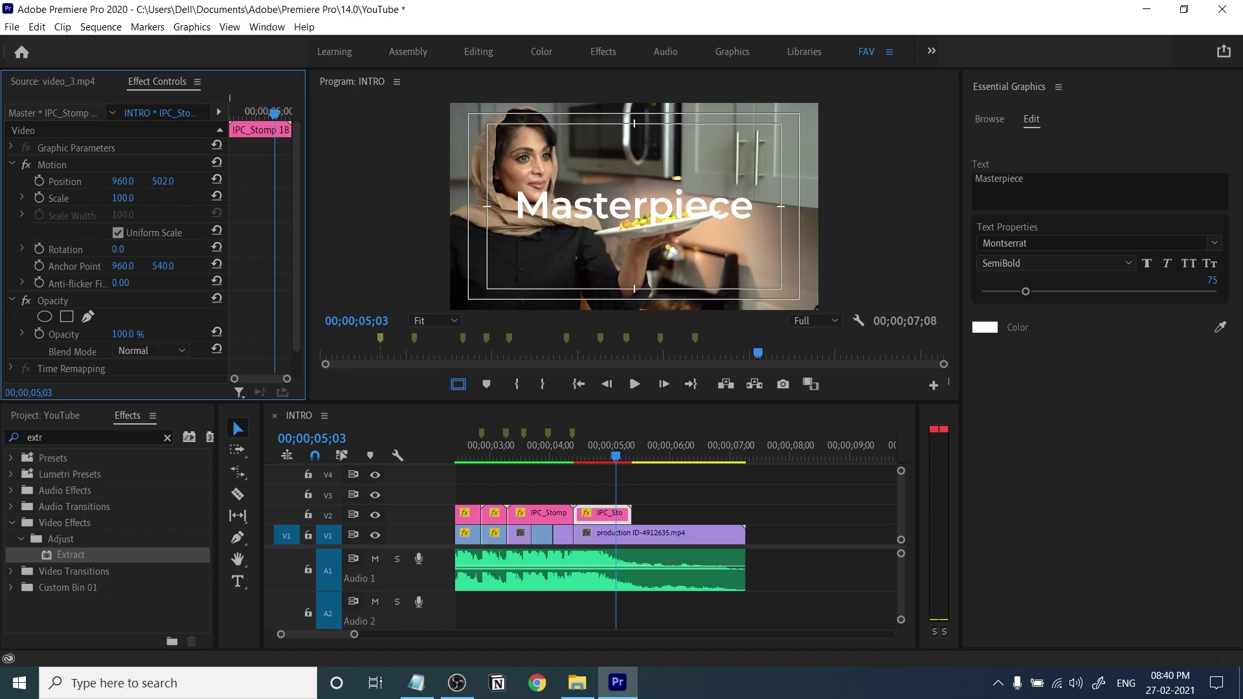
{"action": "left_click", "coordinate": [1102, 263]}
{"action": "left_click", "coordinate": [1034, 557]}
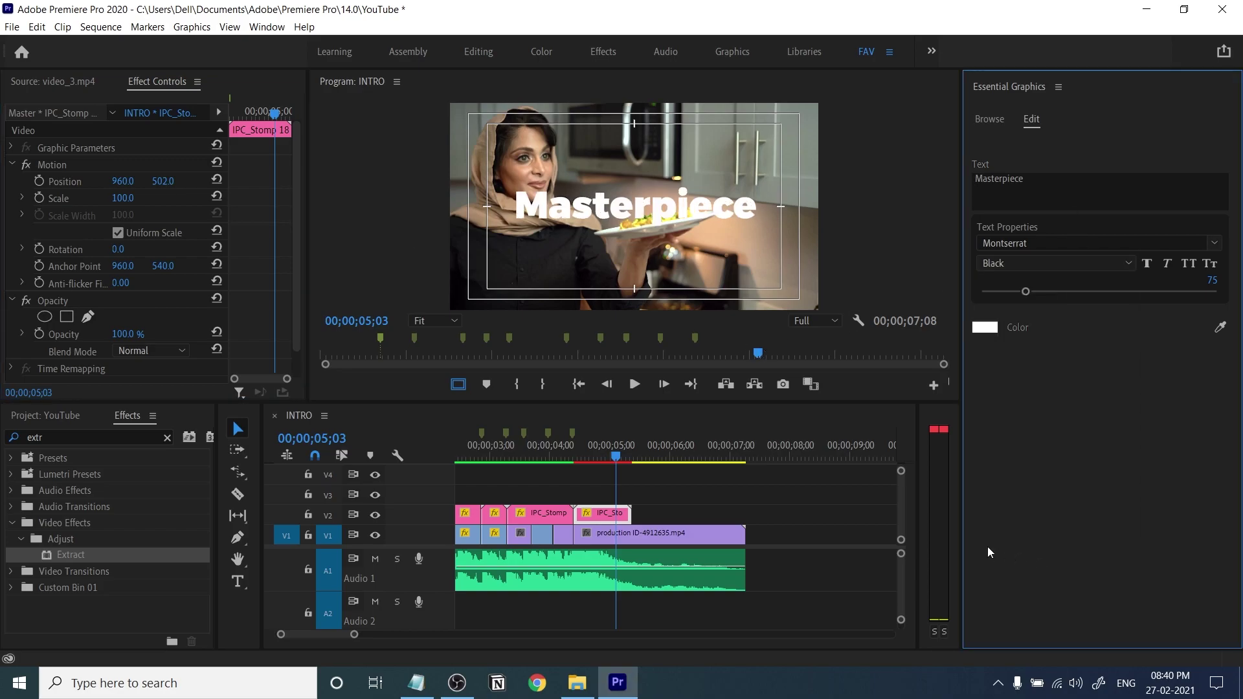
{"action": "left_click", "coordinate": [1055, 262]}
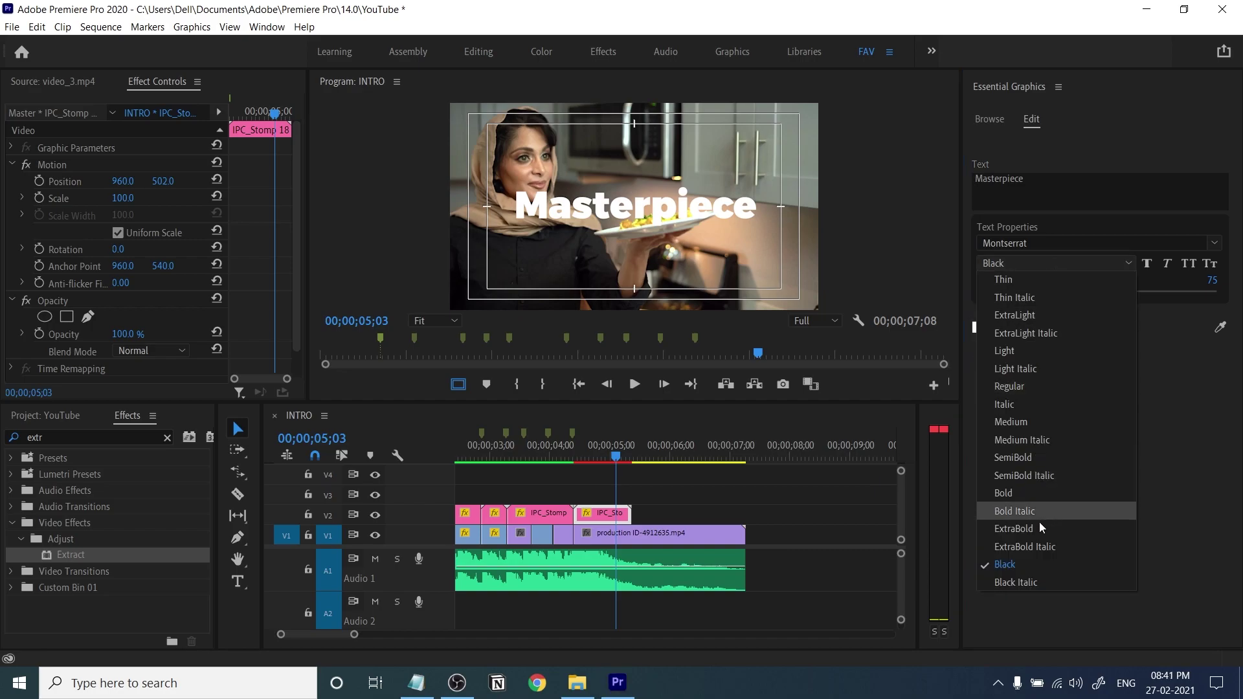
{"action": "left_click", "coordinate": [1036, 526]}
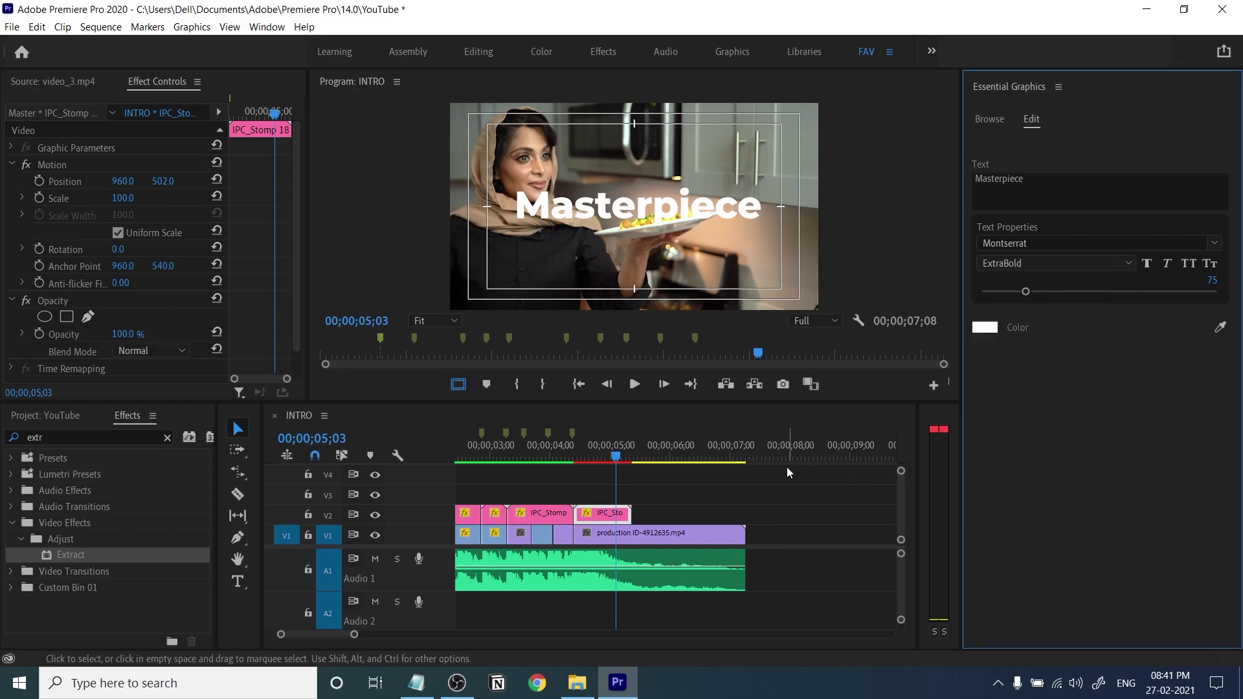
Lower the opacity of the production ID-4912635.mp4 clip beneath the Masterpiece title to 56%.
{"action": "left_click", "coordinate": [632, 536]}
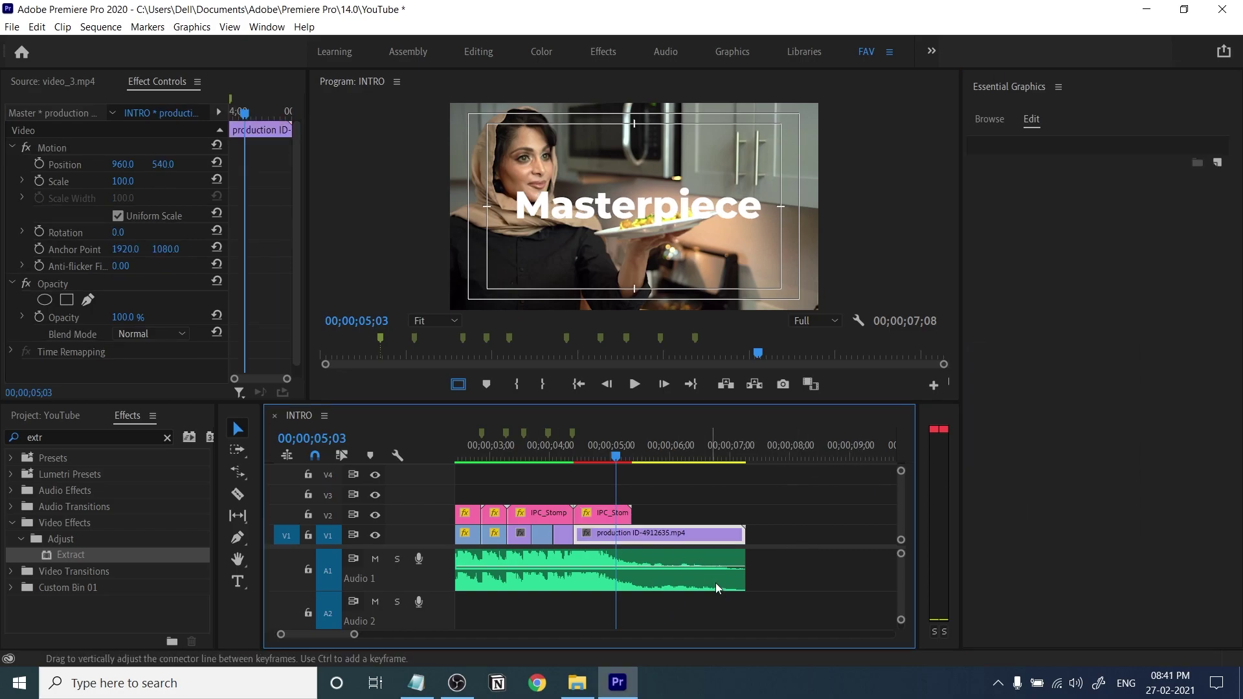
{"action": "left_click_drag", "start_coordinate": [123, 317], "coordinate": [91, 316]}
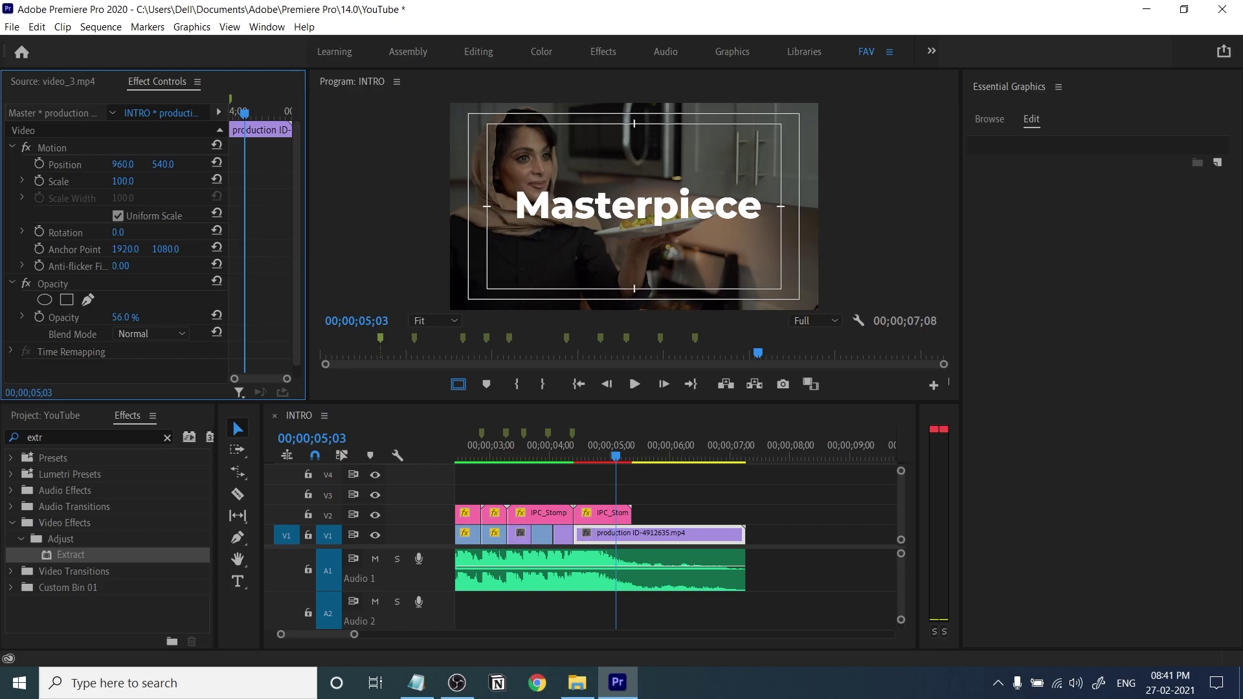
{"action": "left_click", "coordinate": [989, 119]}
Split the Masterpiece title at 00;00;05;03 and rate-stretch its second piece to the end of the V1 clip.
{"action": "left_click", "coordinate": [606, 513]}
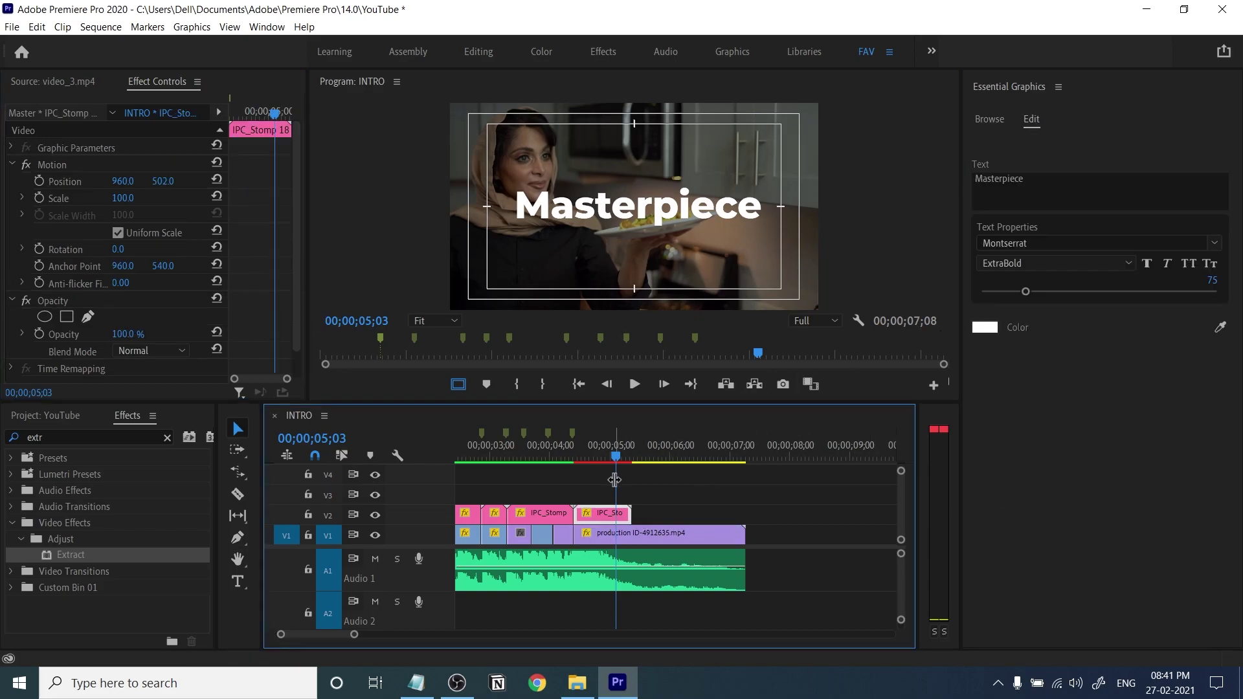
{"action": "key", "text": "ctrl+k"}
{"action": "left_click", "coordinate": [623, 518]}
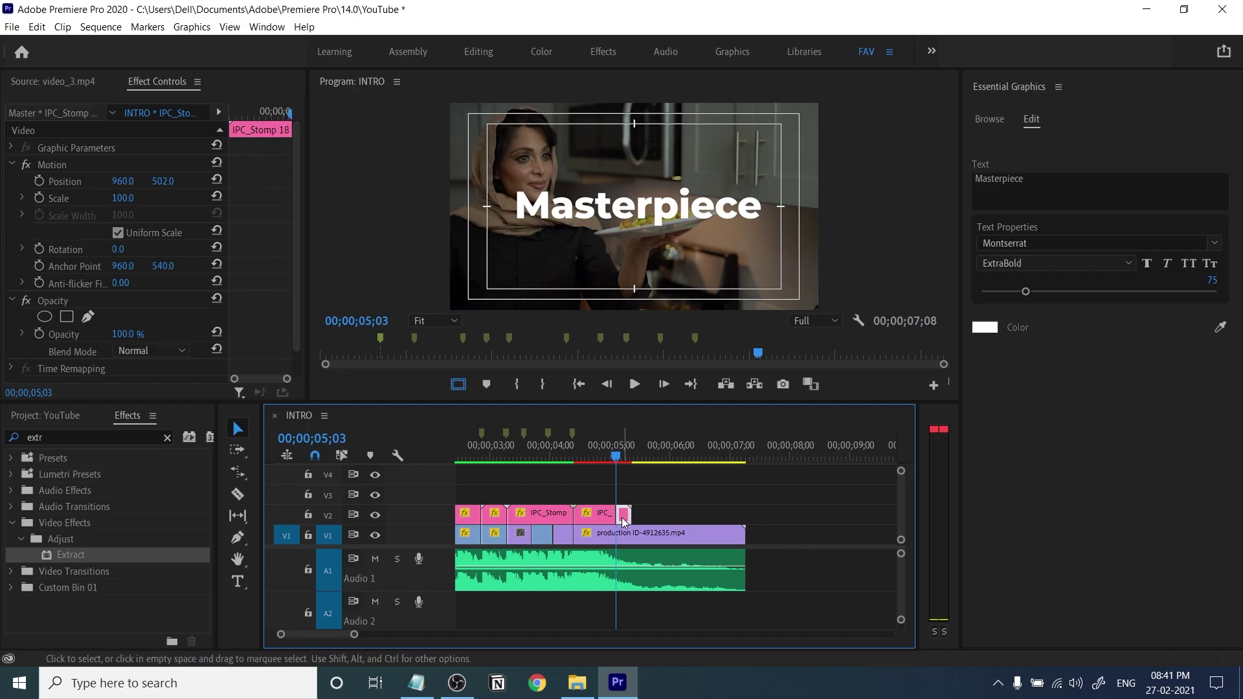
{"action": "key", "text": "r"}
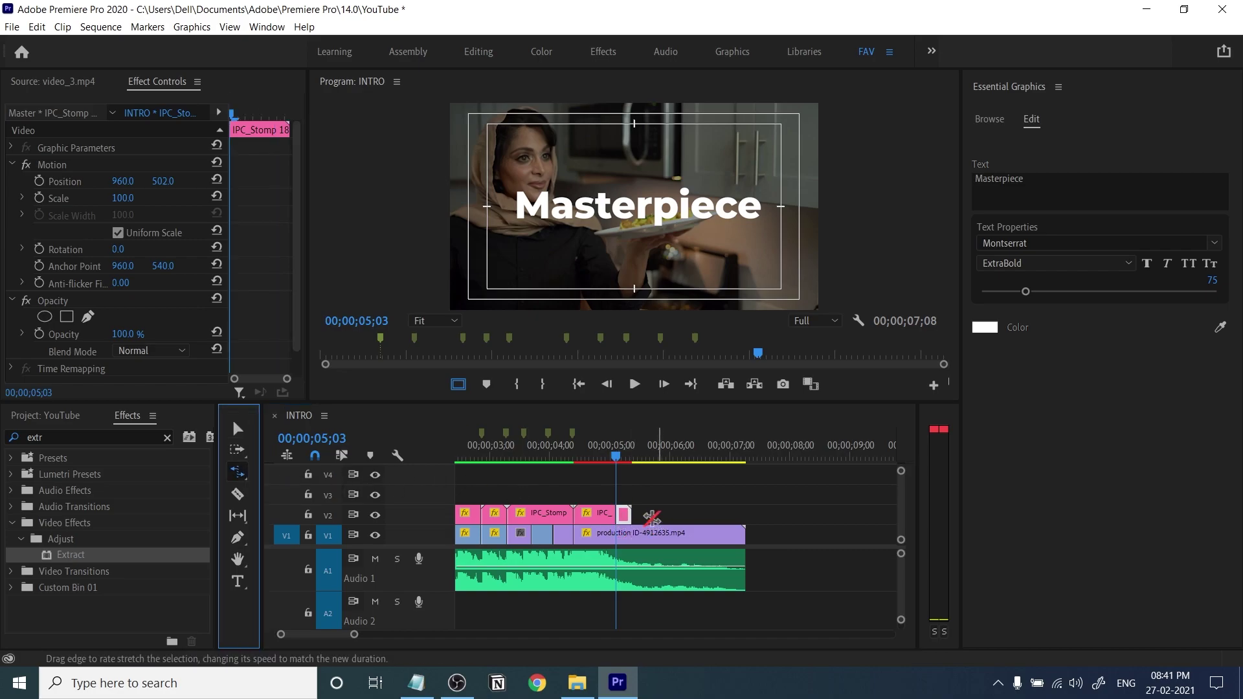
{"action": "left_click_drag", "start_coordinate": [631, 514], "coordinate": [744, 516]}
{"action": "key", "text": "b"}
{"action": "key", "text": "v"}
Select the IPC_Stomp 21 title on V2 and change its Text 1 to Cook.
{"action": "left_click_drag", "start_coordinate": [617, 453], "coordinate": [526, 479]}
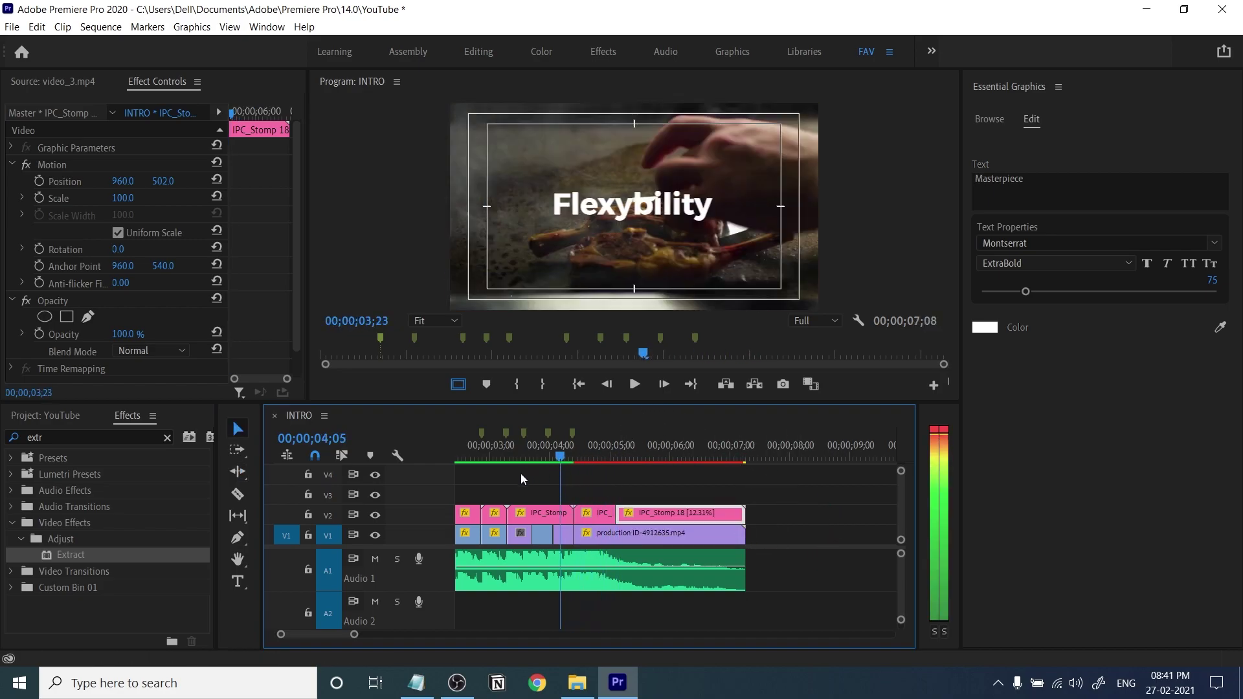
{"action": "key", "text": "k"}
{"action": "left_click", "coordinate": [534, 513]}
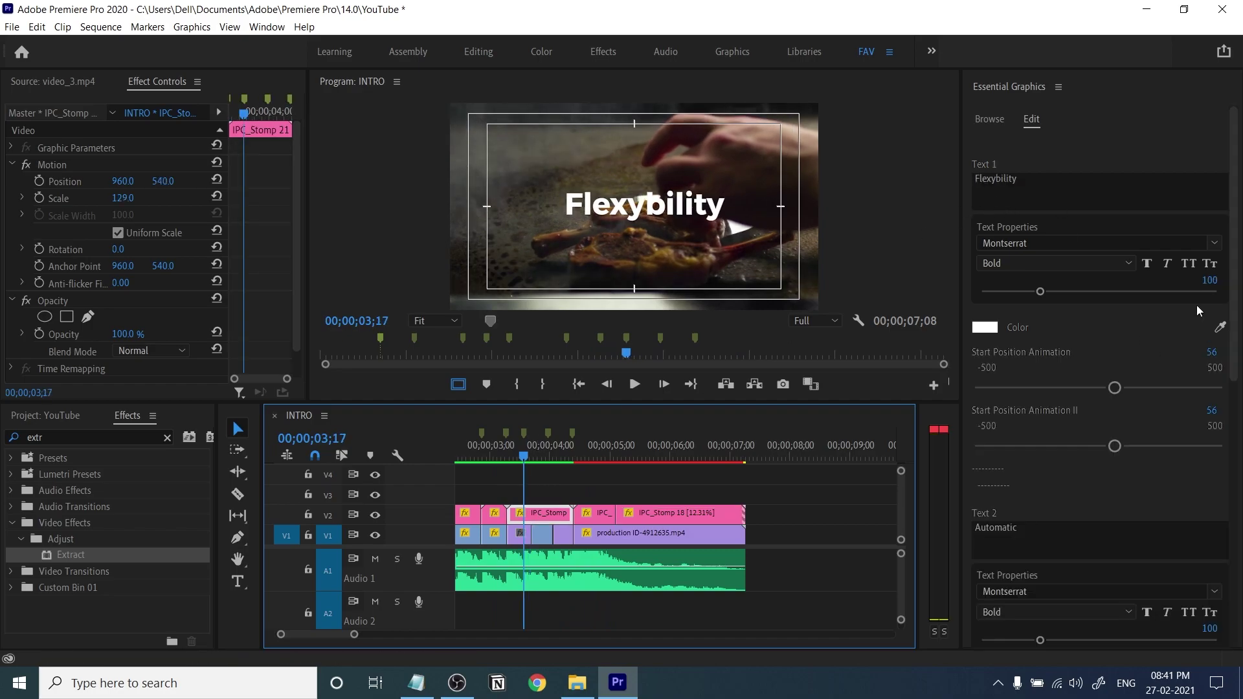
{"action": "left_click_drag", "start_coordinate": [1235, 321], "coordinate": [1239, 246]}
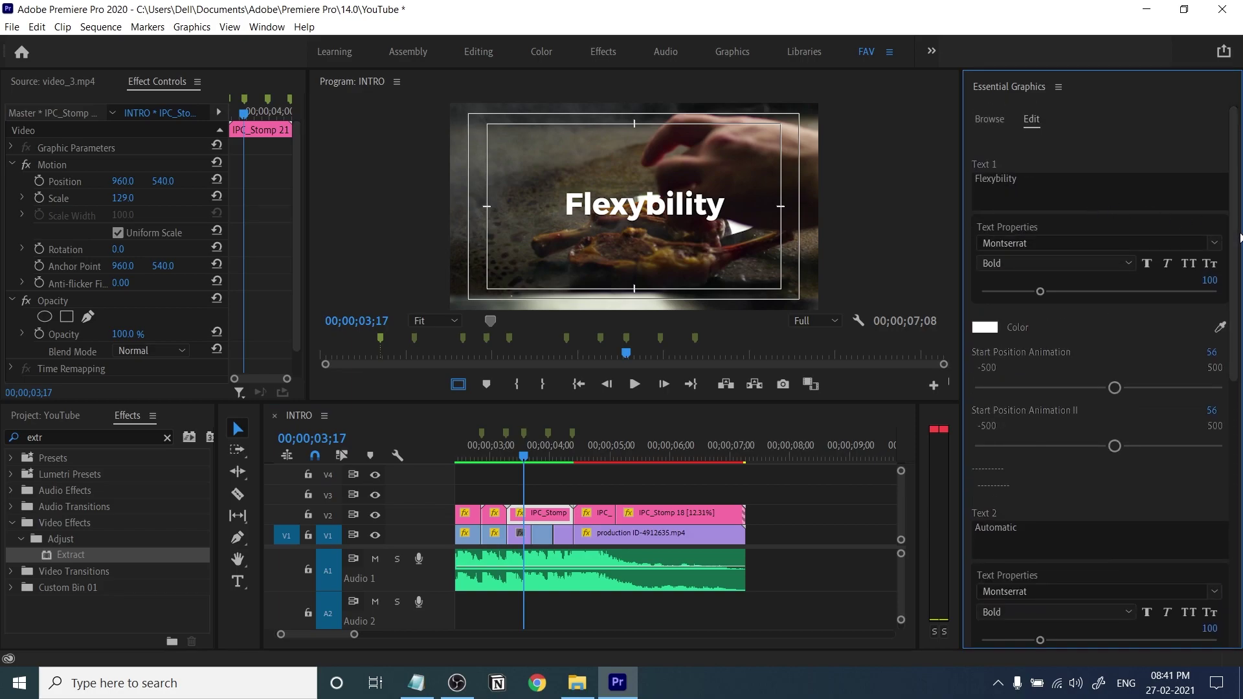
{"action": "scroll", "coordinate": [1238, 374], "scroll_direction": "down", "scroll_amount": 10}
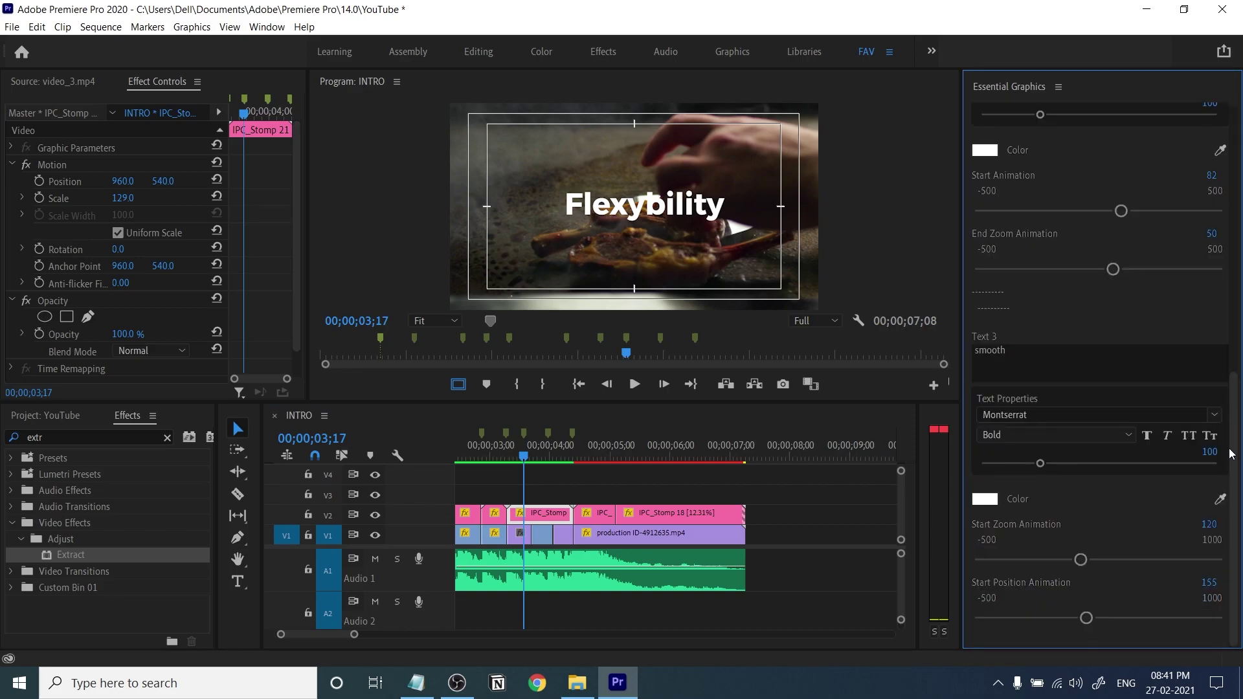
{"action": "left_click_drag", "start_coordinate": [1233, 431], "coordinate": [1117, 162]}
{"action": "left_click", "coordinate": [1062, 189]}
{"action": "type", "text": "Cook"}
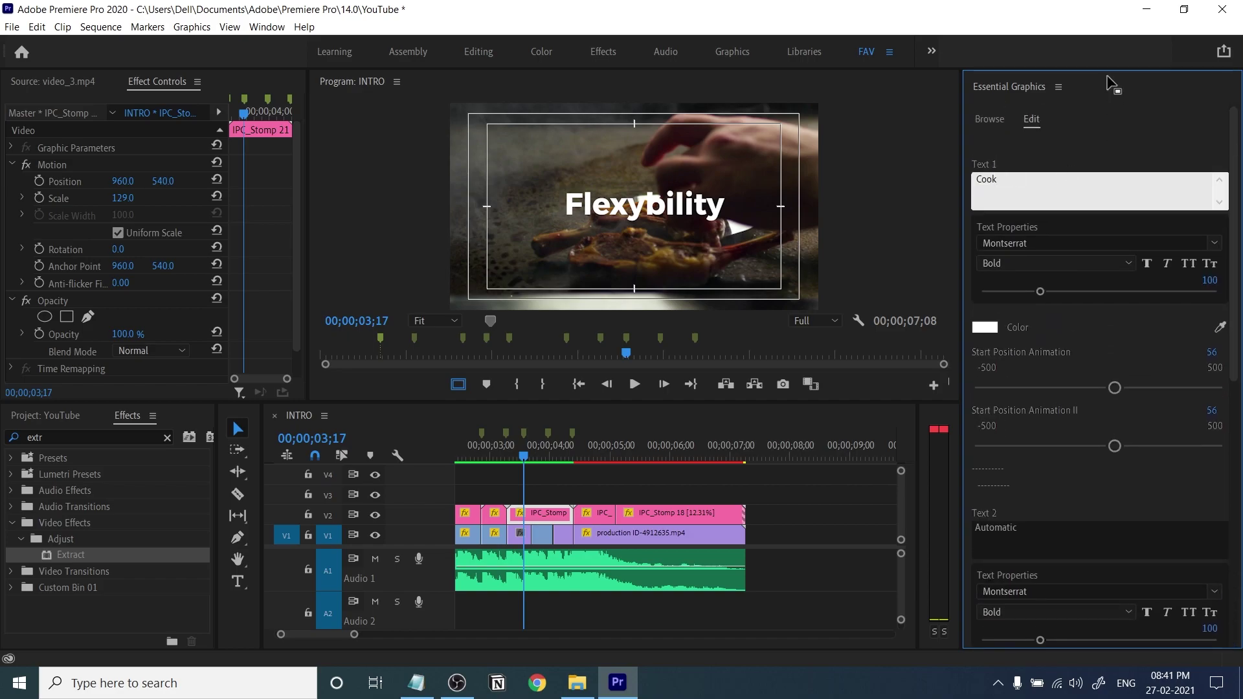
{"action": "left_click", "coordinate": [1122, 134]}
Change Text 2 of the IPC_Stomp 21 title to Taste and Text 3 to Explore.
{"action": "left_click_drag", "start_coordinate": [1232, 188], "coordinate": [1232, 324]}
{"action": "left_click", "coordinate": [1080, 316]}
{"action": "type", "text": "Taste"}
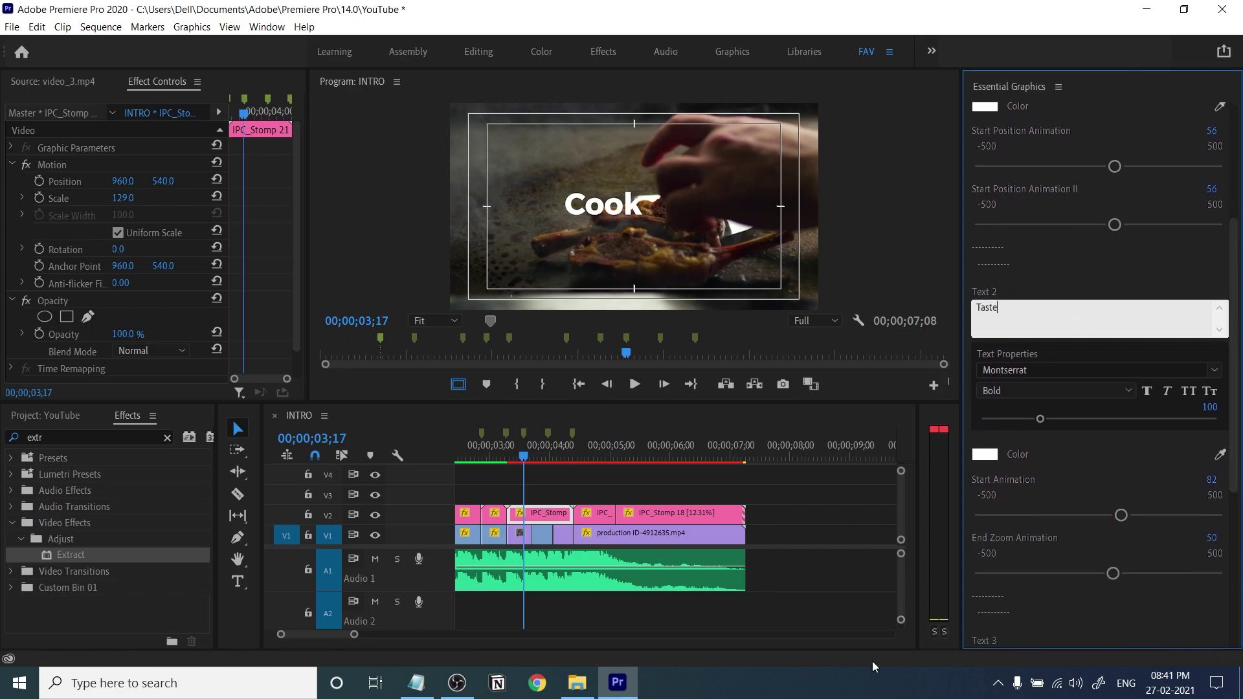
{"action": "left_click_drag", "start_coordinate": [1238, 421], "coordinate": [1238, 534]}
{"action": "left_click", "coordinate": [1059, 432]}
{"action": "type", "text": "Explore"}
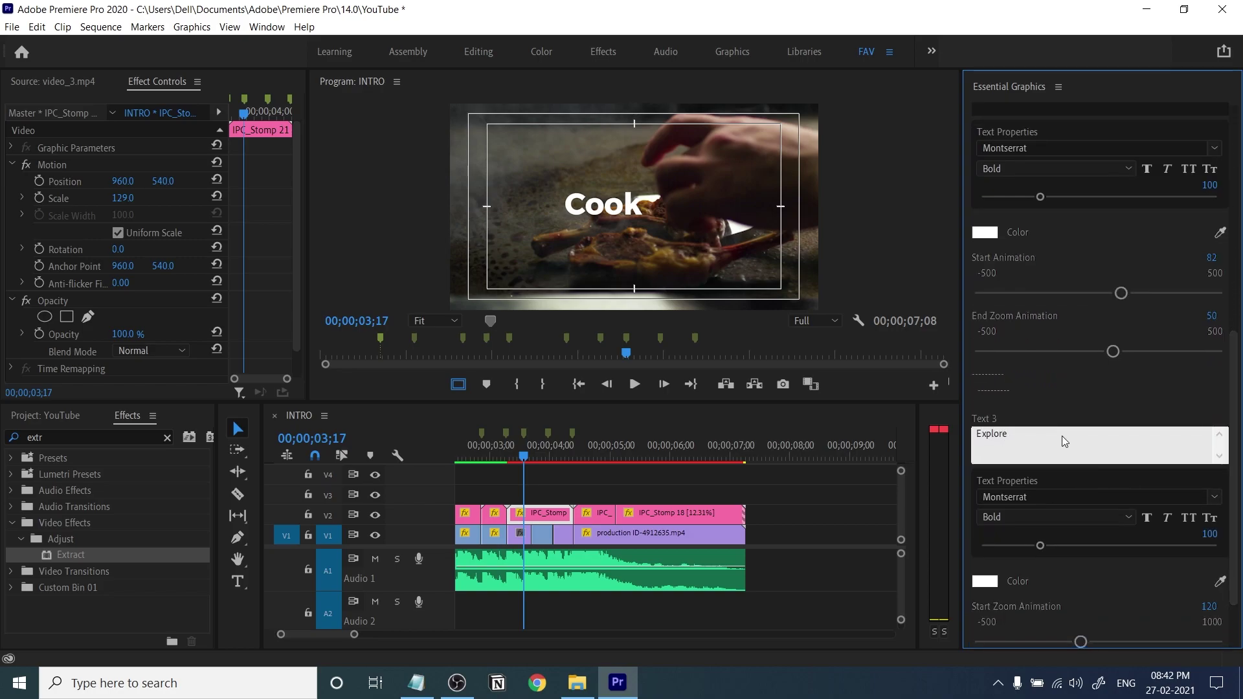
{"action": "key", "text": "Escape"}
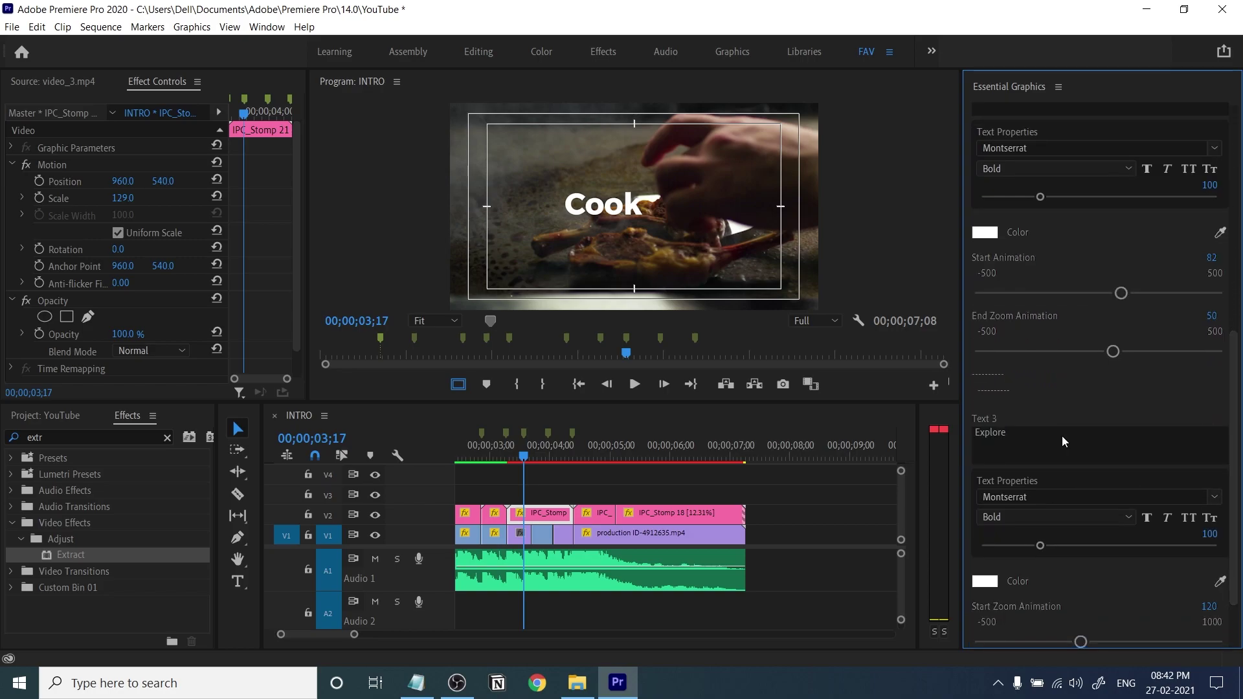
Set the Cook text's Start Position Animation to 236 and Start Position Animation II to 137.
{"action": "left_click", "coordinate": [535, 458]}
{"action": "left_click_drag", "start_coordinate": [537, 460], "coordinate": [516, 460]}
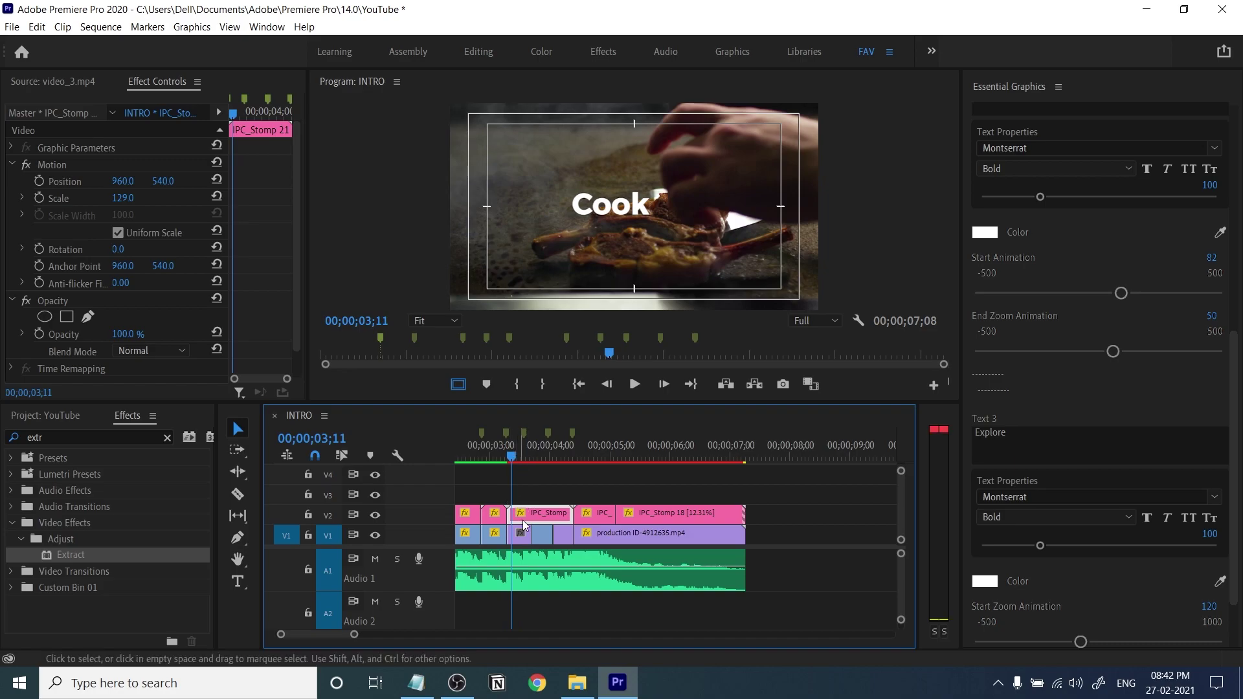
{"action": "scroll", "coordinate": [1145, 271], "scroll_direction": "up", "scroll_amount": 8}
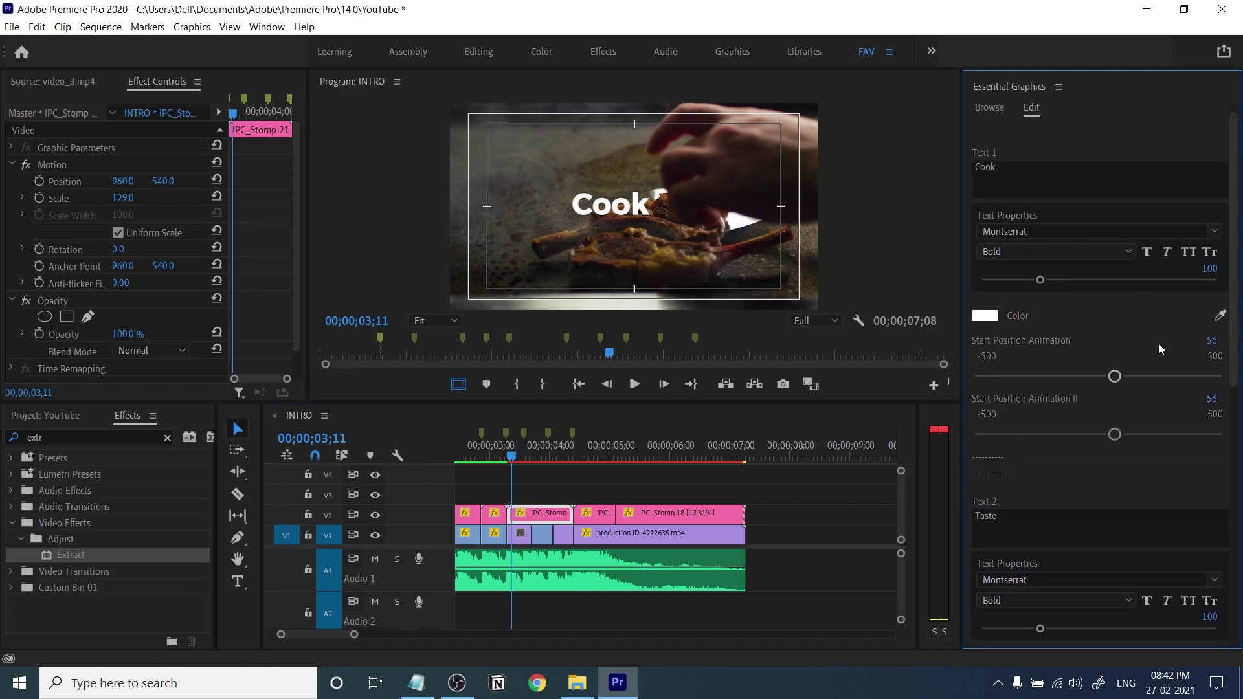
{"action": "left_click_drag", "start_coordinate": [1113, 376], "coordinate": [1158, 375]}
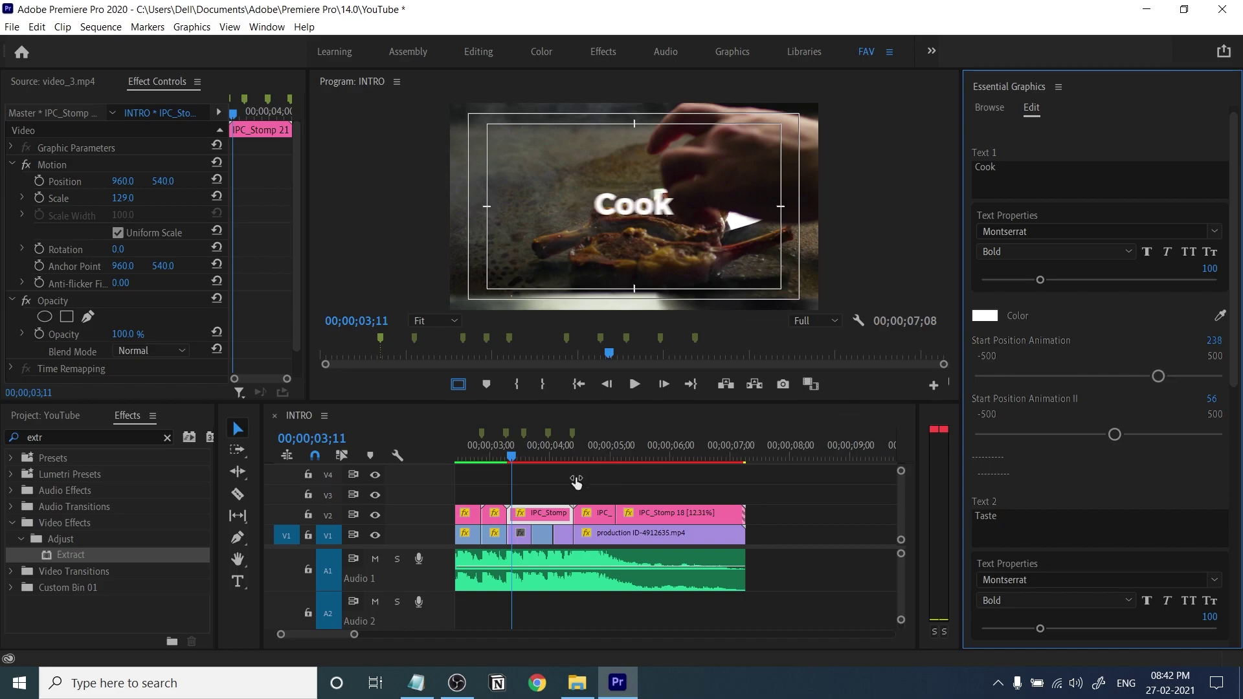
{"action": "left_click_drag", "start_coordinate": [510, 458], "coordinate": [522, 467]}
{"action": "mouse_move", "coordinate": [1212, 404]}
{"action": "left_mouse_down"}
{"action": "mouse_move", "coordinate": [1178, 404]}
{"action": "mouse_move", "coordinate": [1234, 404]}
{"action": "left_mouse_up"}
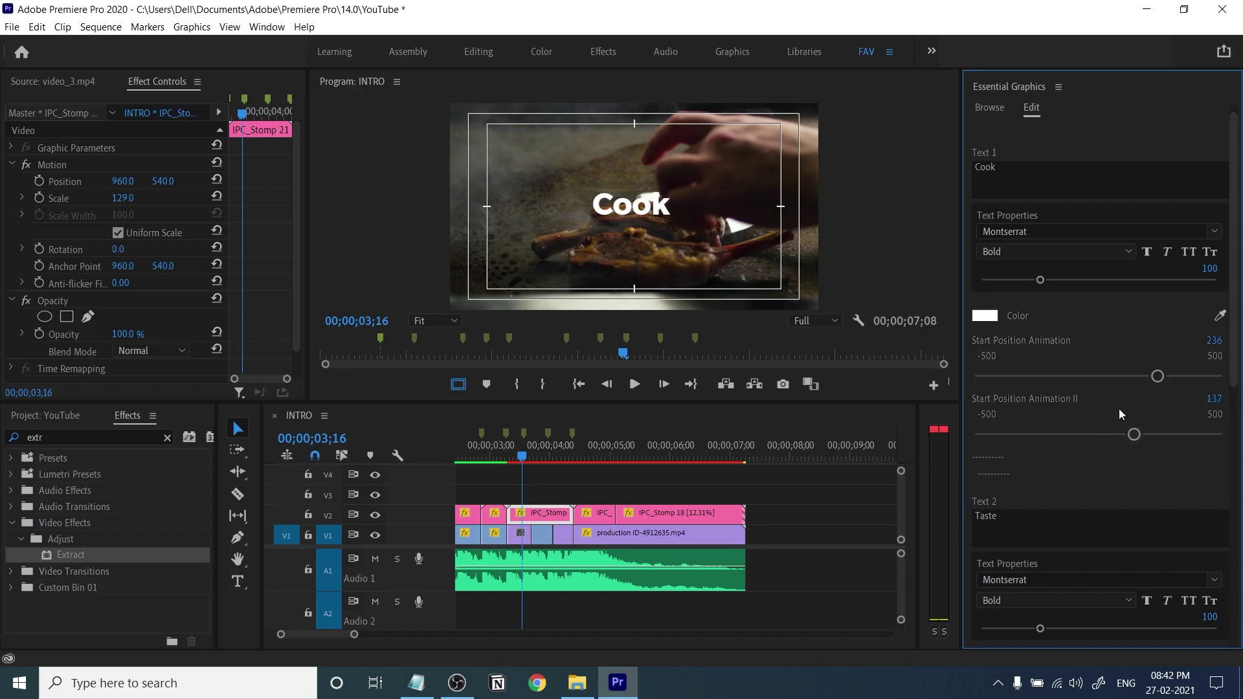
Reduce the Cook text's Start Position Animation to 88 and play back that part of the sequence.
{"action": "left_click_drag", "start_coordinate": [522, 457], "coordinate": [505, 457]}
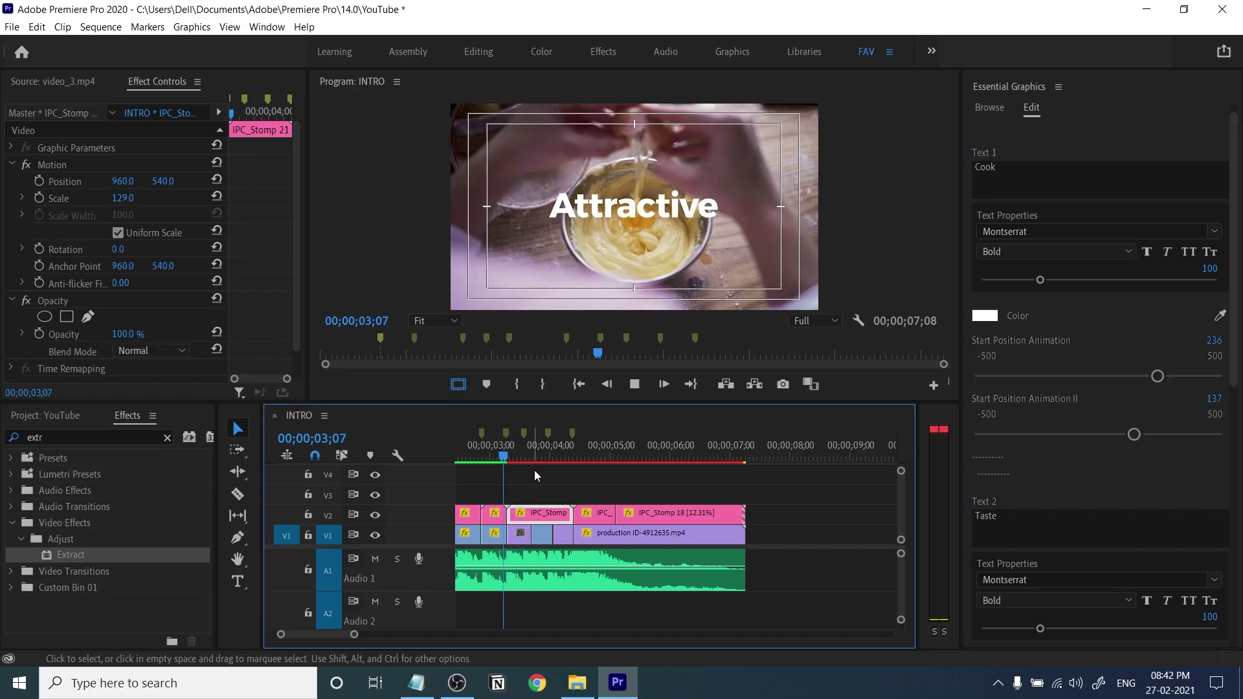
{"action": "key", "text": "space"}
{"action": "left_click", "coordinate": [511, 459]}
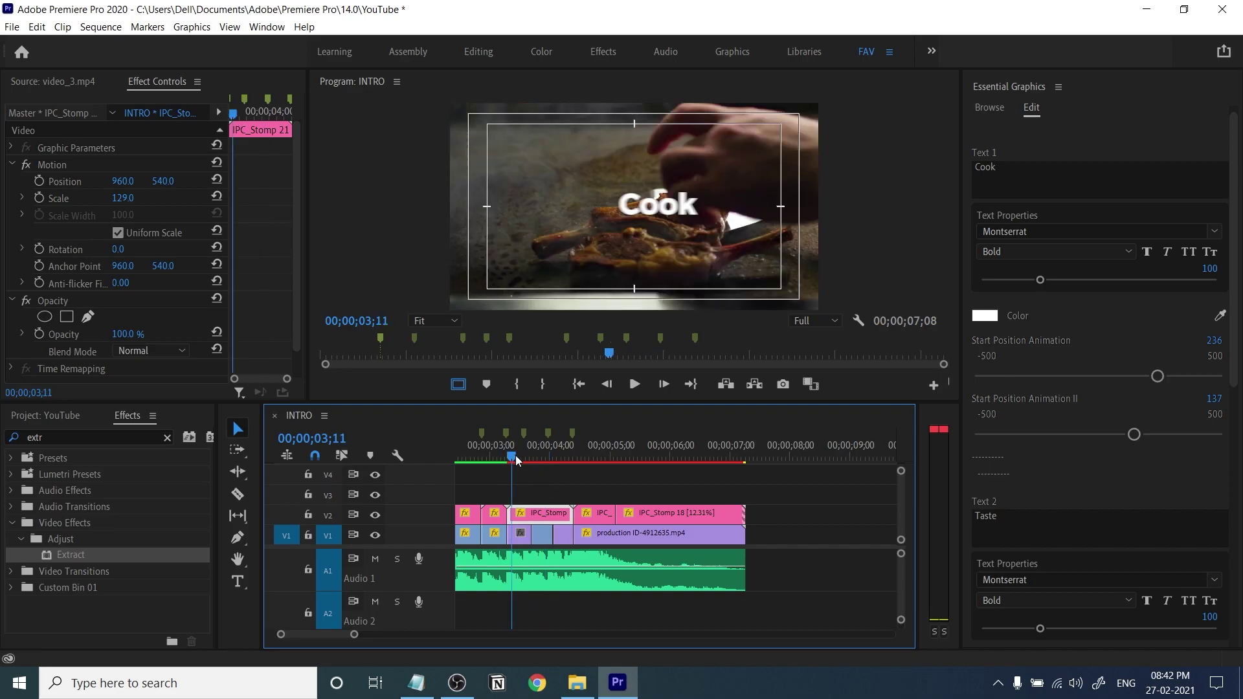
{"action": "left_click_drag", "start_coordinate": [1214, 341], "coordinate": [1118, 341]}
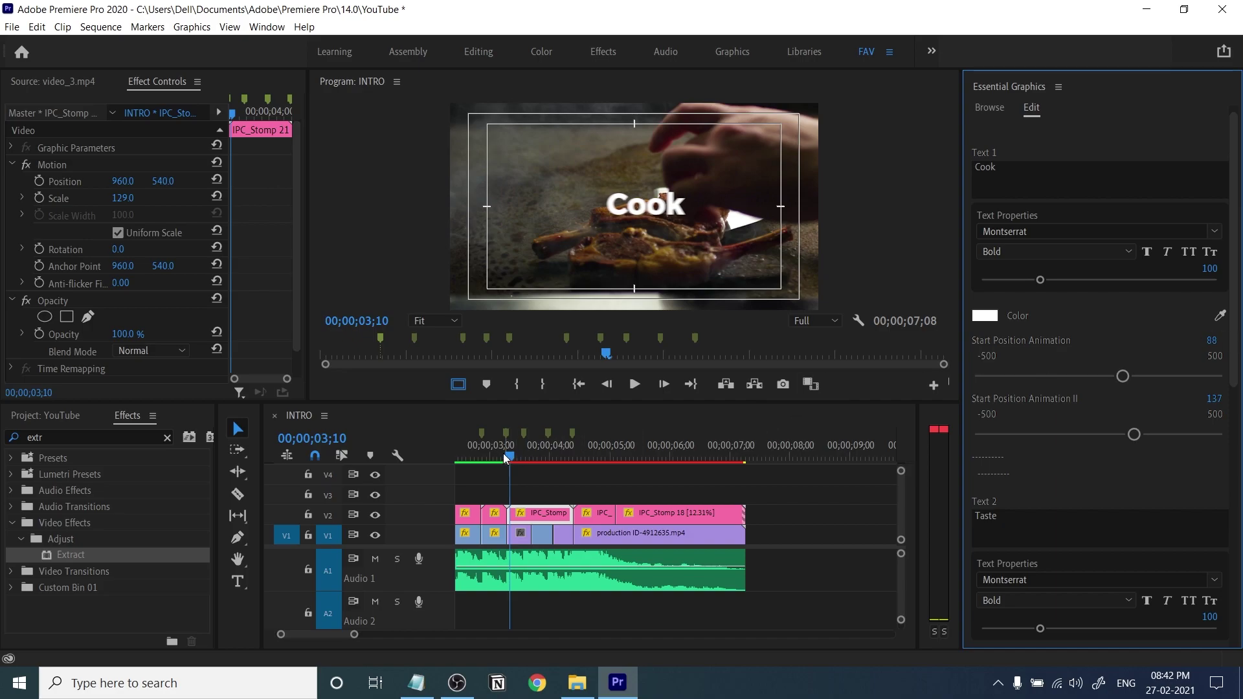
{"action": "left_click", "coordinate": [499, 458]}
{"action": "key", "text": "space"}
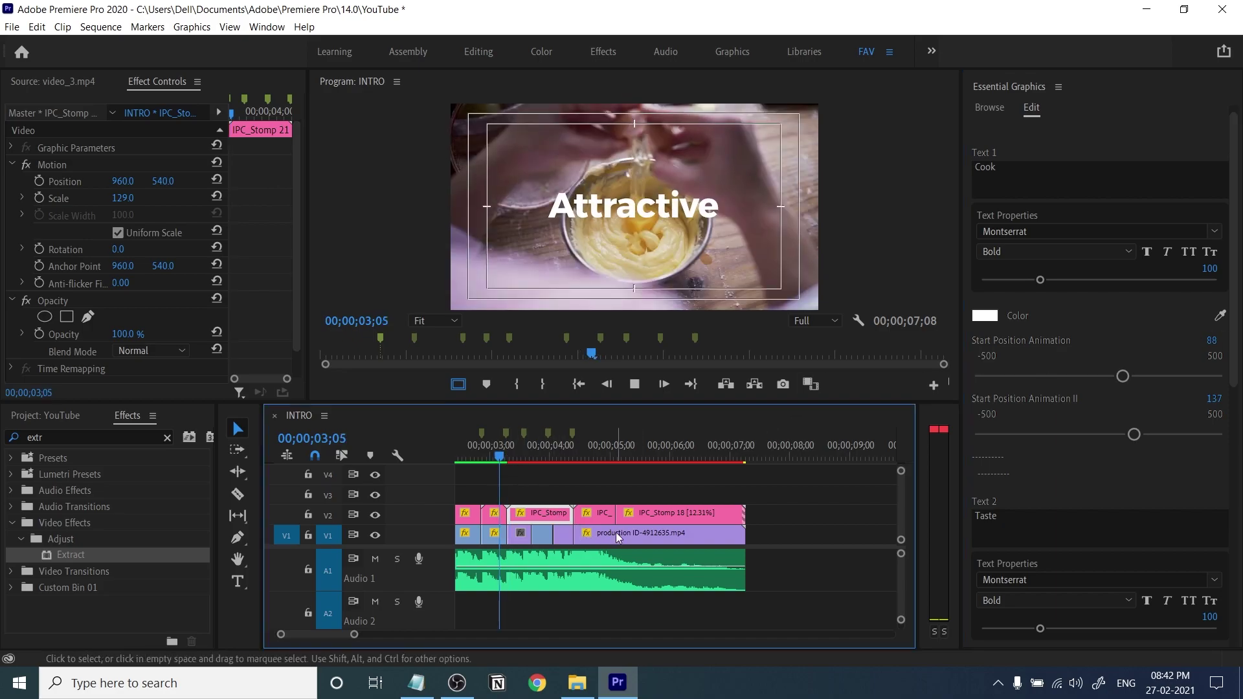
{"action": "key", "text": "space"}
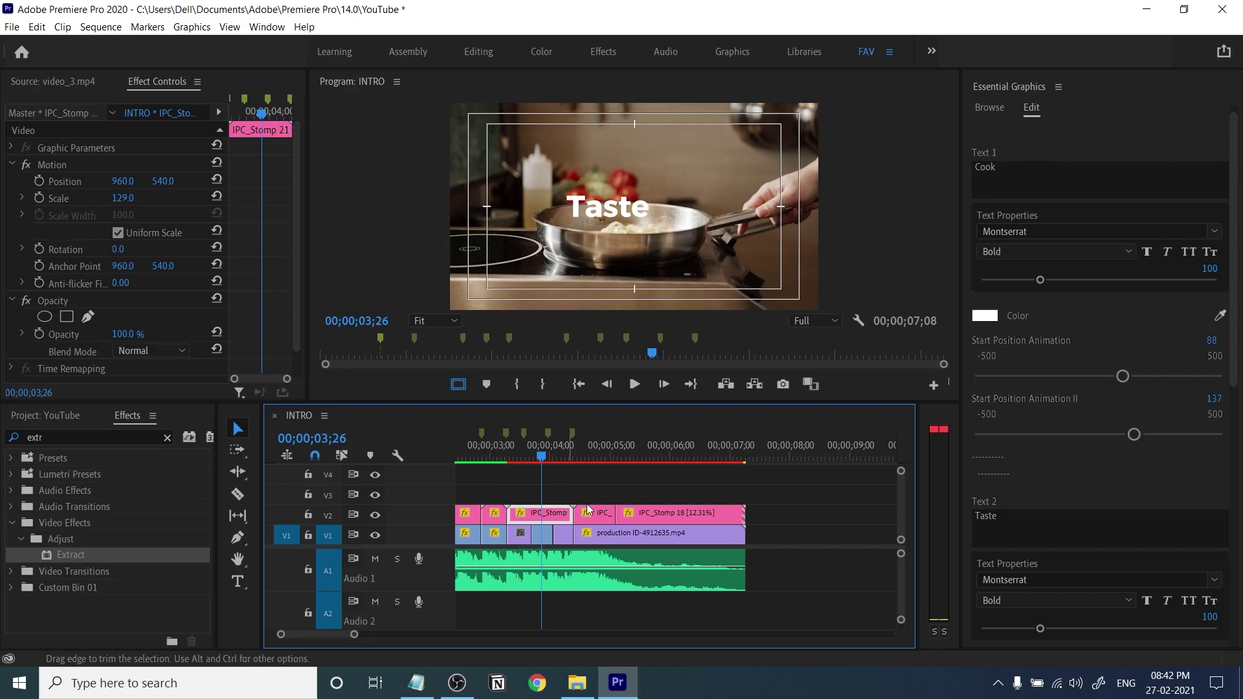
Set the Taste text's Start Animation to 201 and End Zoom Animation to 110.
{"action": "left_click_drag", "start_coordinate": [1237, 367], "coordinate": [1239, 402]}
{"action": "scroll", "coordinate": [1107, 411], "scroll_direction": "down", "scroll_amount": 4}
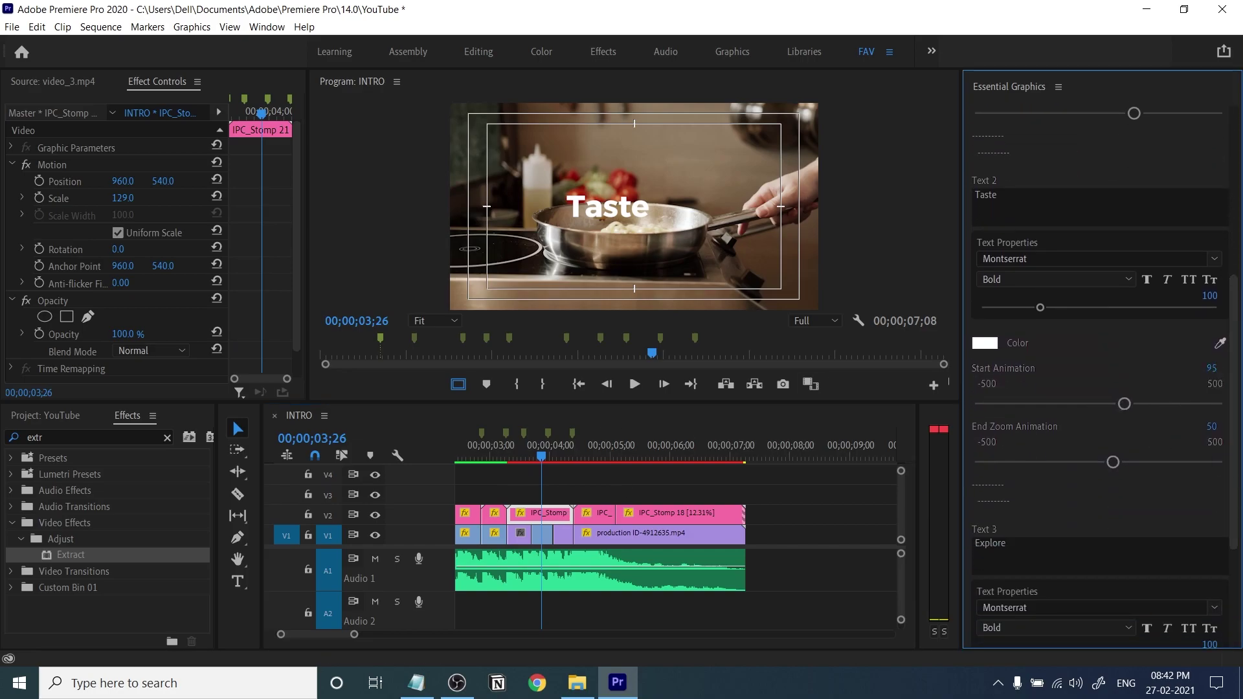
{"action": "left_click_drag", "start_coordinate": [1212, 368], "coordinate": [1233, 394]}
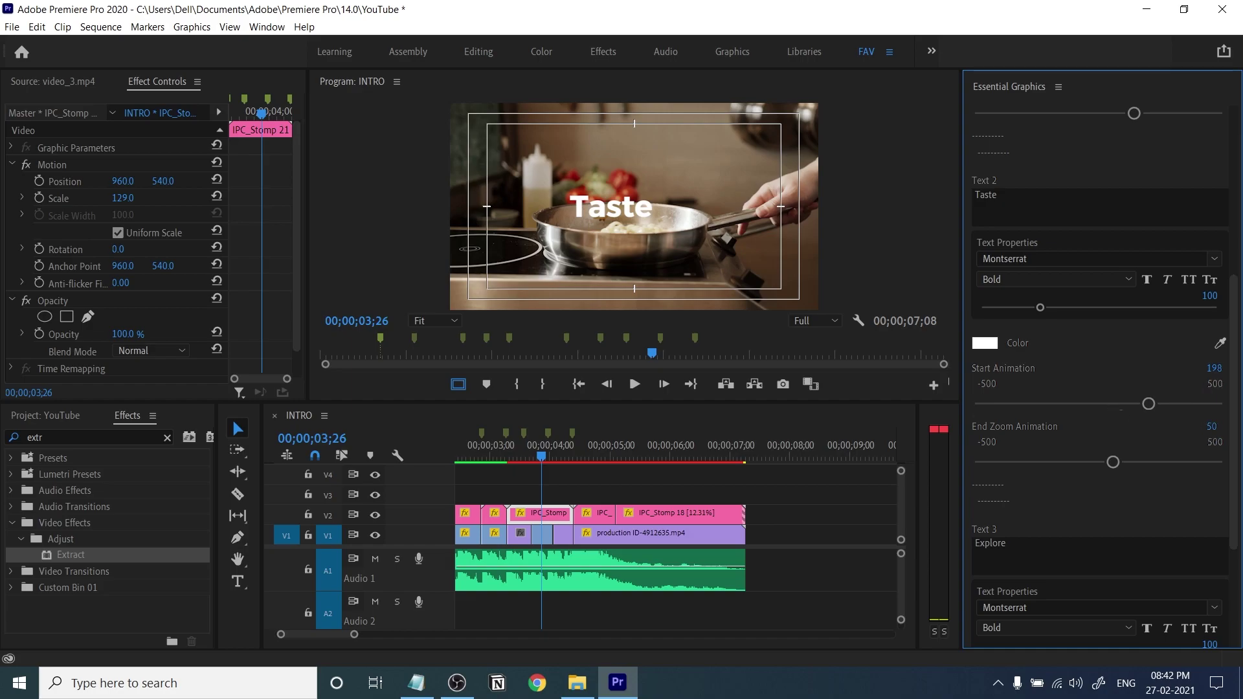
{"action": "left_click_drag", "start_coordinate": [1103, 462], "coordinate": [1152, 462]}
{"action": "left_click", "coordinate": [544, 463]}
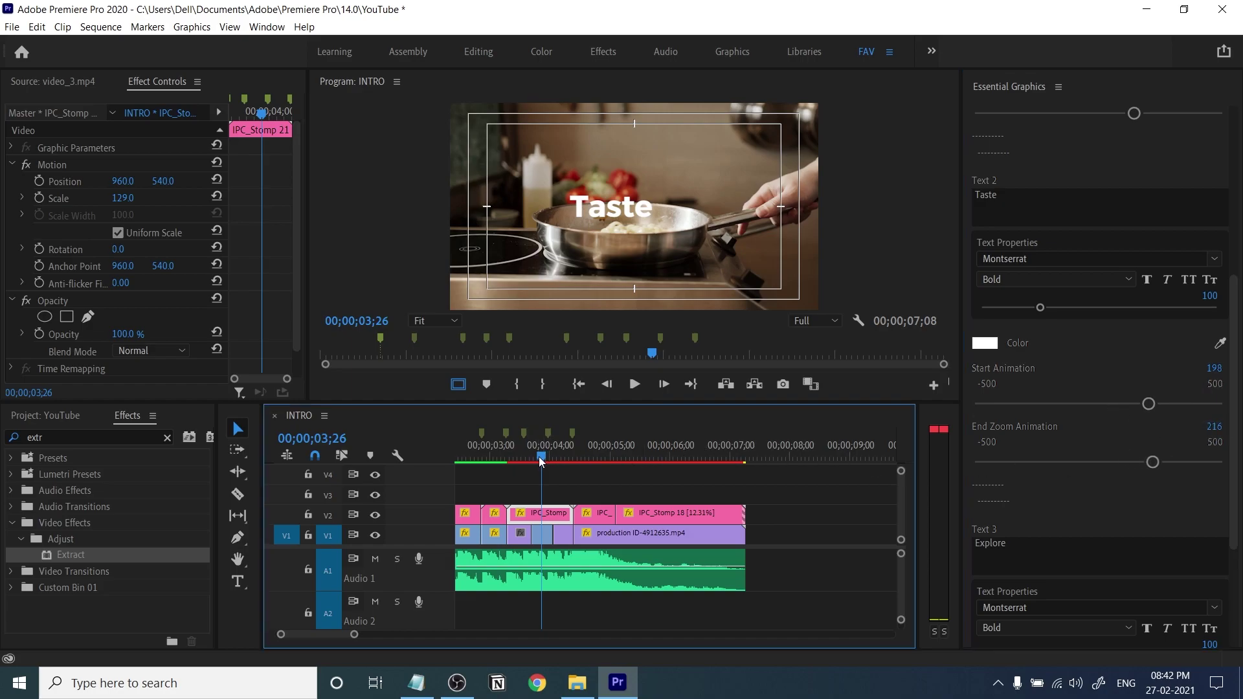
{"action": "mouse_move", "coordinate": [544, 465]}
{"action": "left_mouse_down"}
{"action": "mouse_move", "coordinate": [521, 467]}
{"action": "mouse_move", "coordinate": [532, 472]}
{"action": "left_mouse_up"}
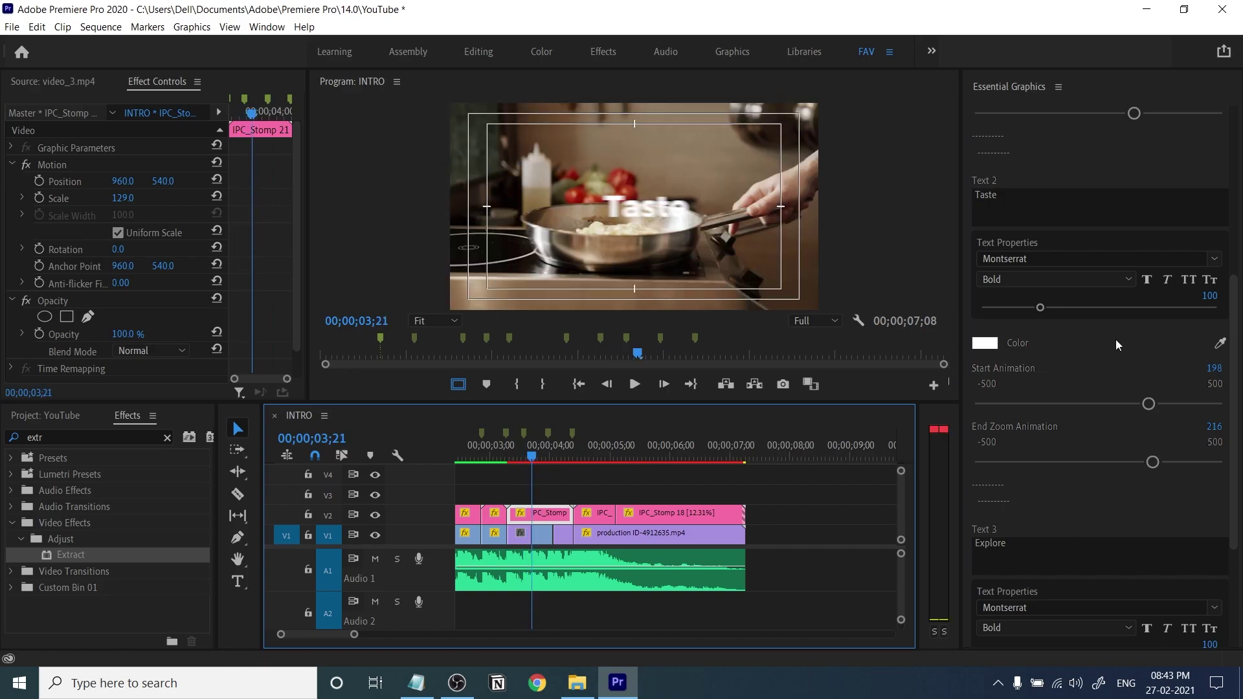
{"action": "mouse_move", "coordinate": [1218, 369]}
{"action": "left_mouse_down"}
{"action": "mouse_move", "coordinate": [1152, 368]}
{"action": "mouse_move", "coordinate": [1240, 368]}
{"action": "left_mouse_up"}
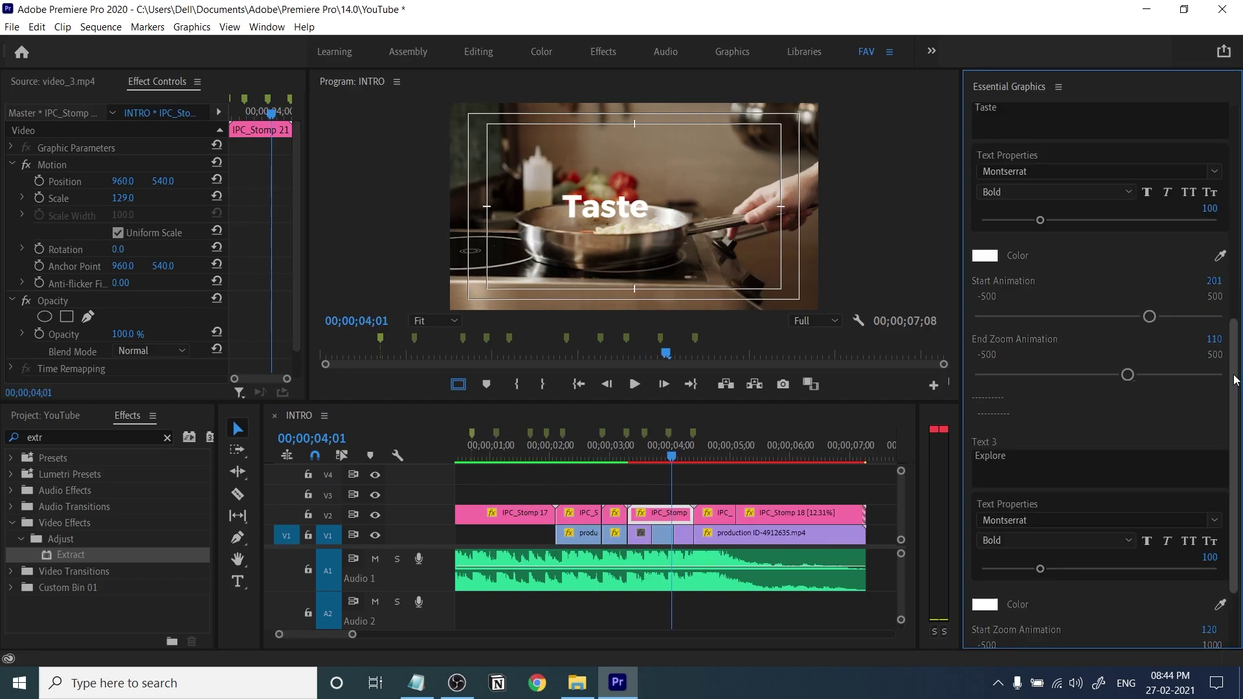
{"action": "scroll", "coordinate": [1236, 381], "scroll_direction": "up", "scroll_amount": 1}
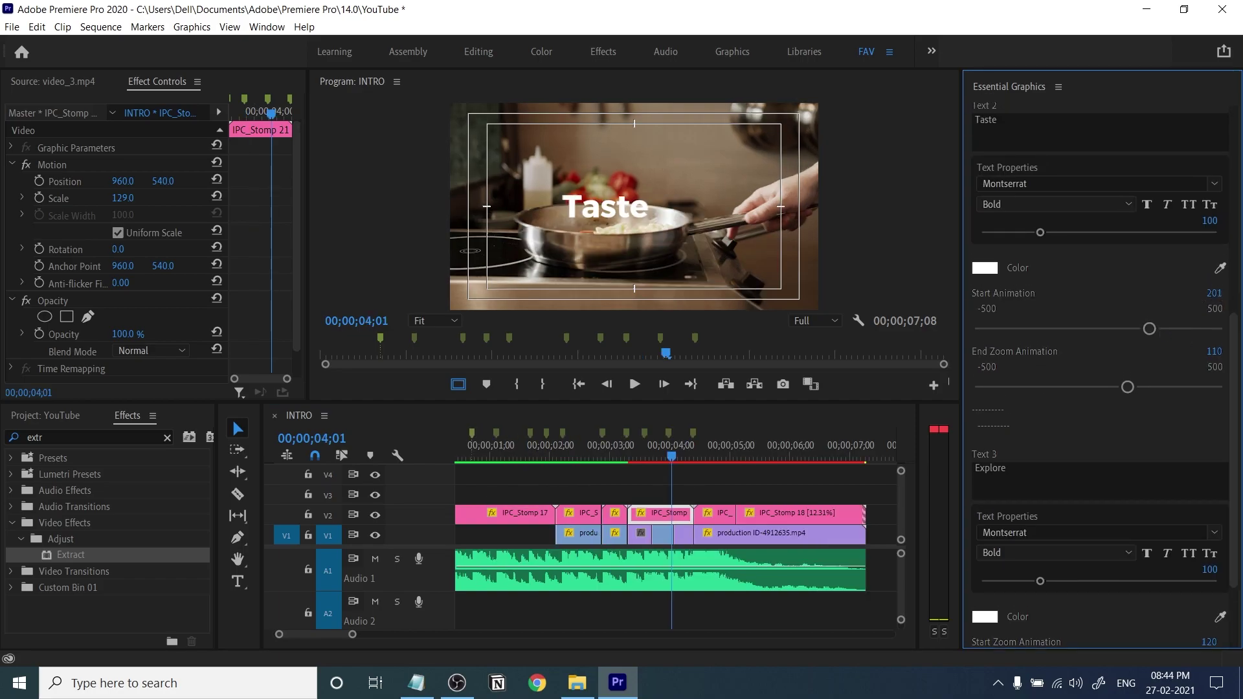
{"action": "left_click_drag", "start_coordinate": [1153, 328], "coordinate": [1237, 318]}
{"action": "left_click_drag", "start_coordinate": [1240, 370], "coordinate": [1150, 328]}
Change the text of the TRENDS title on V2 to Making.
{"action": "left_click", "coordinate": [689, 460]}
{"action": "left_click_drag", "start_coordinate": [690, 464], "coordinate": [620, 525]}
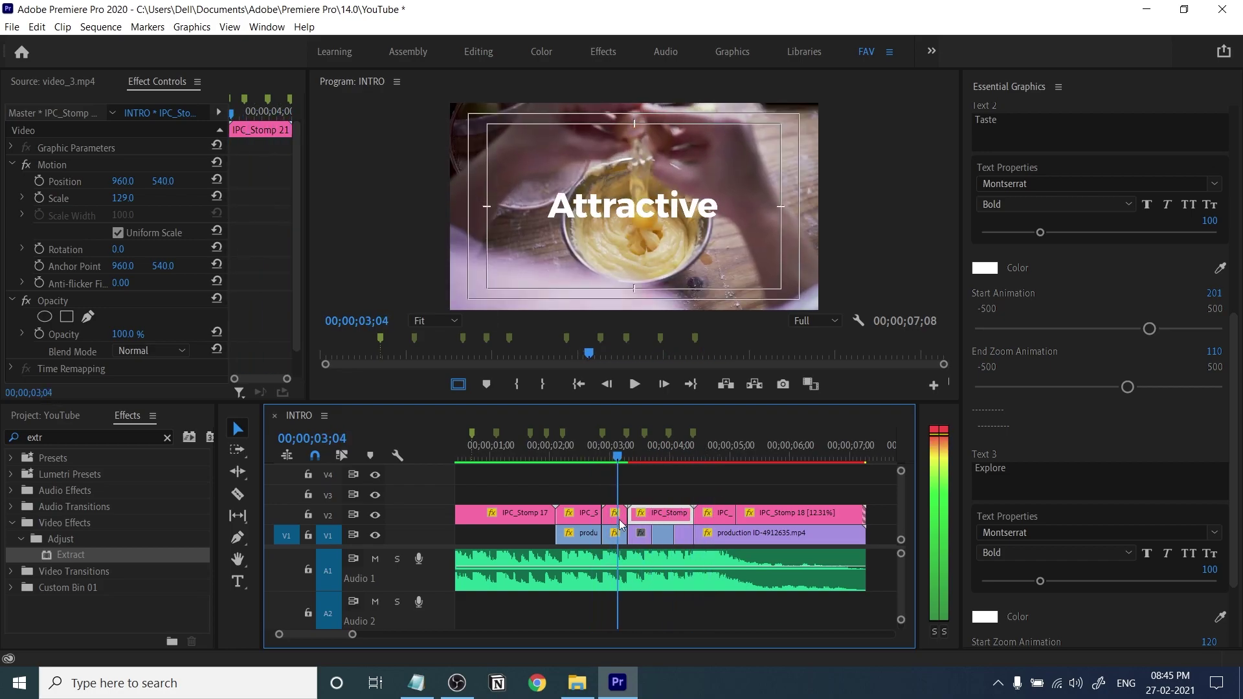
{"action": "left_click", "coordinate": [616, 515]}
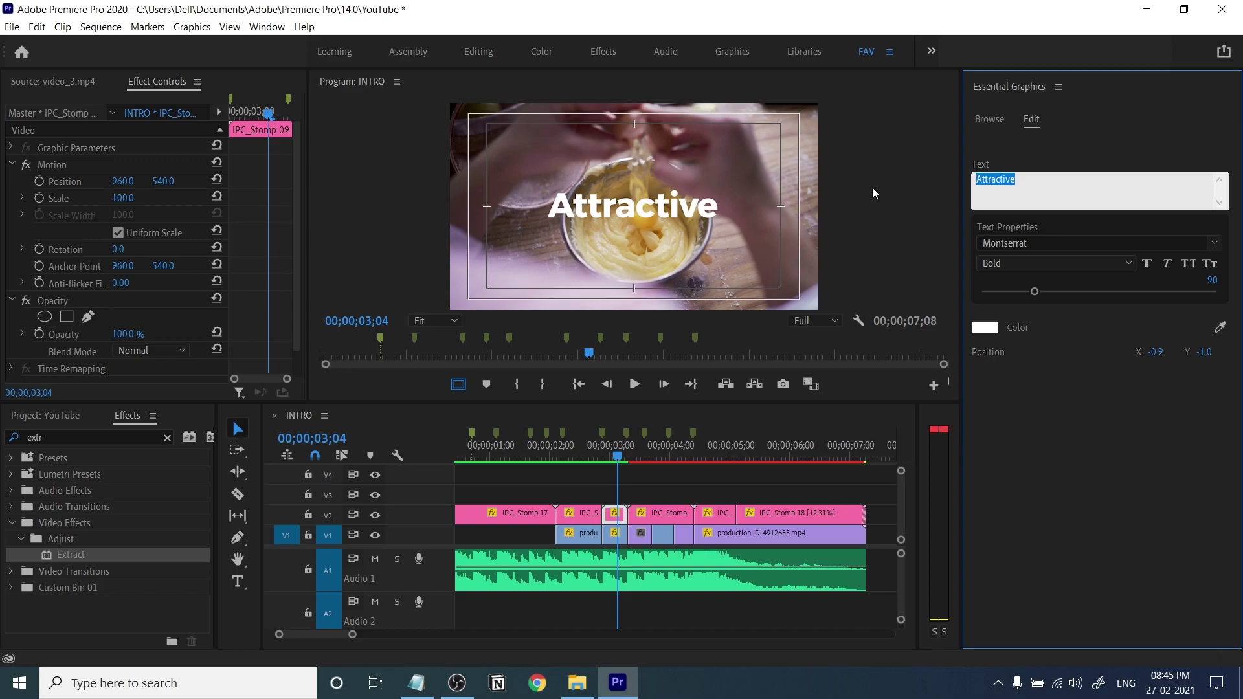
{"action": "left_click_drag", "start_coordinate": [559, 446], "coordinate": [591, 447]}
{"action": "left_click", "coordinate": [586, 513]}
{"action": "left_click", "coordinate": [1030, 183]}
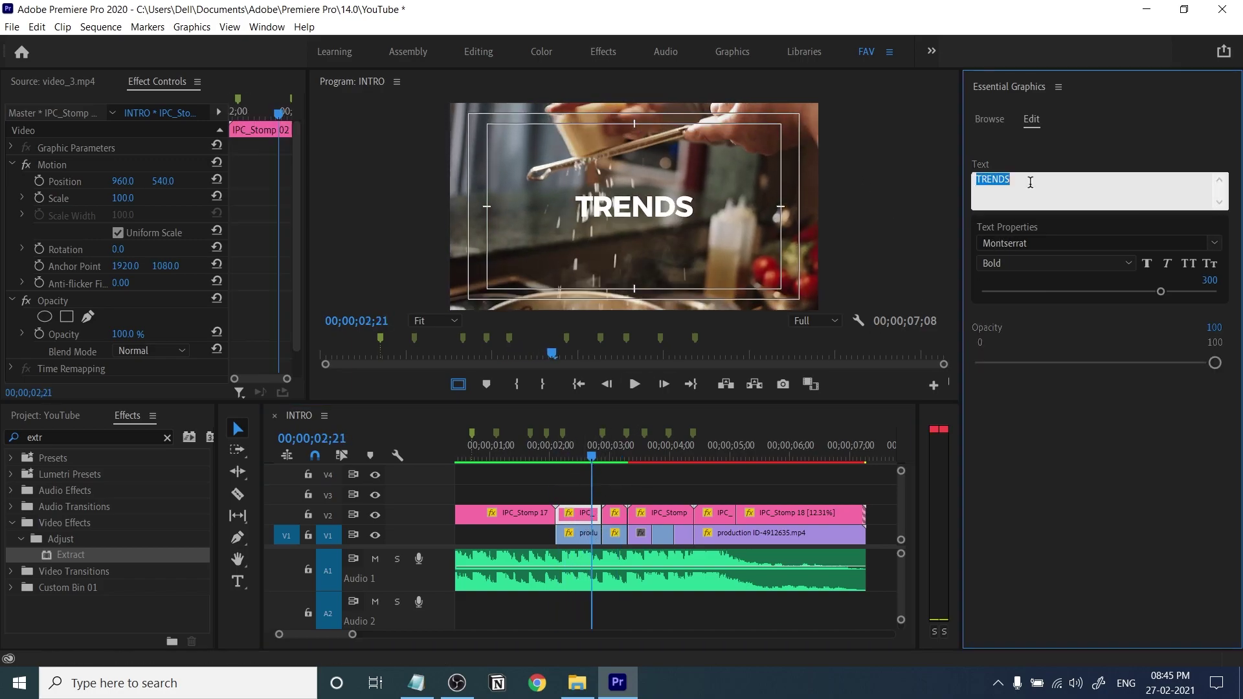
{"action": "type", "text": "Making"}
{"action": "key", "text": "ctrl+a"}
Change Text 1 of the opening IPC_Stomp 17 title to Let's and Text 2 to try.
{"action": "left_click", "coordinate": [492, 462]}
{"action": "key", "text": "Home"}
{"action": "left_click", "coordinate": [496, 516]}
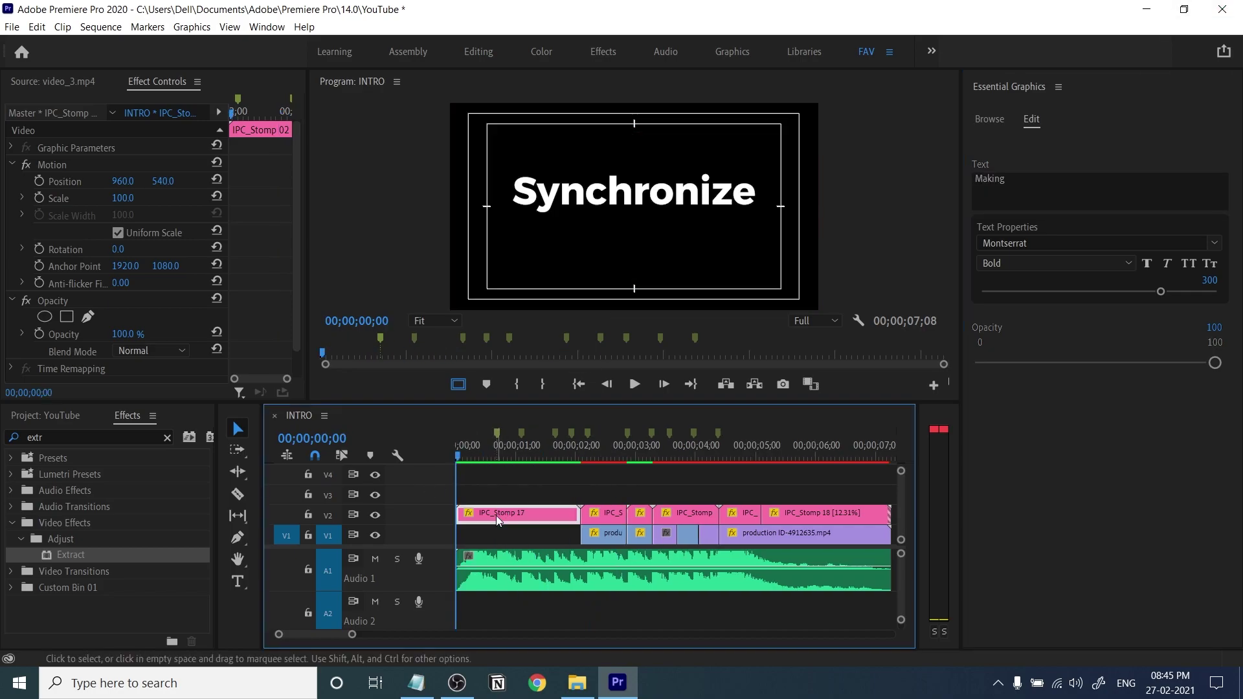
{"action": "left_click", "coordinate": [1065, 188]}
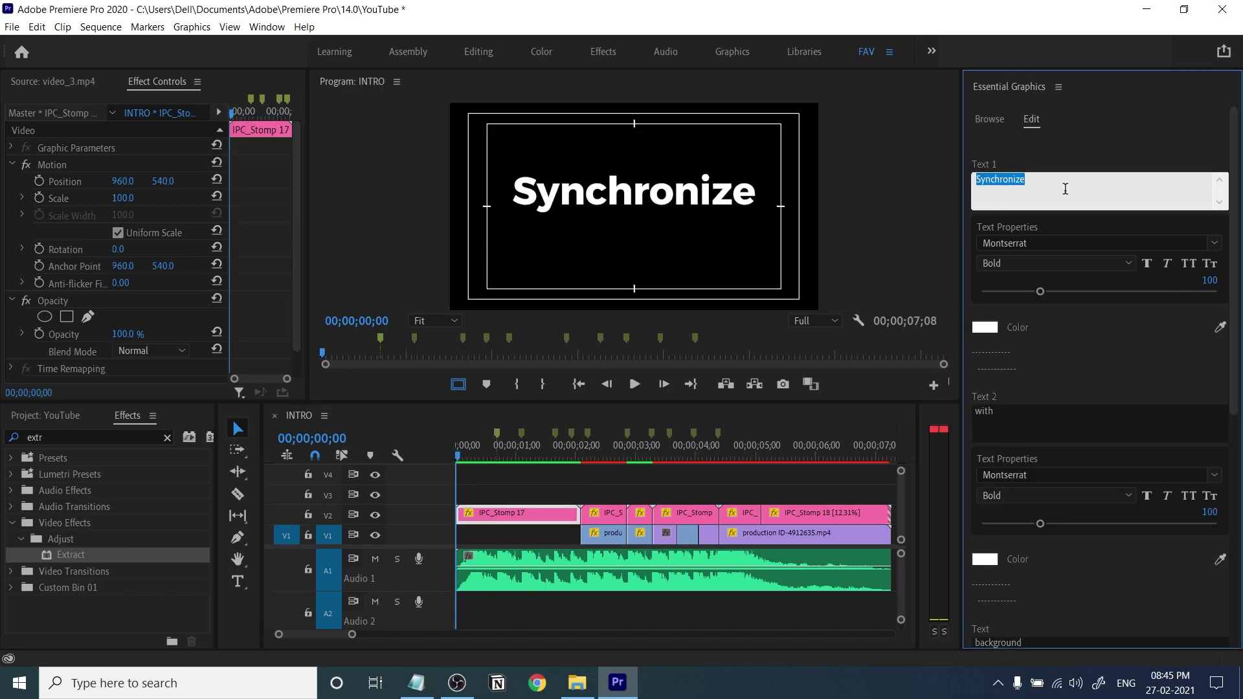
{"action": "type", "text": "Let's"}
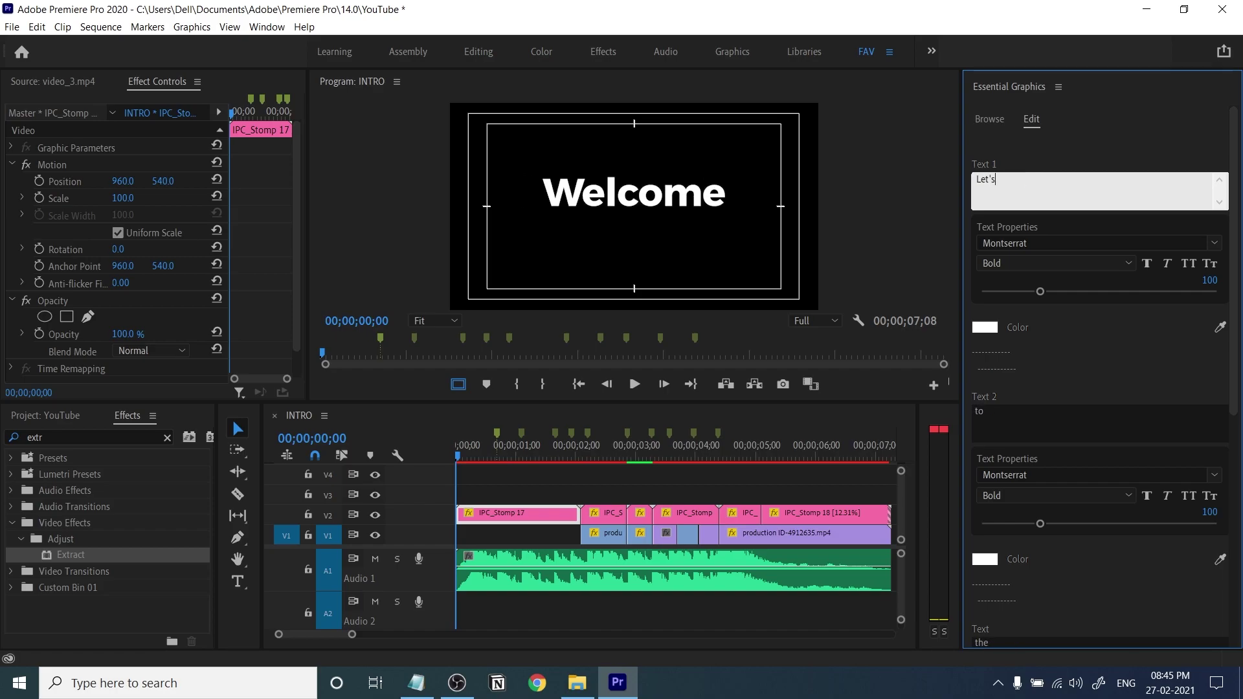
{"action": "left_click", "coordinate": [1055, 413]}
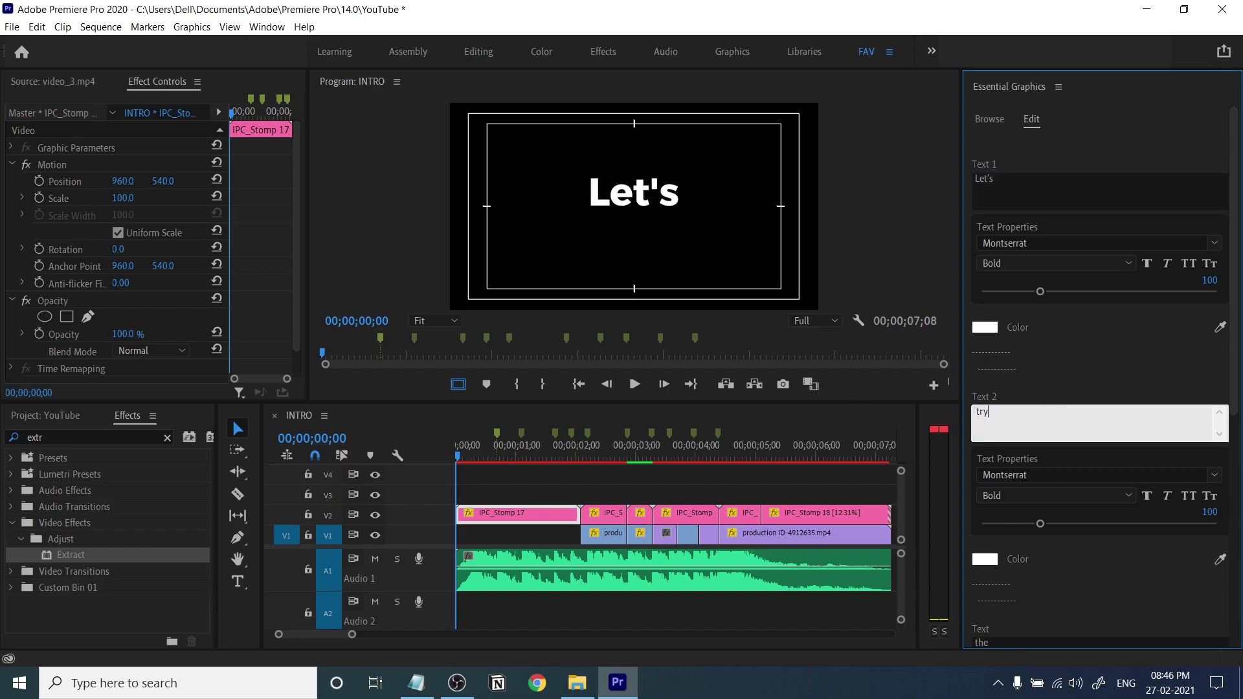
{"action": "left_click_drag", "start_coordinate": [1234, 386], "coordinate": [1237, 520]}
{"action": "left_click", "coordinate": [1019, 401]}
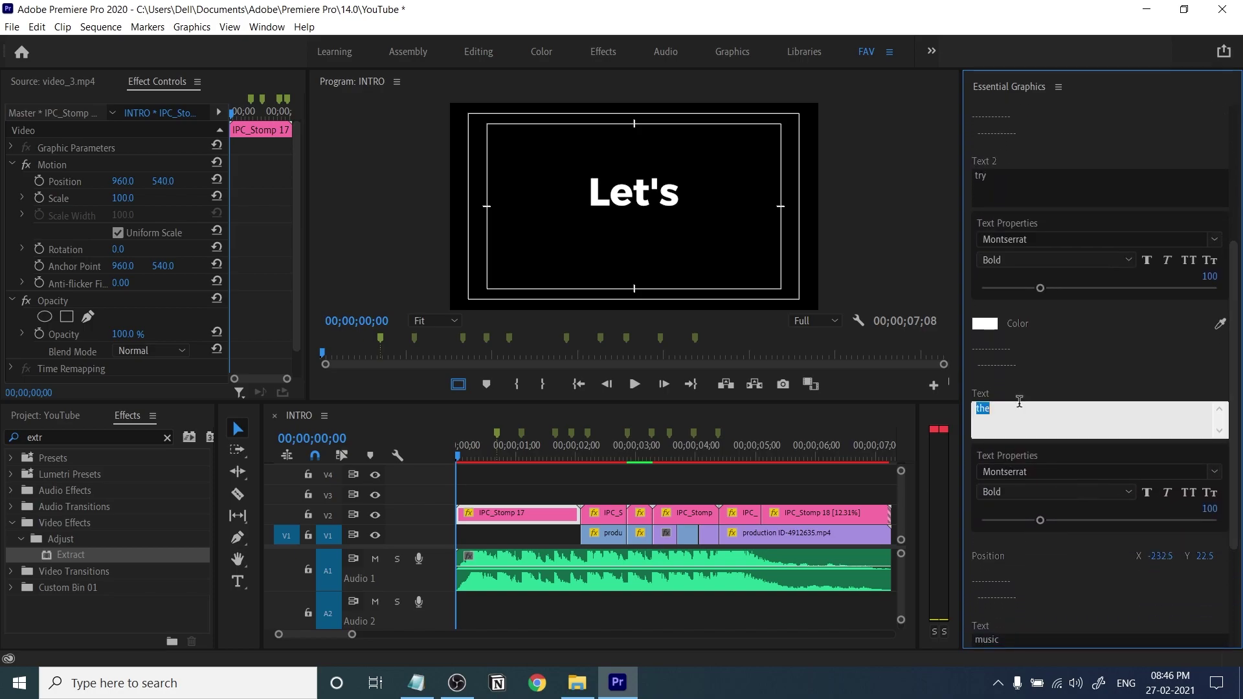
Replace Text 2 of the opening title with explore and change its last two texts to new and foods.
{"action": "left_click", "coordinate": [1062, 184]}
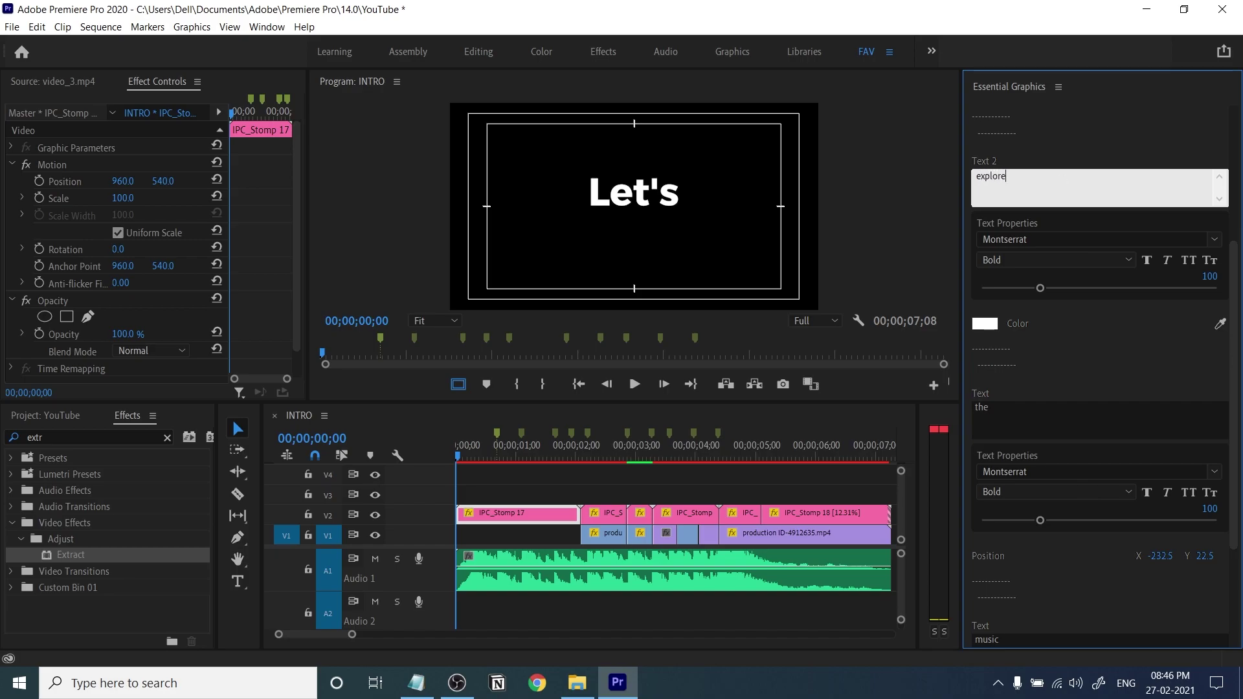
{"action": "left_click", "coordinate": [1063, 425]}
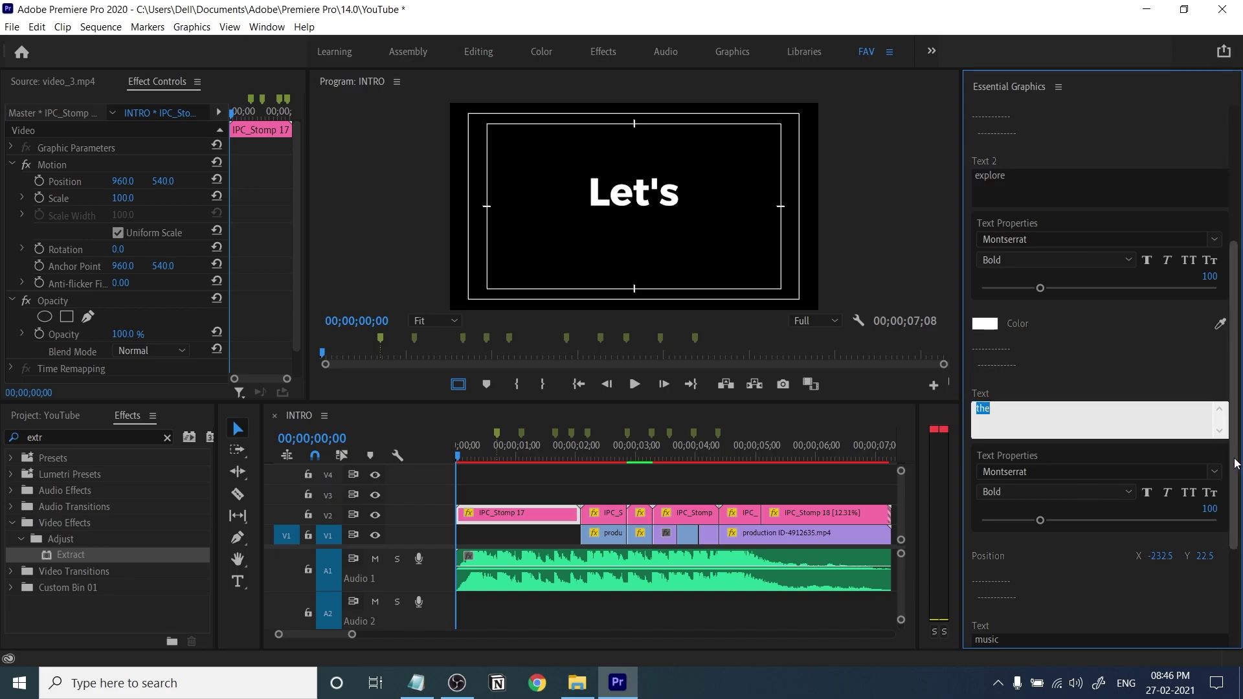
{"action": "left_click_drag", "start_coordinate": [1237, 460], "coordinate": [1236, 527]}
{"action": "left_click", "coordinate": [1032, 292]}
{"action": "type", "text": "new"}
{"action": "left_click", "coordinate": [1033, 530]}
{"action": "type", "text": "foods"}
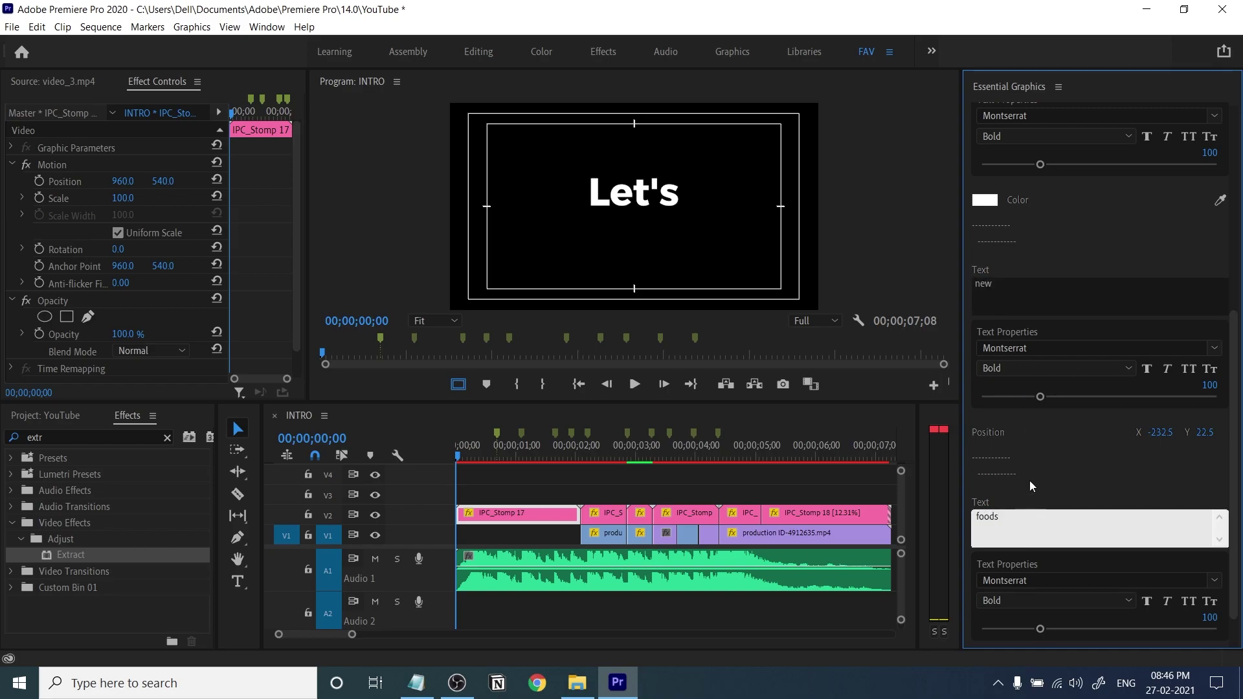
{"action": "left_click", "coordinate": [1032, 486]}
Space out the opening title's words by setting the X position of new to -90.5 and of foods to 209.8.
{"action": "left_click", "coordinate": [479, 468]}
{"action": "key", "text": "space"}
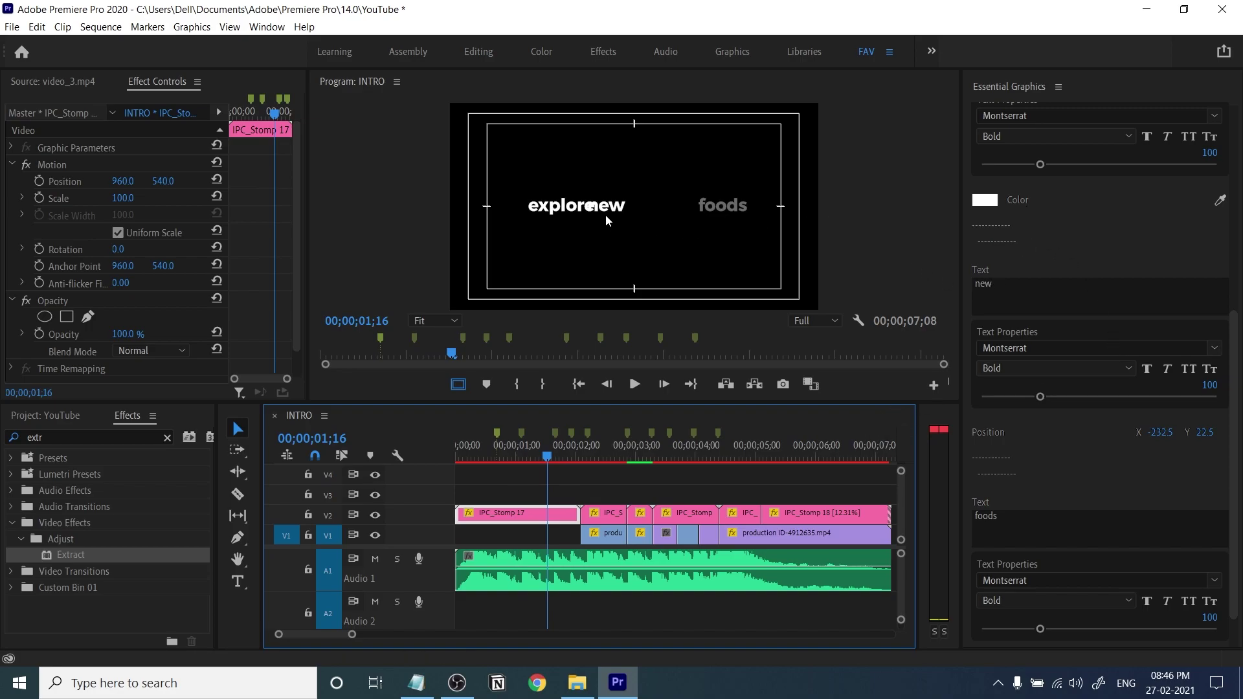
{"action": "left_click_drag", "start_coordinate": [1160, 436], "coordinate": [1238, 436]}
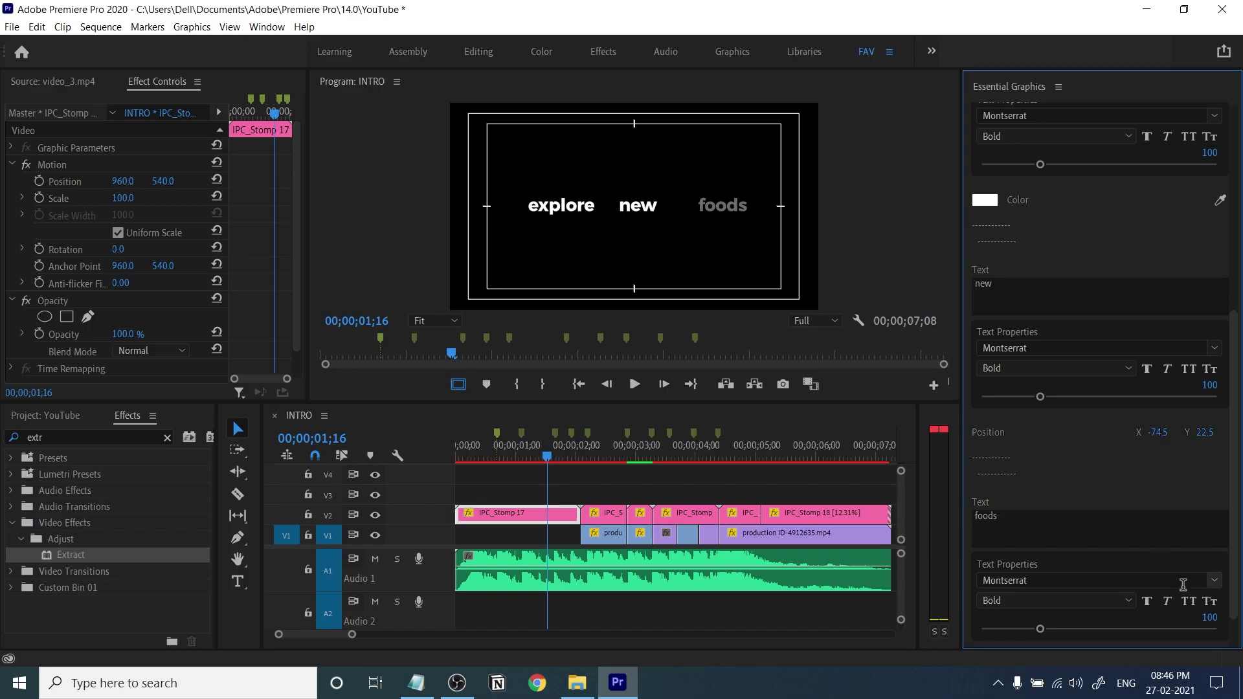
{"action": "scroll", "coordinate": [1239, 566], "scroll_direction": "down", "scroll_amount": 1}
{"action": "left_click_drag", "start_coordinate": [1159, 616], "coordinate": [1029, 615]}
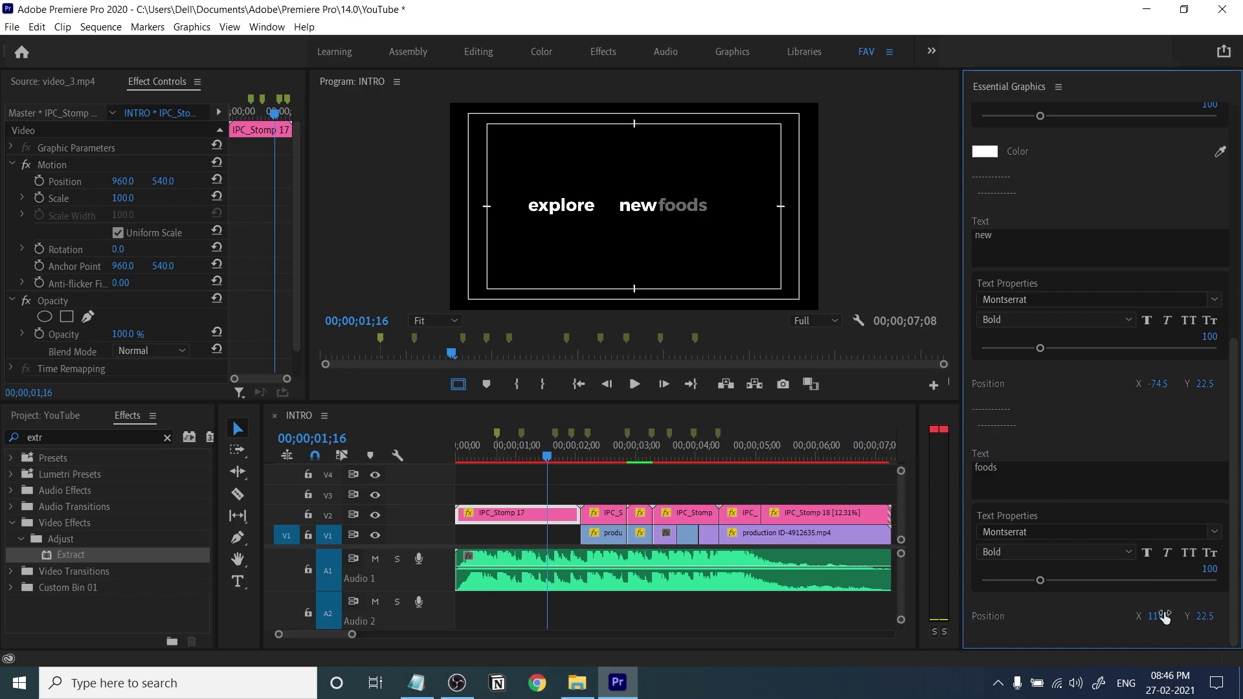
{"action": "left_click_drag", "start_coordinate": [1160, 384], "coordinate": [1140, 384]}
{"action": "scroll", "coordinate": [1100, 427], "scroll_direction": "up", "scroll_amount": 4}
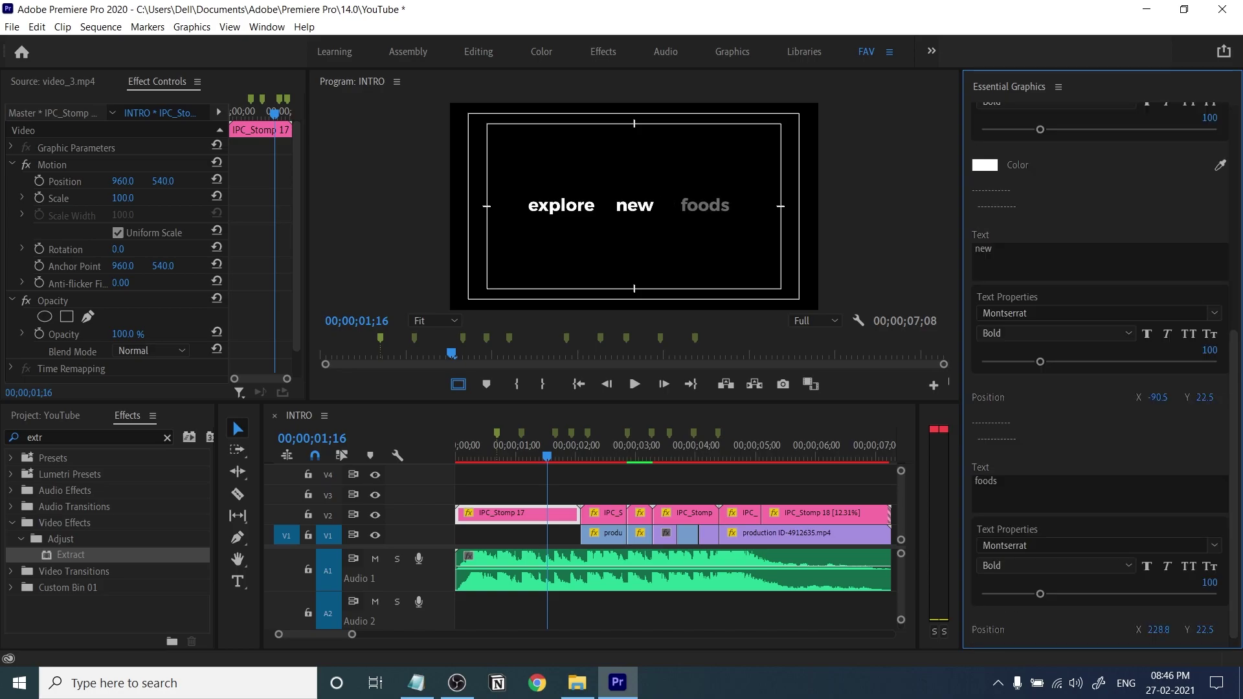
{"action": "left_click_drag", "start_coordinate": [1158, 630], "coordinate": [1146, 630]}
Play back the sequence from the beginning to check the opening title's words.
{"action": "left_click", "coordinate": [531, 465]}
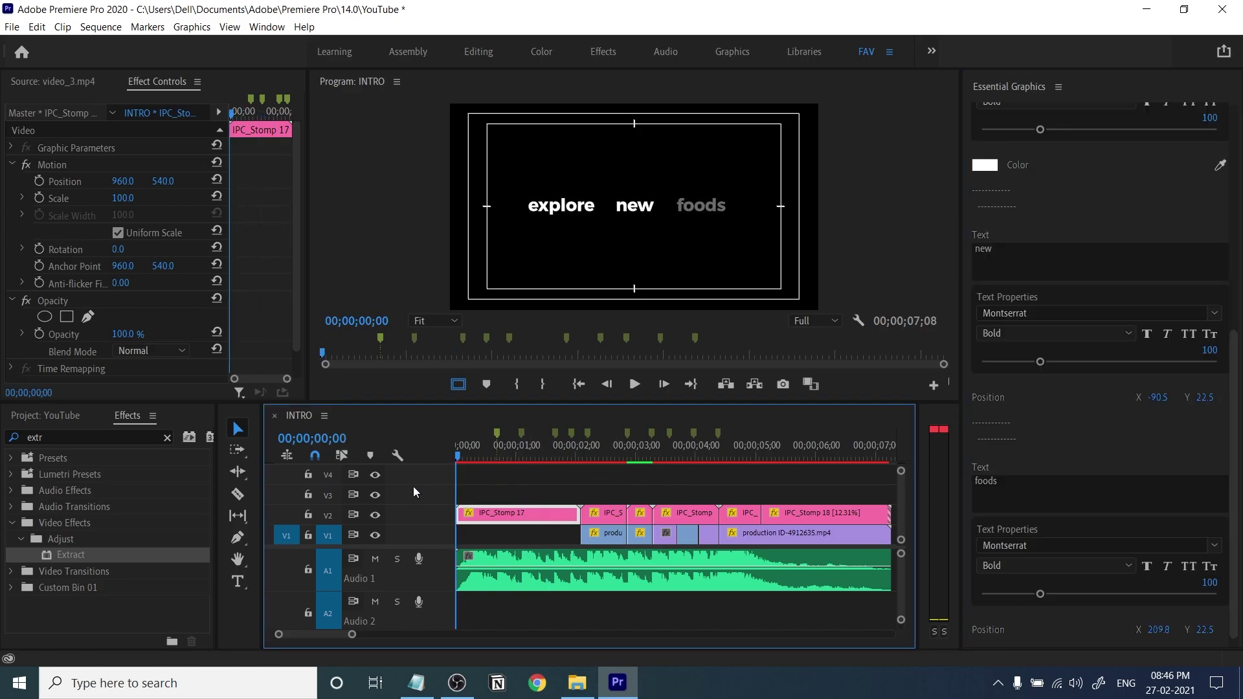
{"action": "key", "text": "Home"}
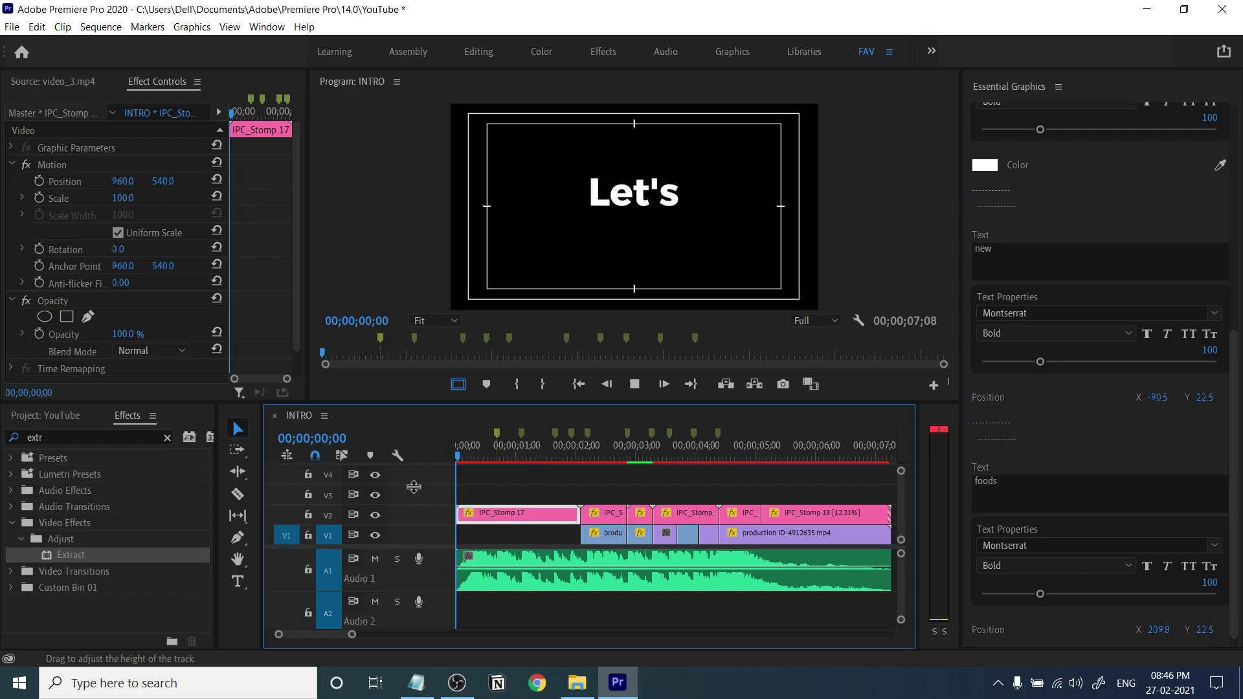
{"action": "key", "text": "space"}
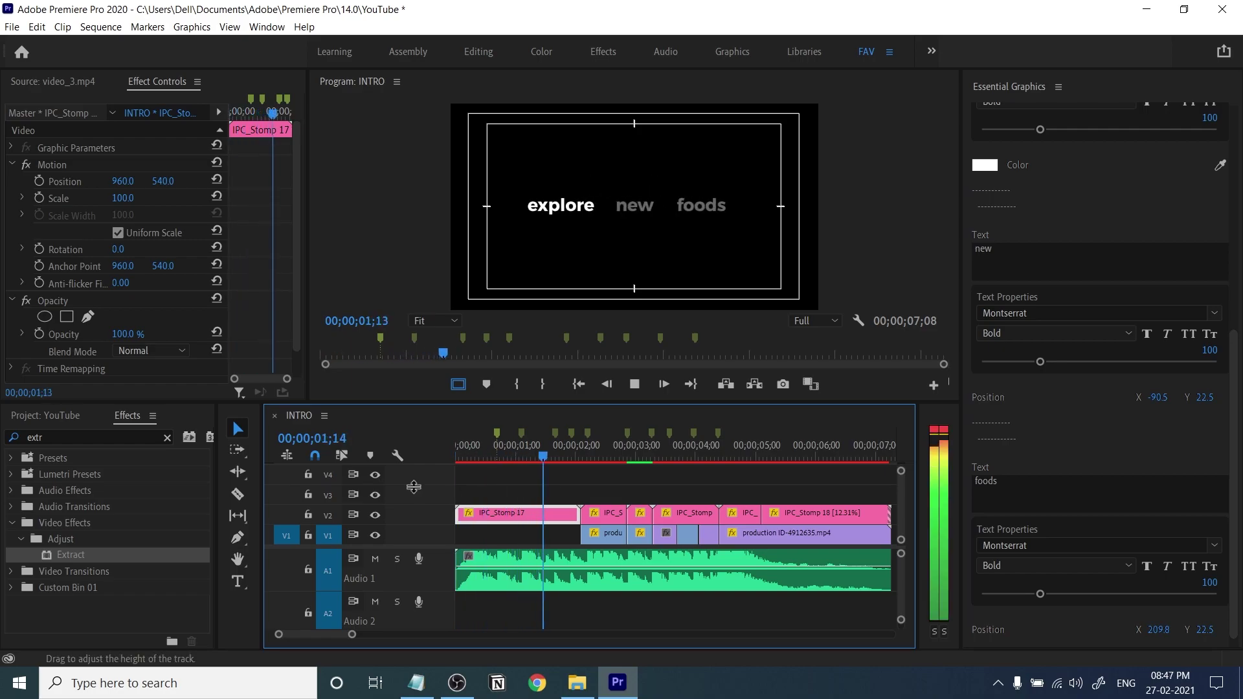
{"action": "key", "text": "space"}
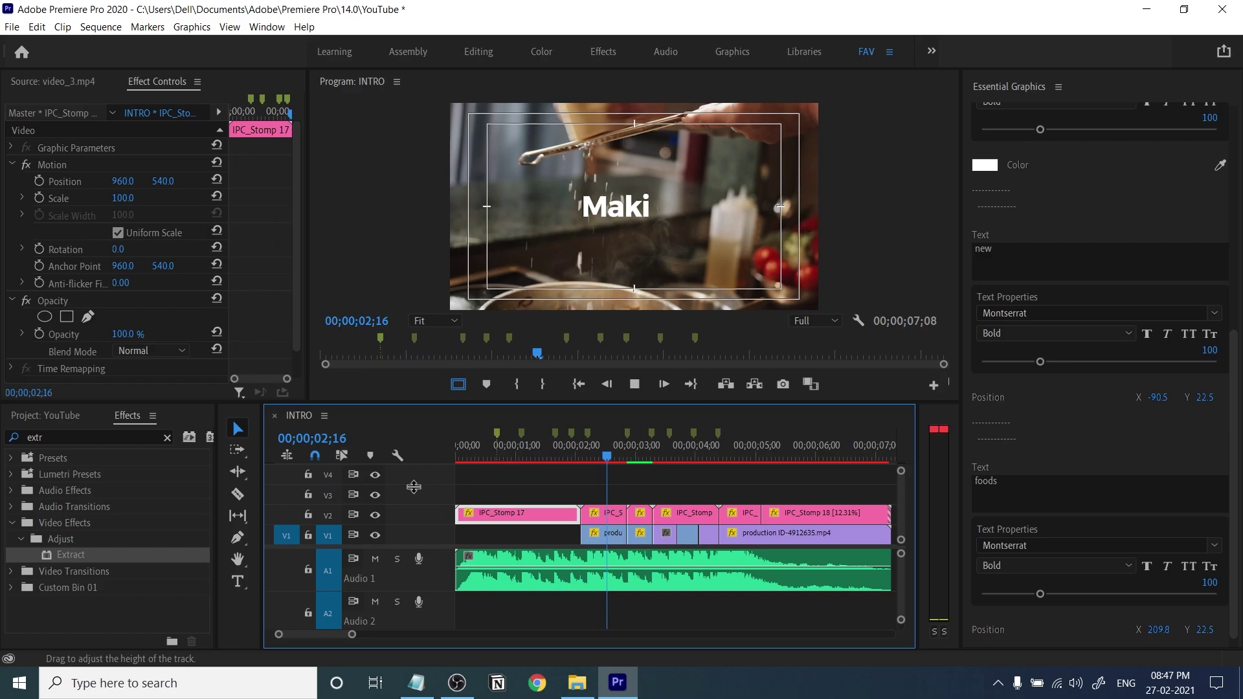
{"action": "key", "text": "space"}
Change the Making title's text to taste and the Attractive title's text to healthy.
{"action": "left_click_drag", "start_coordinate": [638, 461], "coordinate": [645, 464]}
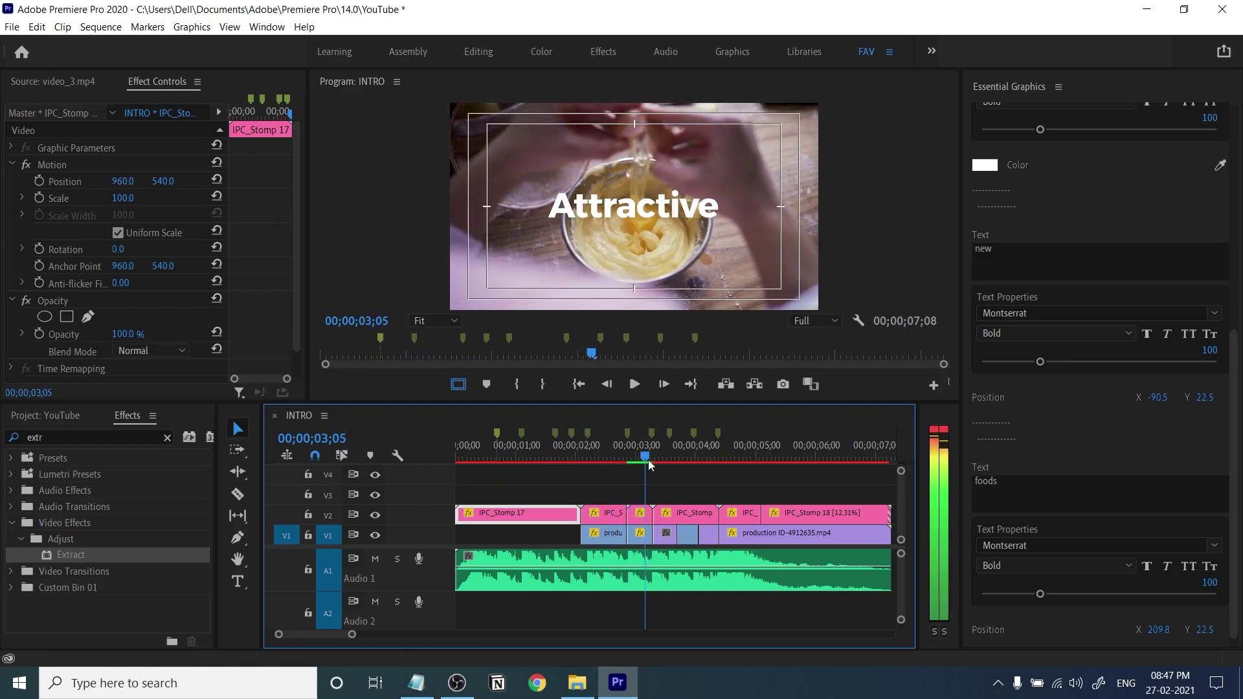
{"action": "left_click", "coordinate": [640, 513]}
{"action": "left_click", "coordinate": [1065, 181]}
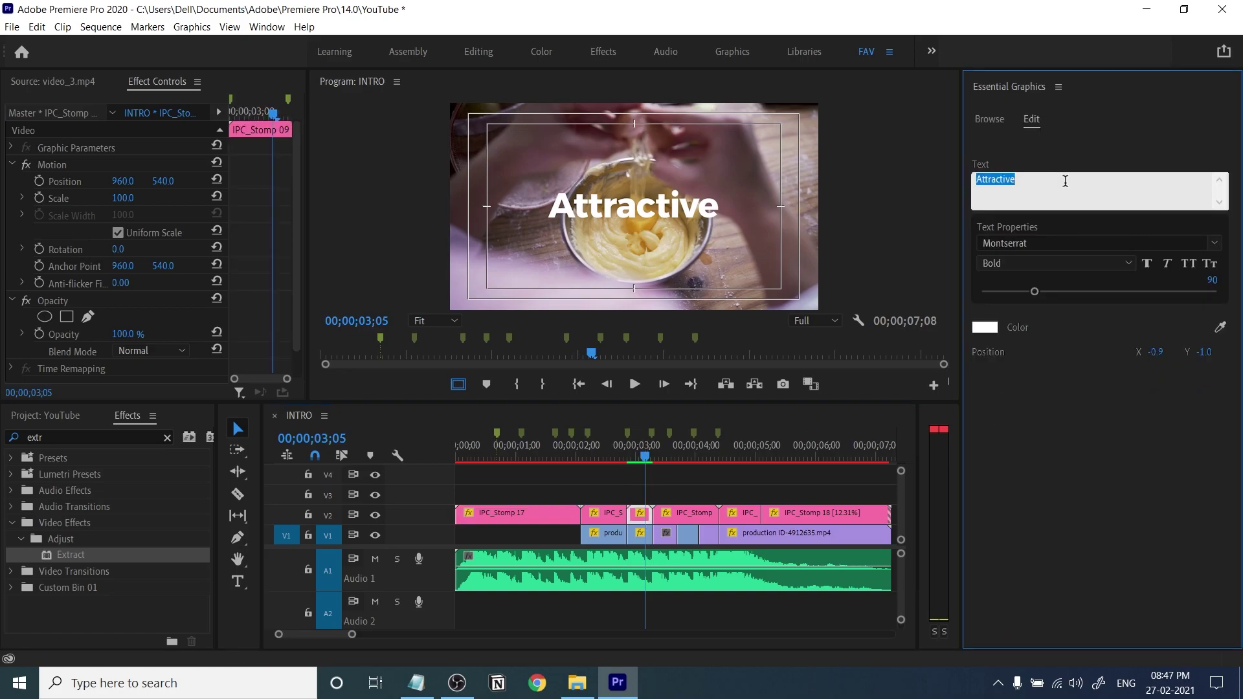
{"action": "left_click", "coordinate": [600, 456]}
{"action": "left_click", "coordinate": [609, 513]}
{"action": "left_click", "coordinate": [1085, 179]}
{"action": "type", "text": "taste"}
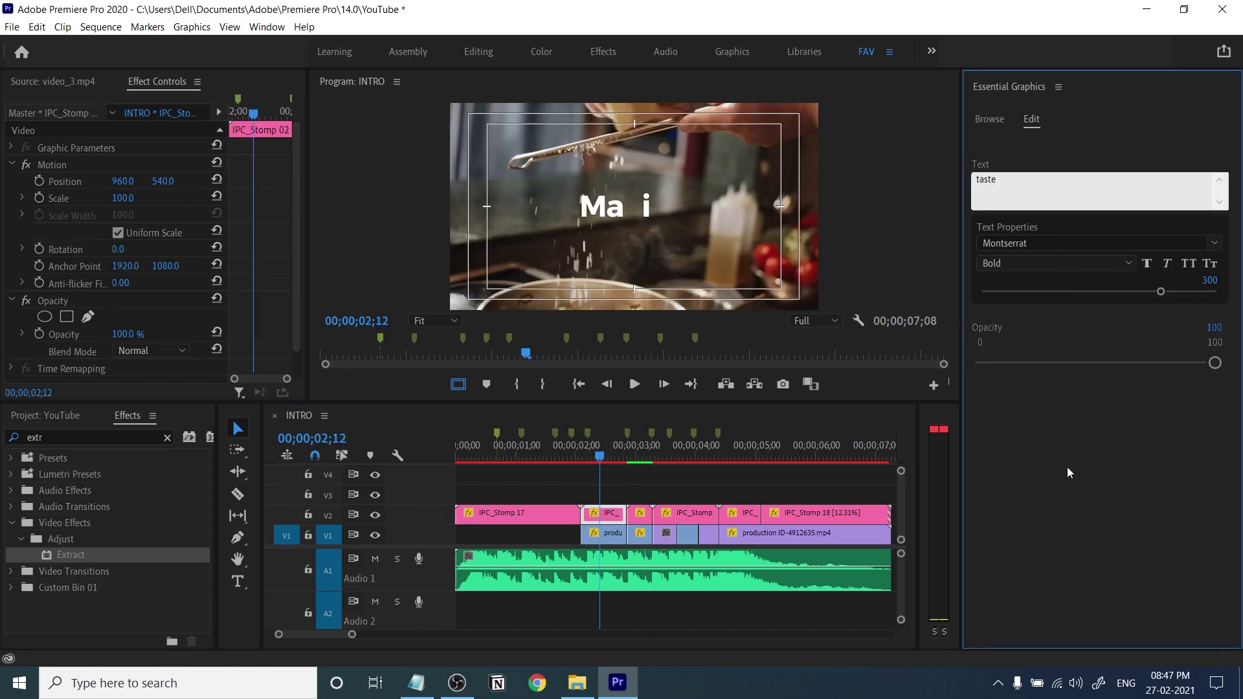
{"action": "left_click", "coordinate": [1067, 474]}
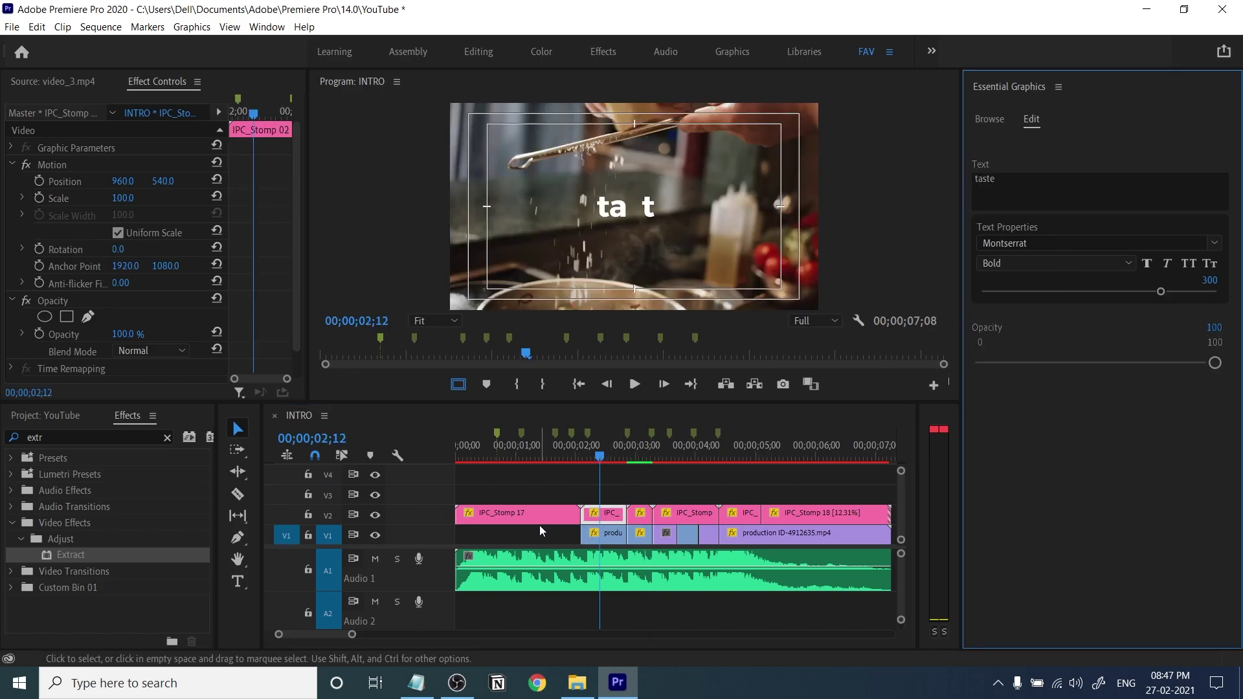
{"action": "type", "text": "healthy"}
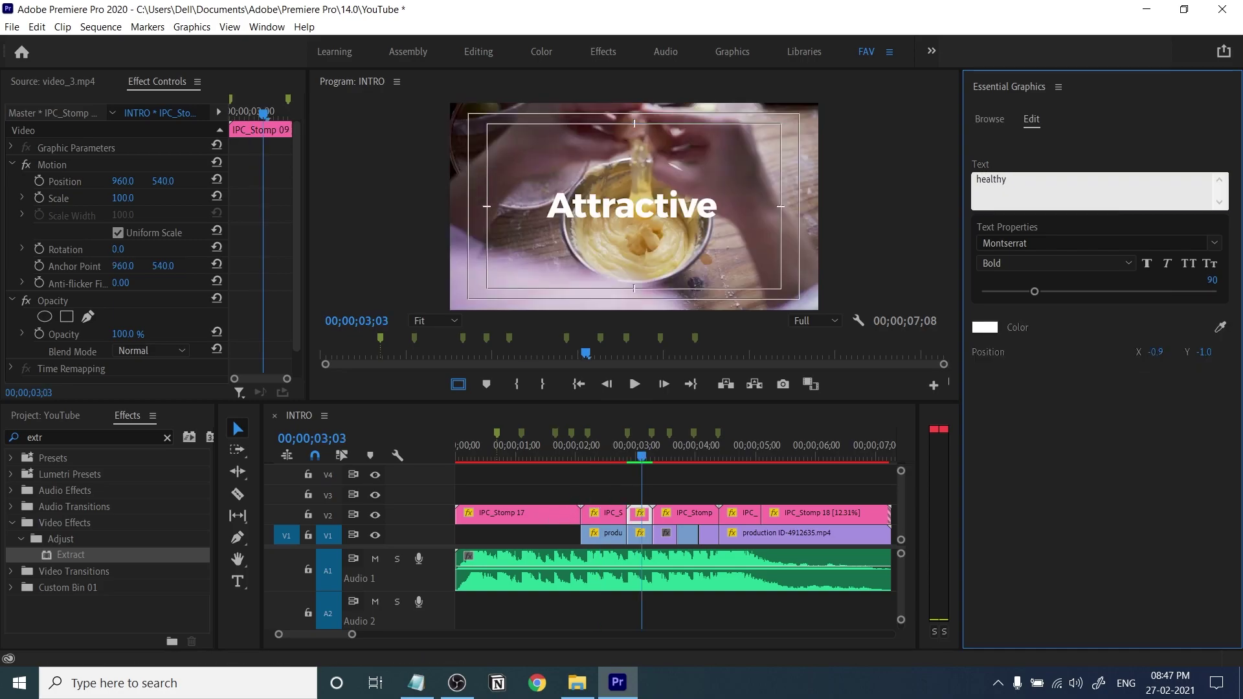
Change Text 1 of the IPC_Stomp 21 title from Cook to food.
{"action": "mouse_move", "coordinate": [642, 457]}
{"action": "left_mouse_down"}
{"action": "mouse_move", "coordinate": [710, 491]}
{"action": "mouse_move", "coordinate": [689, 490]}
{"action": "left_mouse_up"}
{"action": "left_click", "coordinate": [691, 513]}
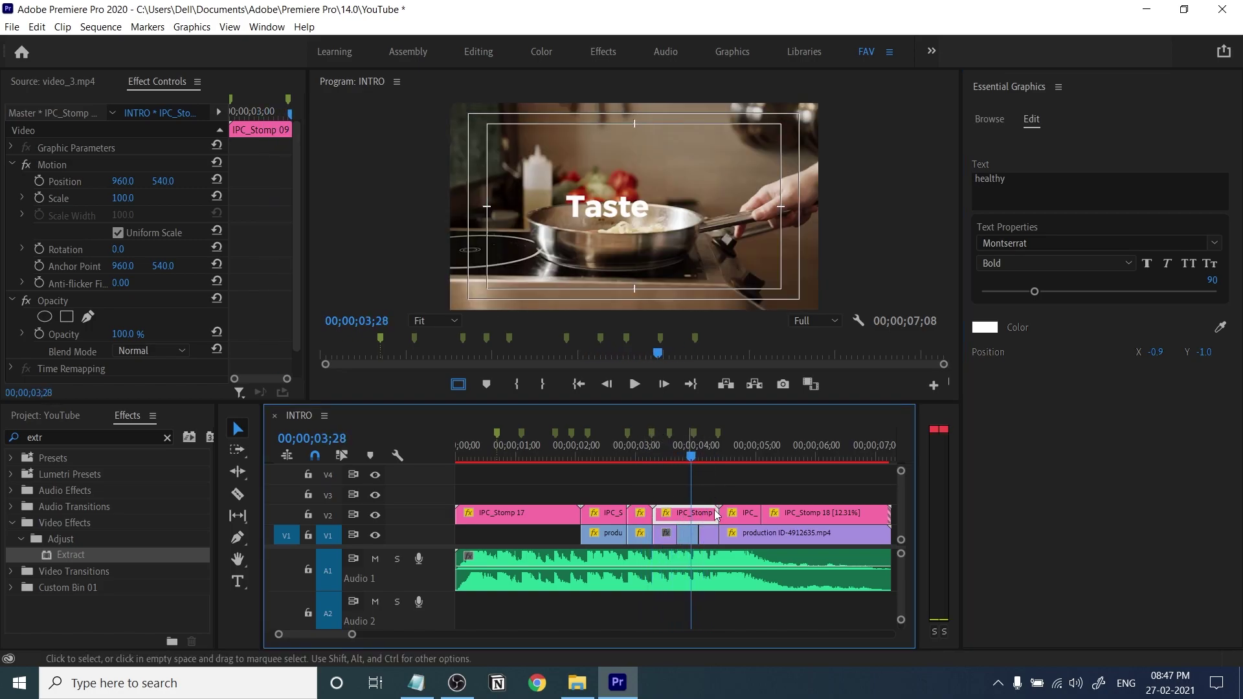
{"action": "scroll", "coordinate": [1238, 268], "scroll_direction": "down", "scroll_amount": 2}
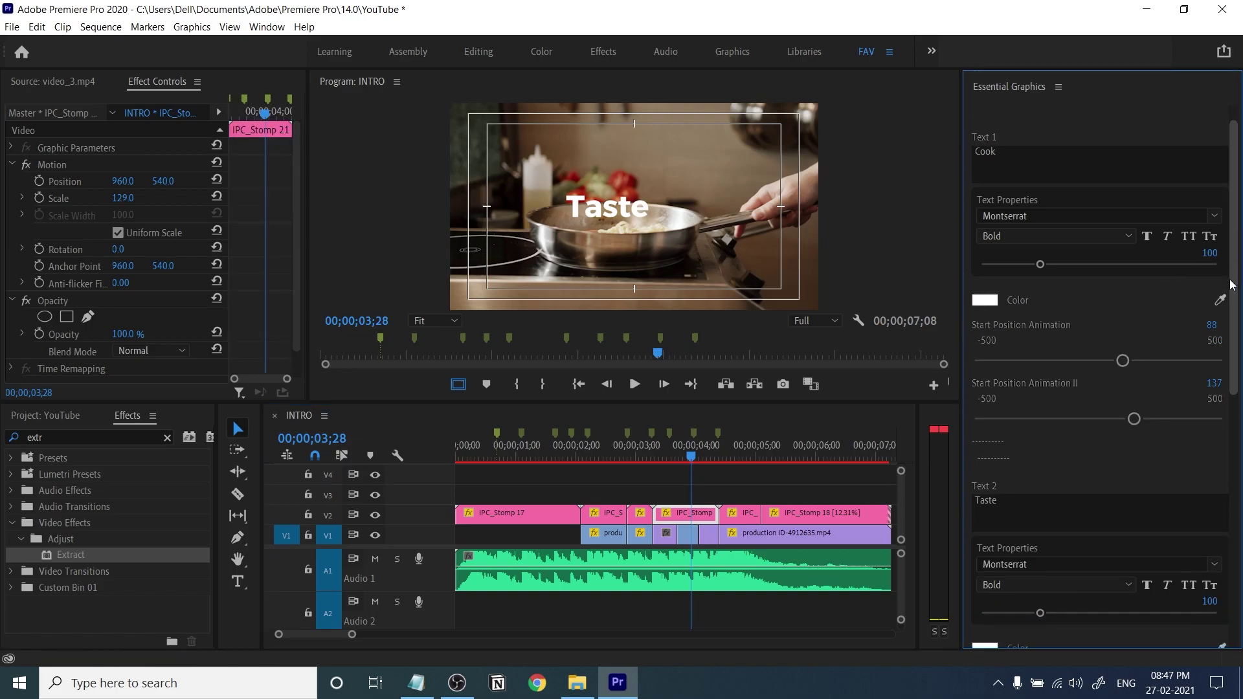
{"action": "mouse_move", "coordinate": [699, 485]}
{"action": "left_mouse_down"}
{"action": "mouse_move", "coordinate": [637, 480]}
{"action": "mouse_move", "coordinate": [664, 476]}
{"action": "left_mouse_up"}
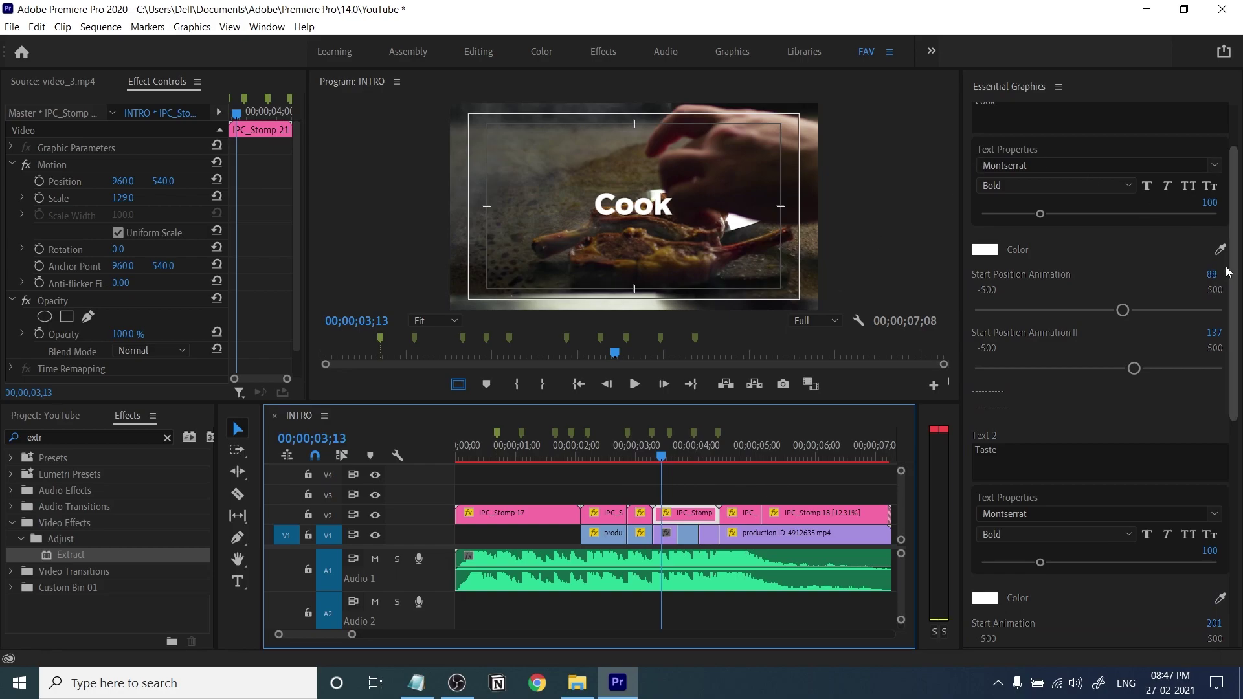
{"action": "left_click_drag", "start_coordinate": [1238, 283], "coordinate": [1235, 237]}
{"action": "left_click_drag", "start_coordinate": [1022, 185], "coordinate": [896, 205]}
{"action": "type", "text": "food"}
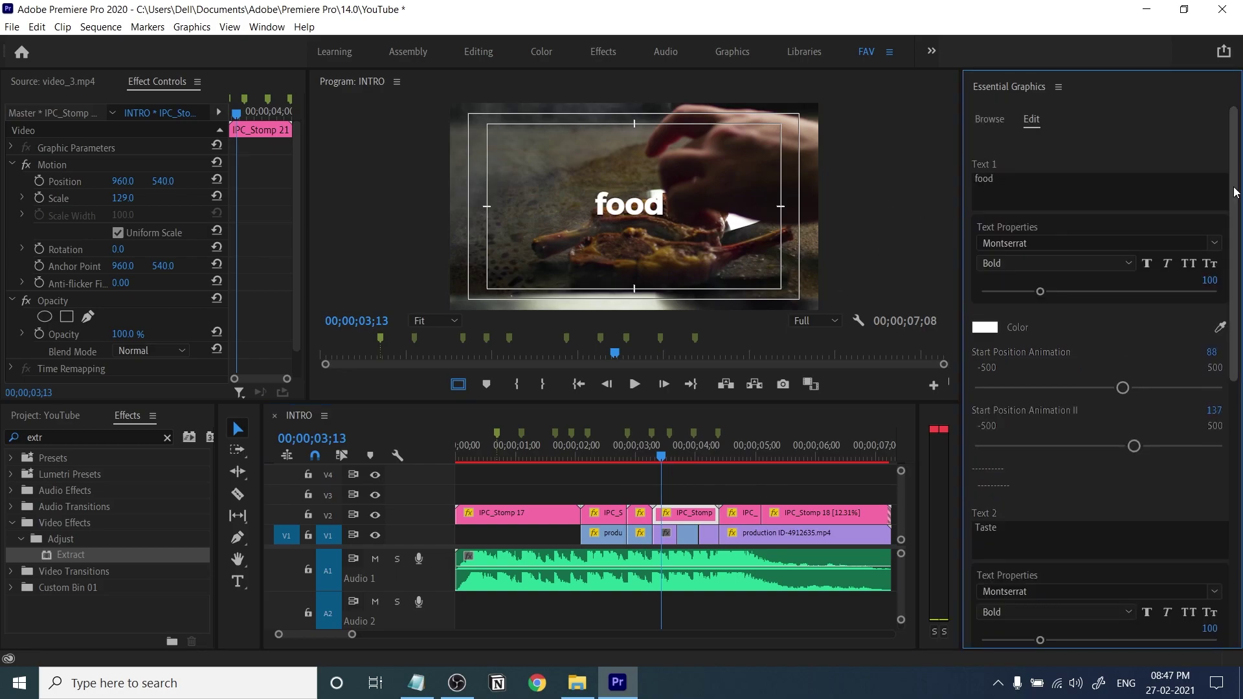
Change Text 2 of the IPC_Stomp 21 title to bake and Text 3 to new.
{"action": "scroll", "coordinate": [1028, 318], "scroll_direction": "down", "scroll_amount": 3}
{"action": "left_click", "coordinate": [1028, 318]}
{"action": "type", "text": "bake"}
{"action": "scroll", "coordinate": [1240, 492], "scroll_direction": "down", "scroll_amount": 6}
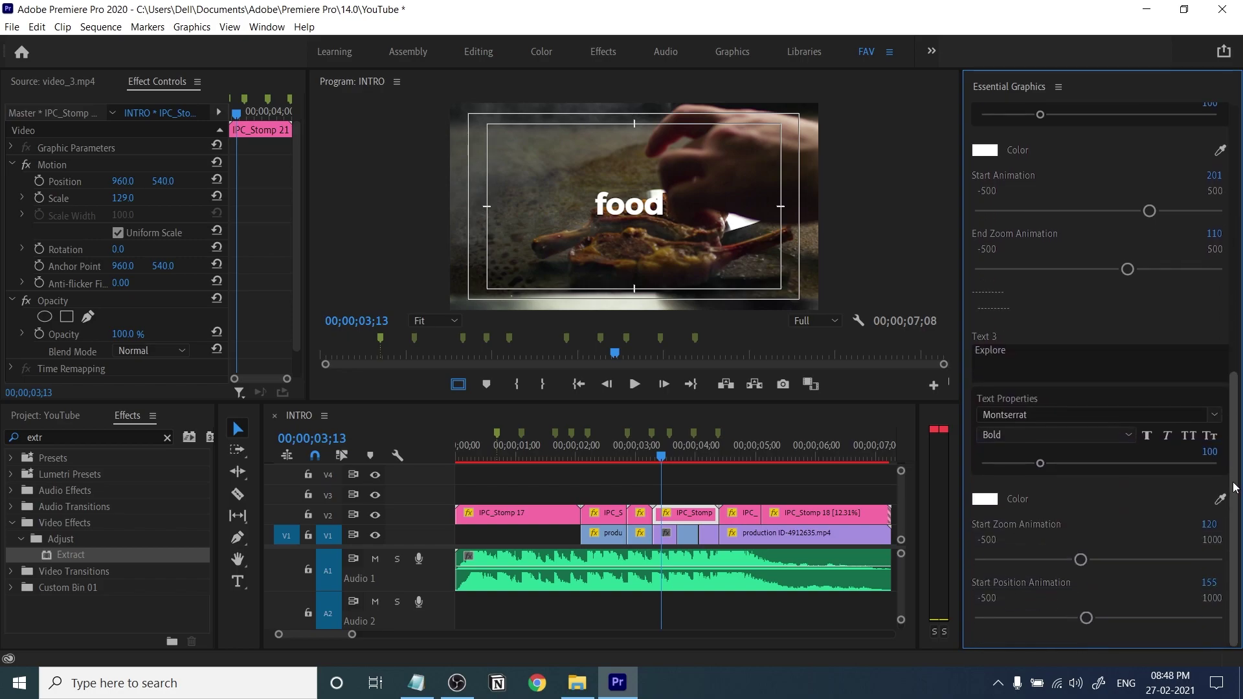
{"action": "left_click", "coordinate": [1058, 363]}
{"action": "type", "text": "new"}
{"action": "left_click", "coordinate": [846, 482]}
Replace Text 2 of the IPC_Stomp 21 title with learn and Text 3 with from.
{"action": "left_click_drag", "start_coordinate": [662, 456], "coordinate": [687, 514]}
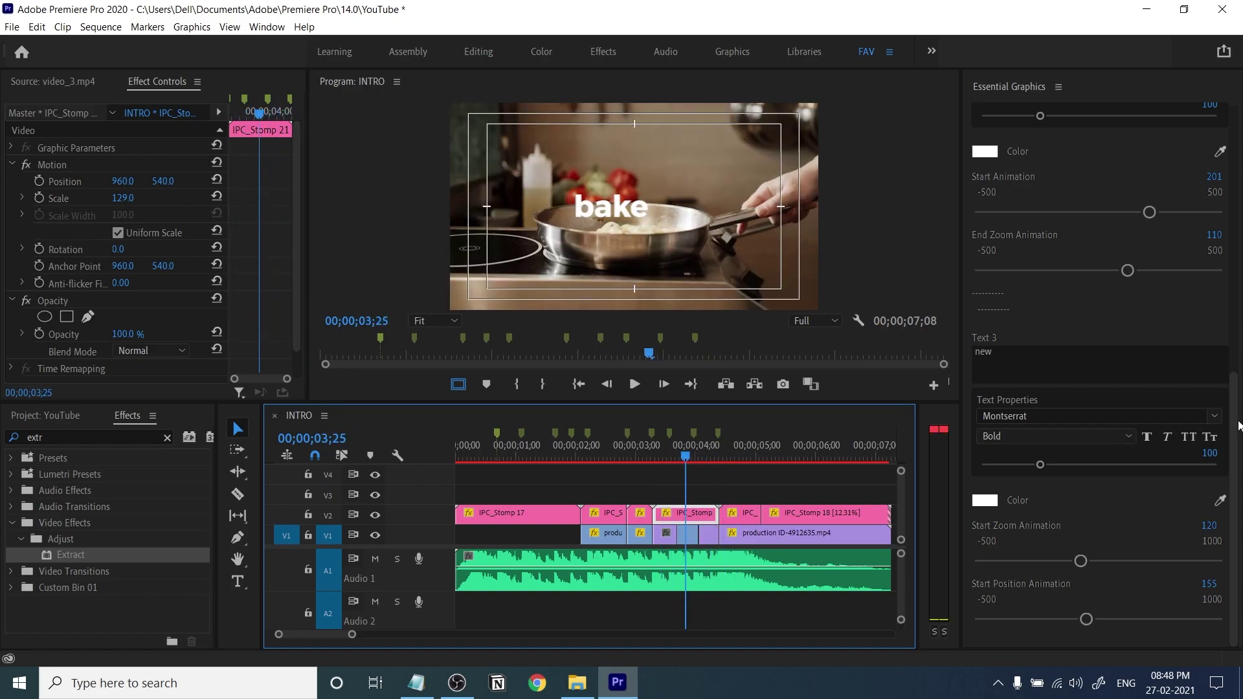
{"action": "scroll", "coordinate": [1229, 480], "scroll_direction": "up", "scroll_amount": 5}
{"action": "left_click_drag", "start_coordinate": [1228, 478], "coordinate": [1233, 545]}
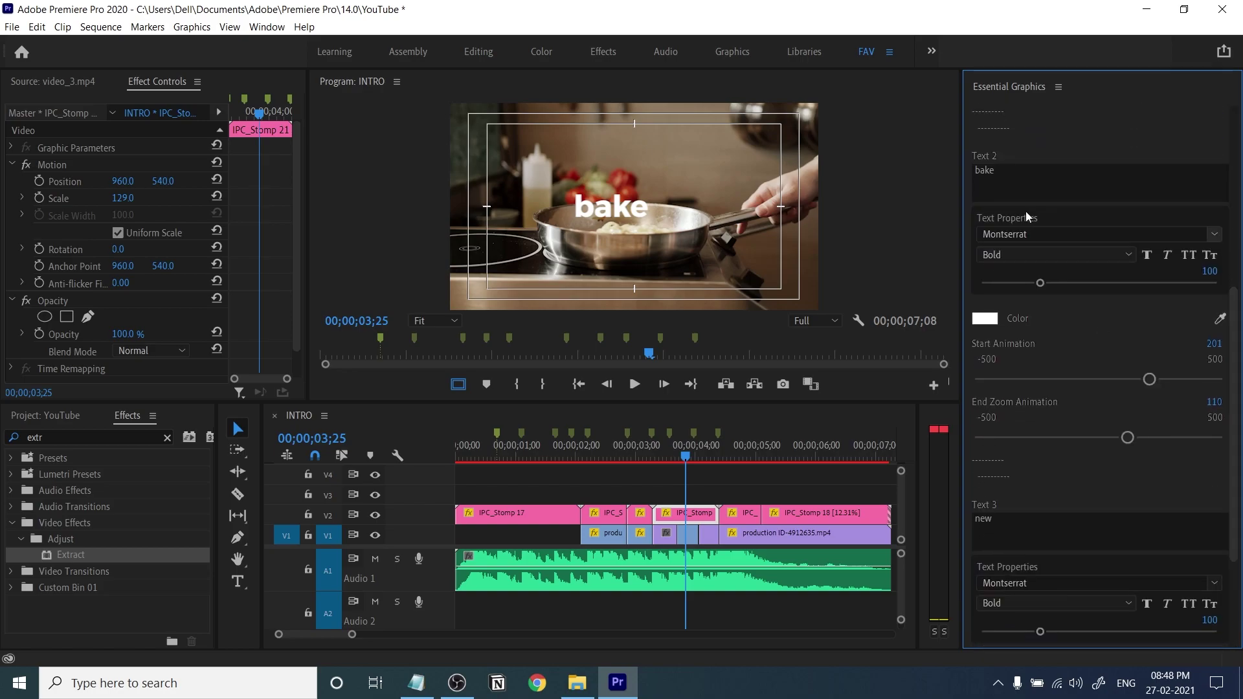
{"action": "left_click", "coordinate": [1013, 523]}
{"action": "left_click", "coordinate": [1042, 173]}
{"action": "key", "text": "BackSpace"}
{"action": "type", "text": "learn"}
{"action": "left_click", "coordinate": [1085, 436]}
{"action": "left_click", "coordinate": [1054, 530]}
{"action": "type", "text": "from"}
Play back the sequence from the healthy title through to the Masterpiece ending.
{"action": "mouse_move", "coordinate": [641, 453]}
{"action": "left_mouse_down"}
{"action": "mouse_move", "coordinate": [641, 479]}
{"action": "mouse_move", "coordinate": [710, 479]}
{"action": "mouse_move", "coordinate": [644, 484]}
{"action": "left_mouse_up"}
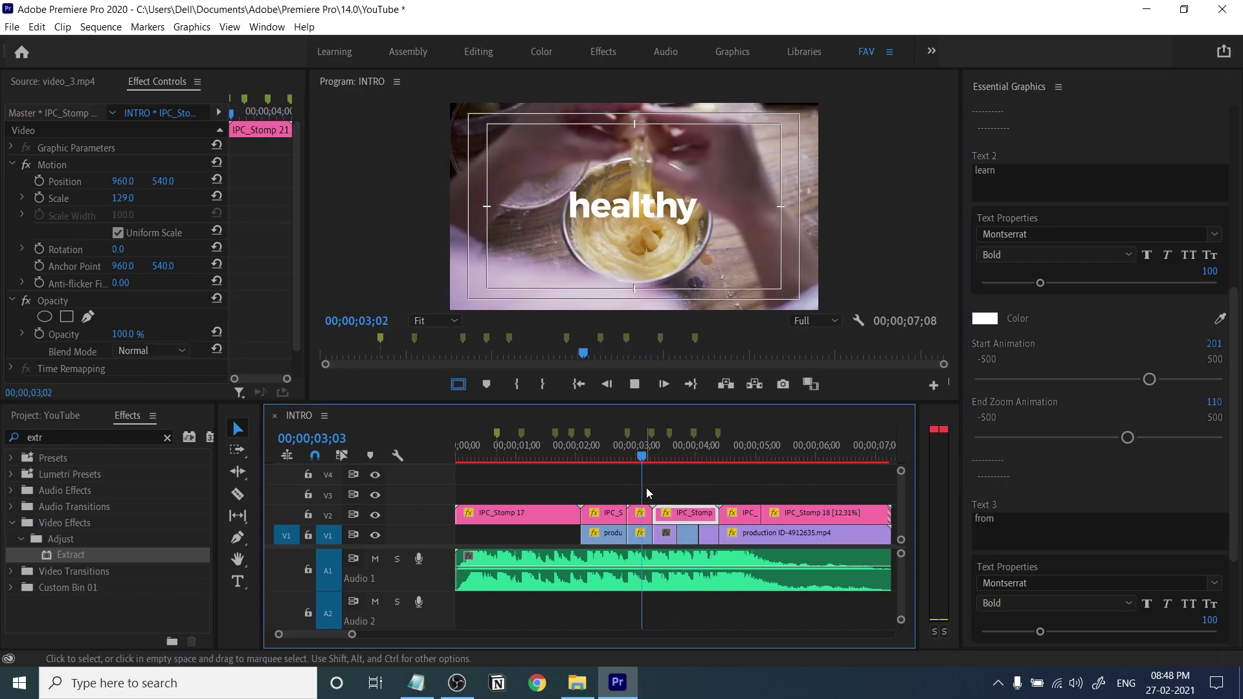
{"action": "key", "text": "space"}
{"action": "key", "text": "space"}
Close the Essential Graphics panel and render the sequence's preview.
{"action": "left_click", "coordinate": [1058, 87]}
{"action": "left_click", "coordinate": [1011, 98]}
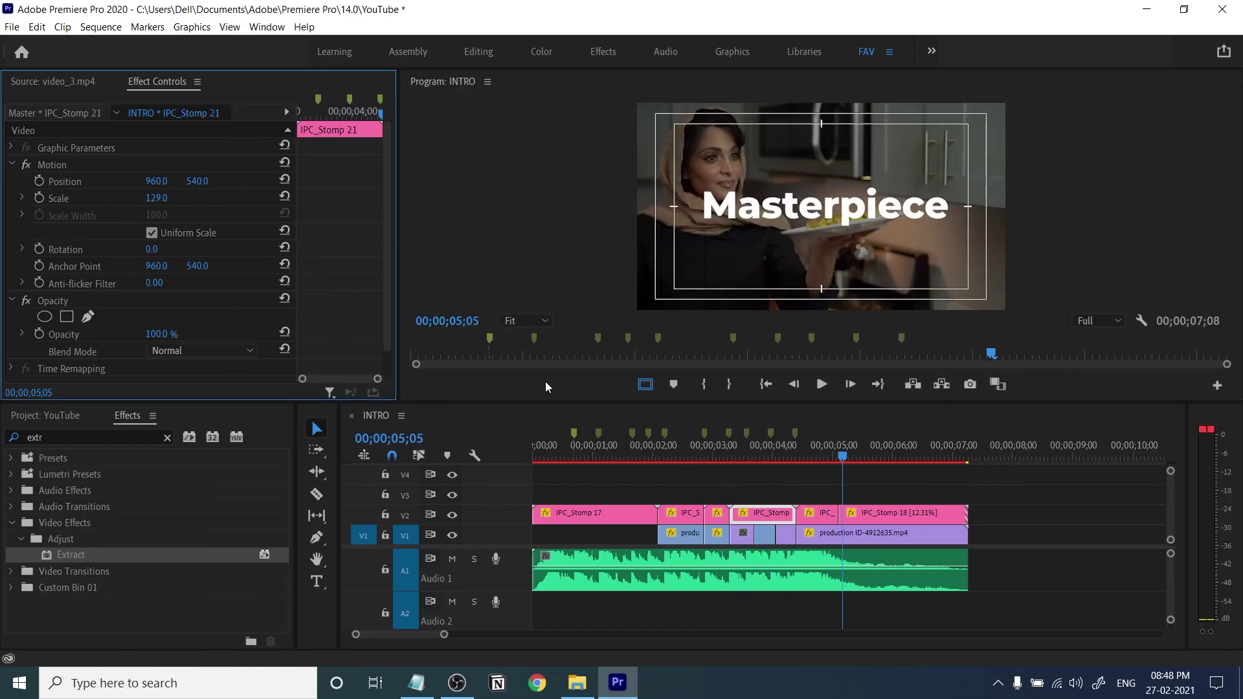
{"action": "key", "text": "Return"}
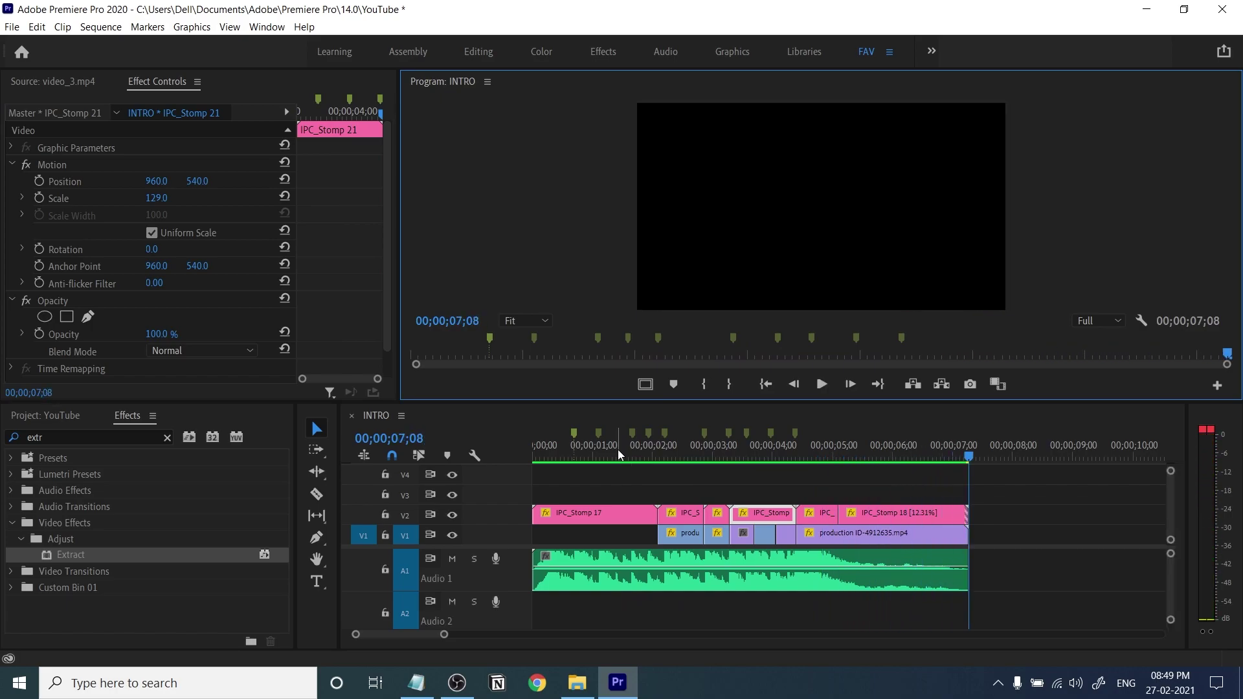
Export the sequence to the Desktop as INTRO.mp4 in H.264 format with the Match Source - High bitrate preset.
{"action": "key", "text": "ctrl+m"}
{"action": "left_click", "coordinate": [808, 184]}
{"action": "left_click", "coordinate": [808, 641]}
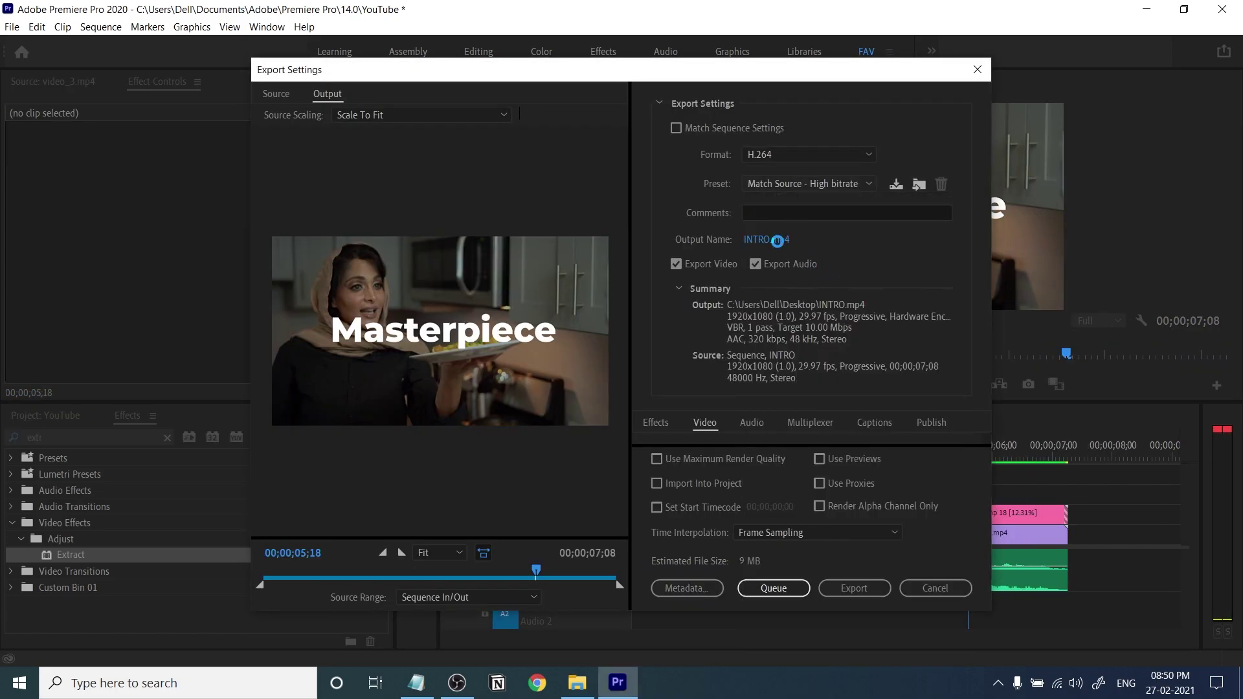
{"action": "left_click", "coordinate": [860, 588]}
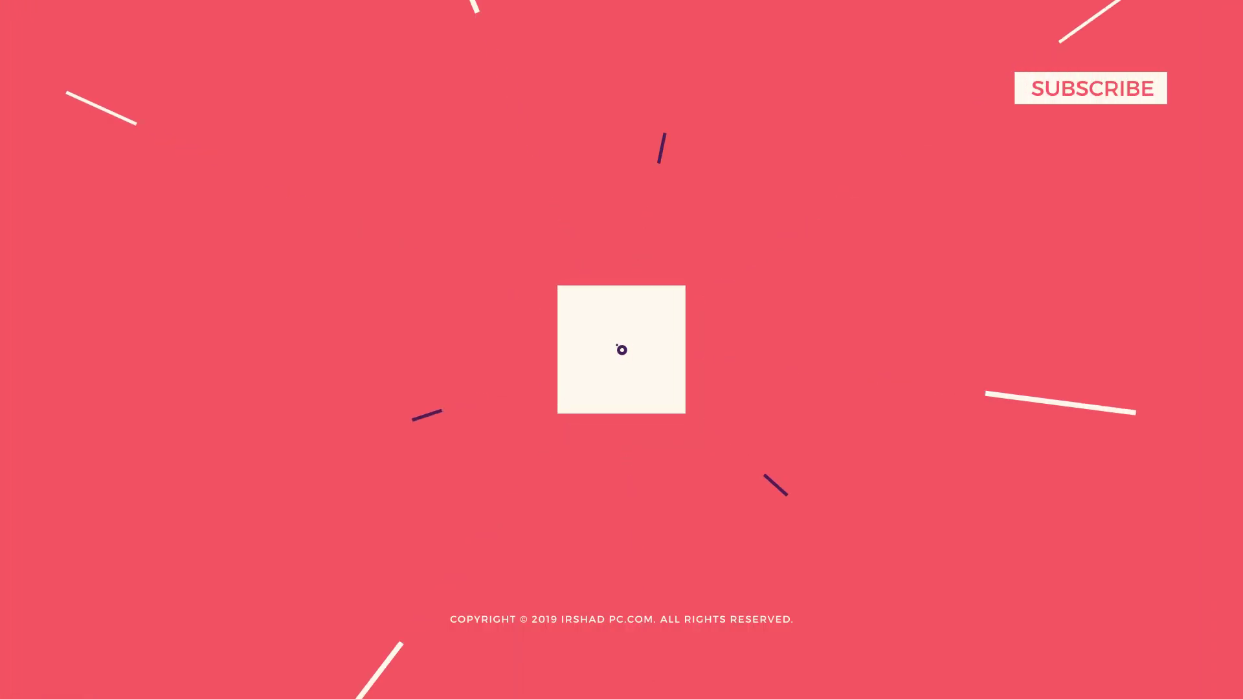